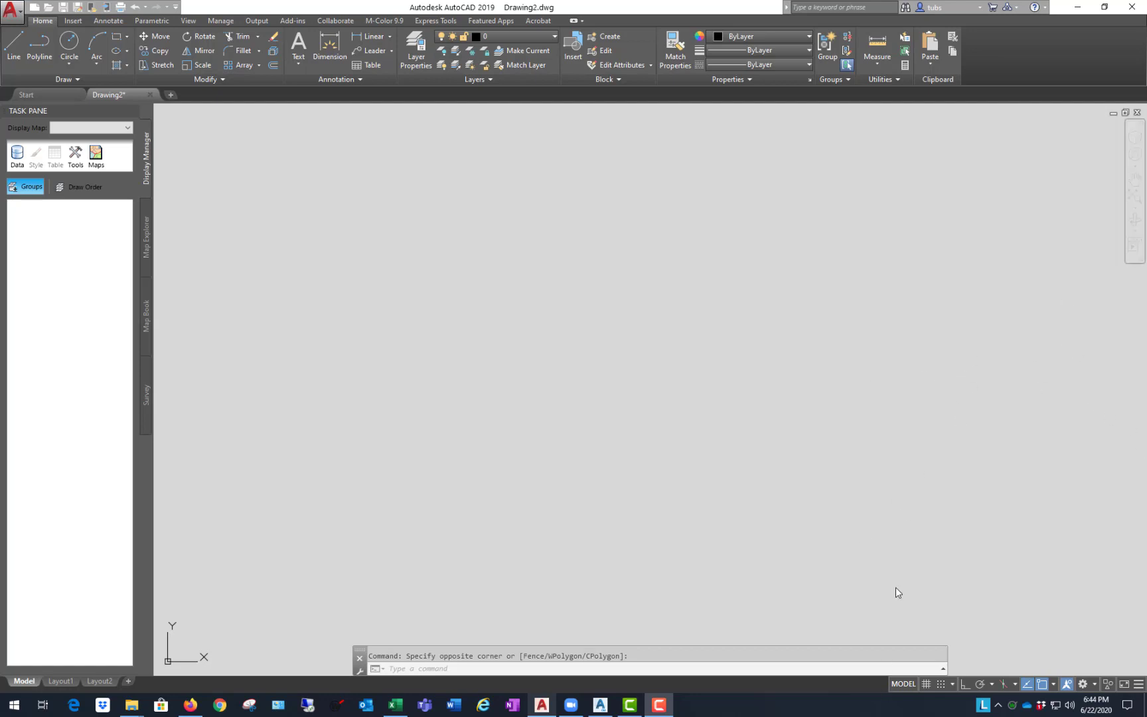
left_click_drag(452, 212, 932, 530)
left_click_drag(888, 328, 420, 515)
left_click_drag(348, 351, 788, 556)
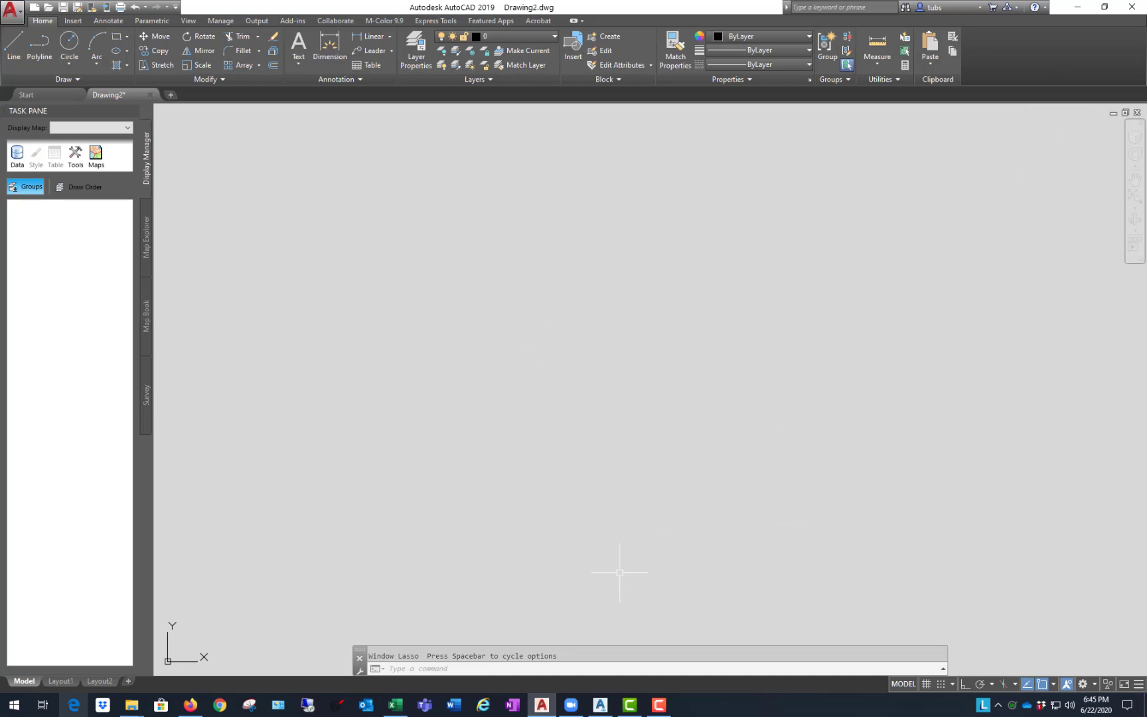
- Switch to Civil 3D to look over its dark drawing window, full-screen crosshairs and layer properties palette, and return to AutoCAD
left_click(542, 705)
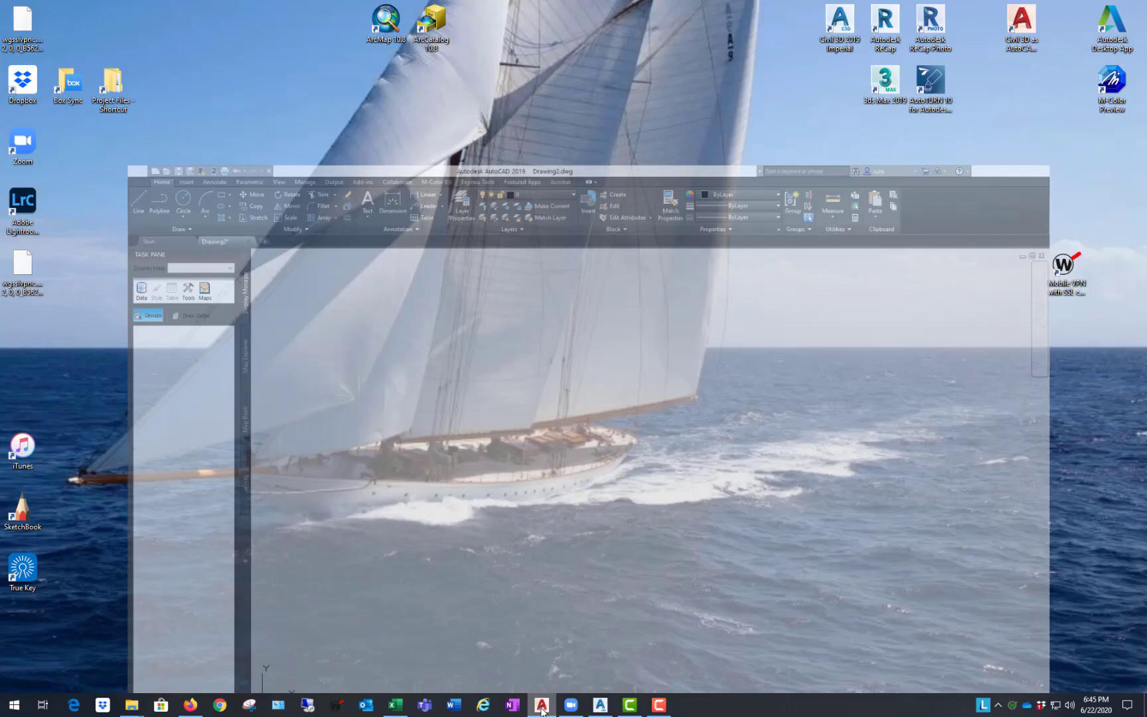
left_click(602, 706)
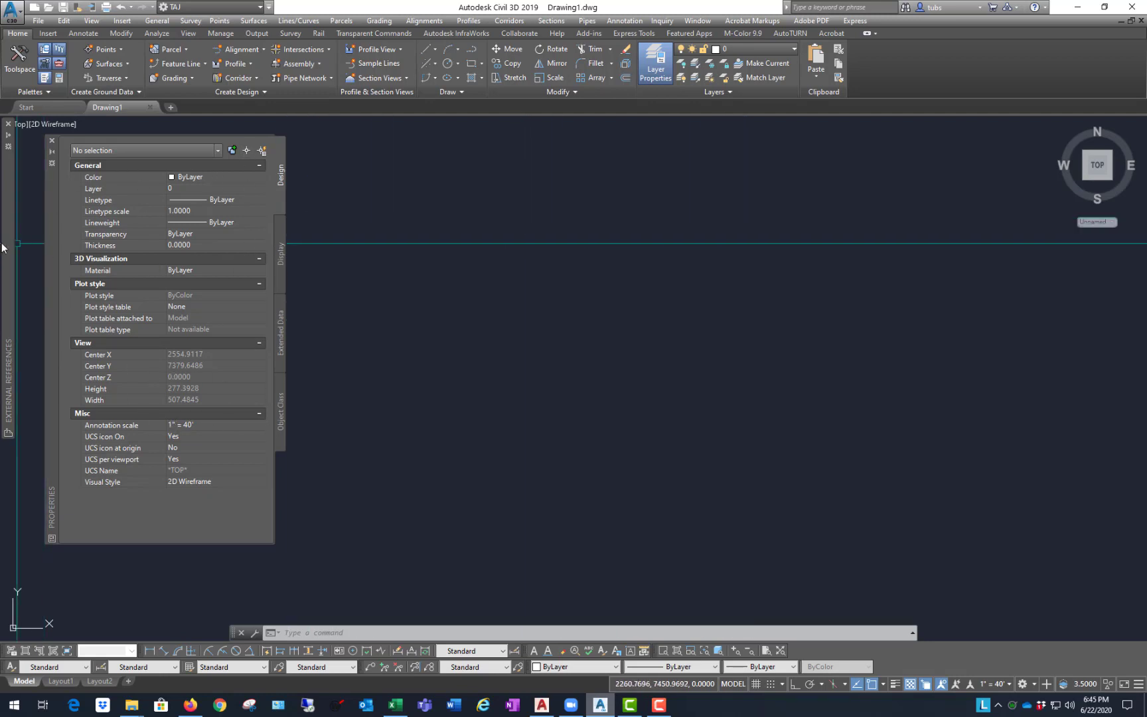
mouse_move(11, 250)
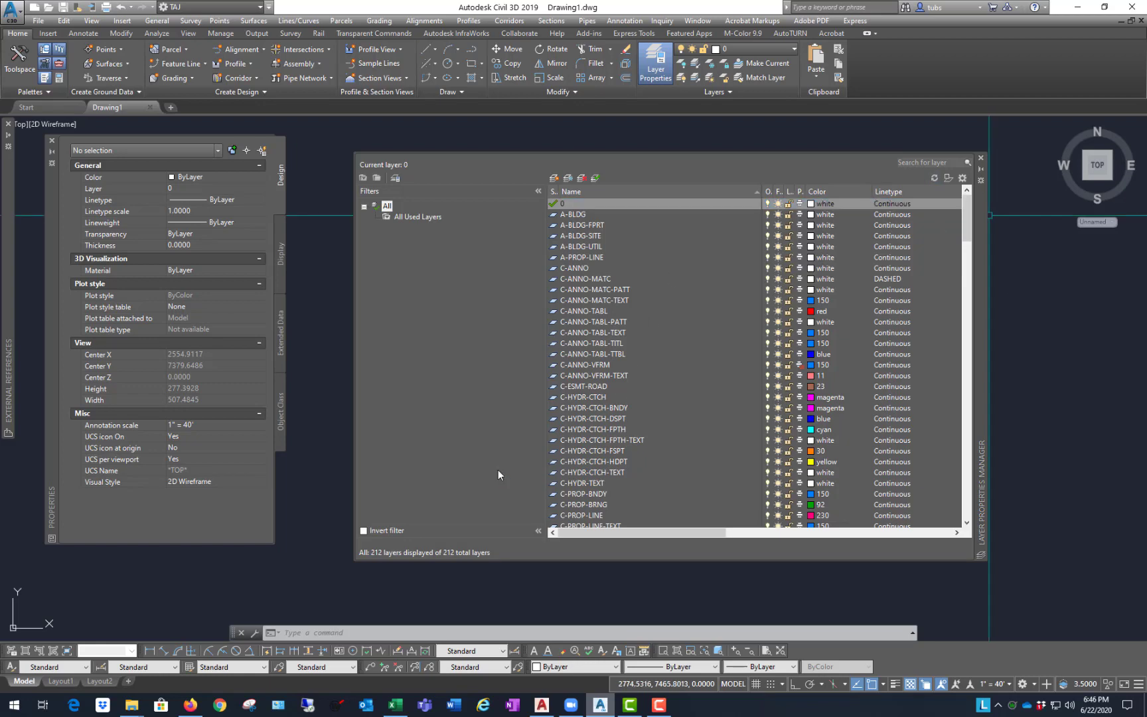
left_click_drag(981, 293, 0, 249)
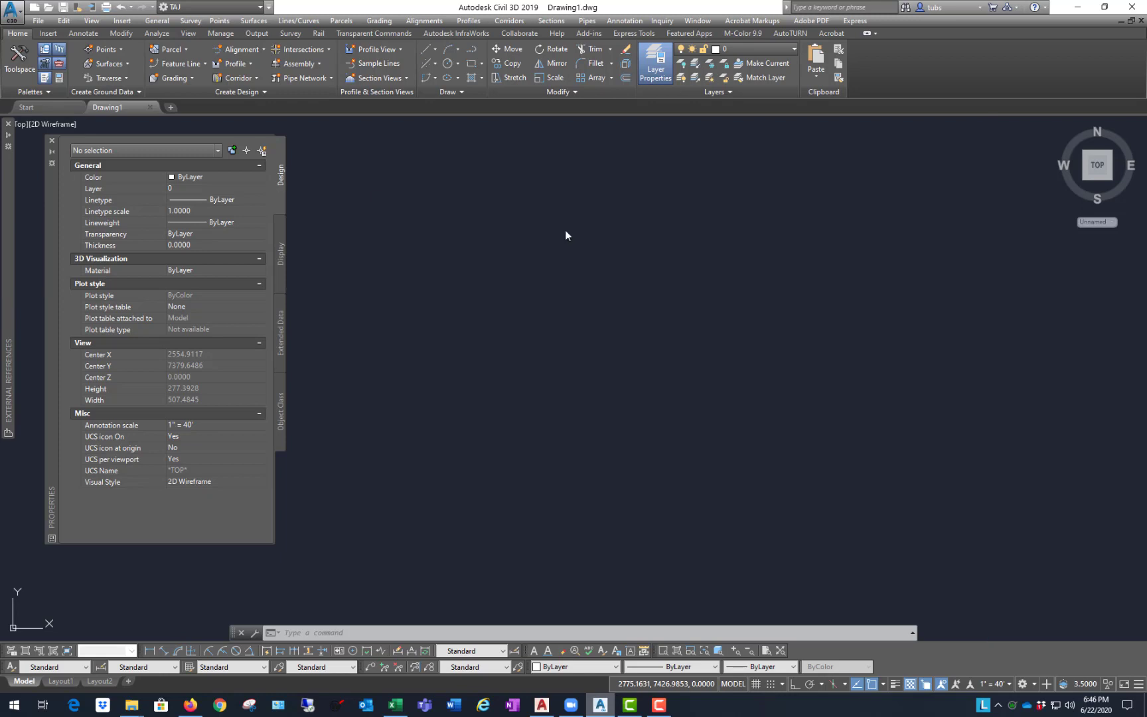
left_click(489, 206)
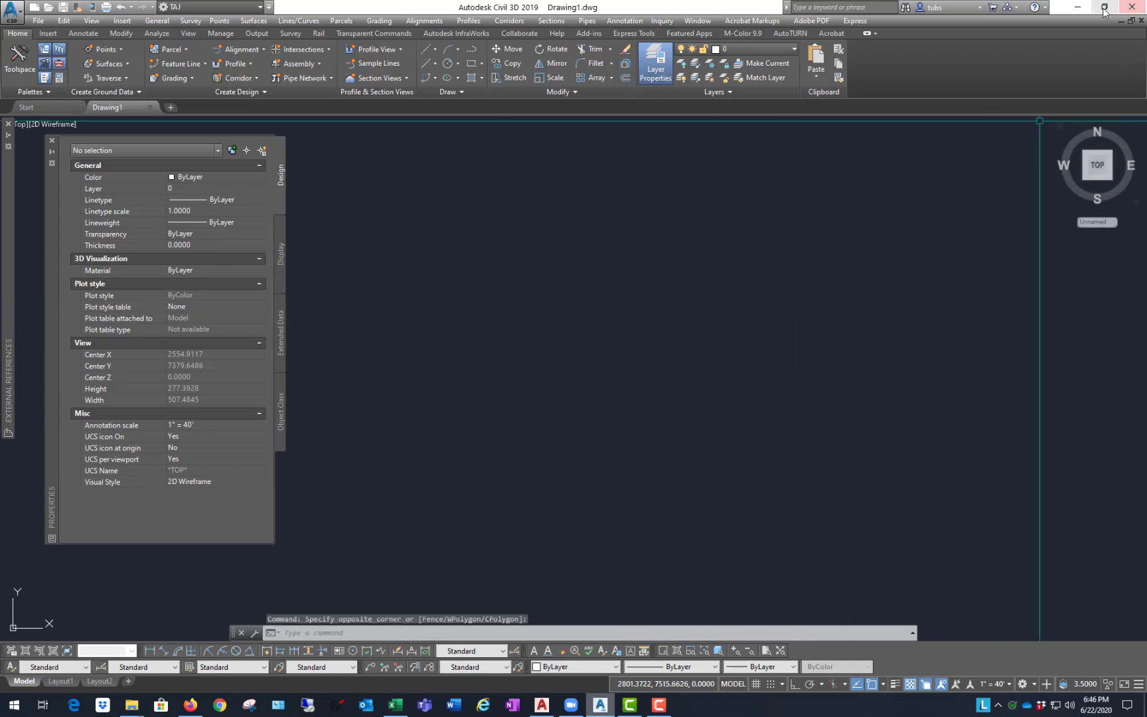
left_click(1075, 6)
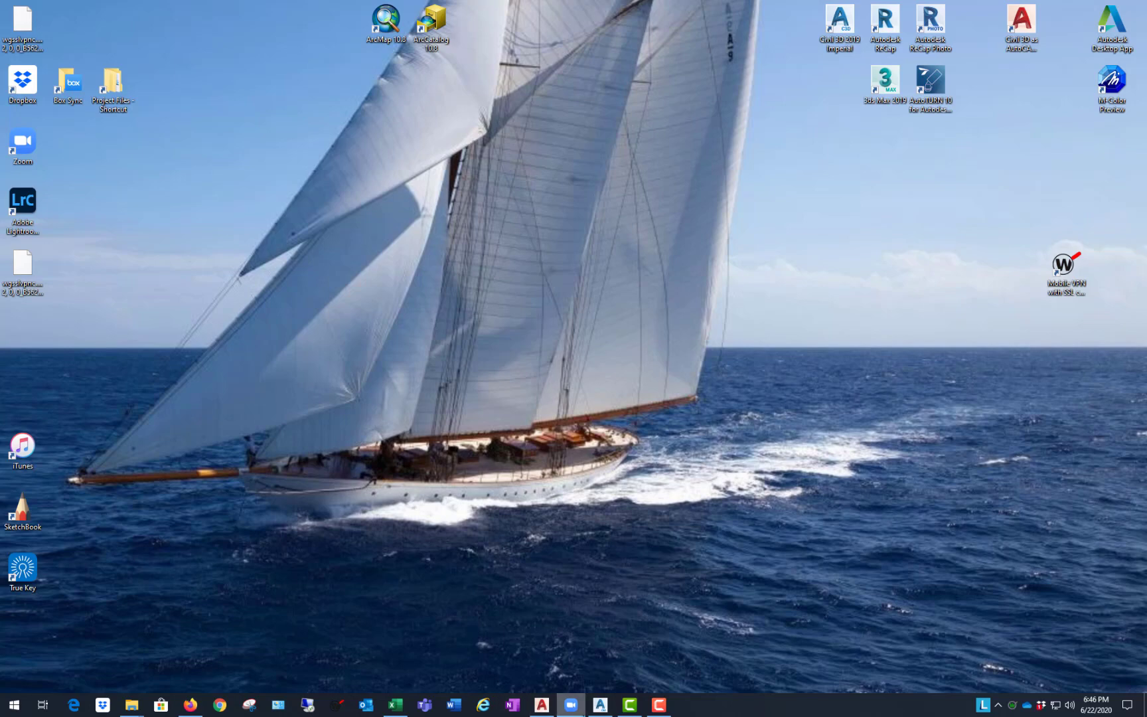
left_click(603, 709)
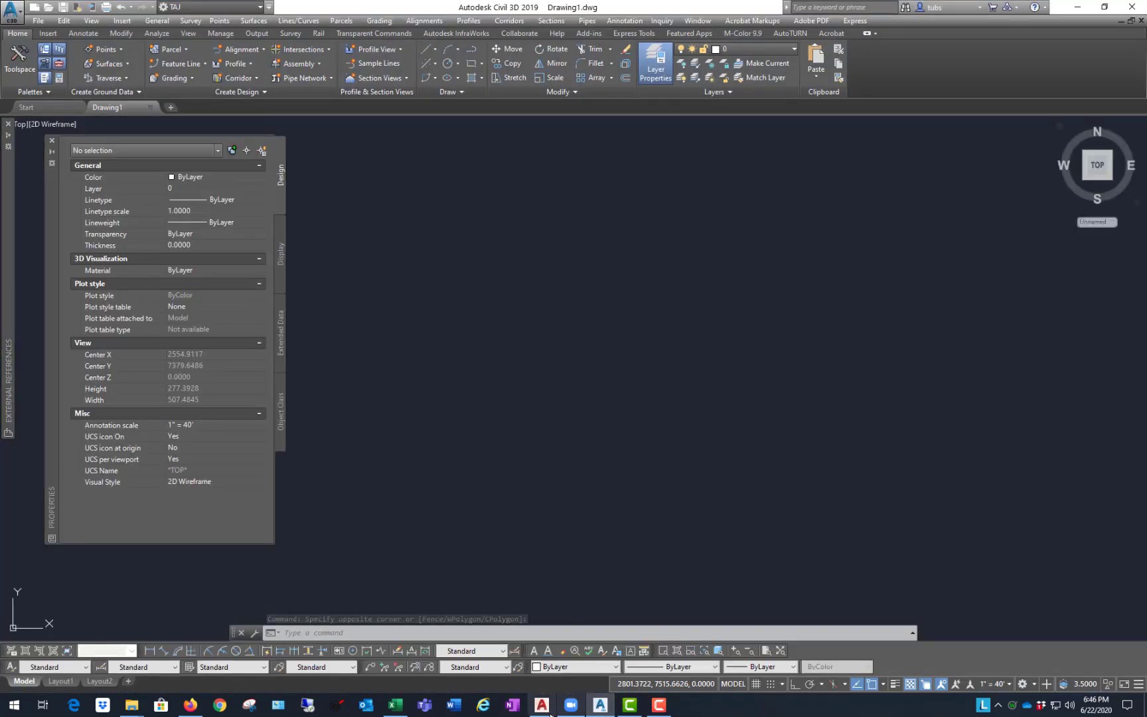
left_click(542, 706)
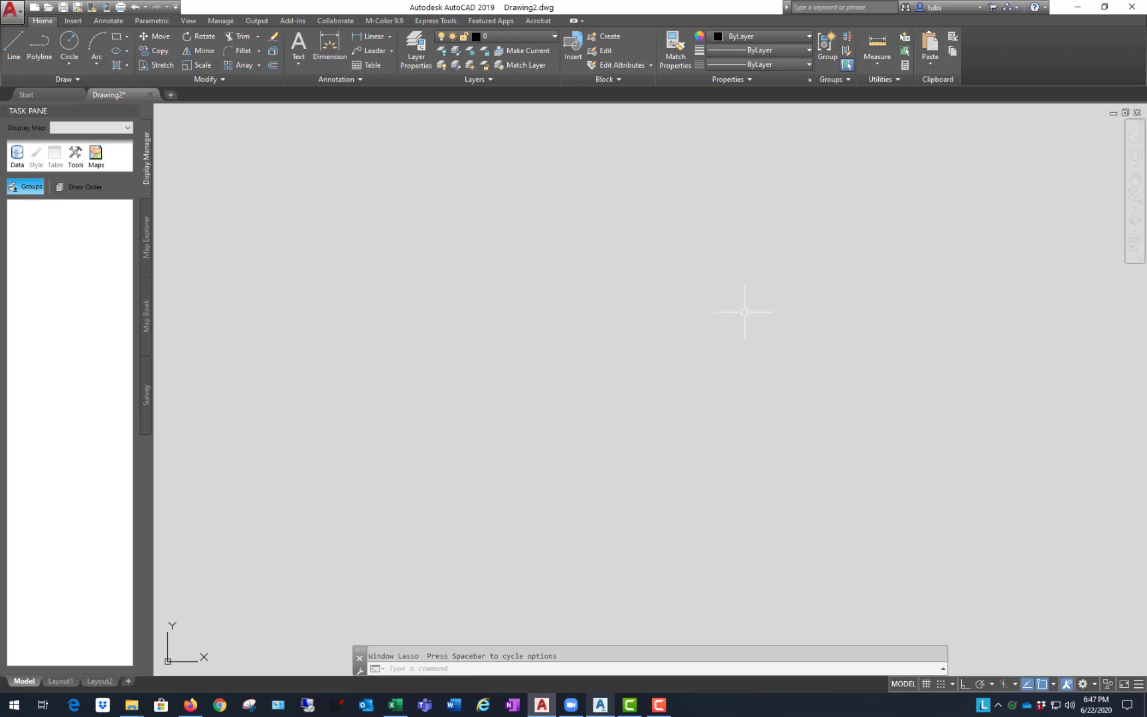
- Open the program options and look through the 3D modeling, drafting, file location and display settings
right_click(531, 197)
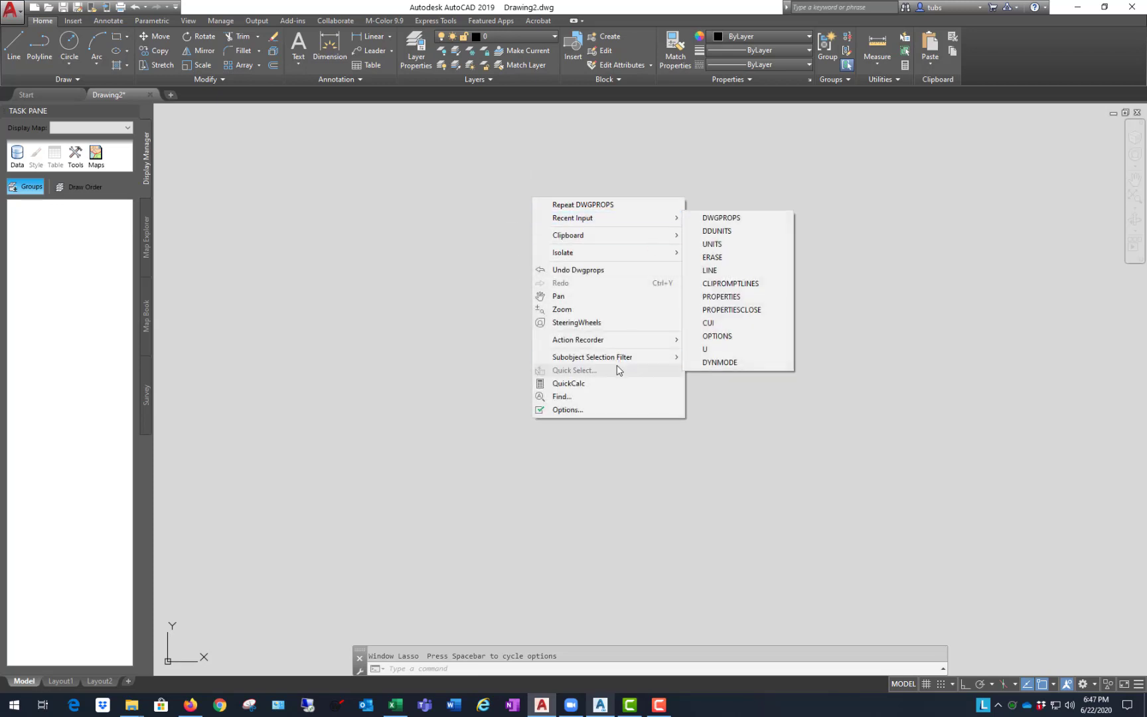
left_click(568, 410)
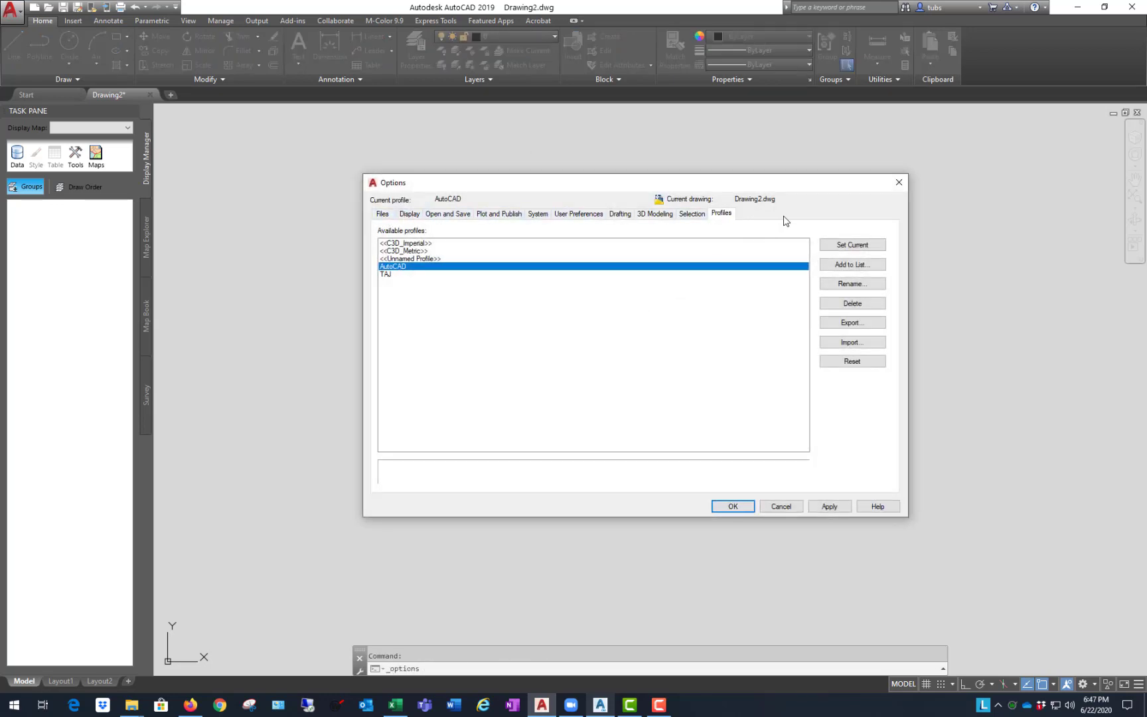
left_click(694, 216)
left_click(652, 215)
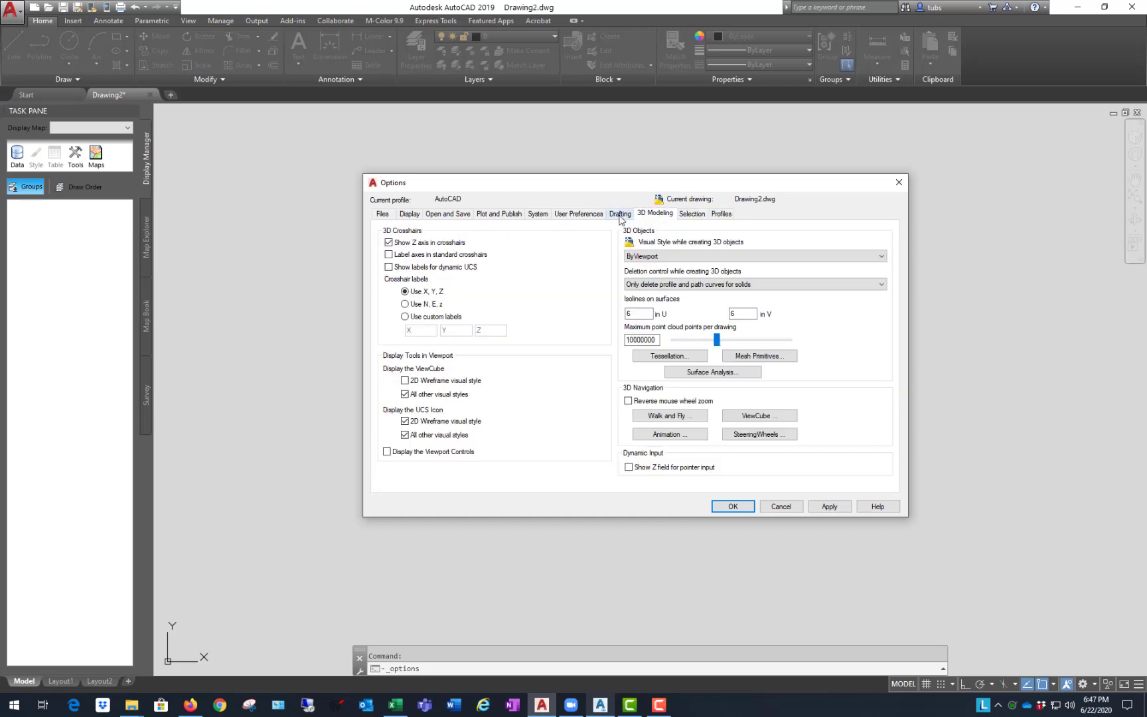
left_click(623, 215)
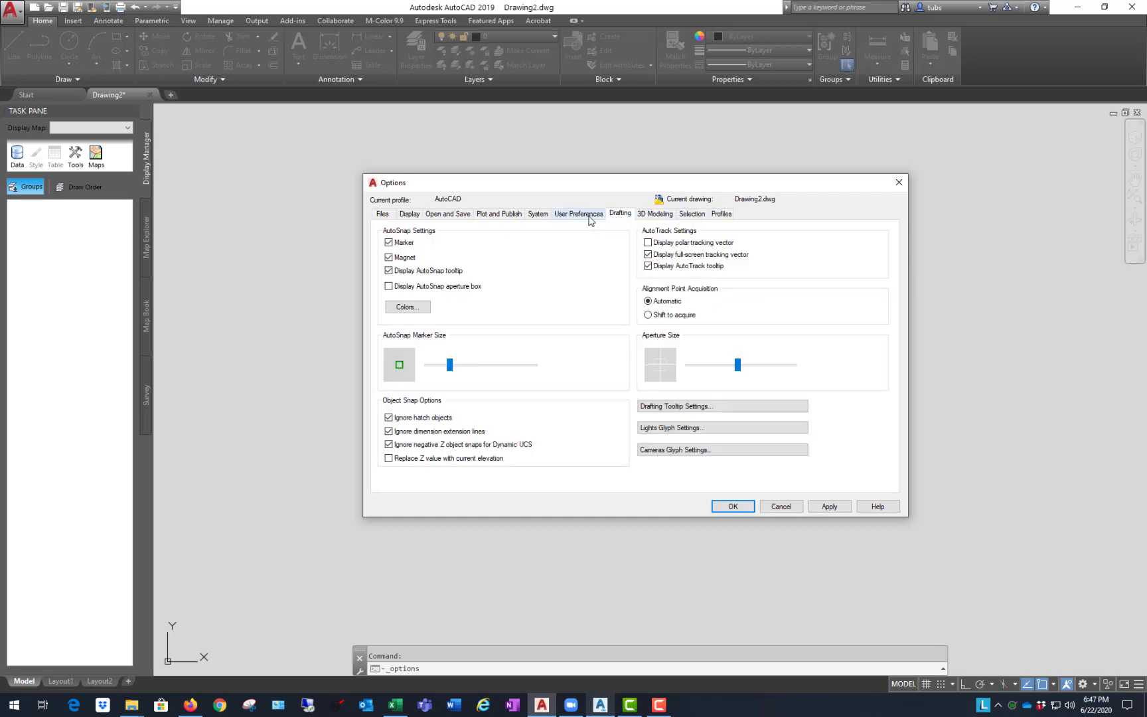
left_click(383, 215)
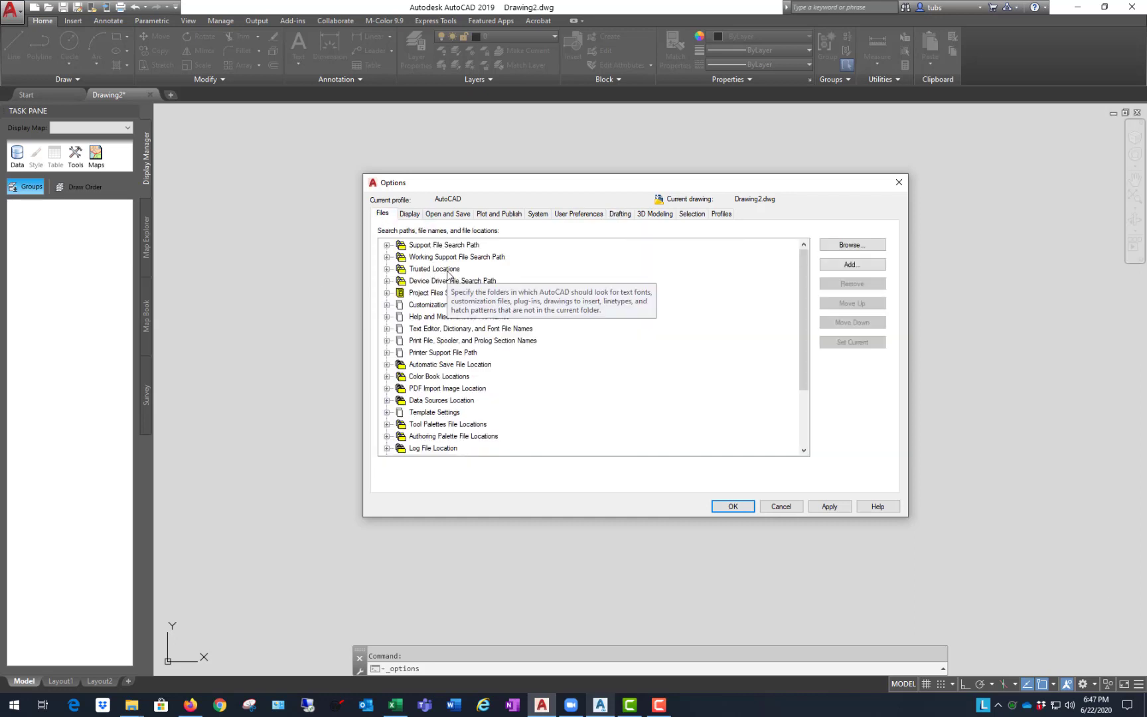
left_click(410, 214)
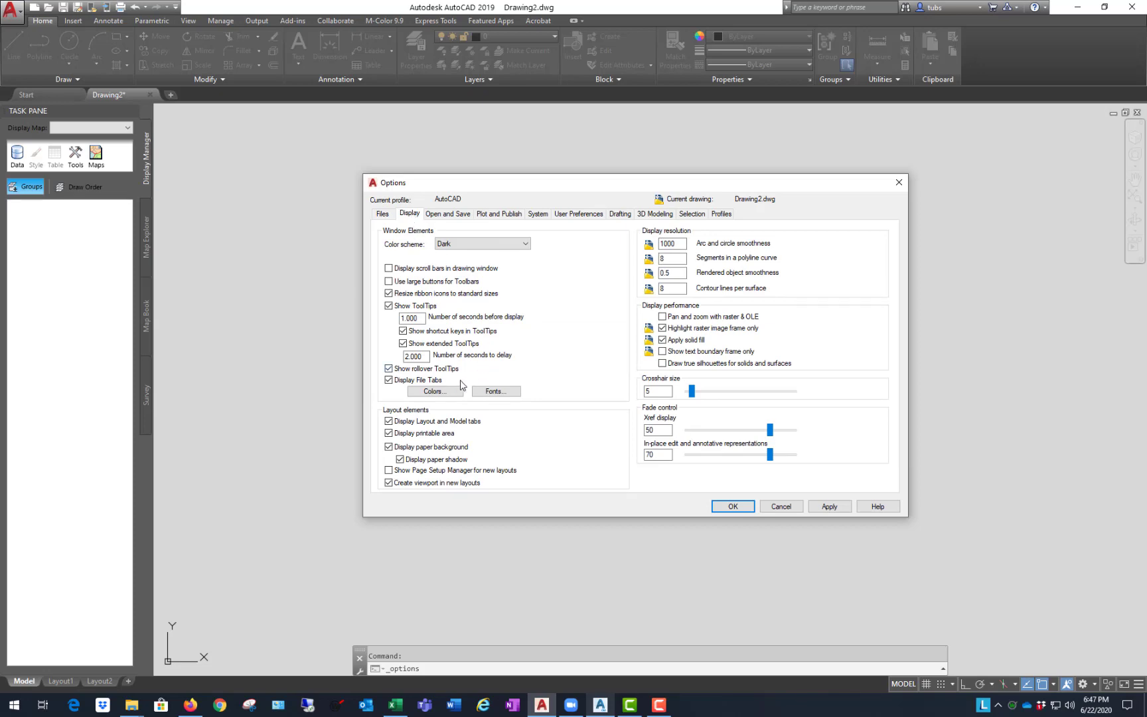
- Set the uniform background of the 2D model space to Black in the drawing window colors
left_click(442, 393)
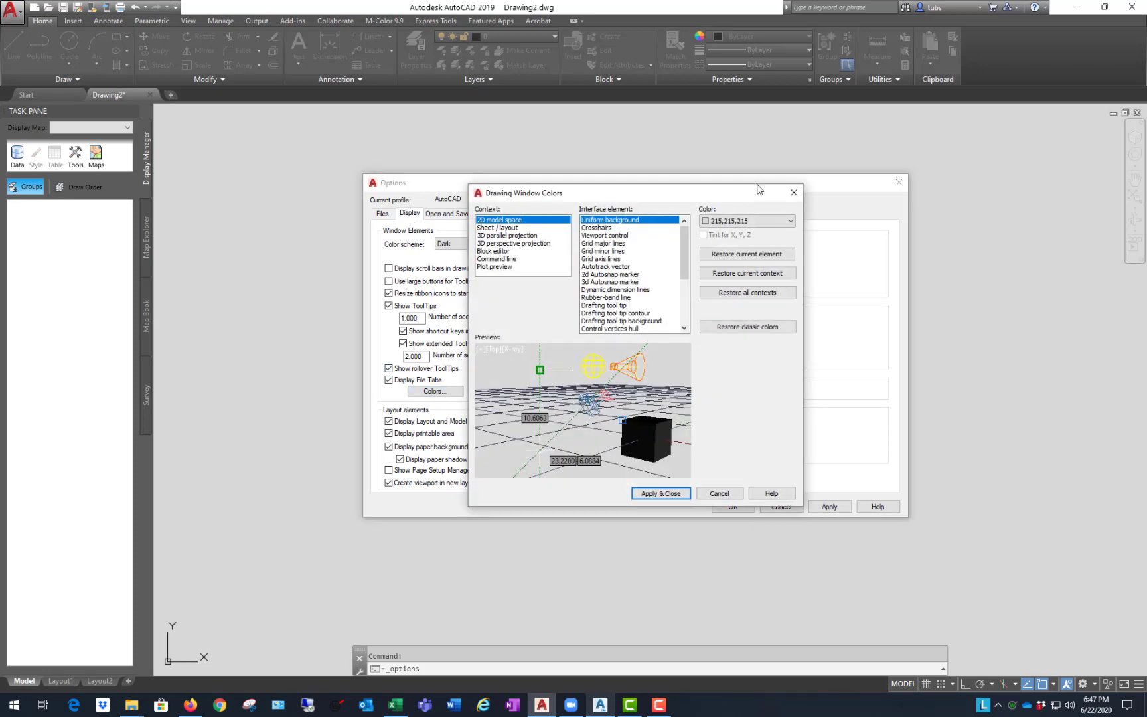
mouse_move(686, 232)
left_mouse_down()
mouse_move(689, 271)
mouse_move(701, 214)
left_mouse_up()
left_click(790, 221)
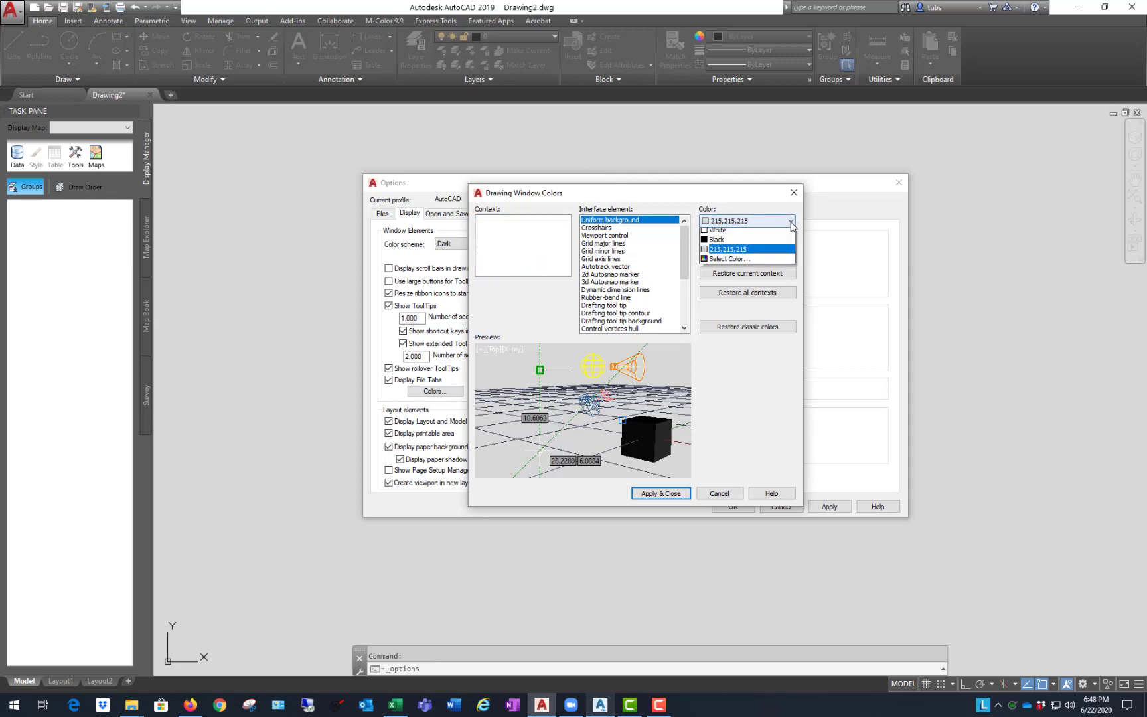
left_click(717, 299)
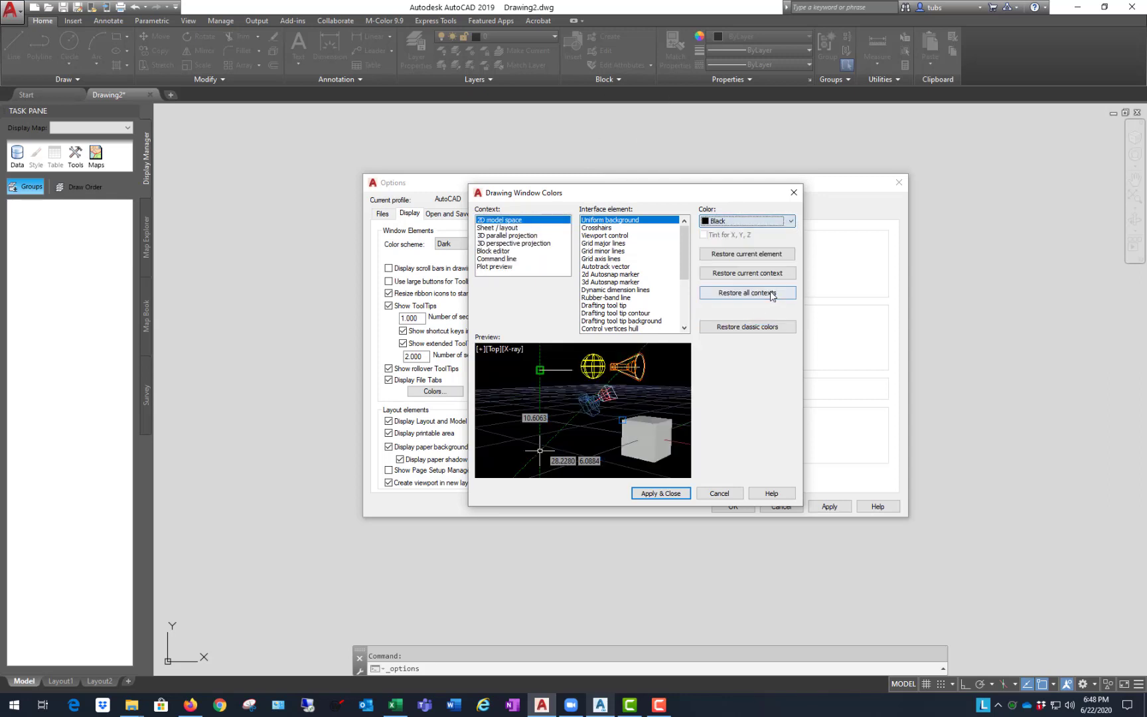
- Set the 2D model space crosshairs to index color 171 and the crosshair size to 100, and apply the options
left_click(601, 228)
left_click(791, 220)
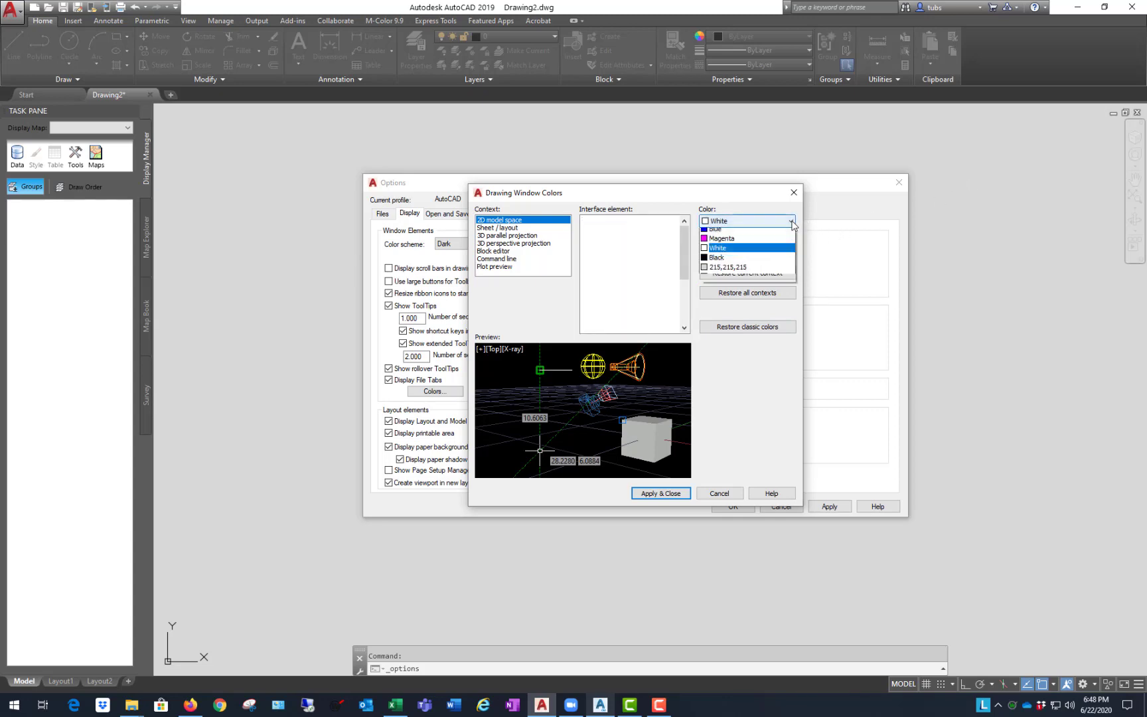
left_click(730, 319)
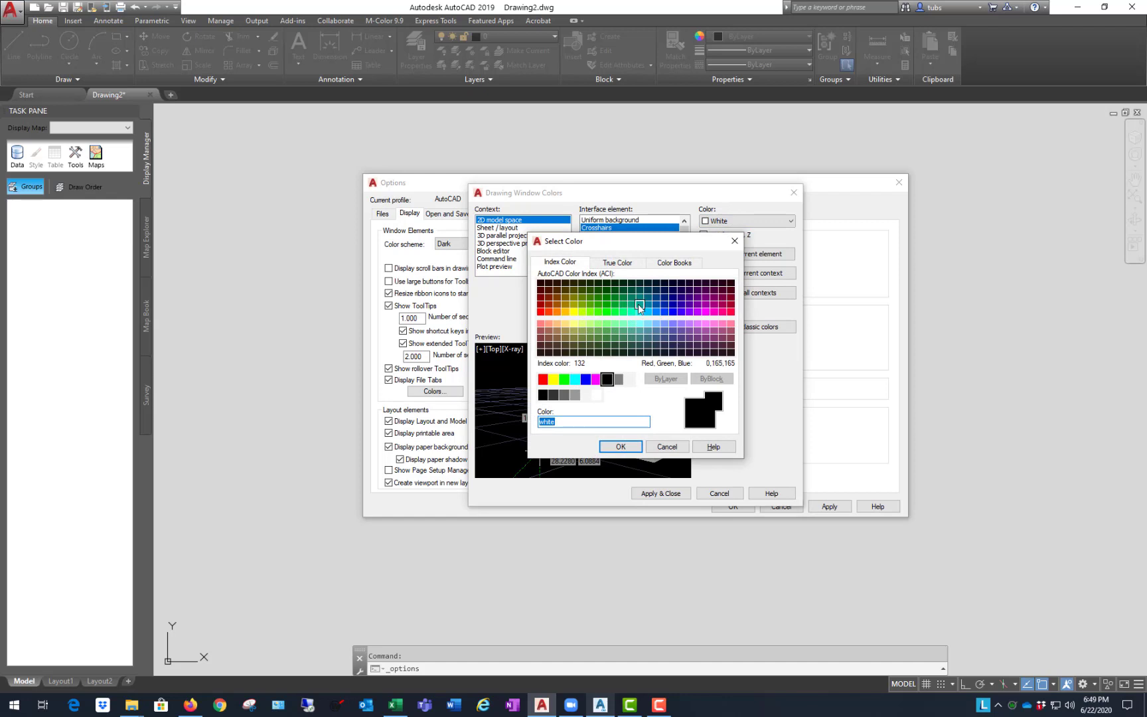
left_click(673, 323)
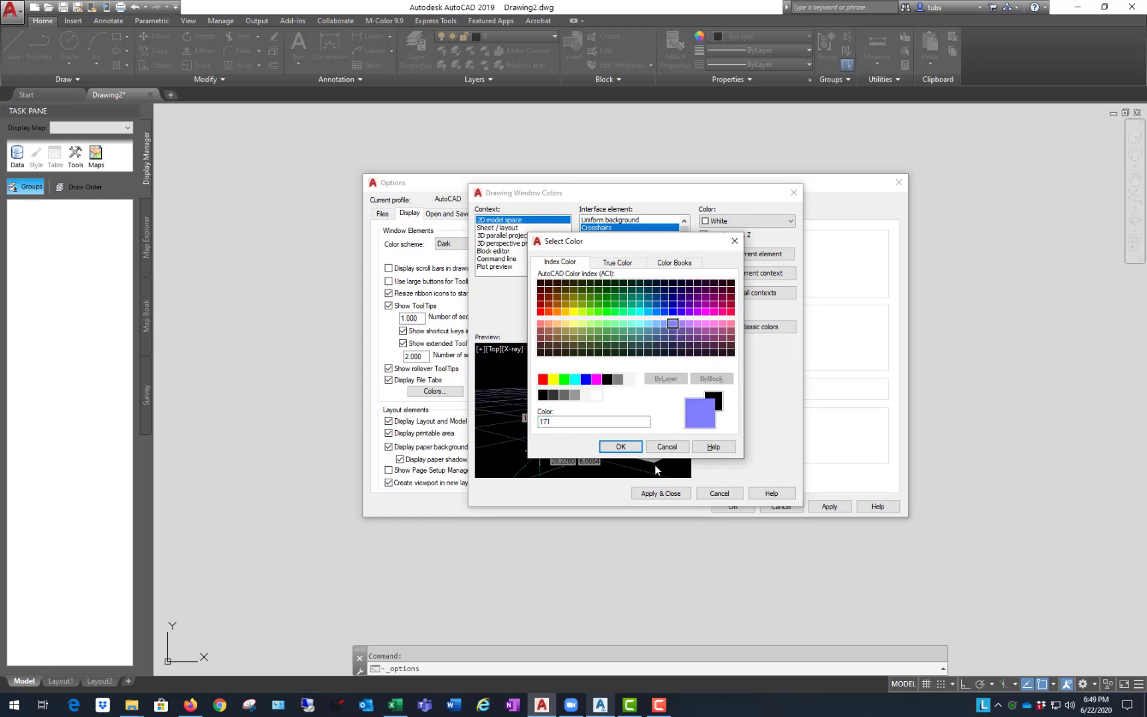
left_click(621, 446)
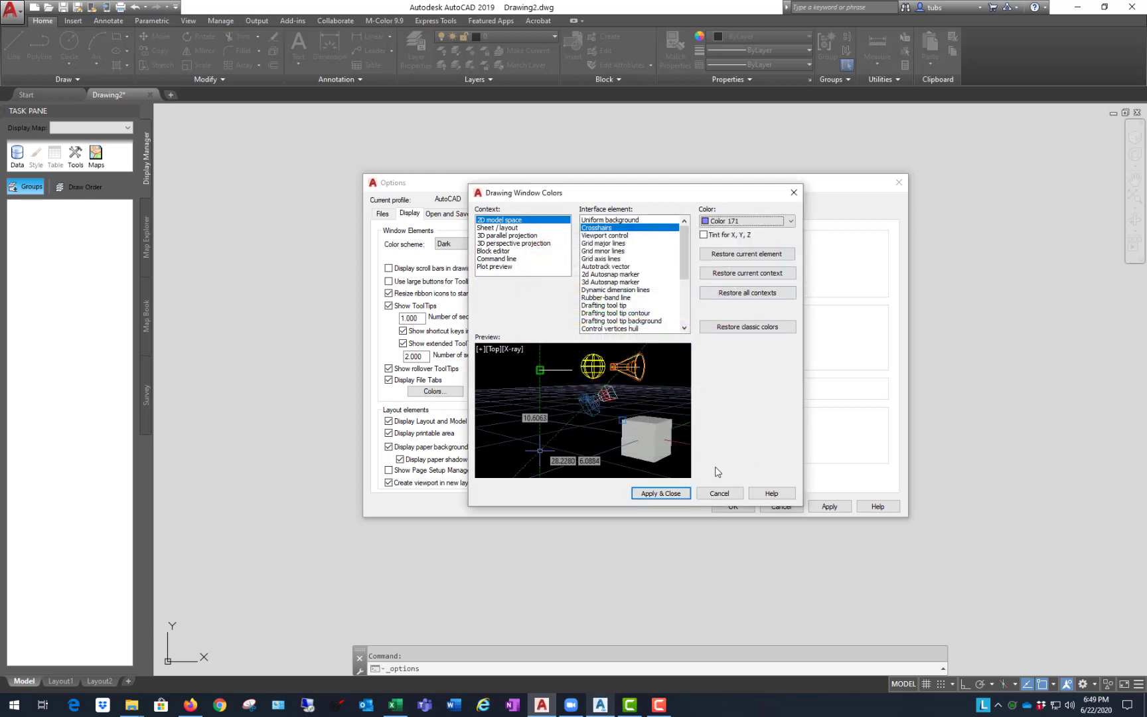
left_click(667, 498)
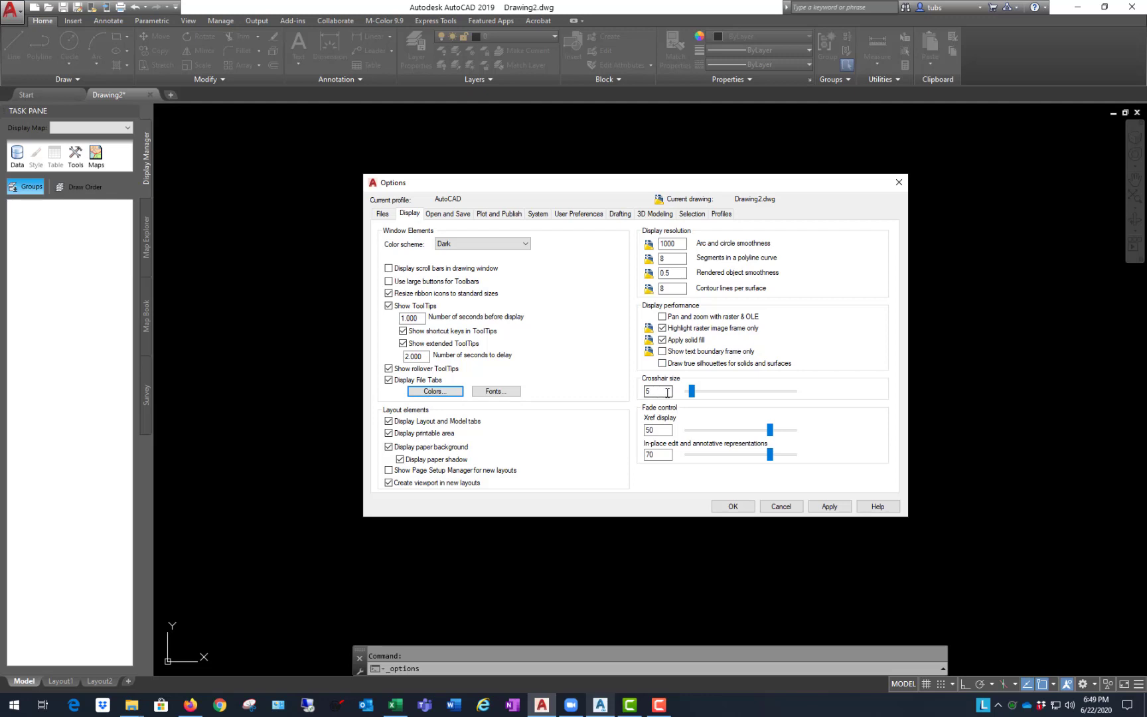
left_click_drag(692, 392, 854, 390)
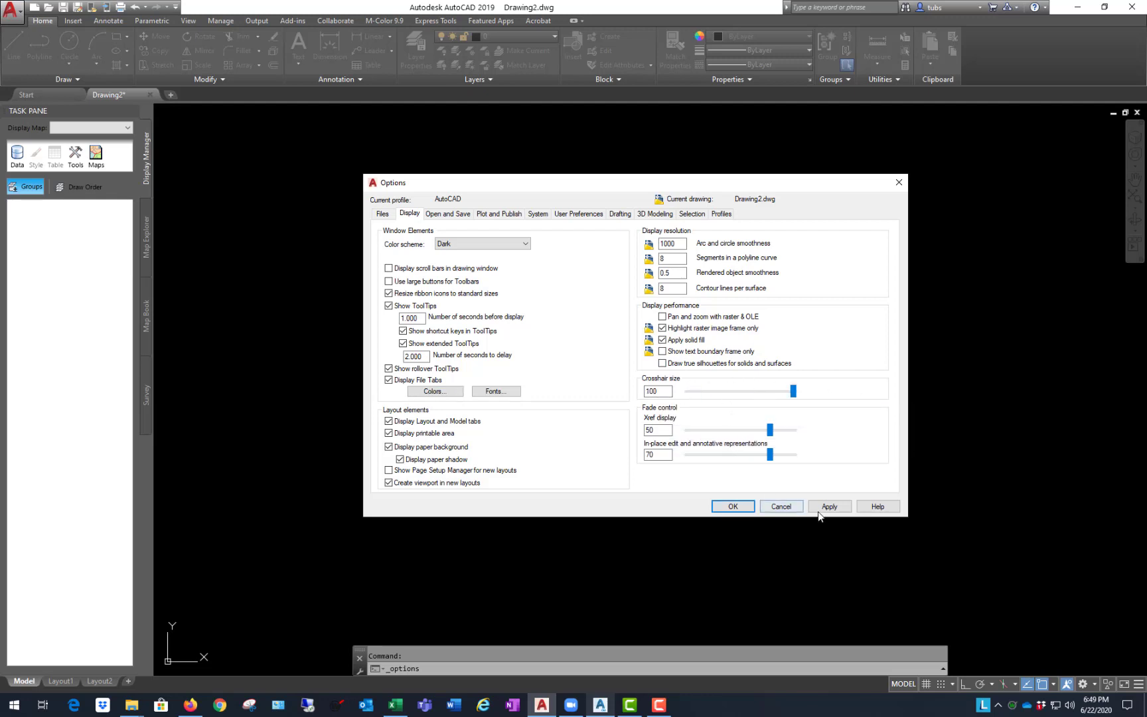
left_click(733, 507)
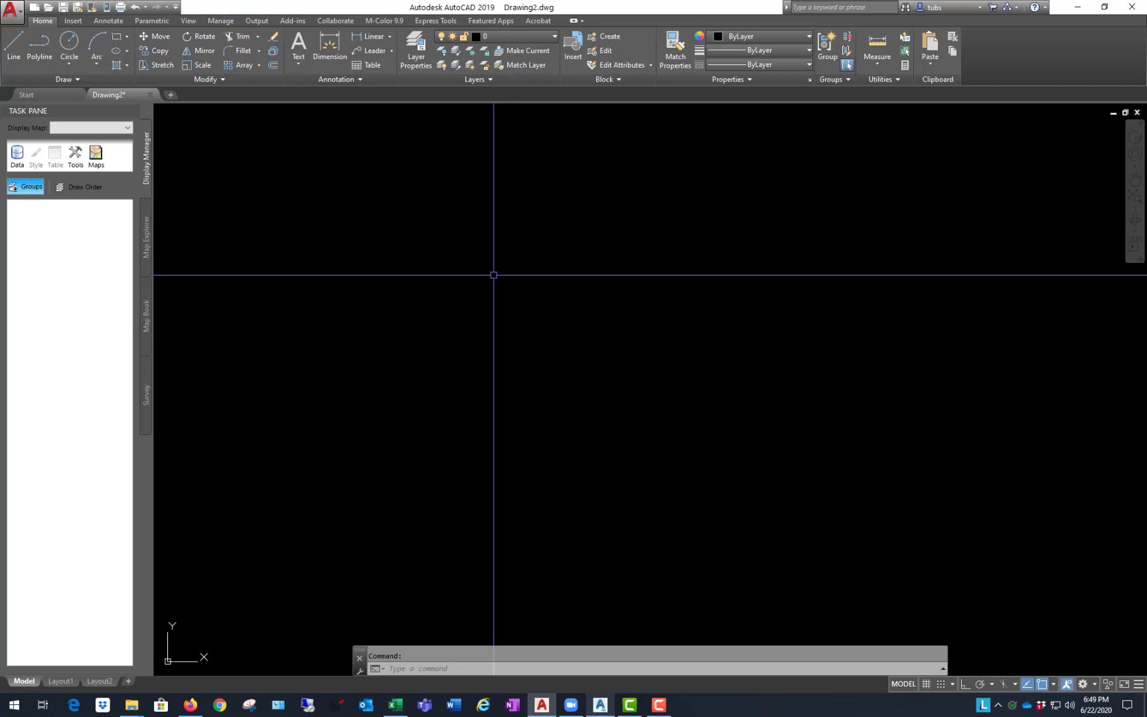
- Set the PICKBOX variable to 8 and enlarge the command line window to show more history lines
type("plckbox")
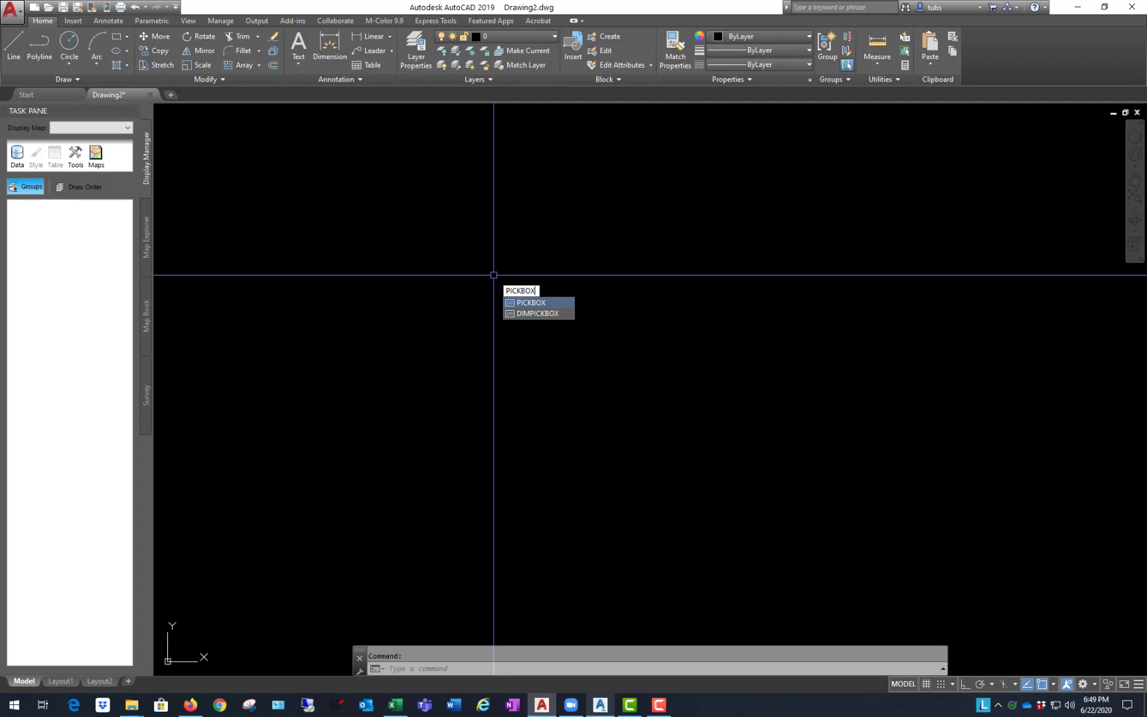
key("Return")
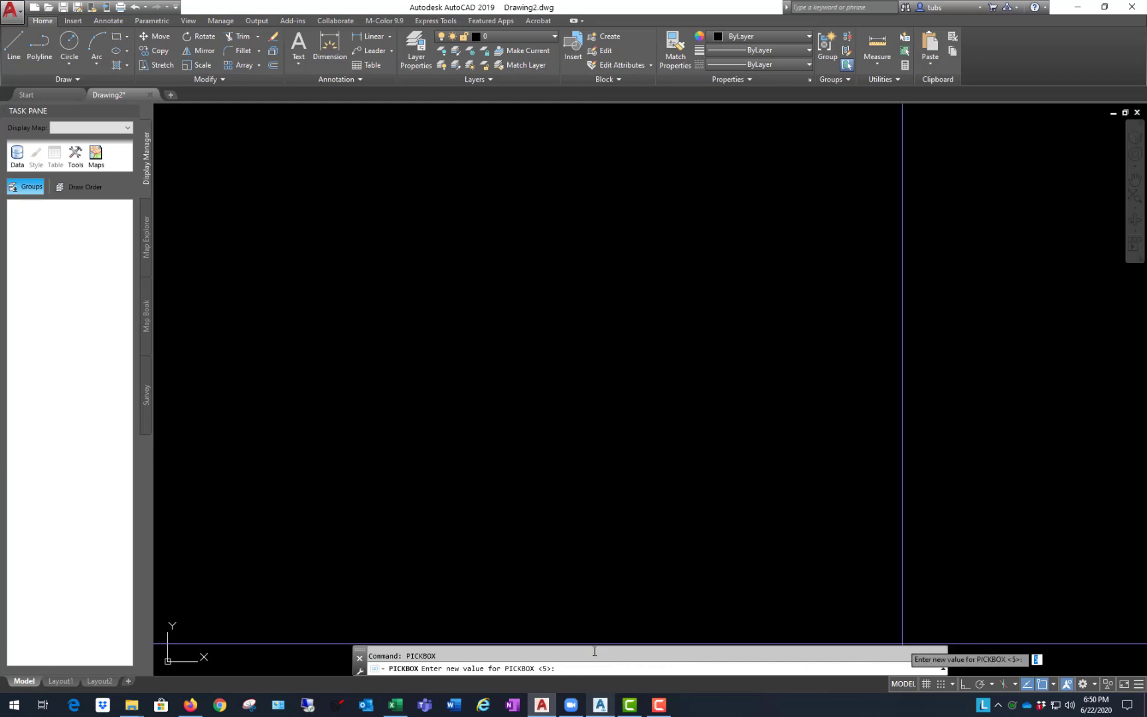
left_click_drag(360, 646, 361, 628)
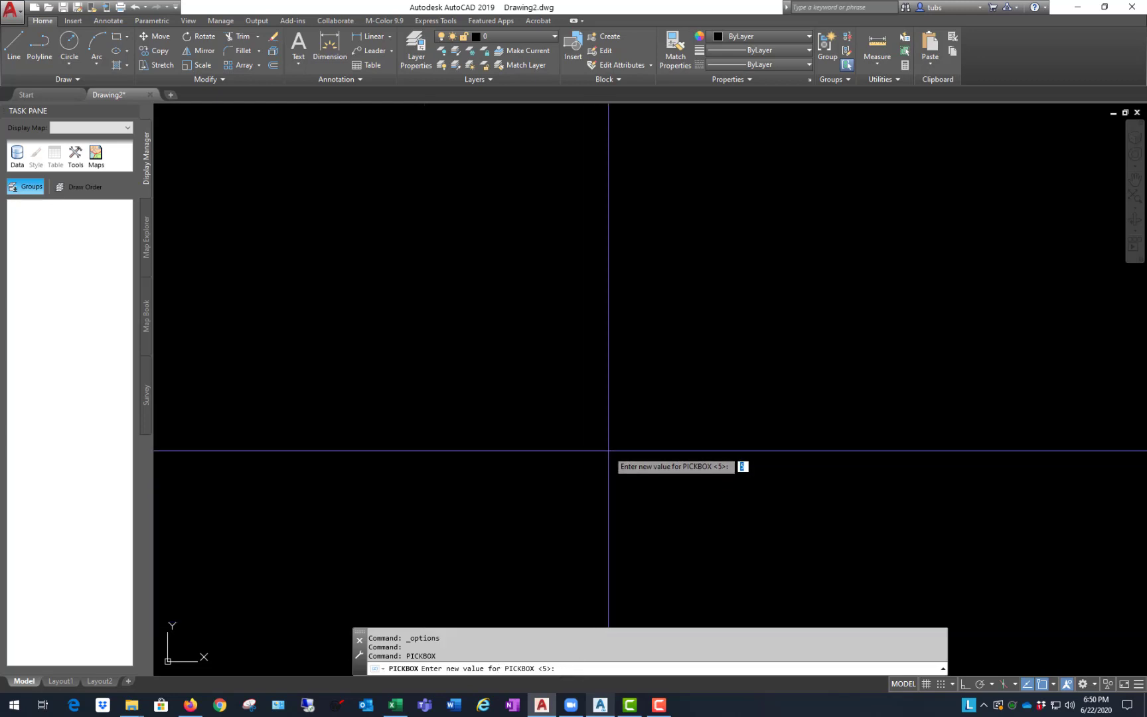
type("8")
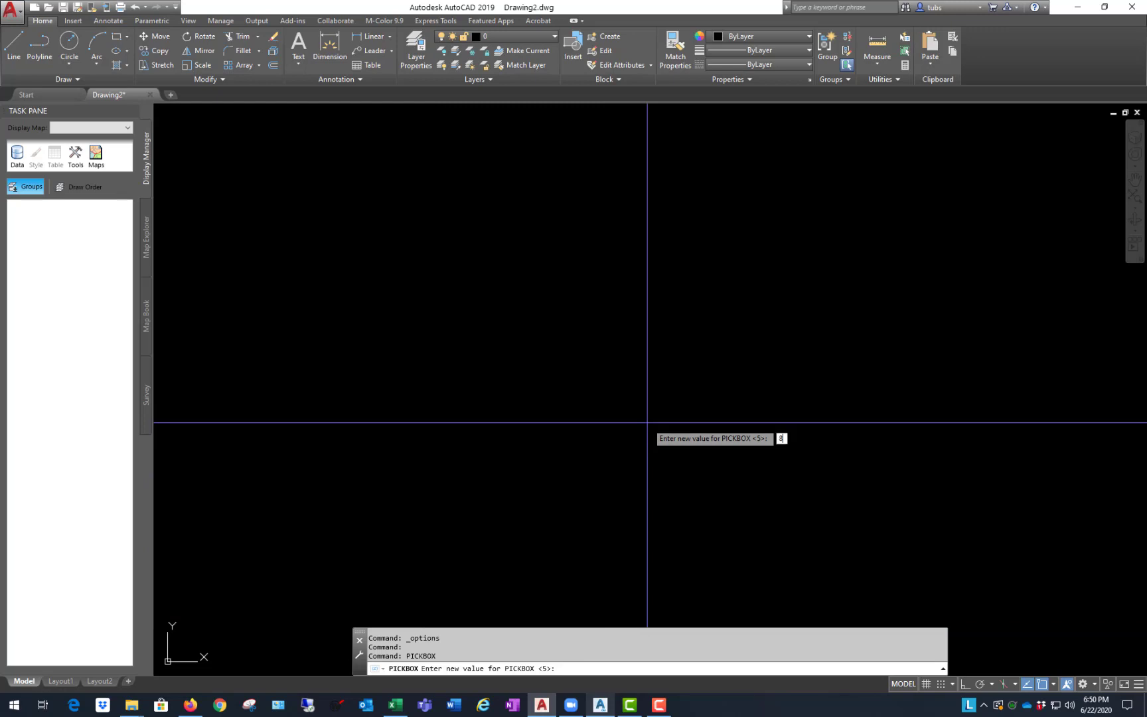
key("Return")
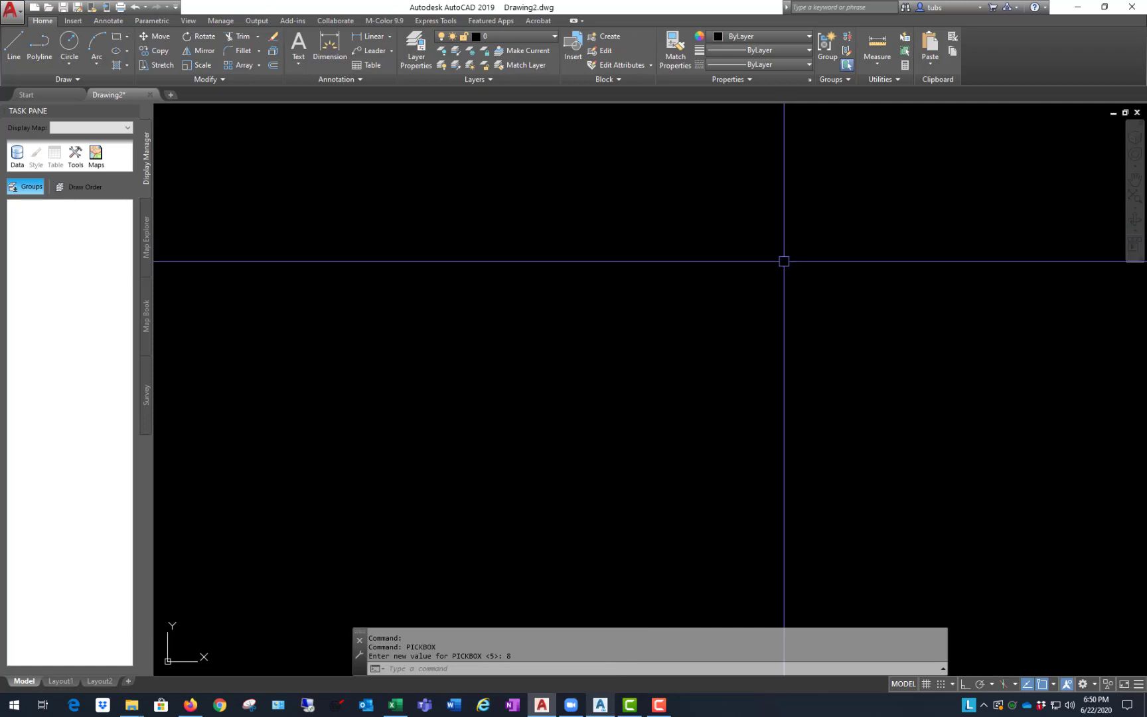
- Repeat the PICKBOX command and set the pickbox size to 6
key("Return")
type("6")
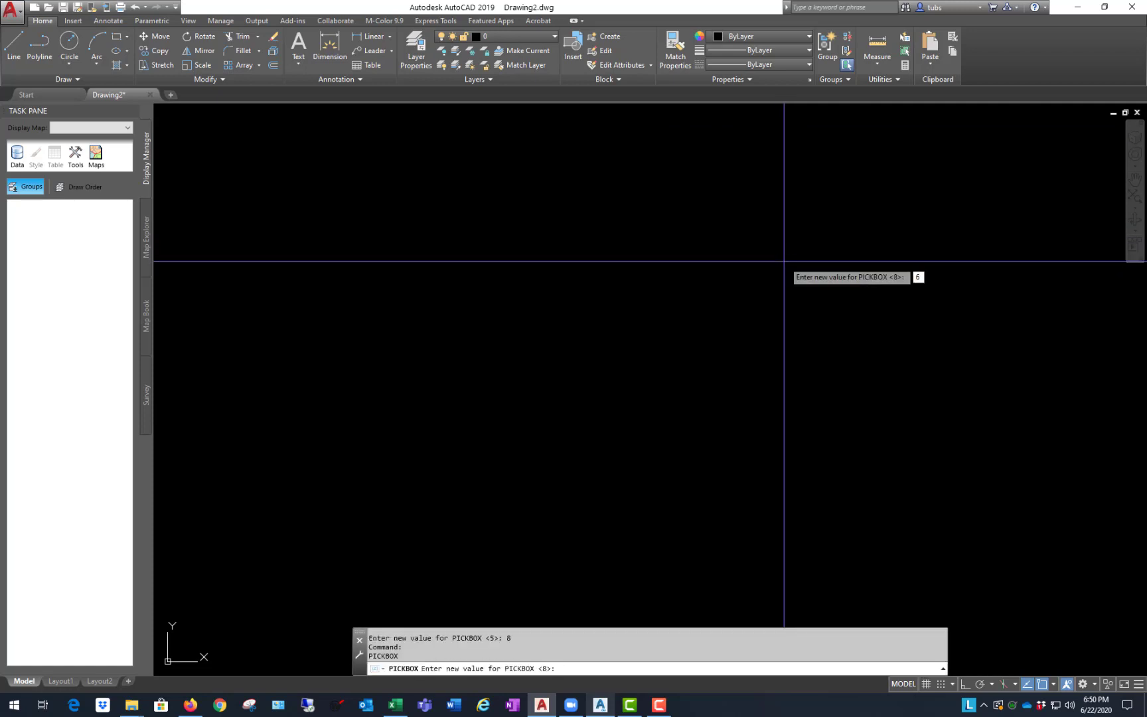
key("Return")
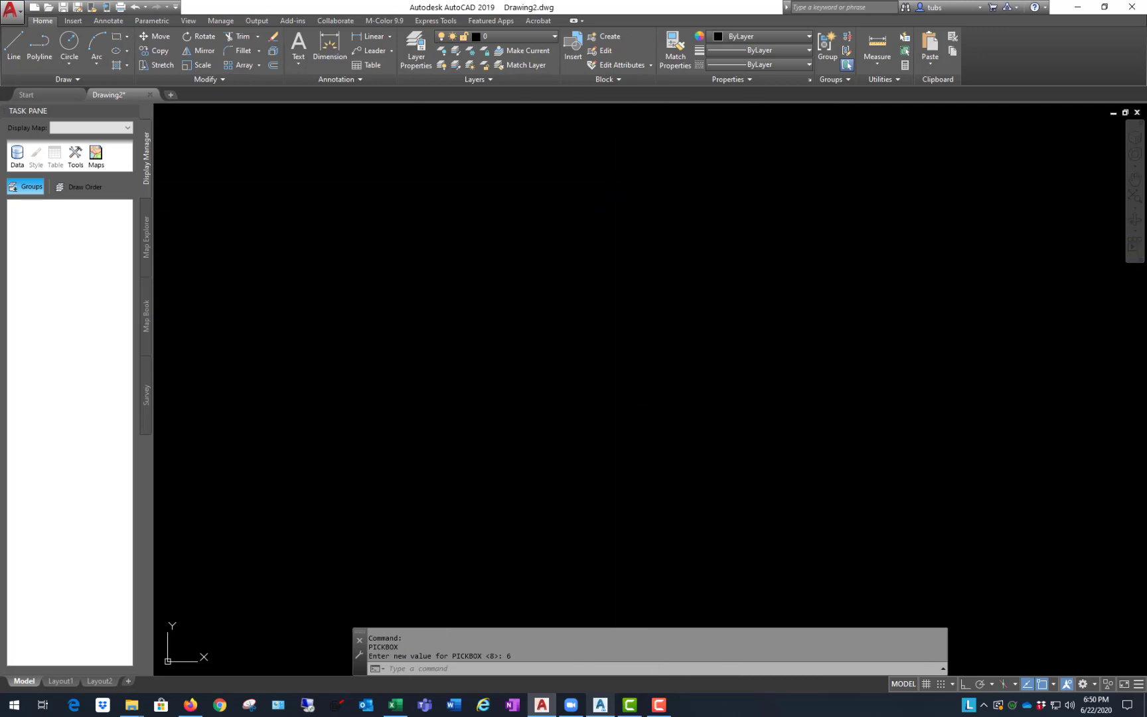
- Review the Open and Save, Plot and Publish, and System settings in the program options
right_click(637, 176)
left_click(672, 392)
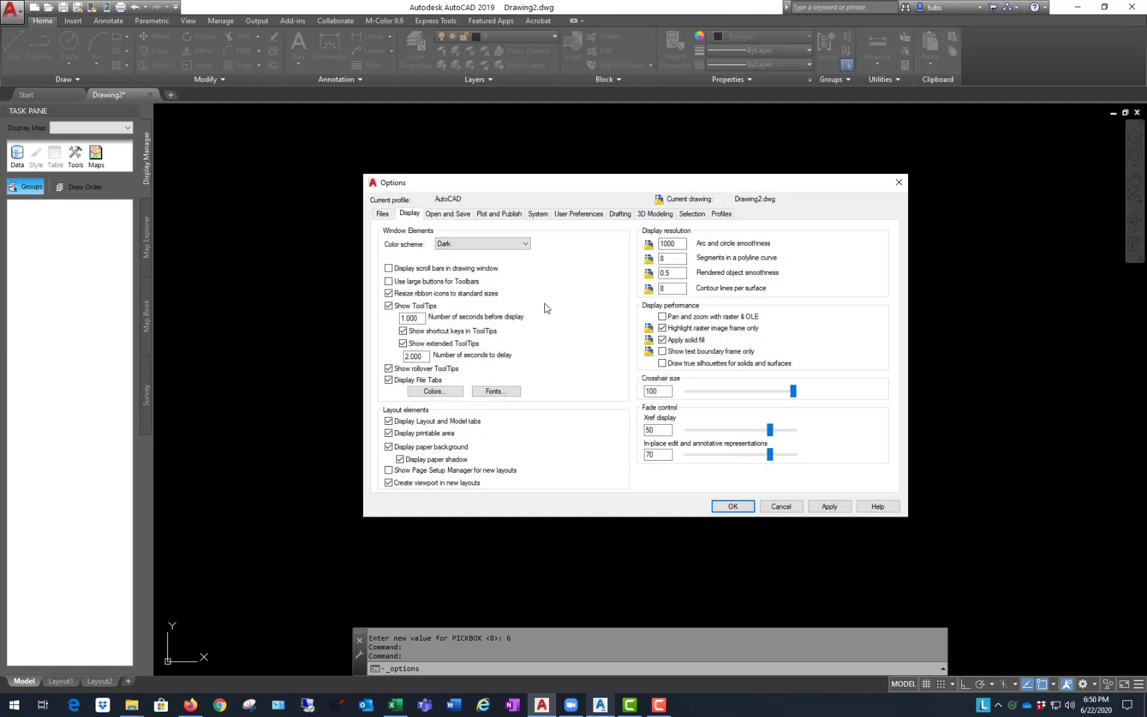
left_click(454, 215)
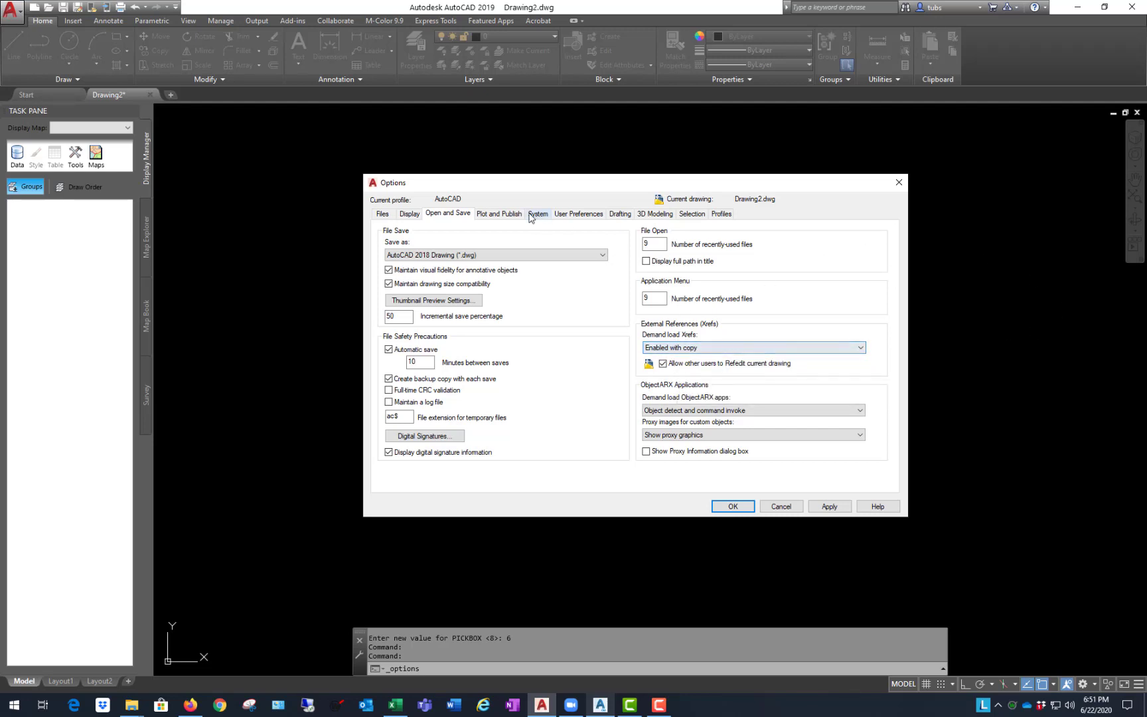
left_click(508, 214)
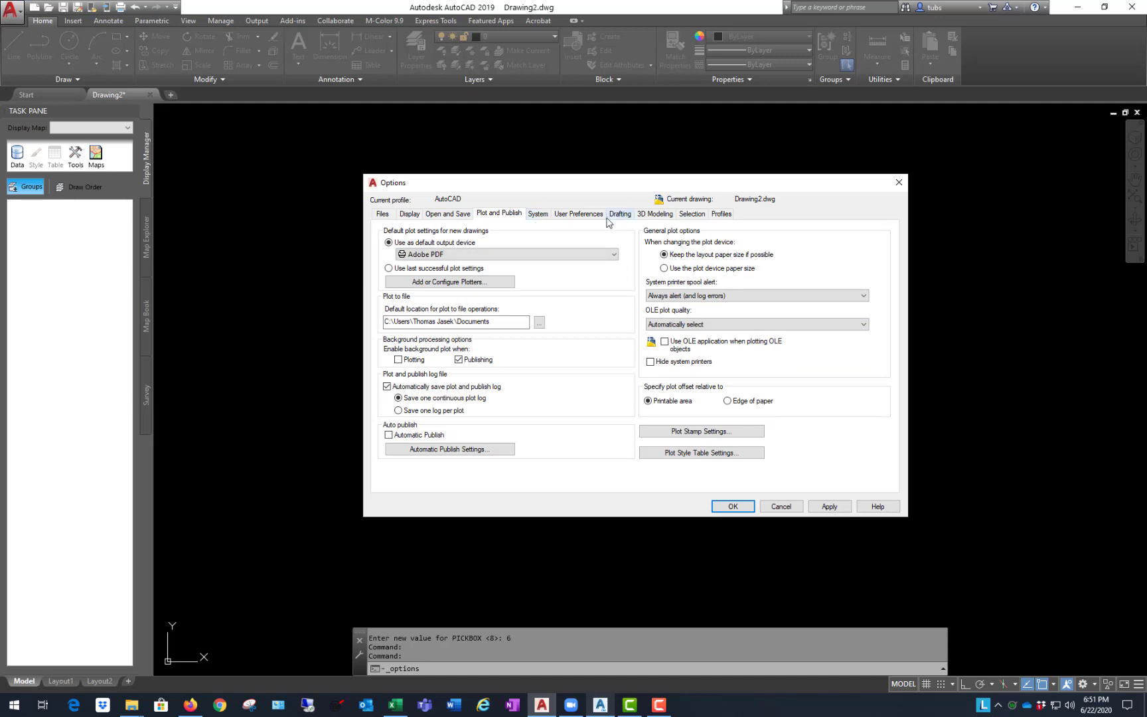
left_click(539, 216)
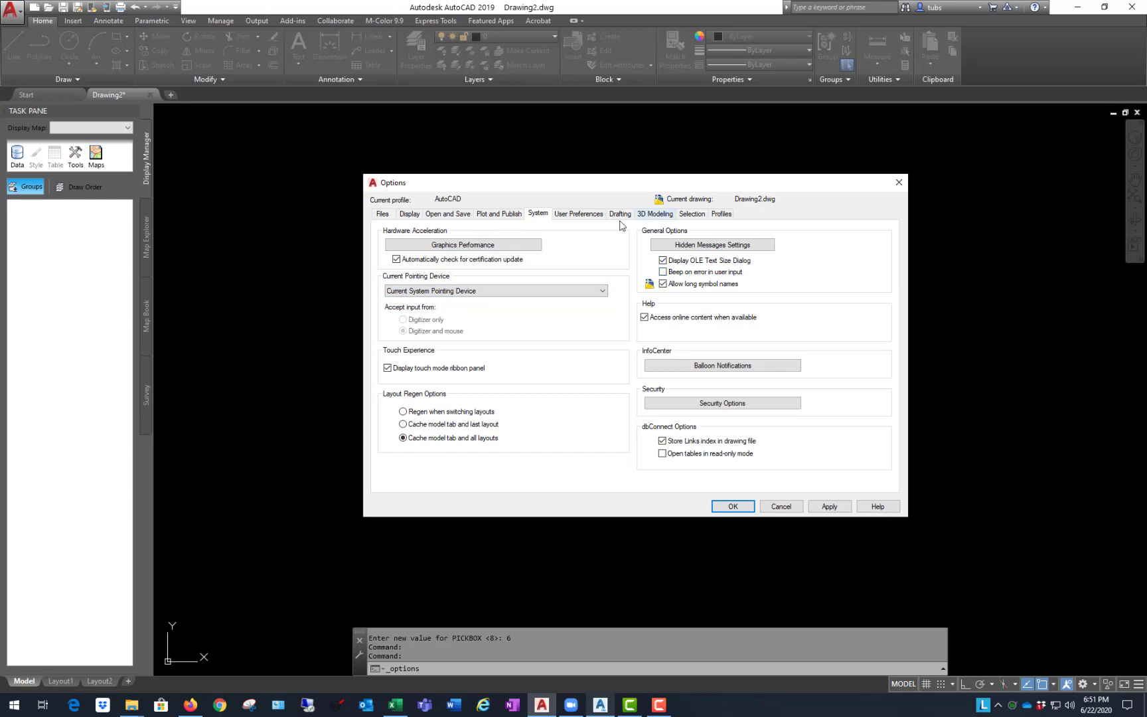
- Customize right-click behavior to Repeat Last Command in Default Mode and ENTER in Command Mode, and apply the customization
left_click(586, 217)
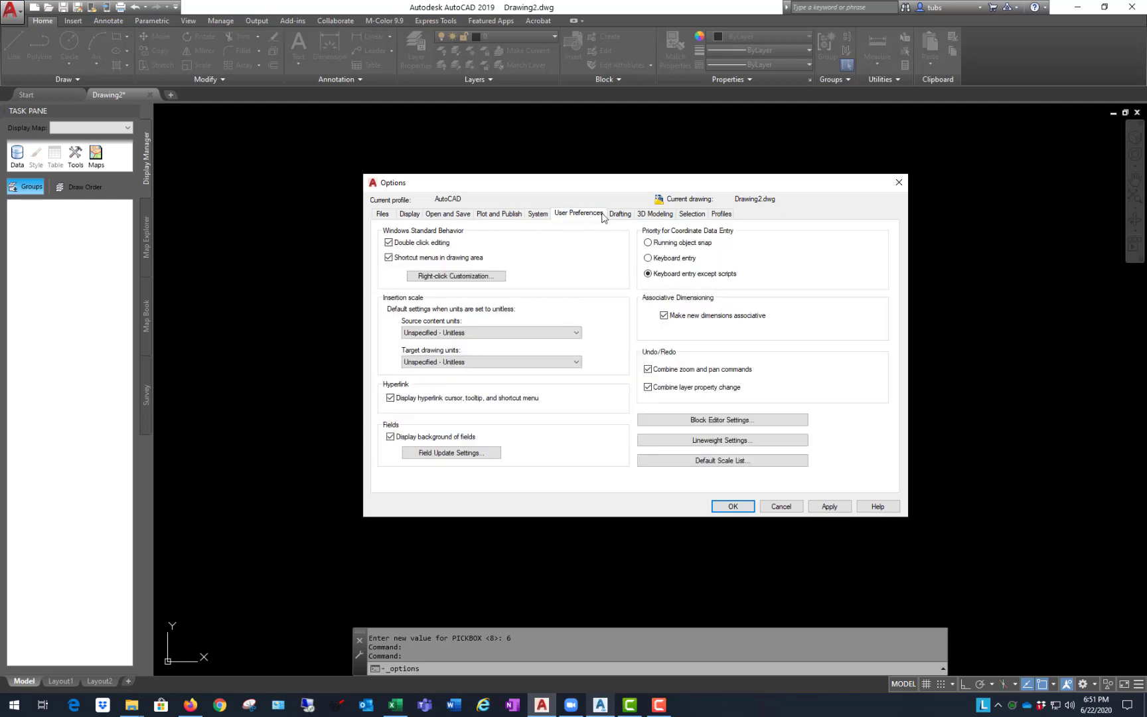
left_click(466, 277)
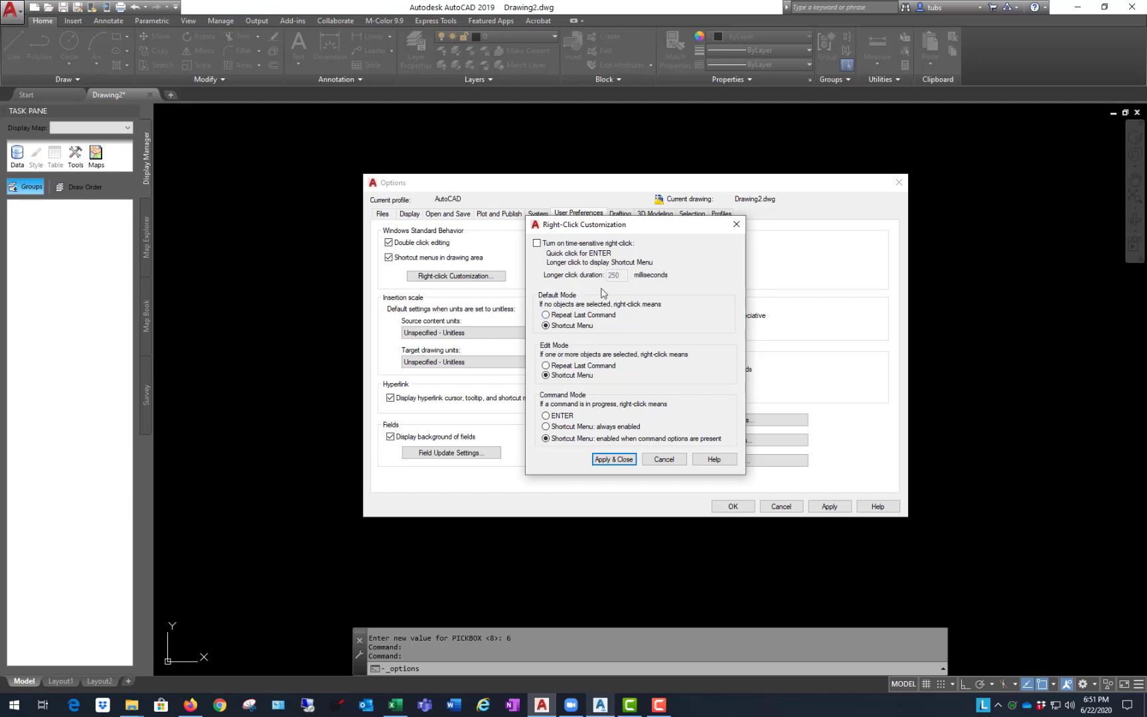
left_click_drag(596, 224, 602, 149)
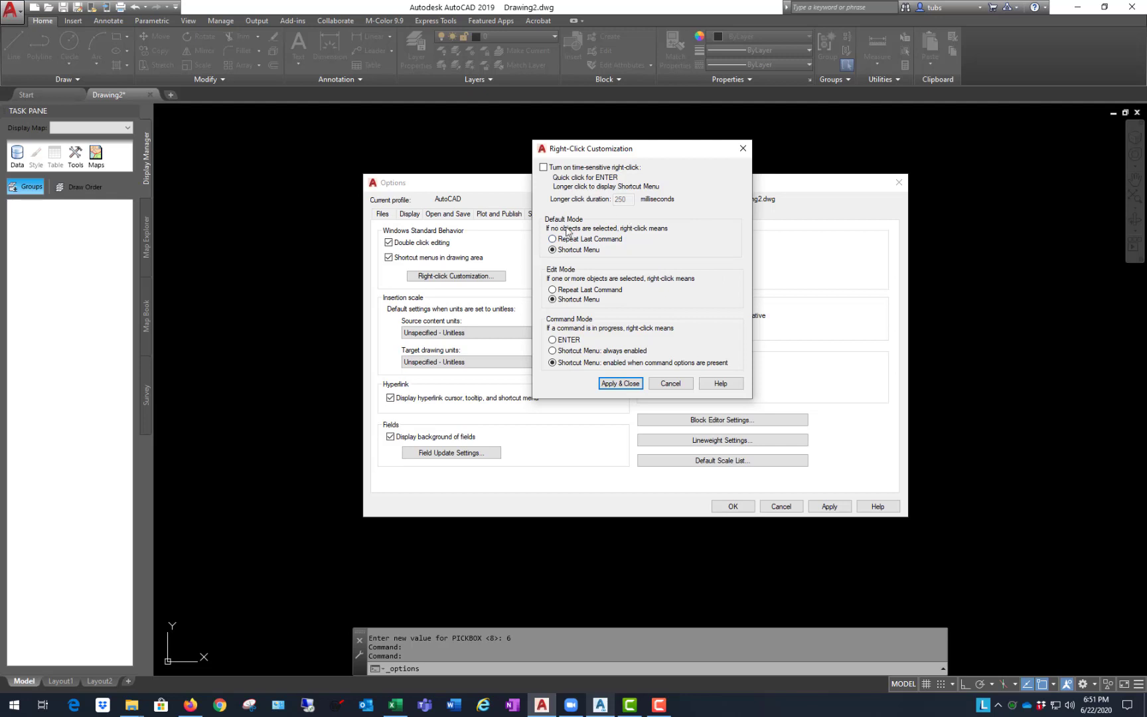
left_click(585, 240)
left_click(553, 339)
left_click(628, 384)
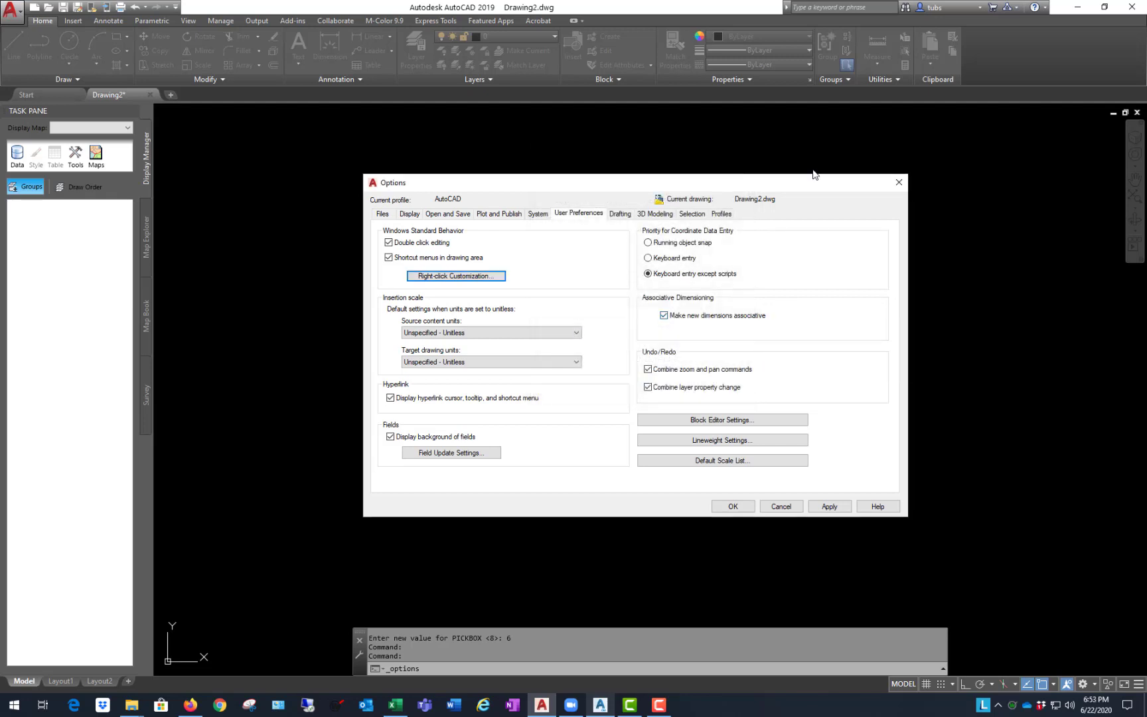
- Review the Drafting and Selection settings, and apply and close the options
left_click(621, 213)
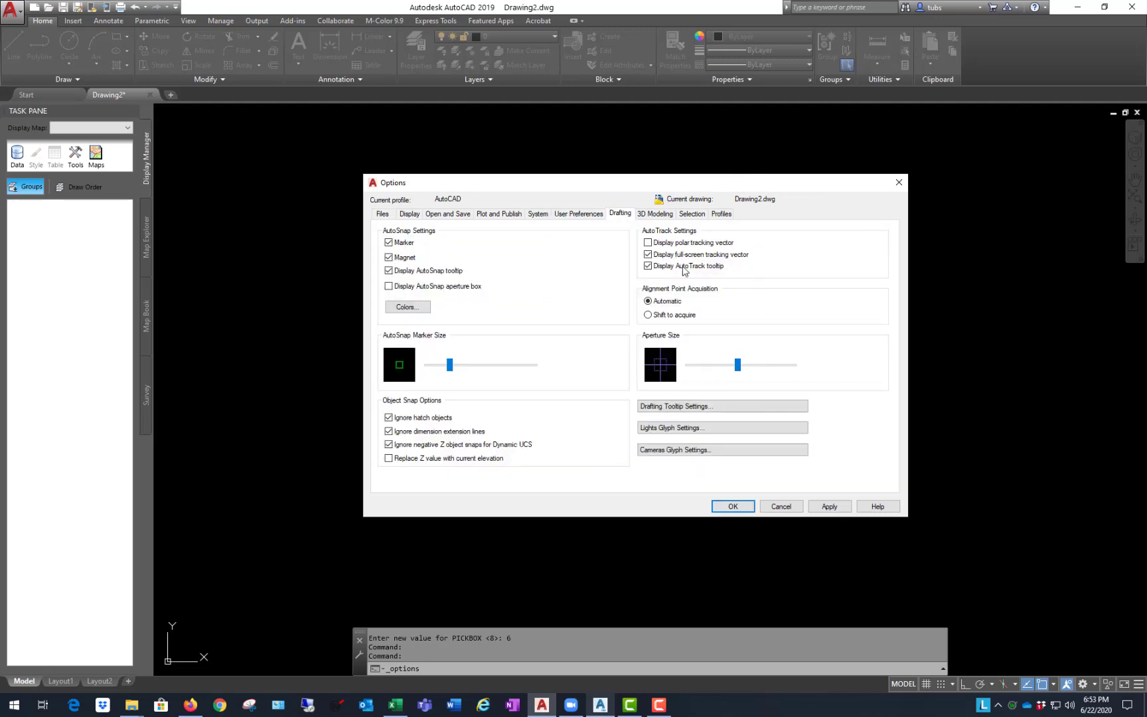
left_click(693, 215)
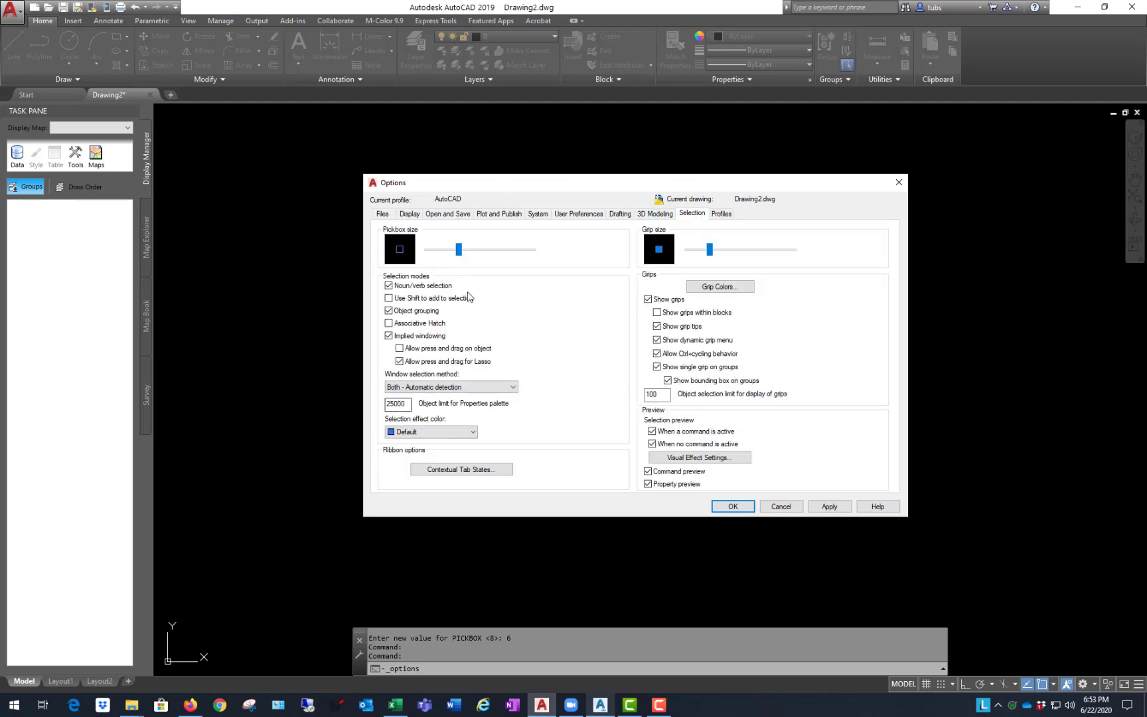
left_click(829, 507)
left_click(732, 506)
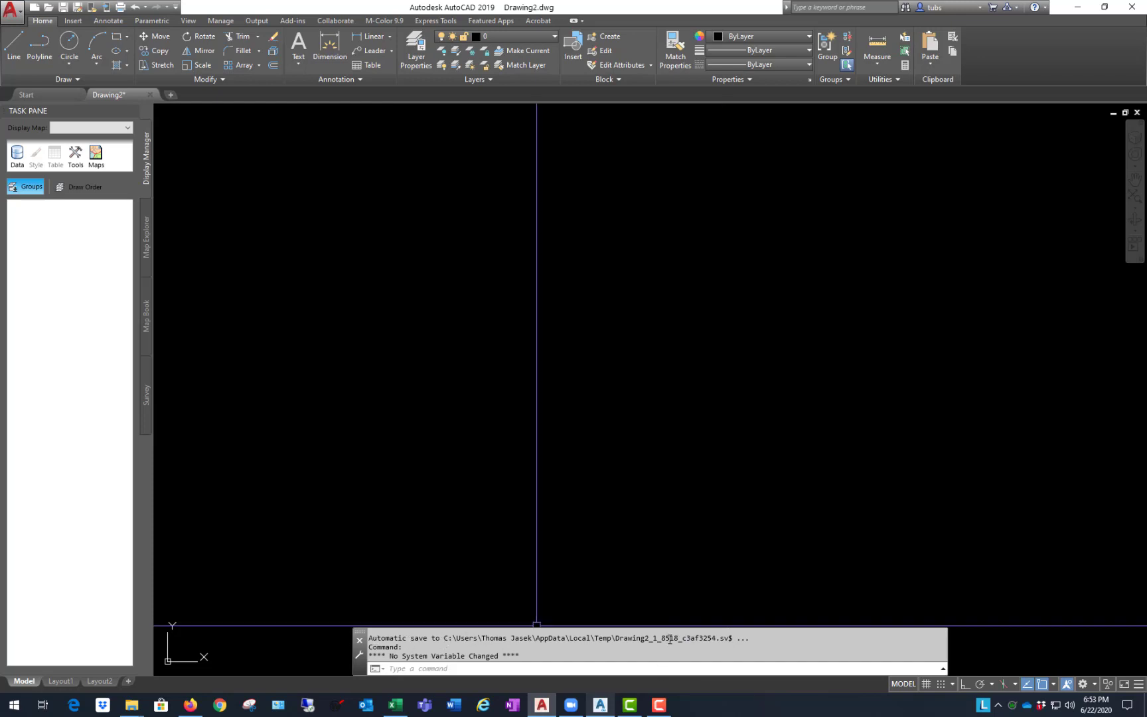
- Expand the command history and highlight the automatic save file path, and collapse the history
key("F2")
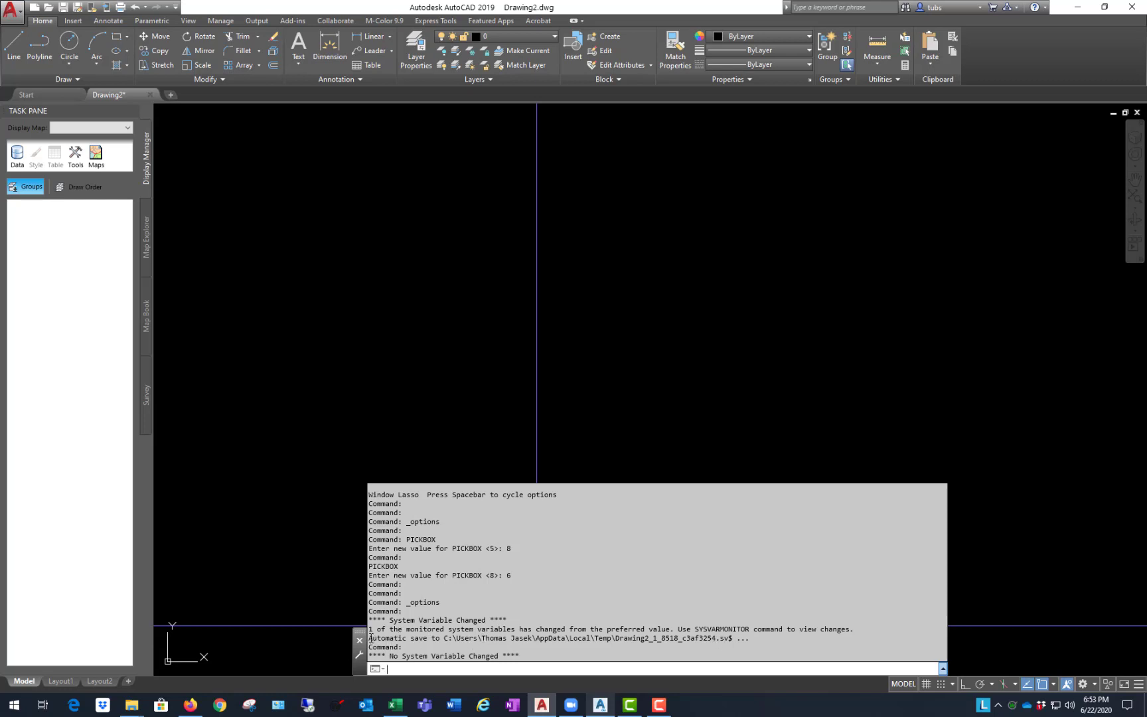
left_click_drag(370, 638, 772, 638)
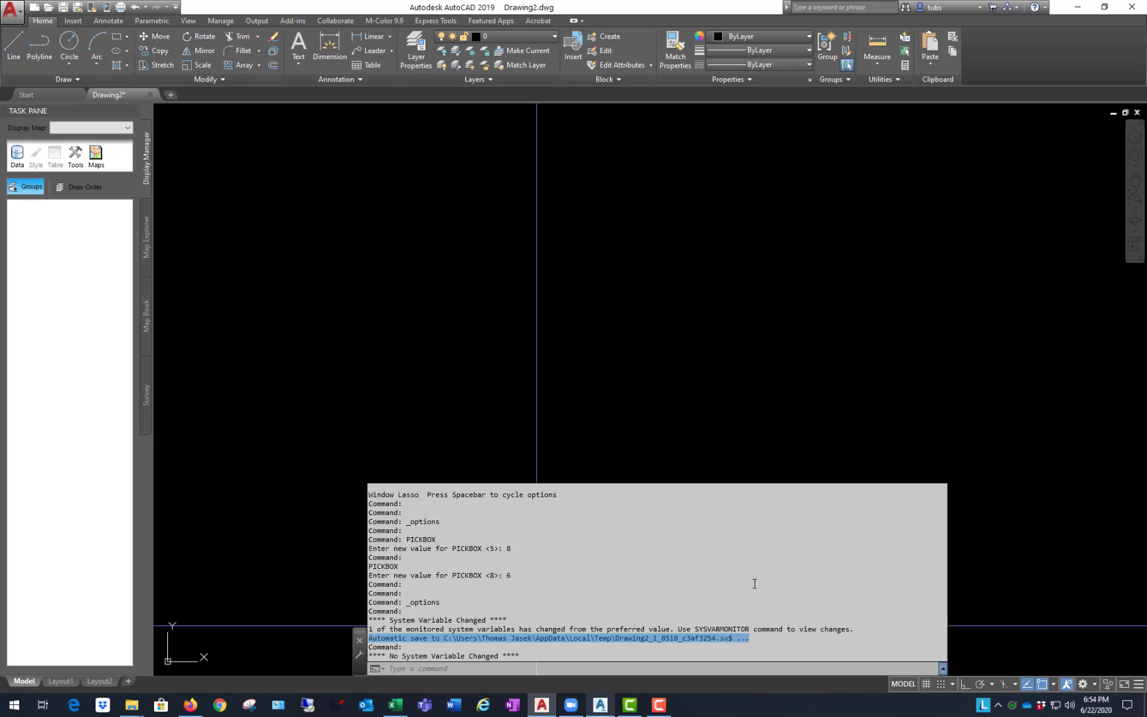
left_click(709, 223)
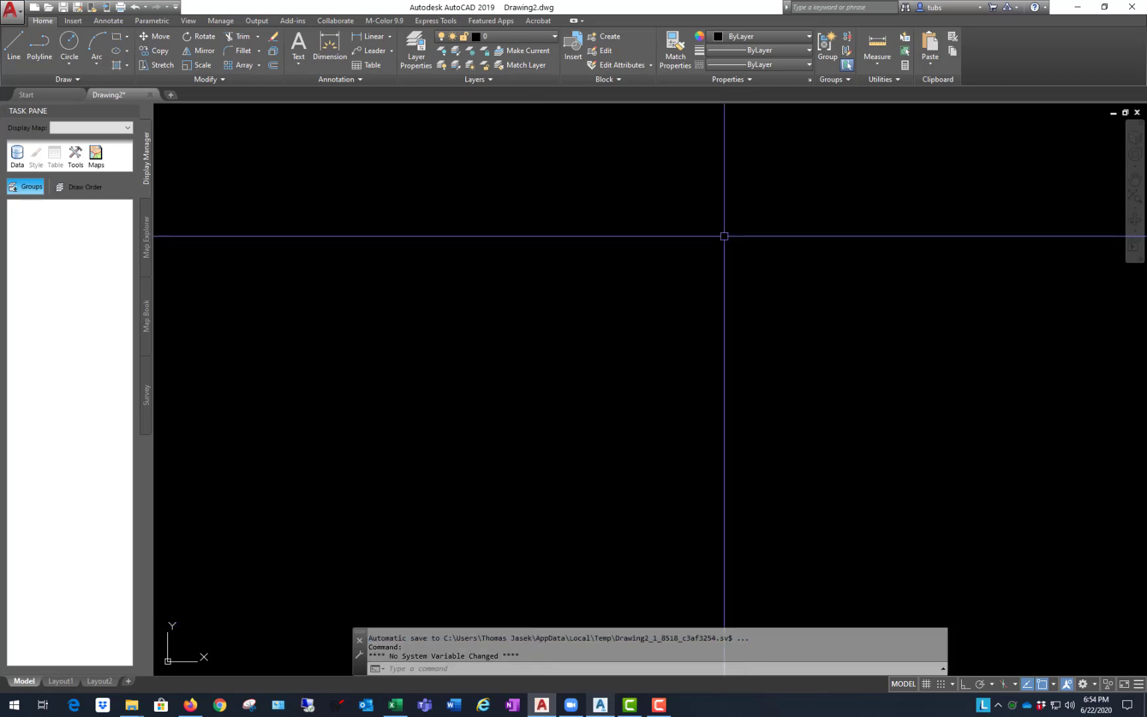
- Check the SAVETIME system variable and leave the command without entering a new value
type("savetime")
key("Return")
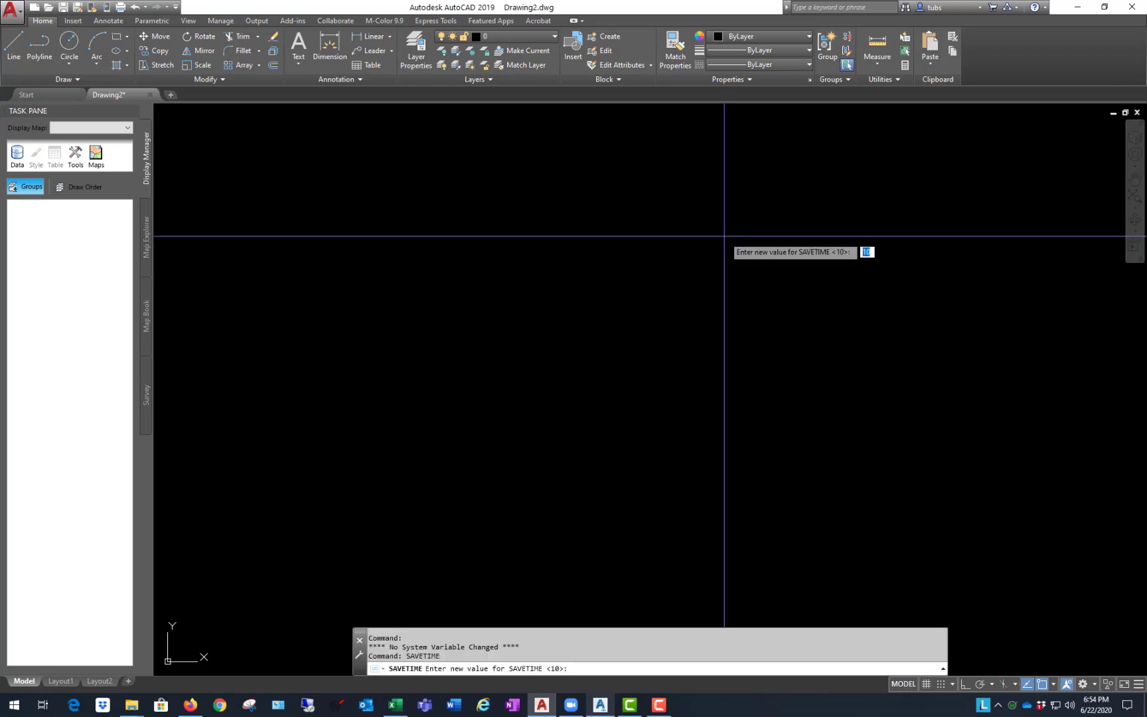
key("Escape")
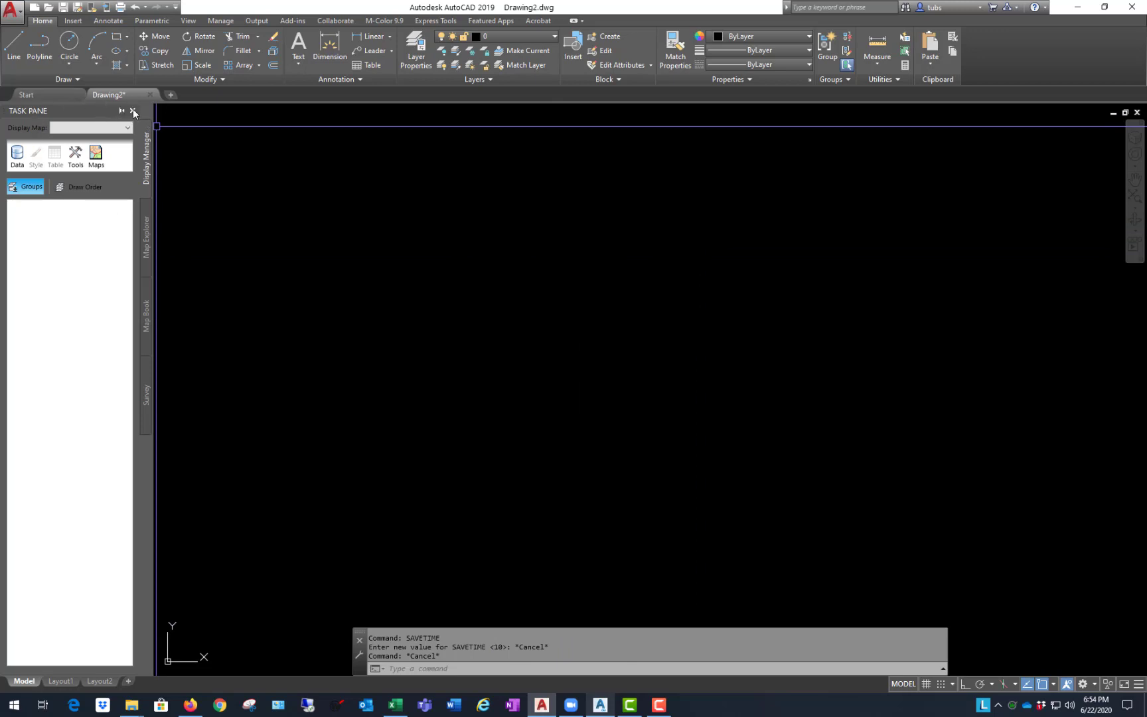
- Close the Task Pane palette and try a window selection in the empty drawing area
left_click(136, 112)
left_click(369, 236)
left_click(919, 413)
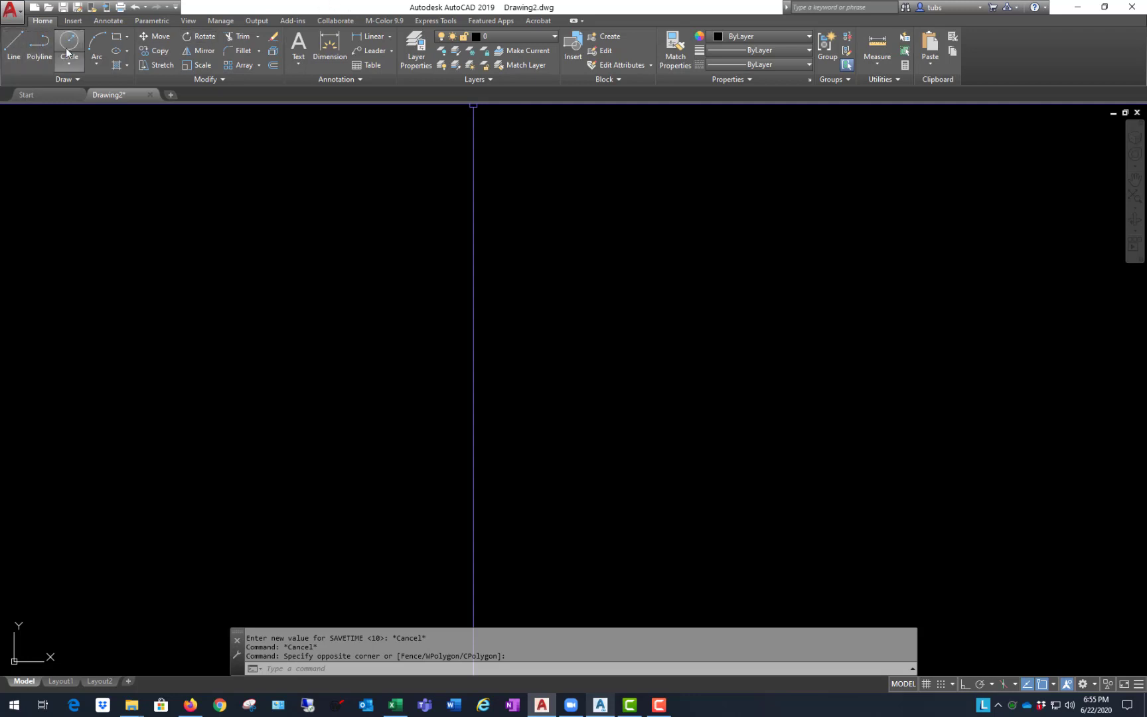
- Examine the Insert, Annotate, Parametric, View, Manage, Output, Add-ins, Collaborate and Express Tools command sets, and return to the Home tools
left_click(73, 21)
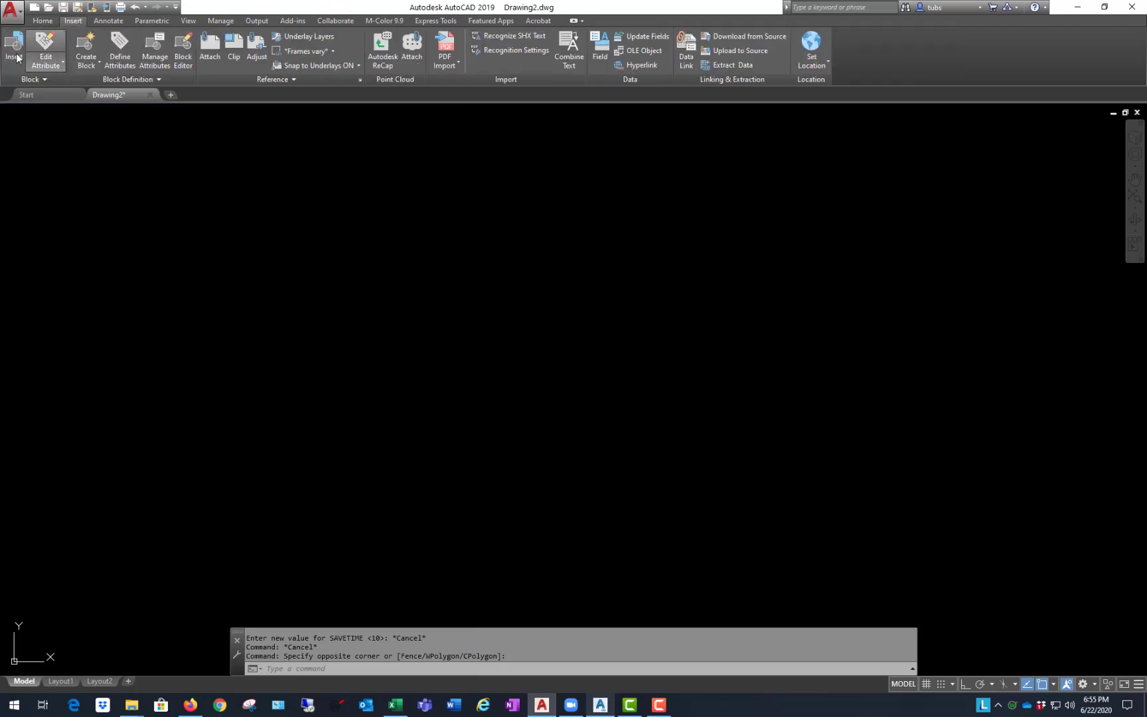
left_click(116, 22)
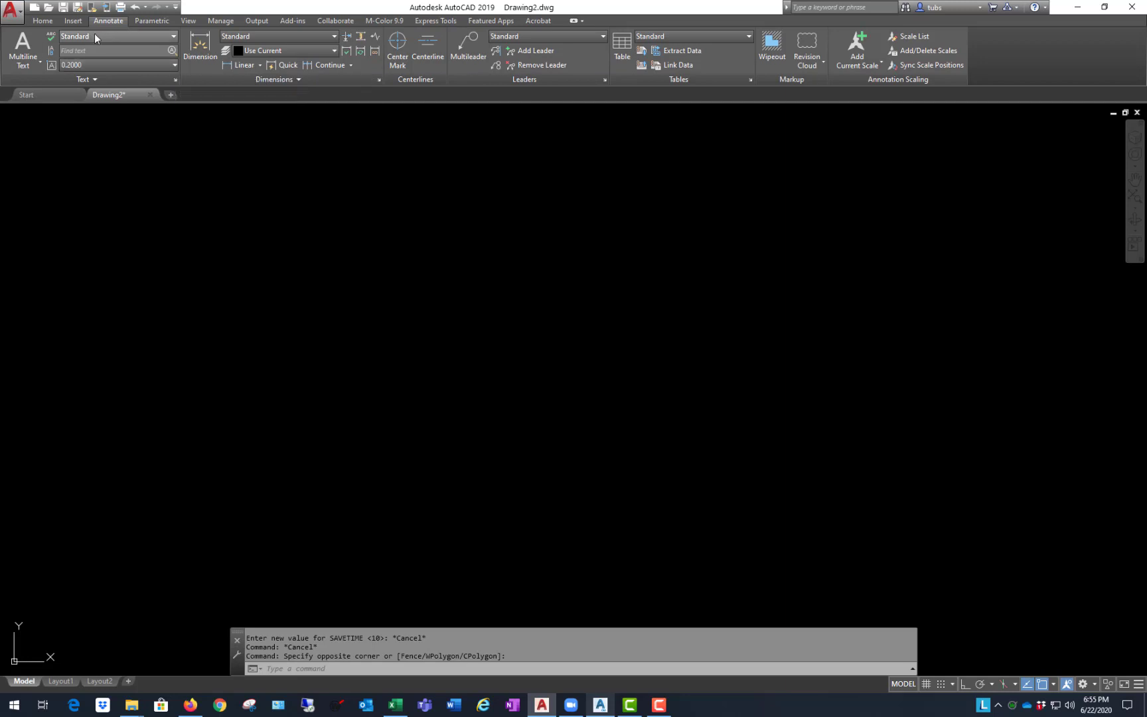
left_click(151, 21)
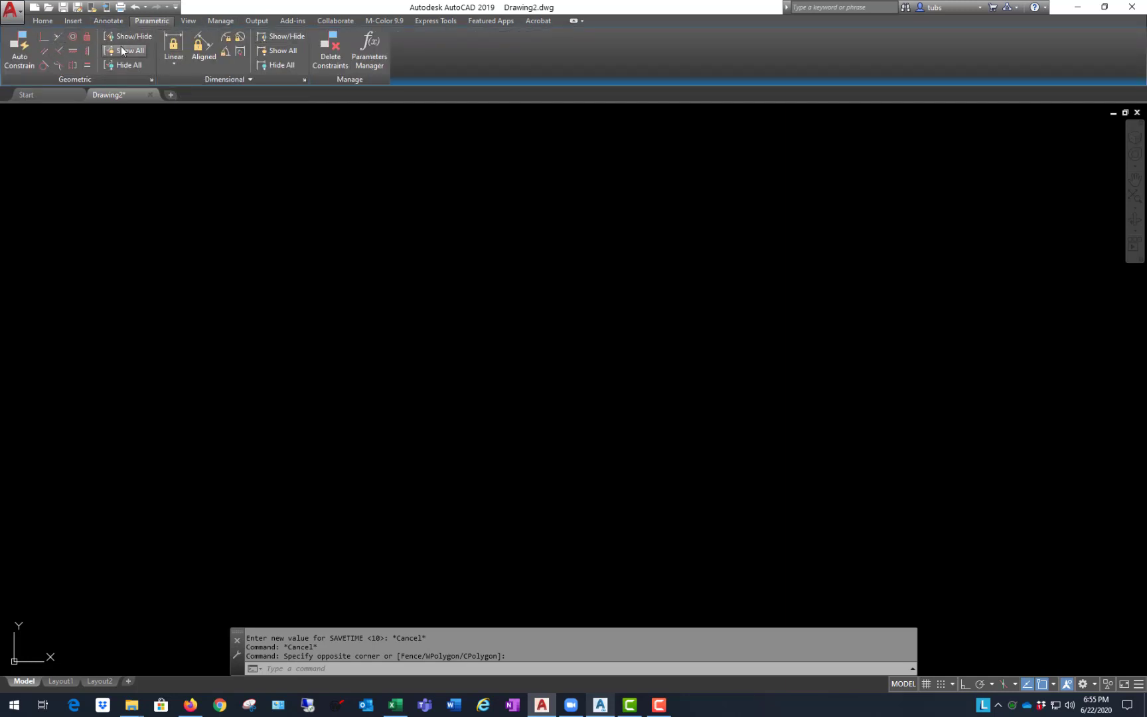
left_click(188, 21)
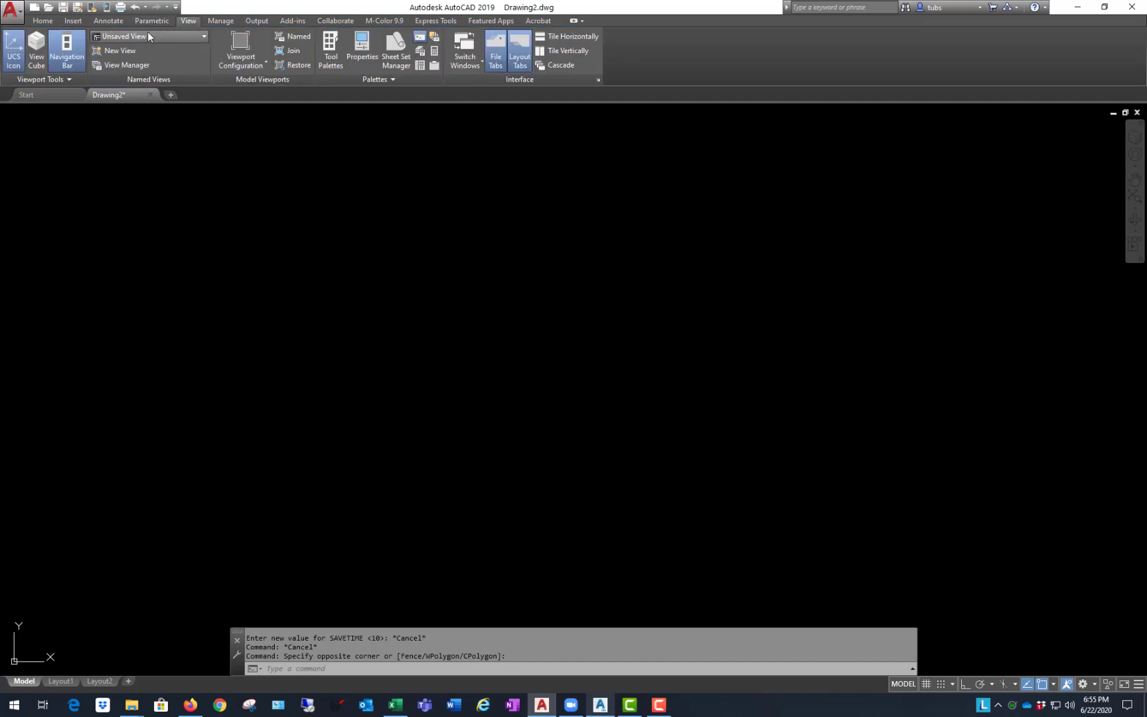
left_click(229, 21)
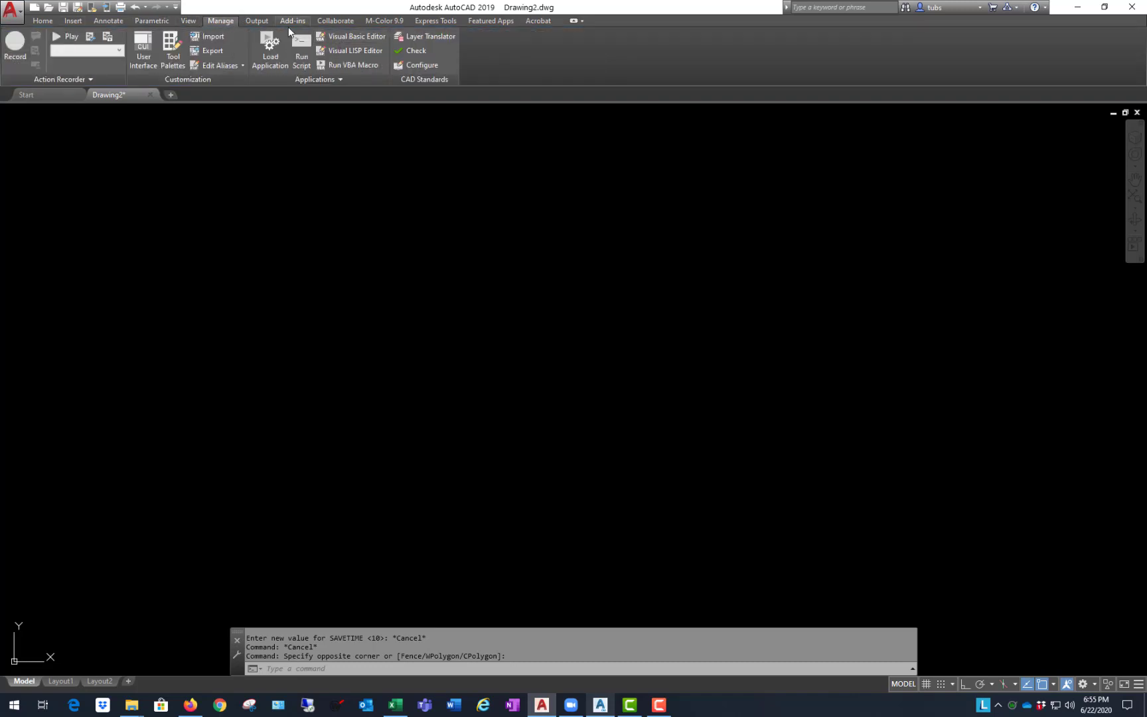
left_click(265, 19)
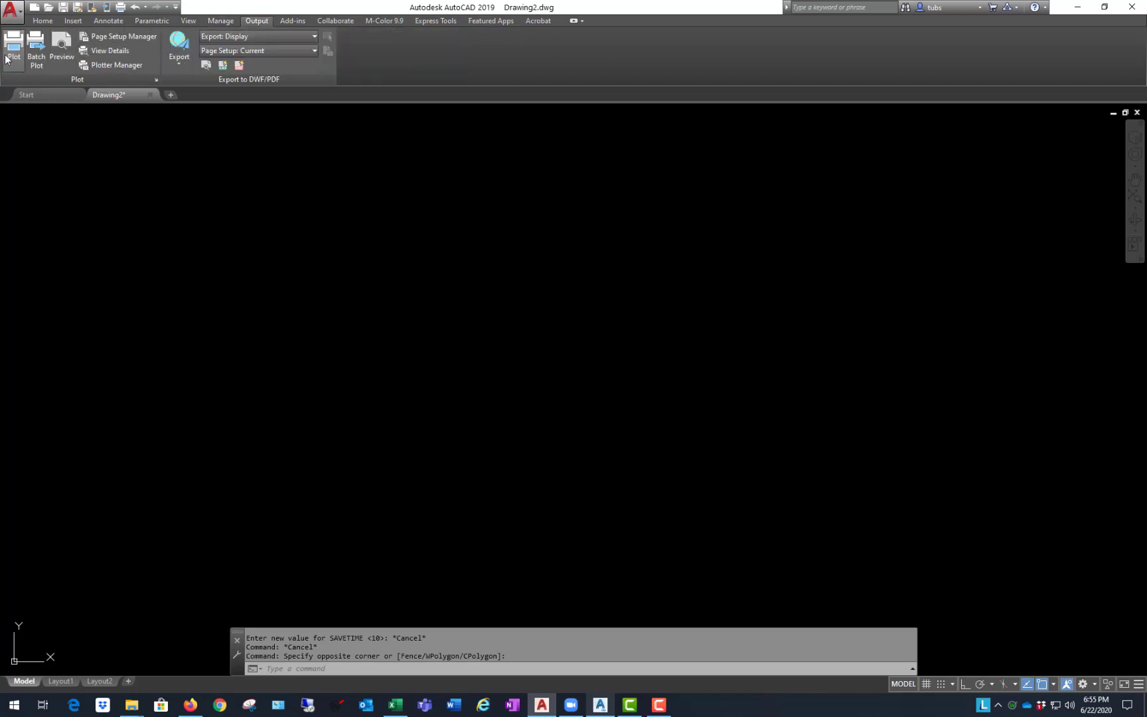
left_click(294, 21)
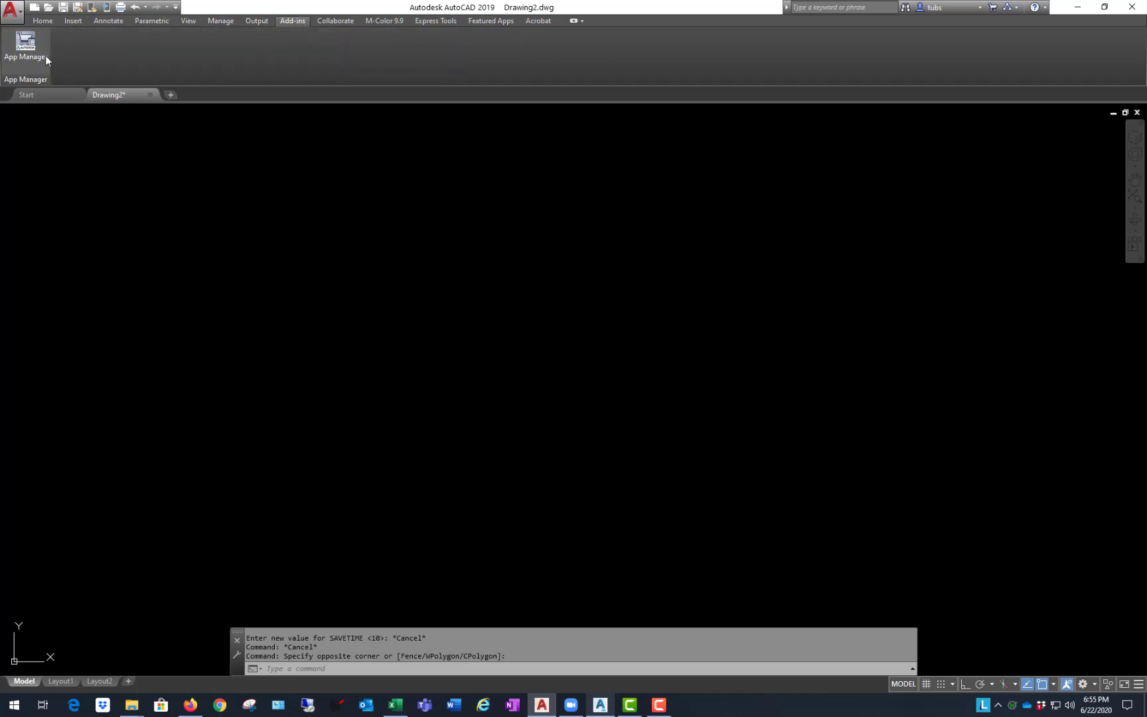
left_click(338, 18)
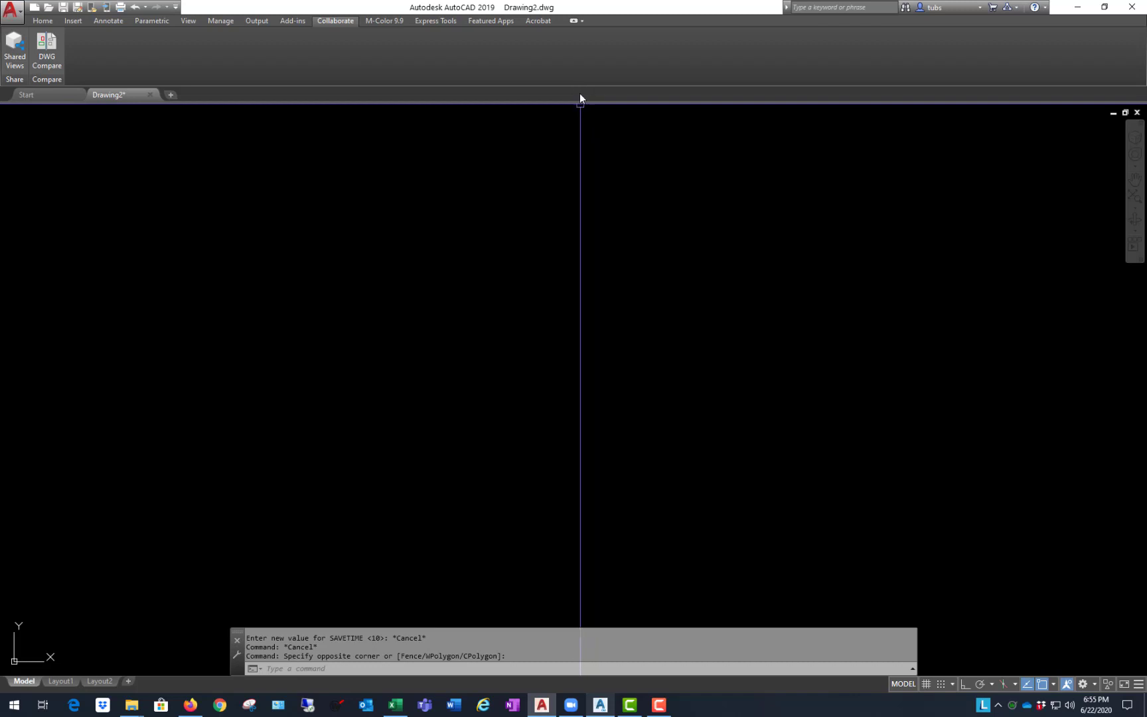
left_click(438, 20)
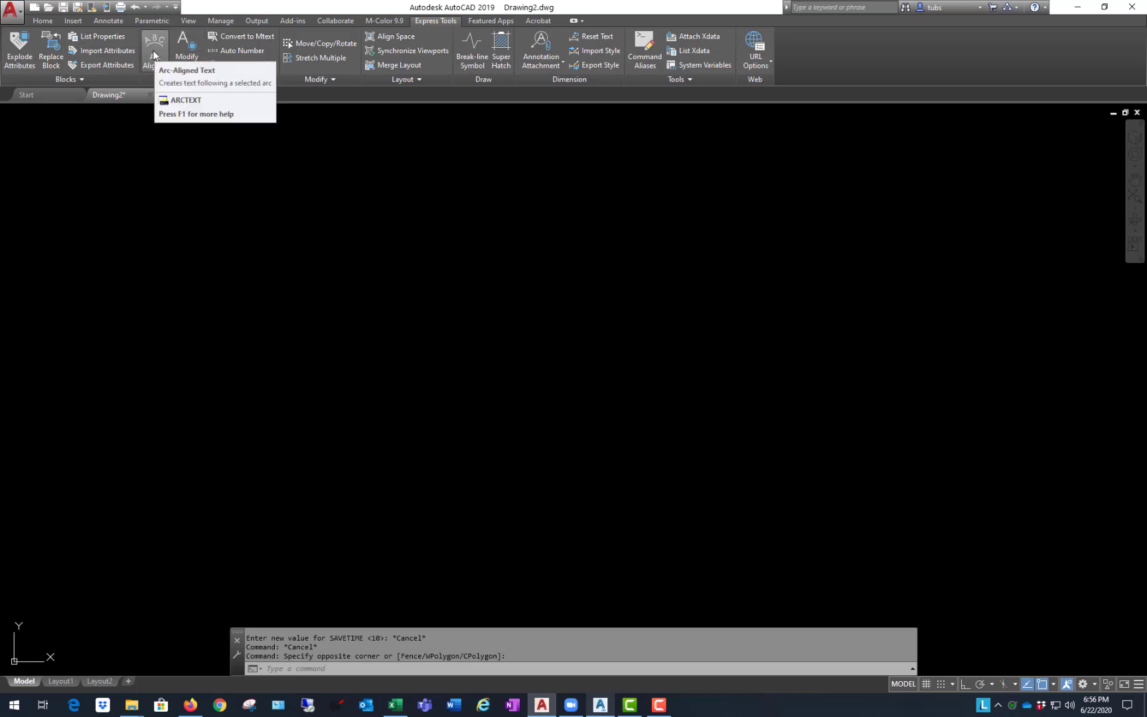
left_click(42, 20)
left_click(571, 228)
left_click(797, 357)
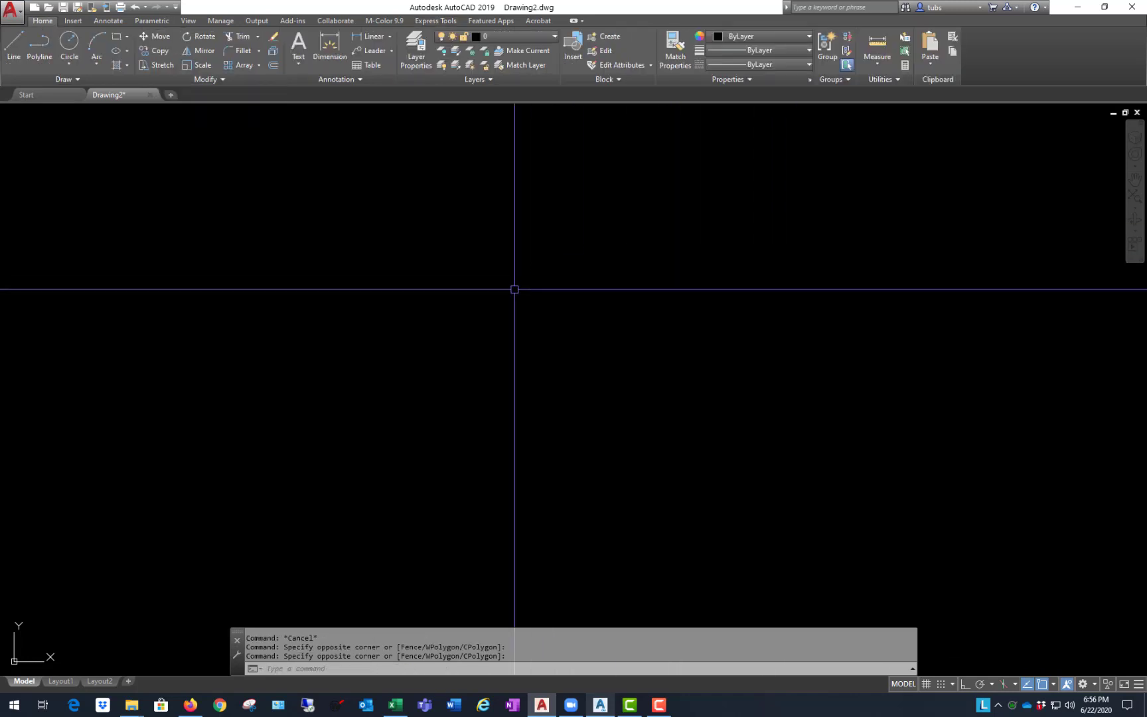
- Draw a single diagonal line rising from lower left to upper right across the drawing area
type("l")
key("Return")
left_click(269, 519)
left_click(841, 225)
key("Return")
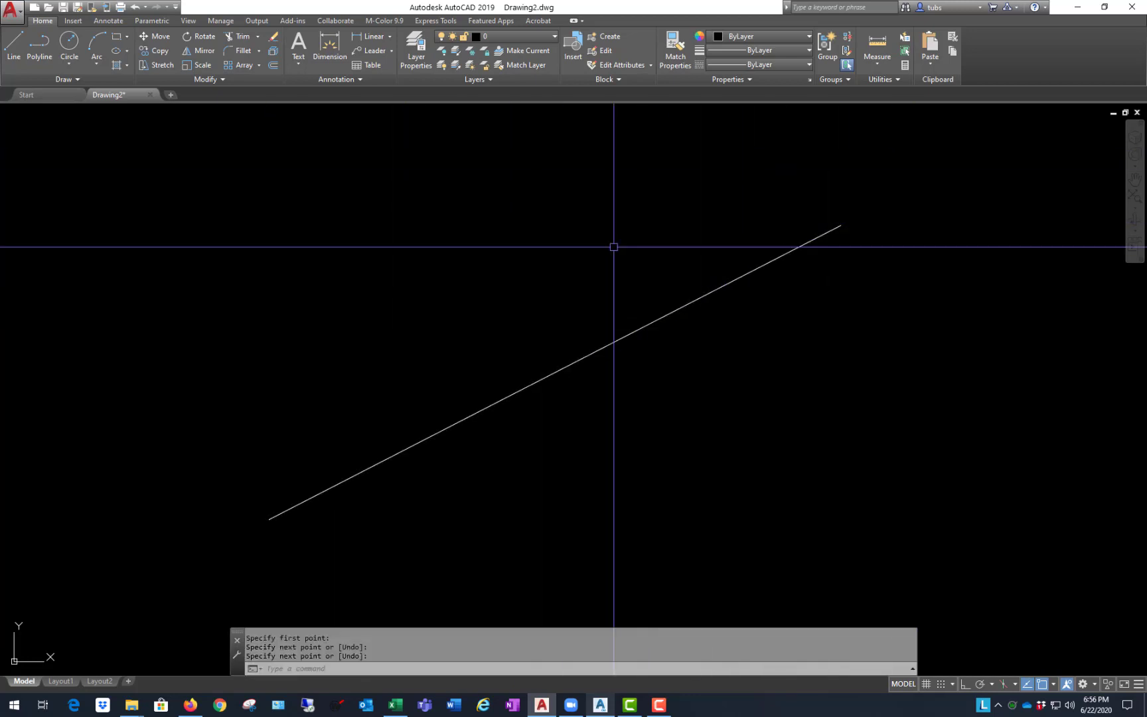
- Draw a second diagonal line above the first one, rising in a similar direction
type("l")
key("Return")
left_click(269, 404)
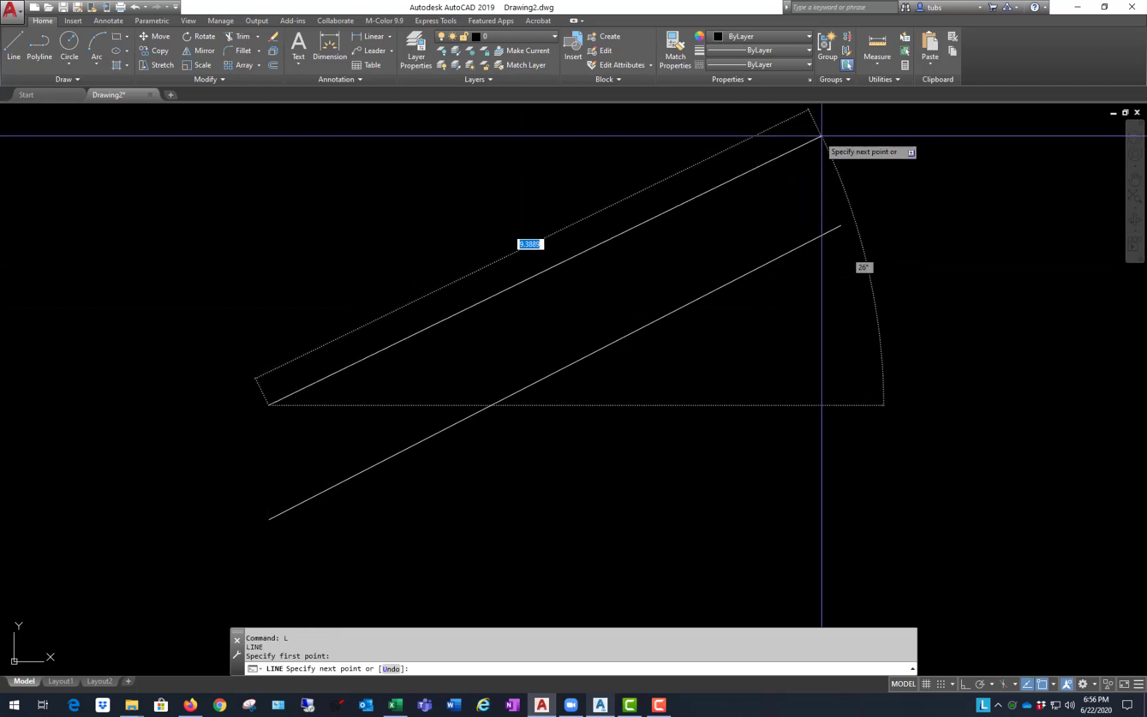
left_click(854, 154)
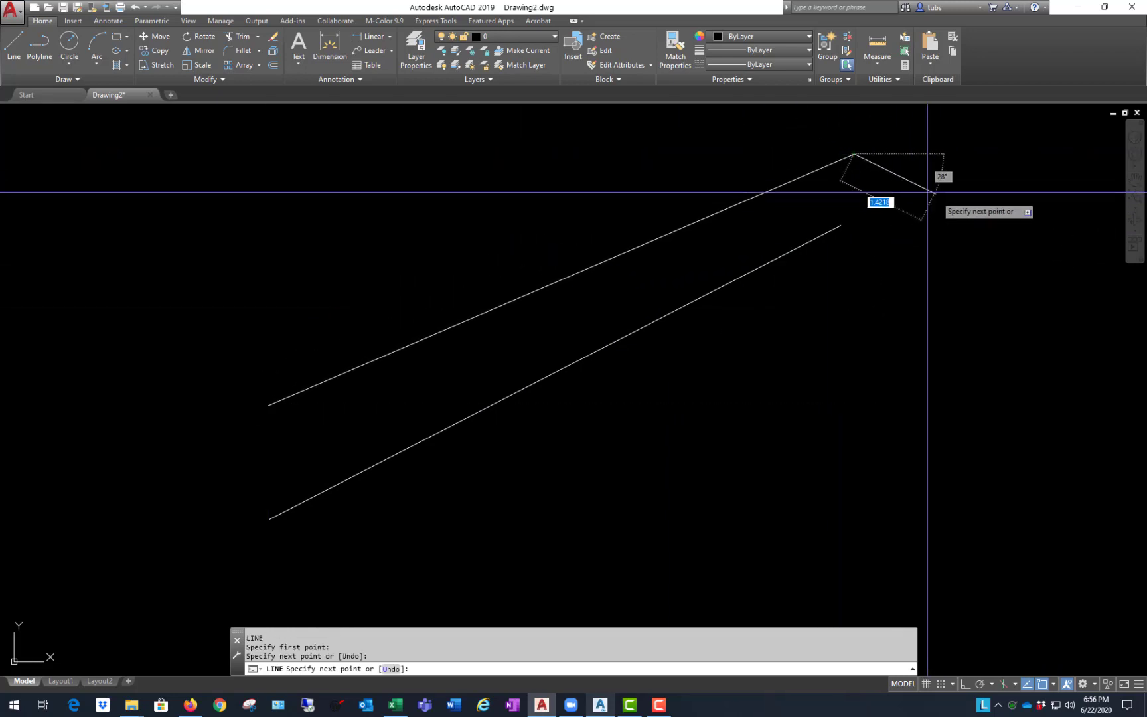
key("Return")
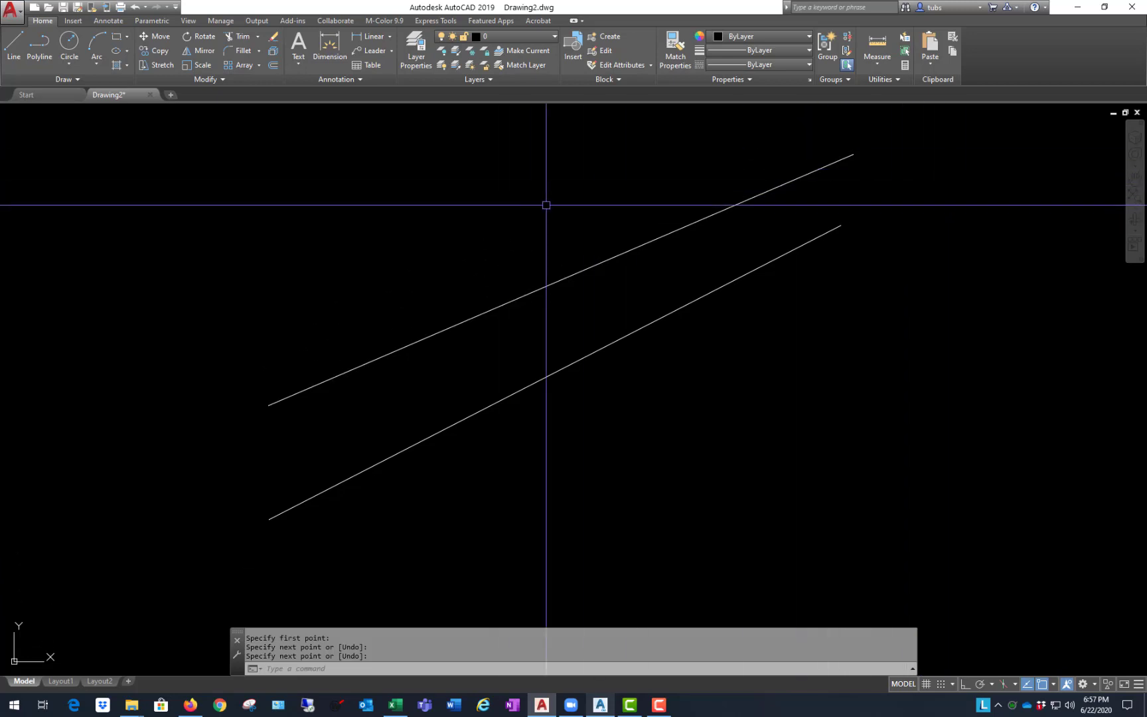
- Select the upper line alone and clear that selection, and select both lines with a crossing window
left_click(584, 268)
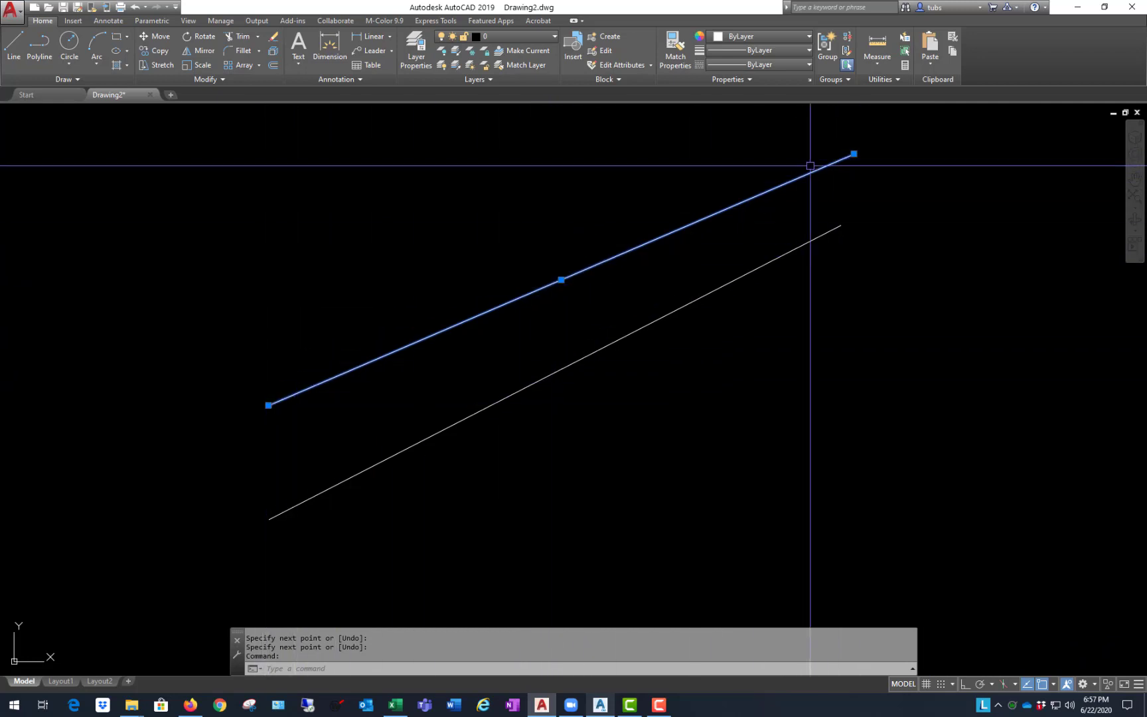
key("Escape")
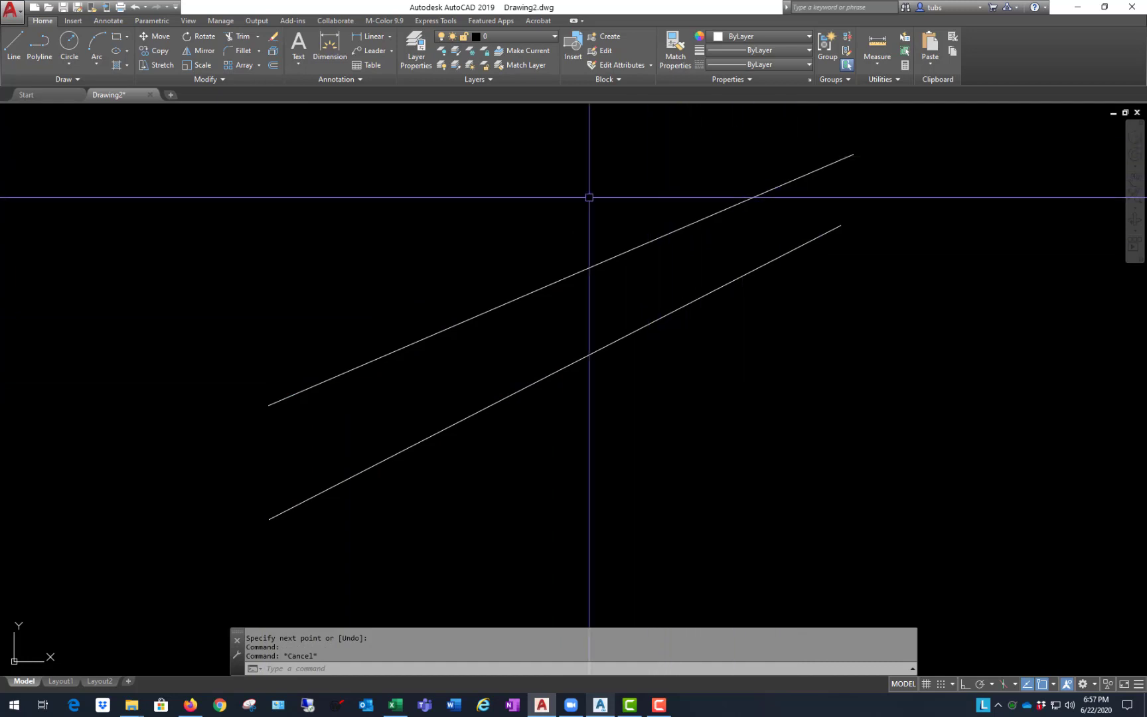
left_click(480, 182)
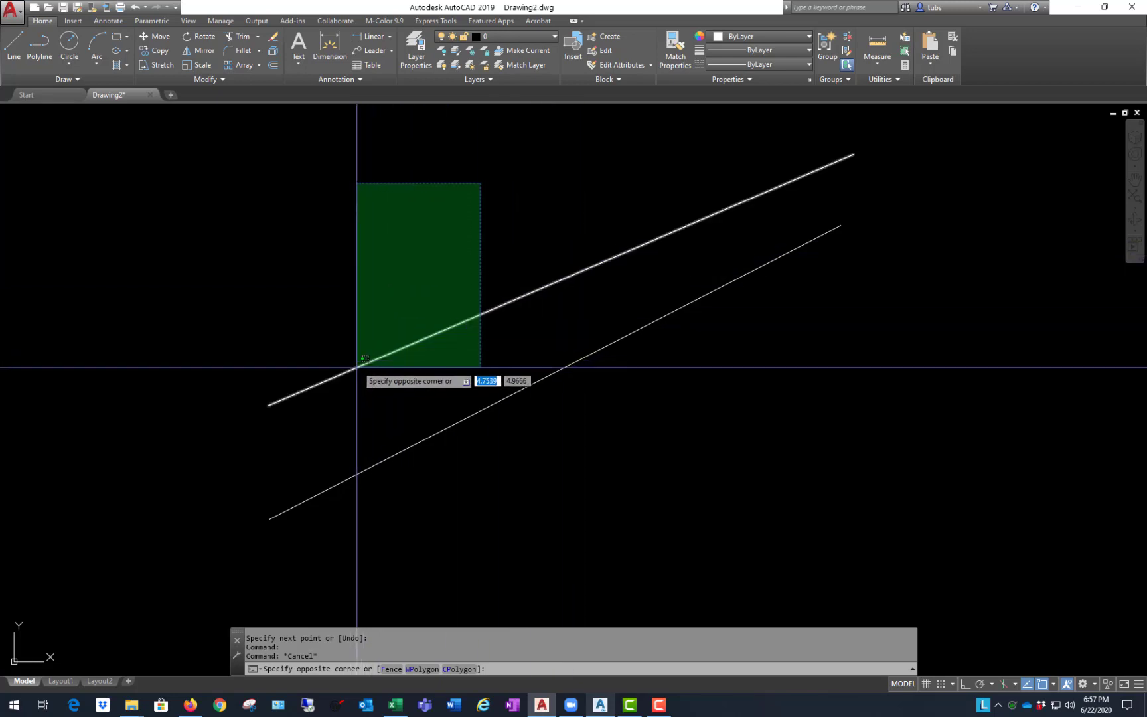
left_click(337, 439)
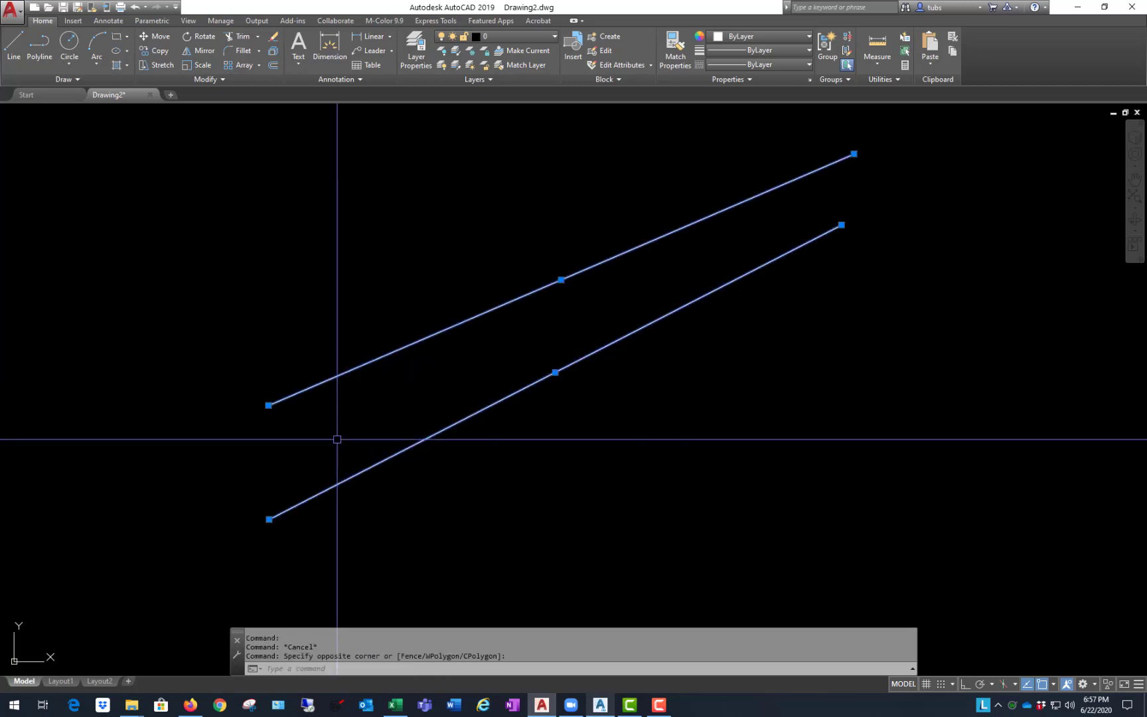
- Clear the selection and try selecting the lines with several window selections that enclose only their middle portions
key("Escape")
left_click(415, 217)
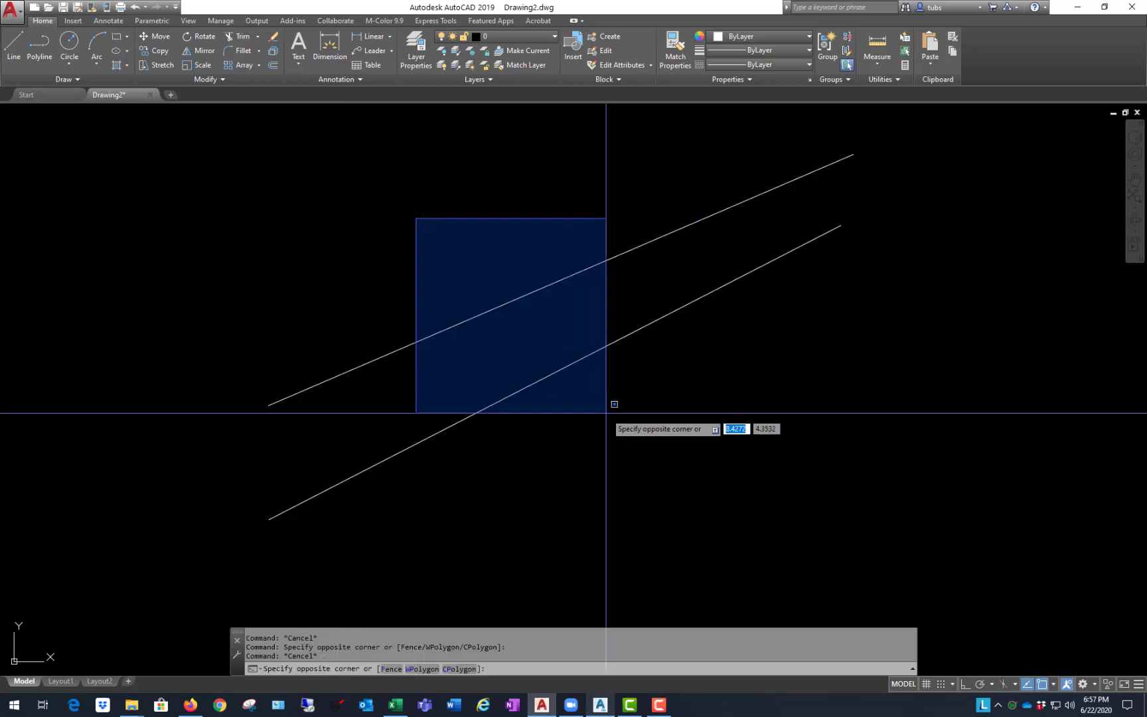
left_click(714, 460)
left_click(428, 167)
left_click(776, 489)
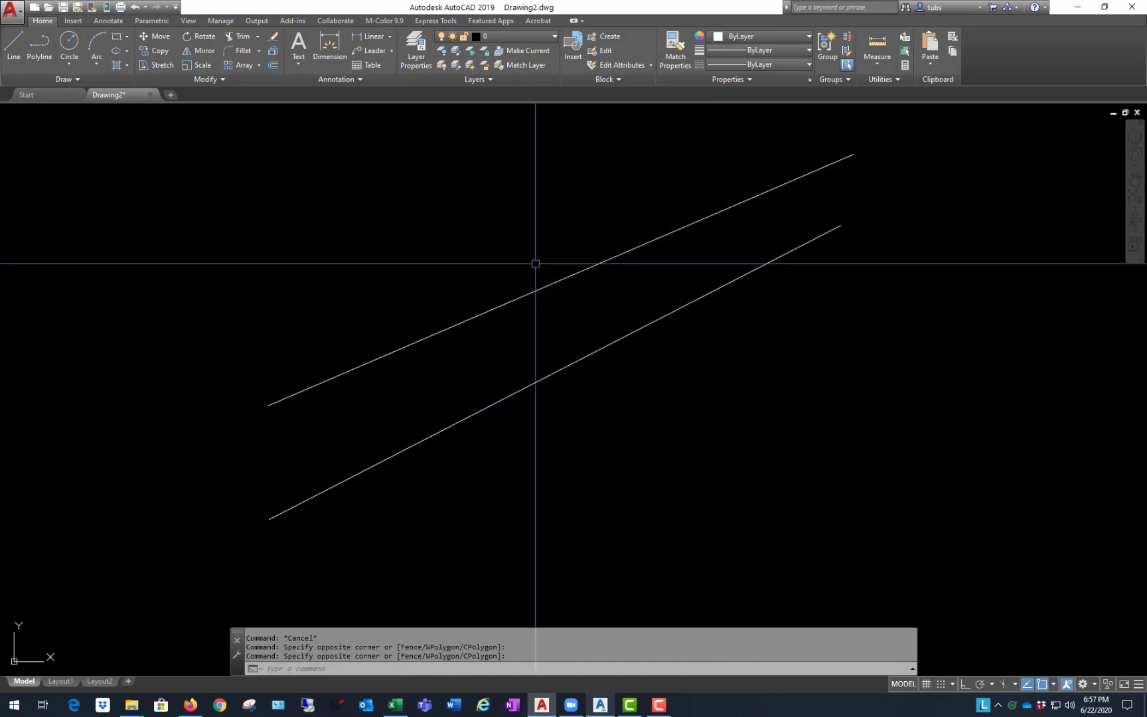
left_click(428, 167)
left_click(776, 484)
left_click(444, 180)
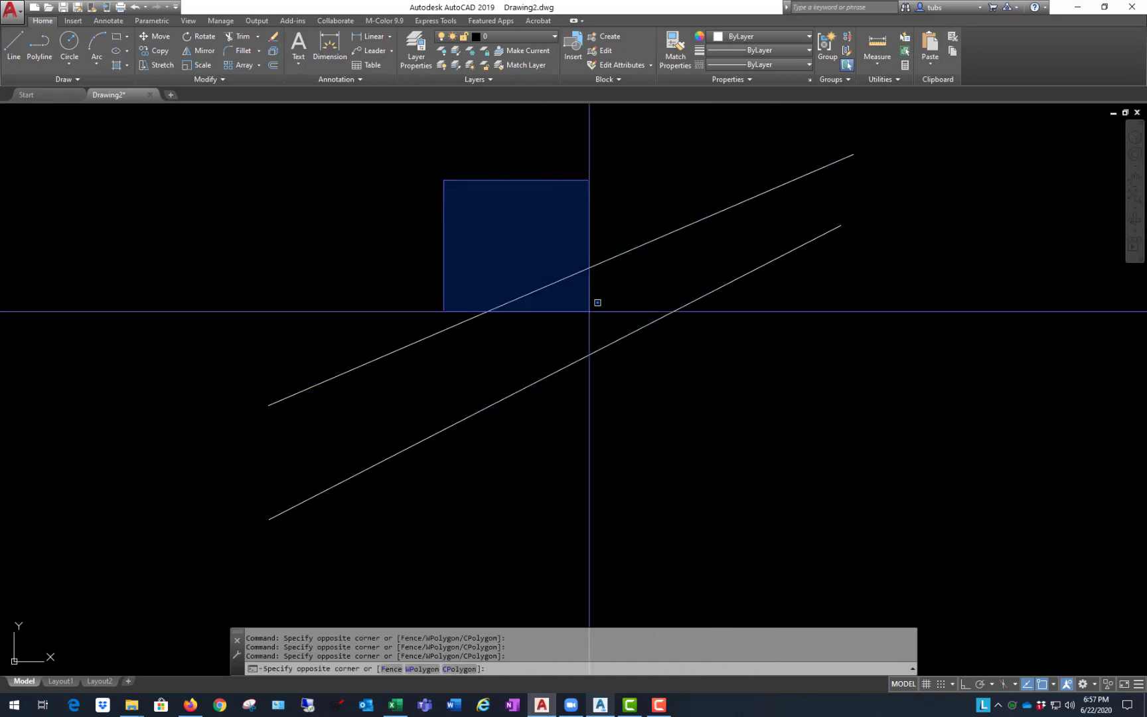
left_click(719, 465)
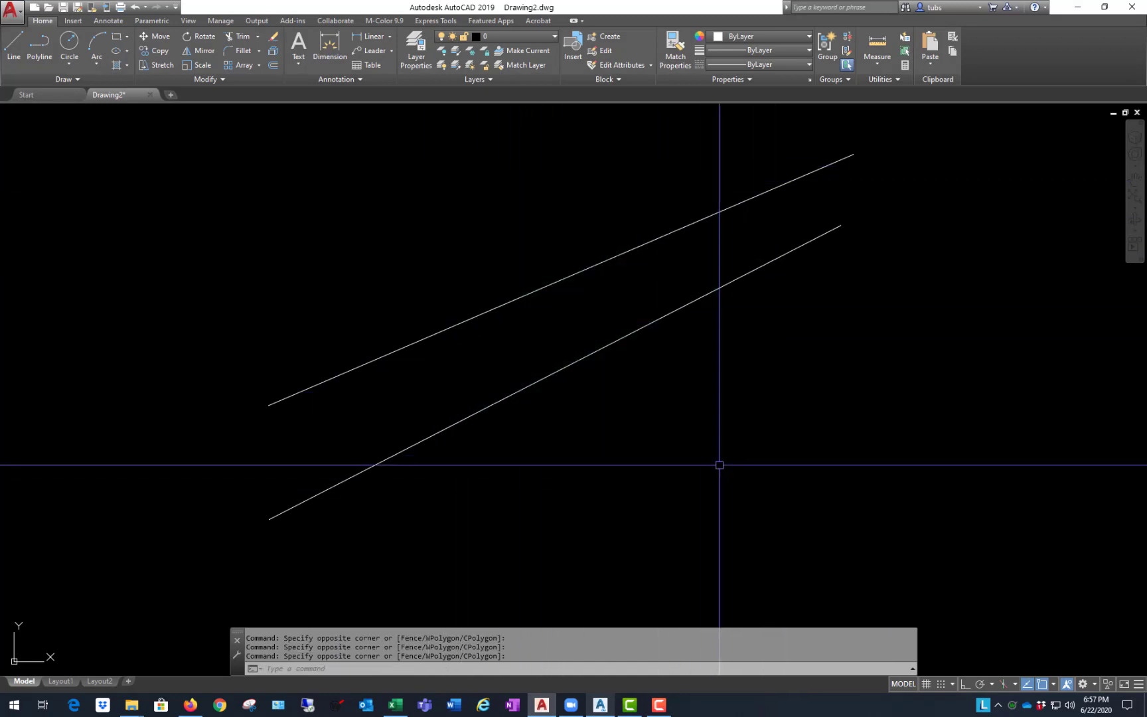
- Select both lines with a window selection that fully encloses them, and clear the selection
left_click(146, 127)
left_click(1026, 571)
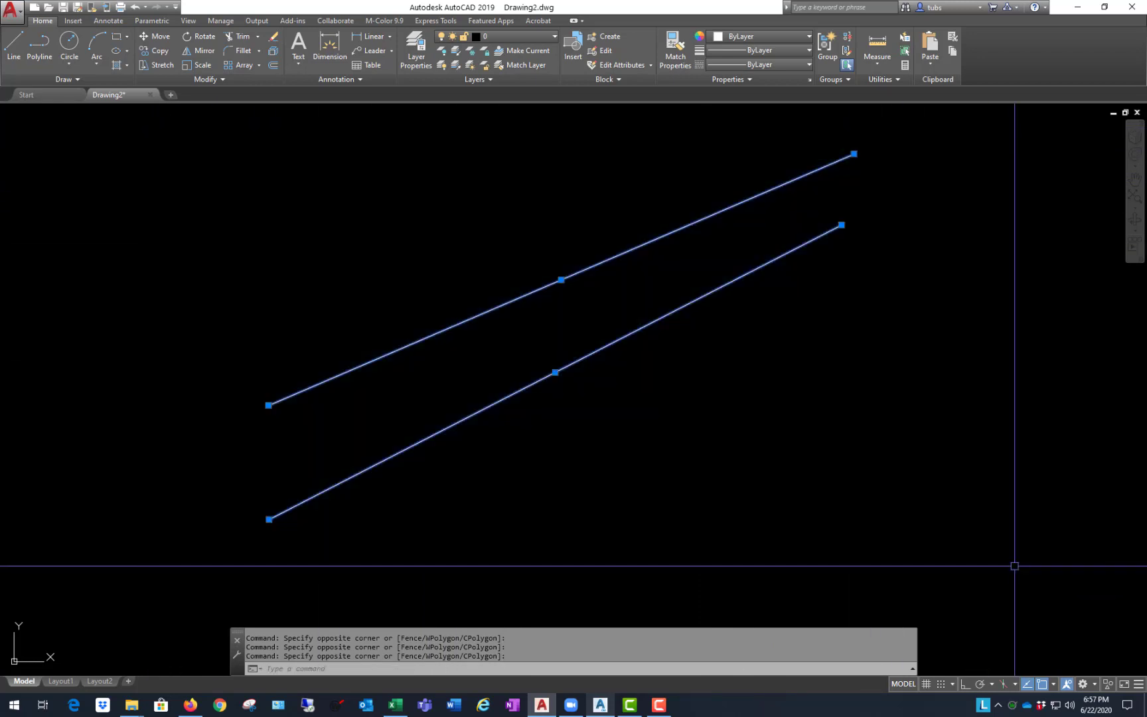
key("Escape")
- Erase the upper line, and select the remaining line and clear that selection
left_click(646, 245)
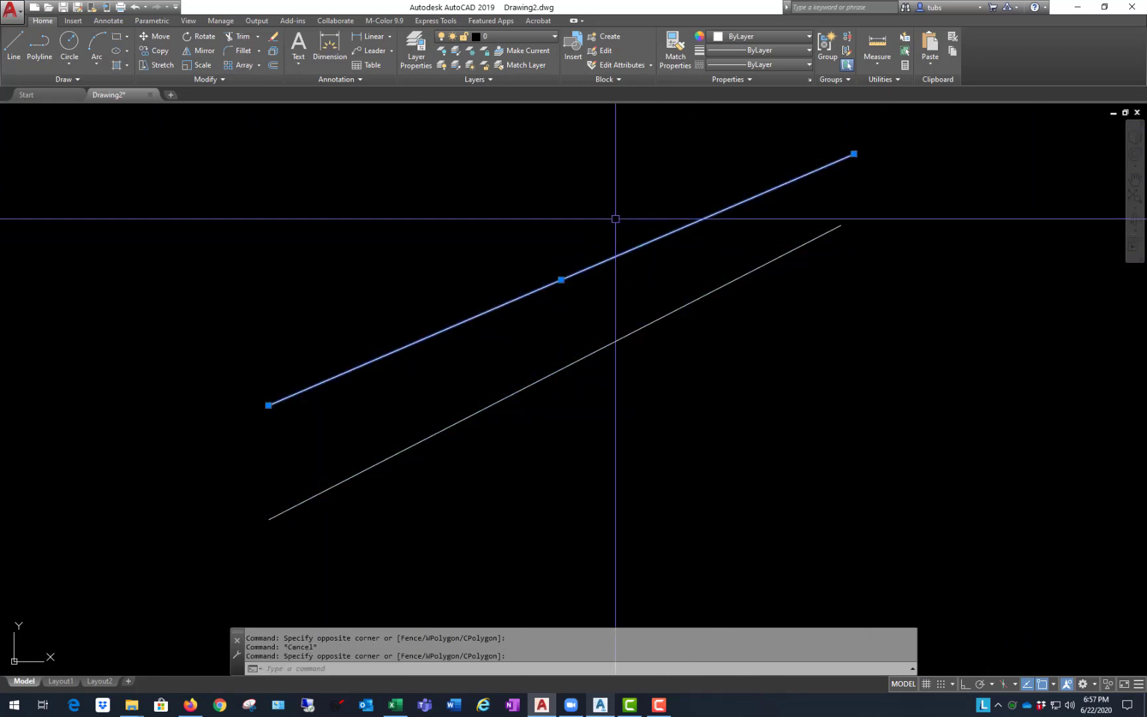
type("e")
key("Return")
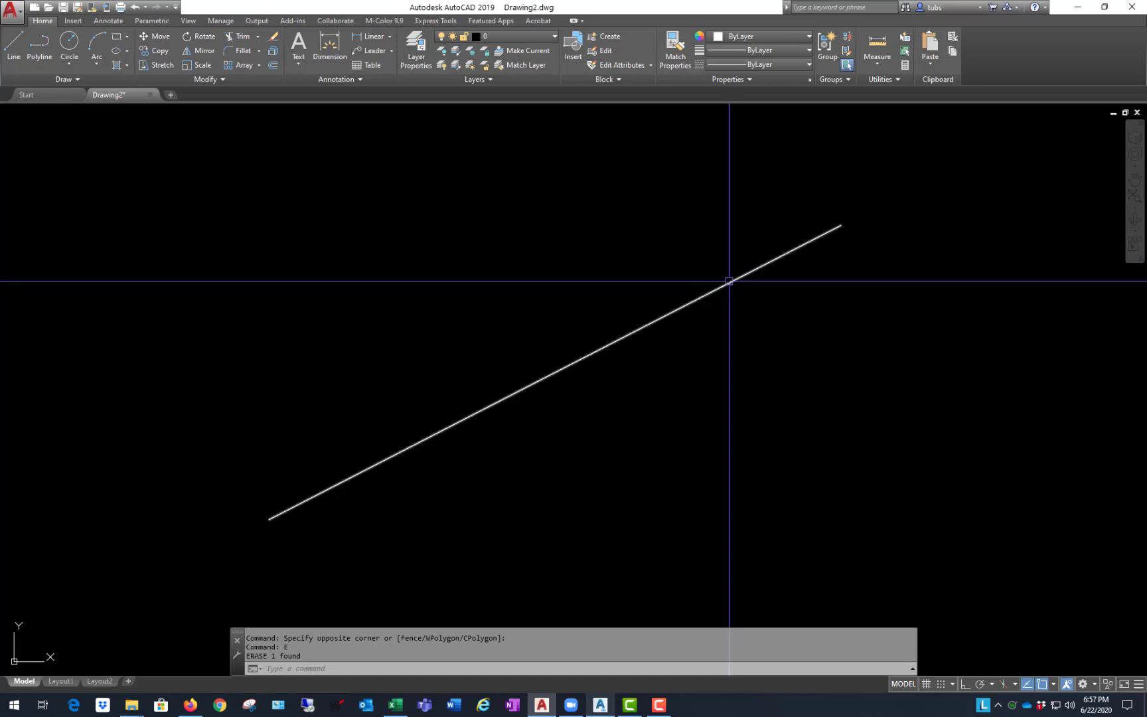
left_click(694, 300)
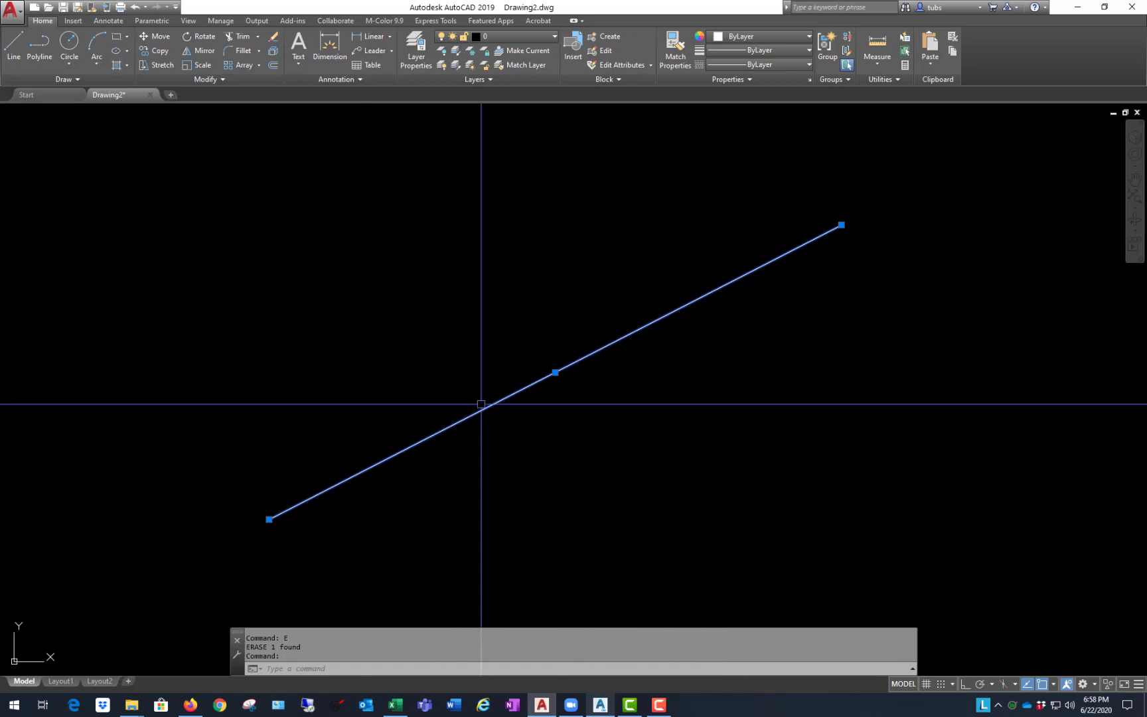
key("Escape")
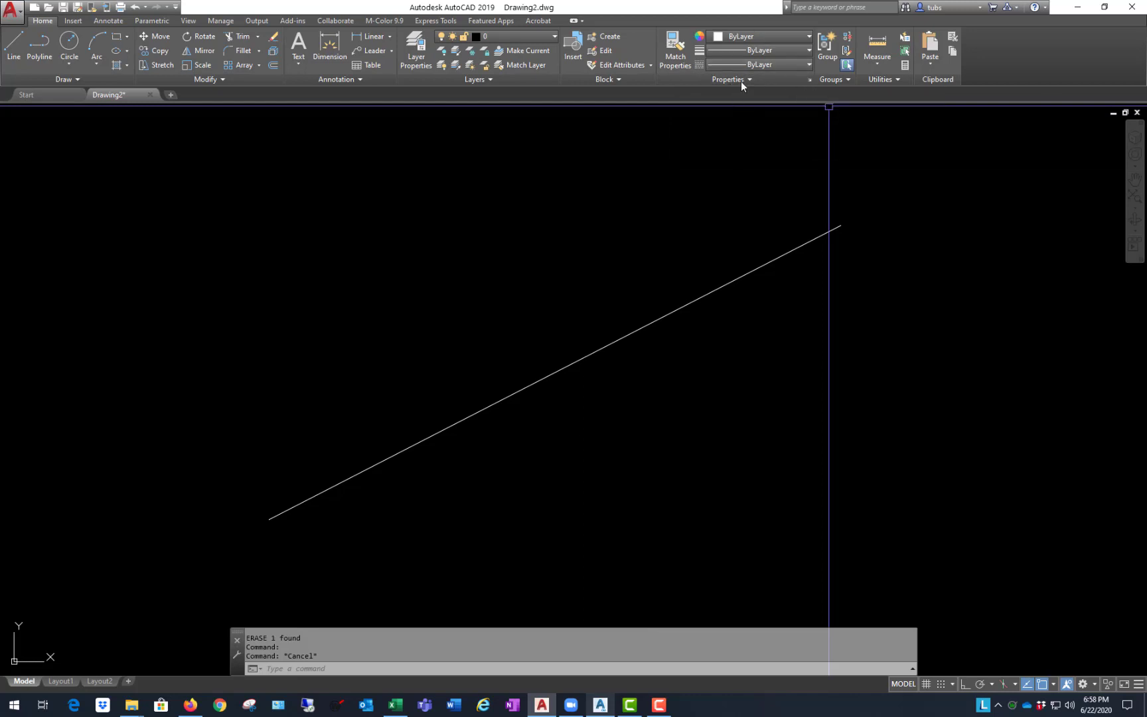
- Open the Properties palette, try it docked, and leave it floating in the drawing area's upper-left corner, slightly wider and shorter
left_click(810, 79)
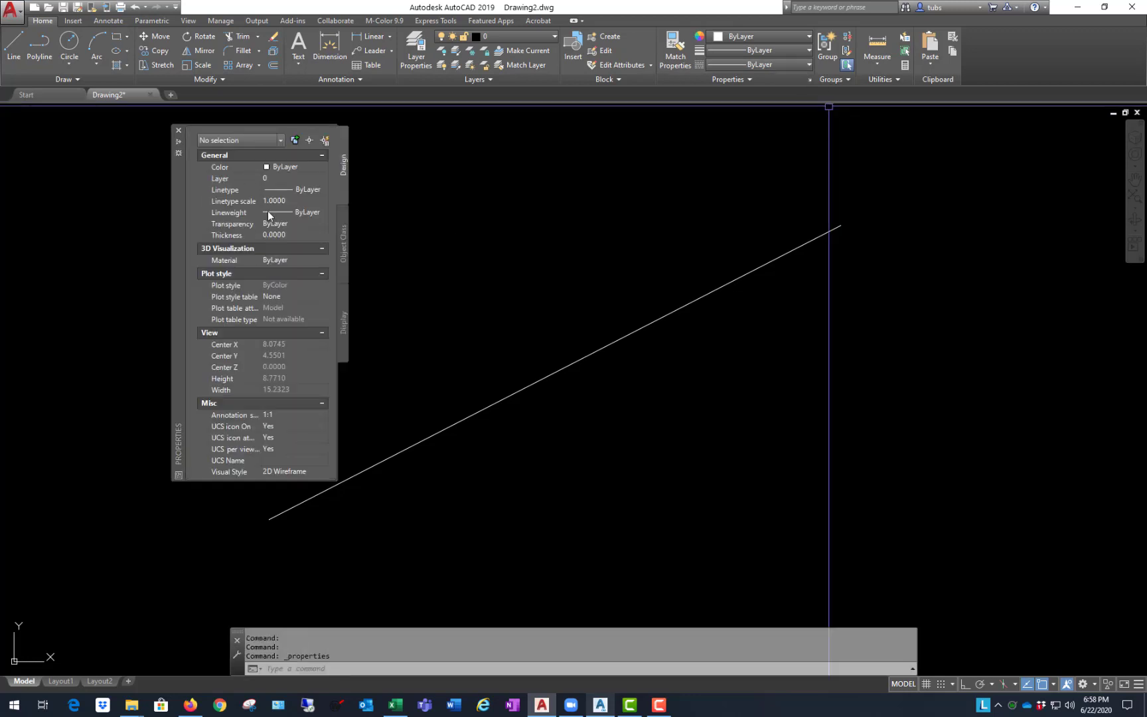
mouse_move(177, 233)
left_mouse_down()
mouse_move(65, 252)
mouse_move(21, 229)
mouse_move(67, 240)
mouse_move(22, 239)
left_mouse_up()
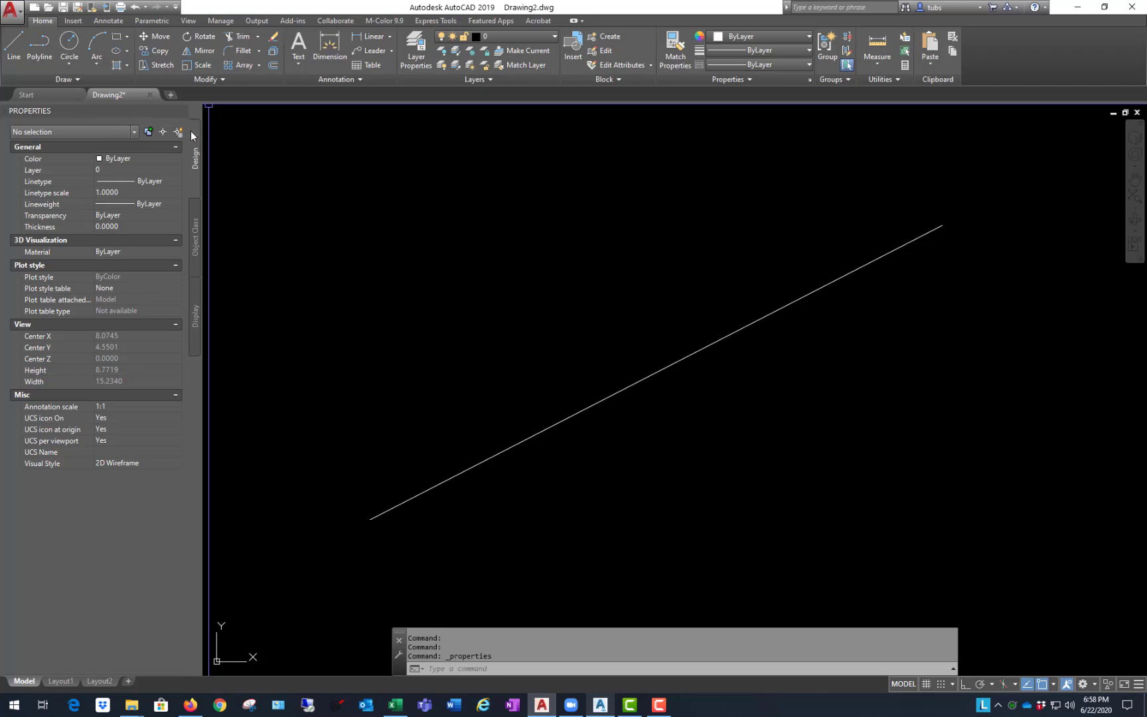
mouse_move(131, 110)
left_mouse_down()
mouse_move(218, 131)
mouse_move(294, 187)
left_mouse_up()
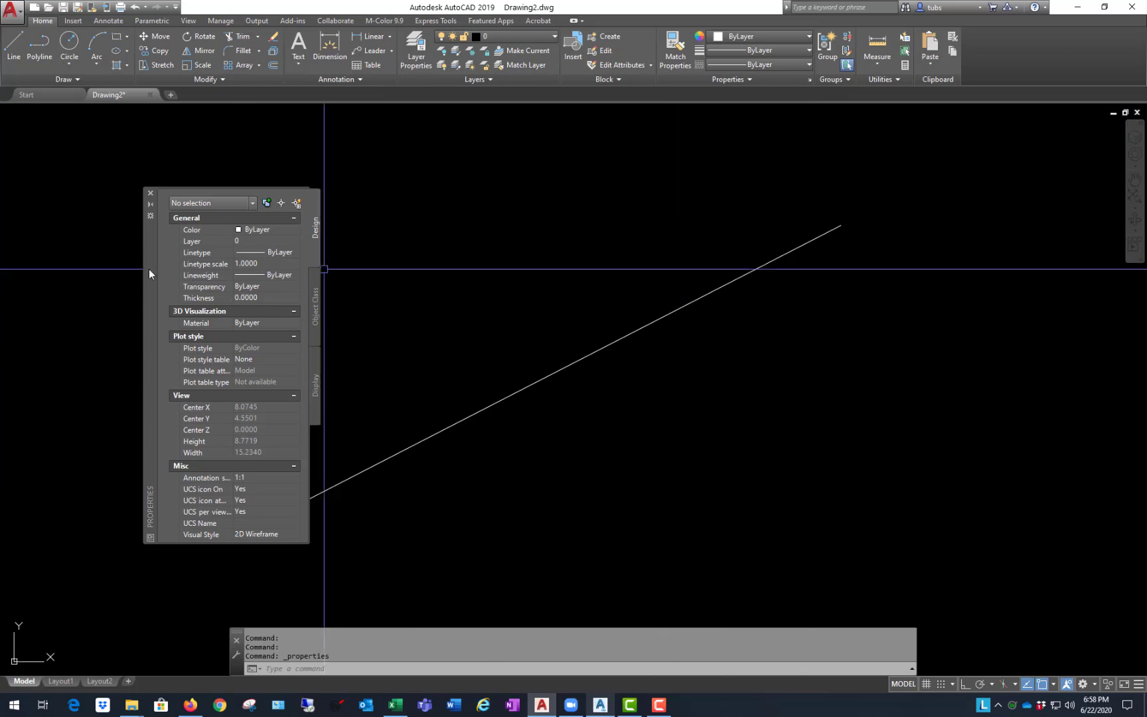
left_click_drag(153, 266, 10, 189)
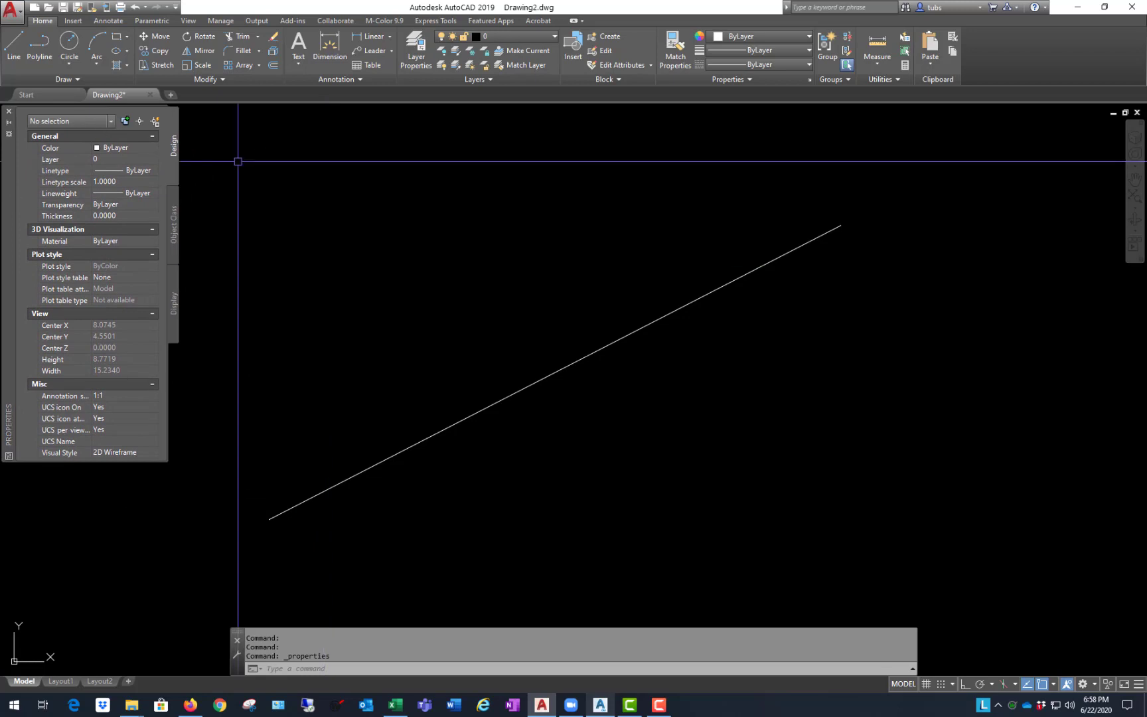
left_click_drag(169, 460, 171, 392)
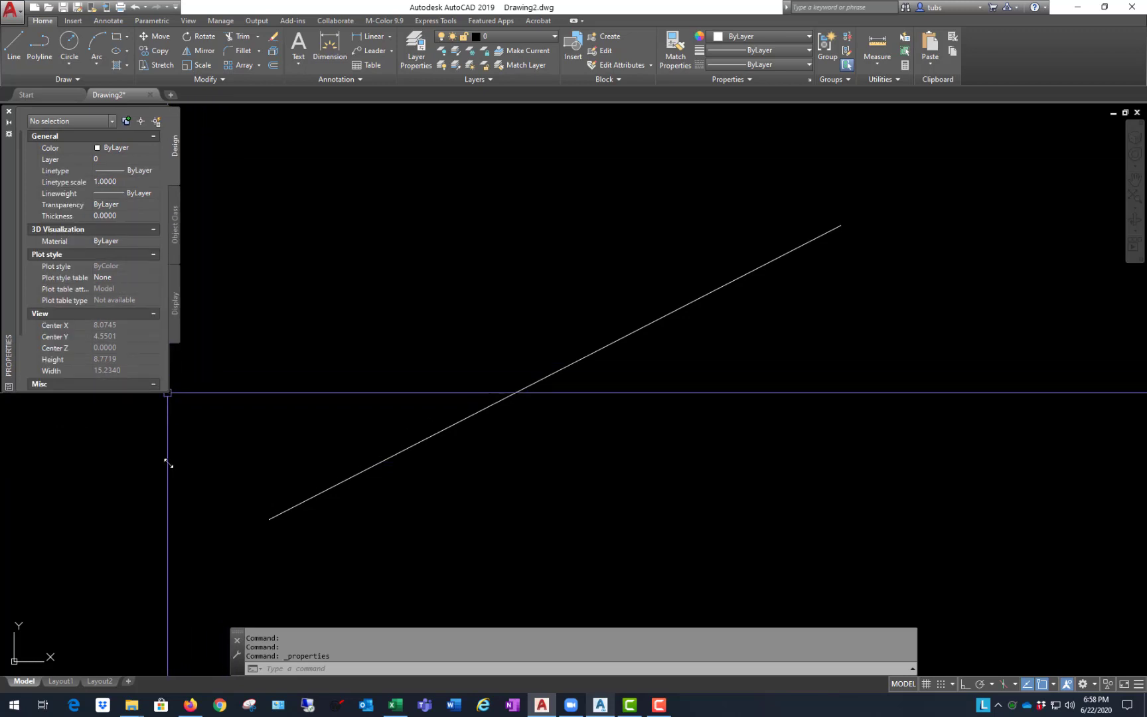
left_click_drag(168, 462, 187, 435)
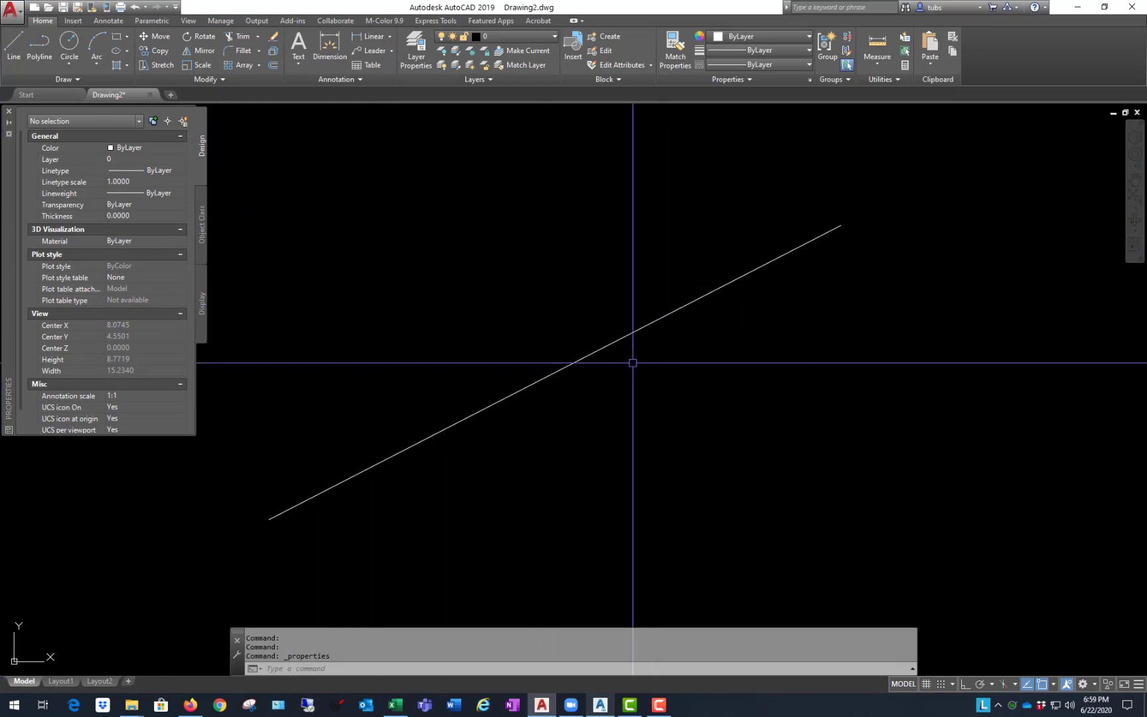
- Set the remaining line's Start X to 3.5 and Start Y to 4, and deselect the line
left_click(614, 340)
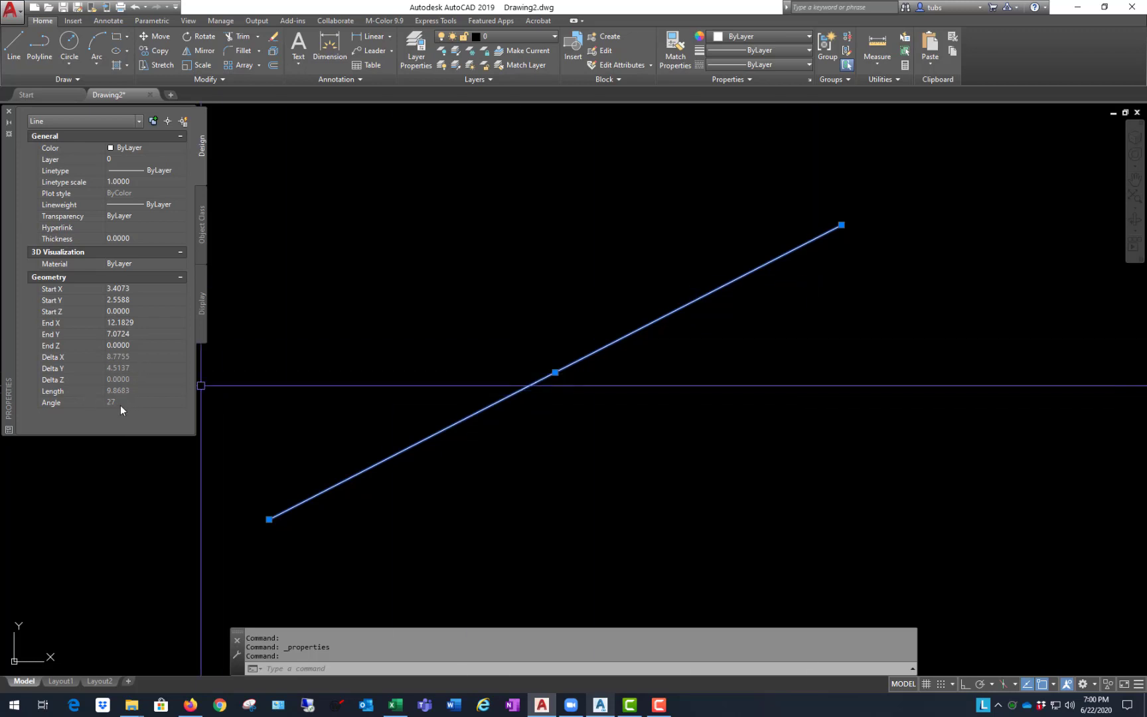
left_click(167, 286)
type("3.5")
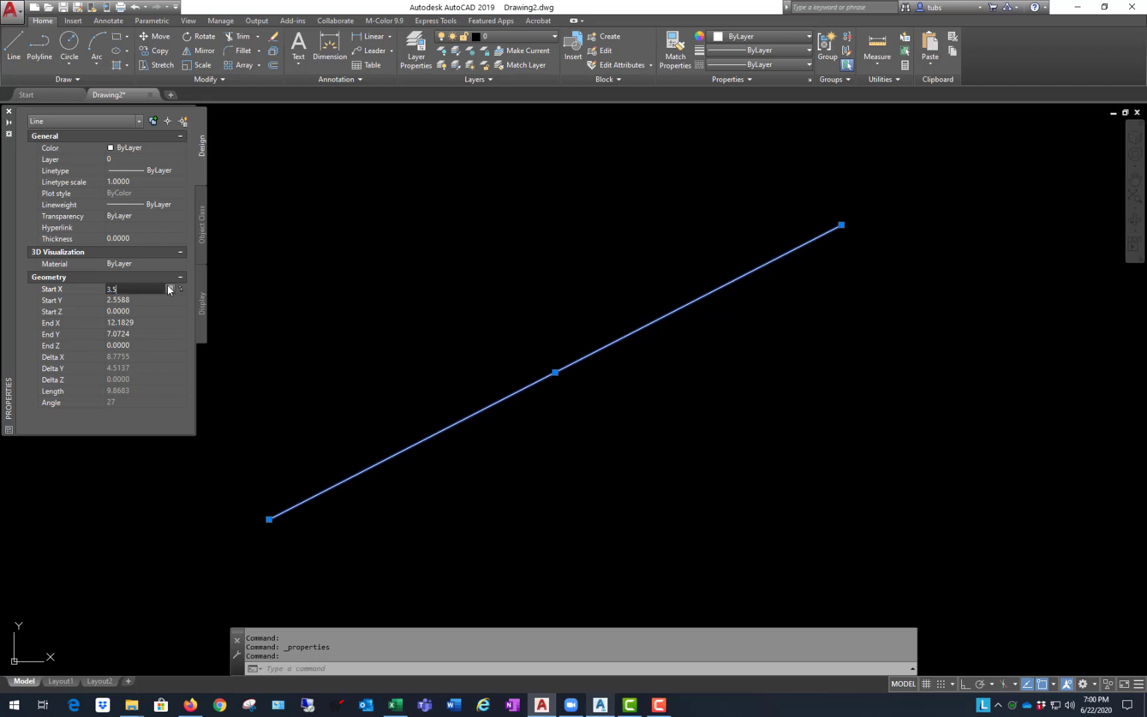
key("Tab")
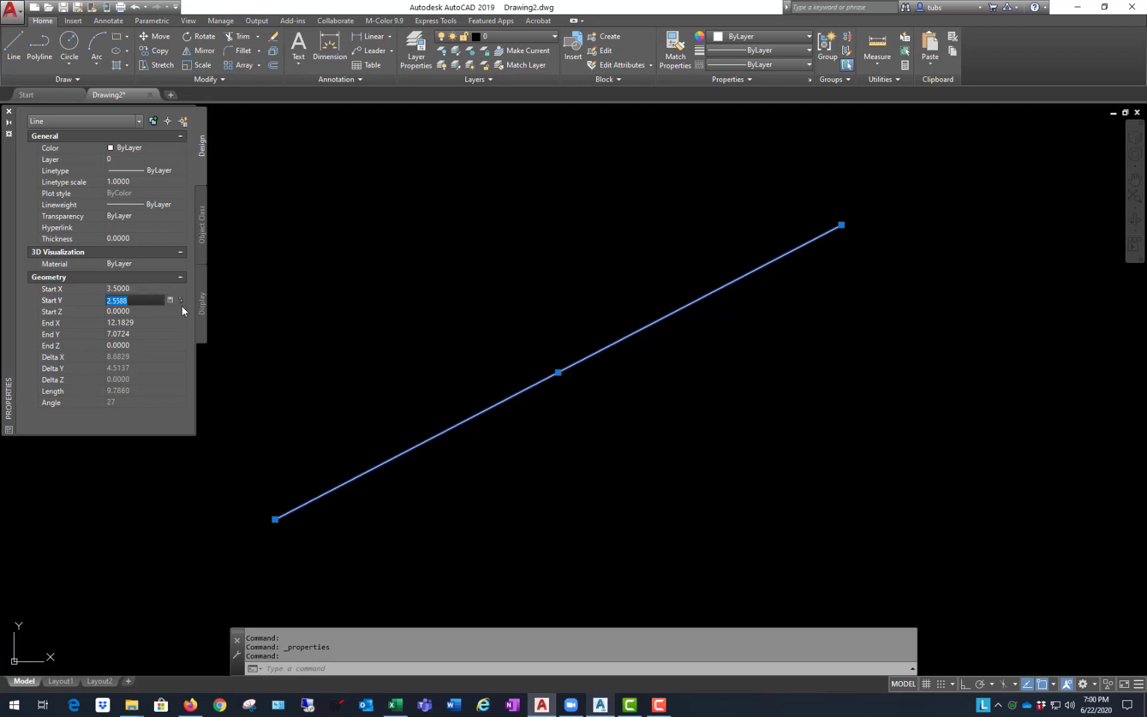
type("4")
key("Tab")
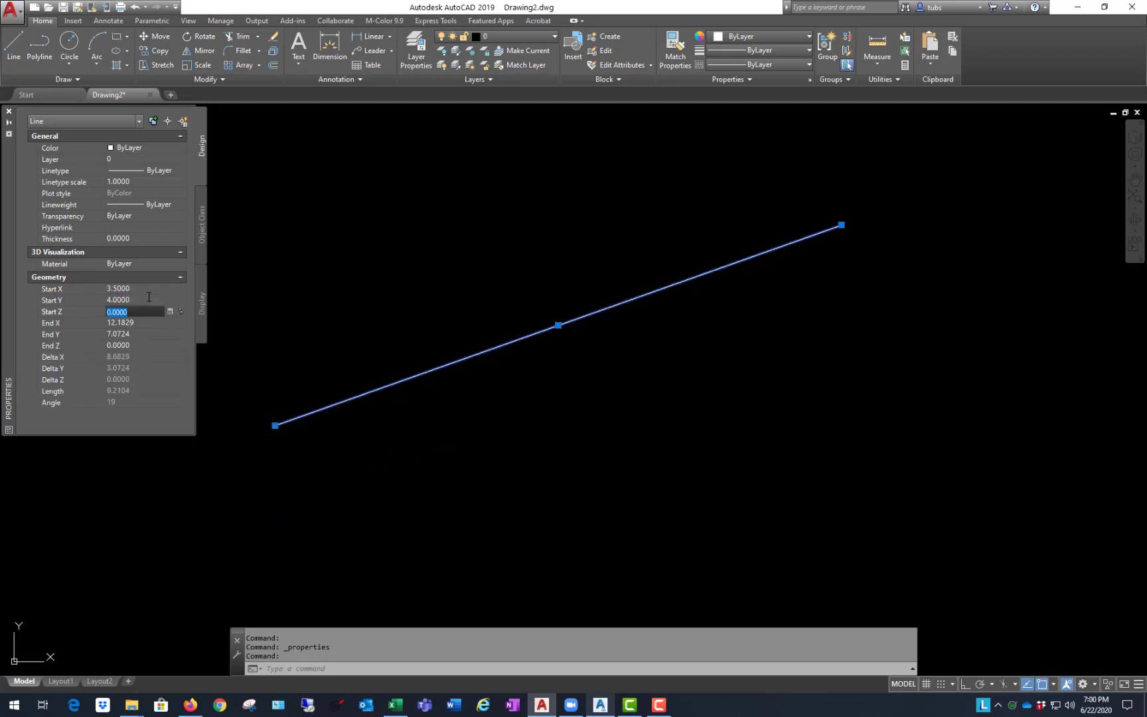
left_click(601, 369)
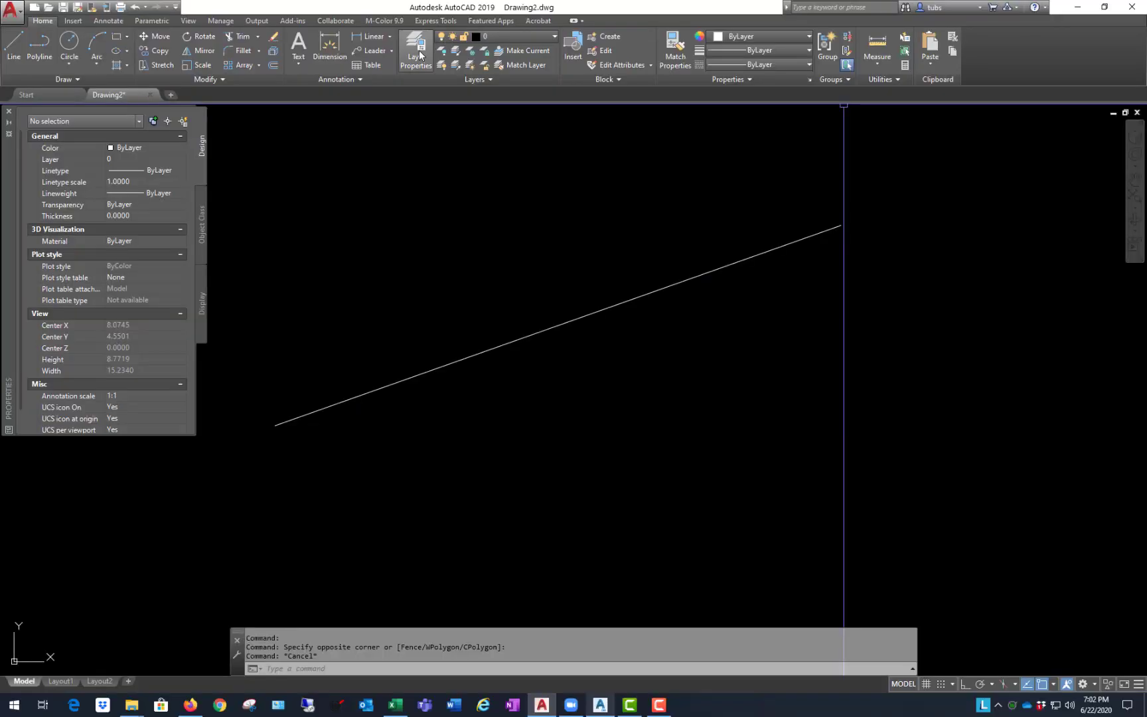
- Open the Layer Properties Manager beside the Properties palette, make it wider and shorter, and widen its On, Freeze, Lock and Plot columns
left_click(410, 53)
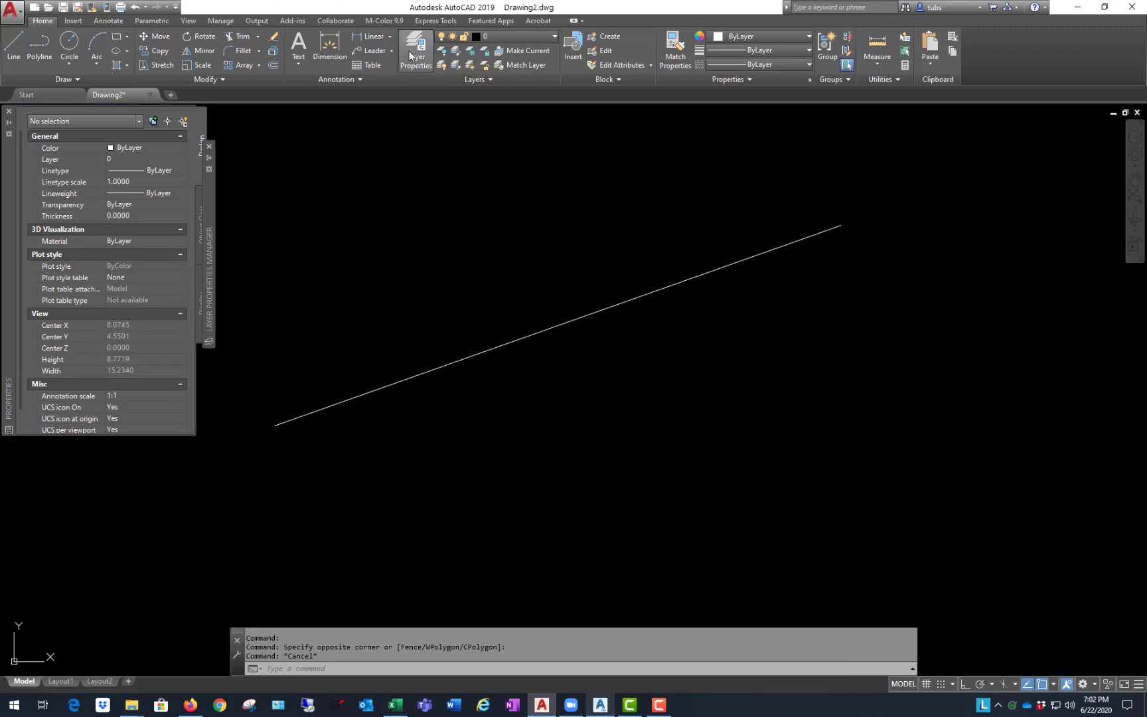
left_click_drag(210, 203, 277, 177)
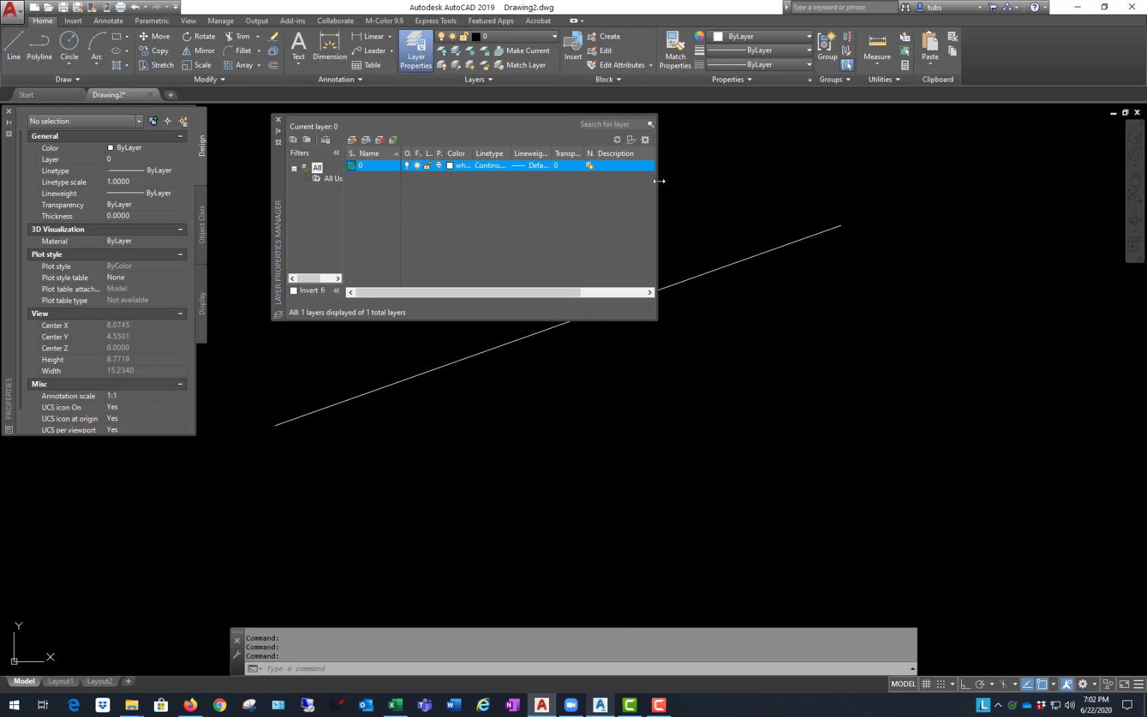
left_click_drag(658, 180, 1028, 183)
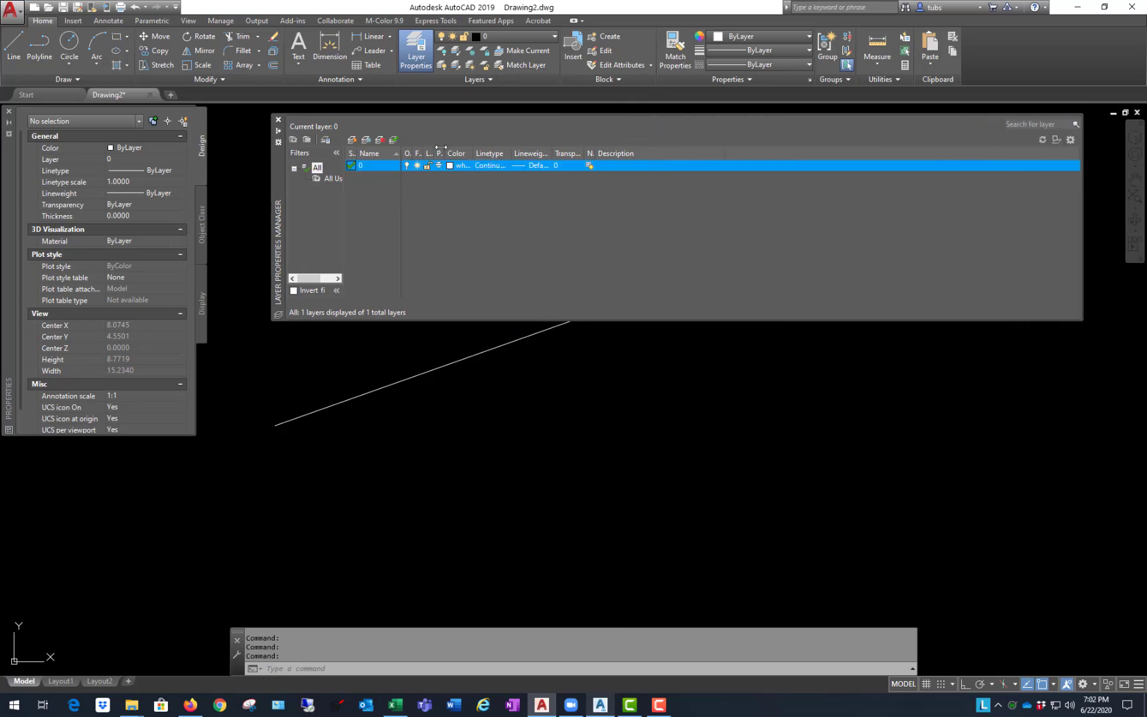
left_click_drag(415, 153, 590, 157)
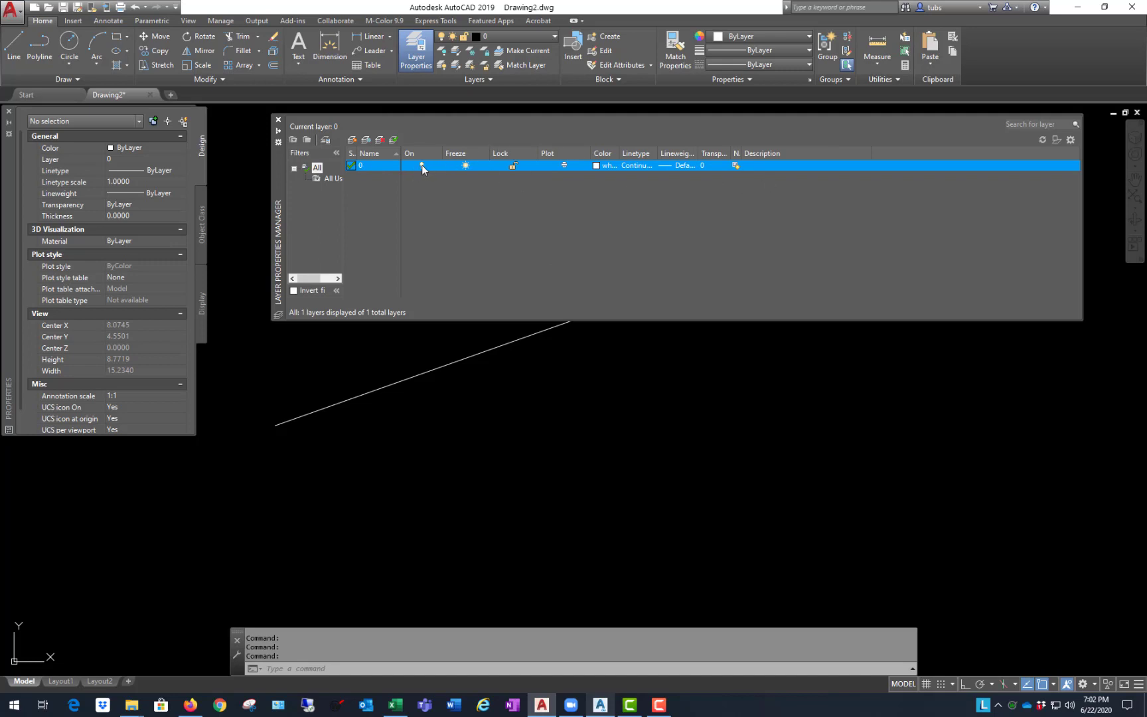
left_click(470, 322)
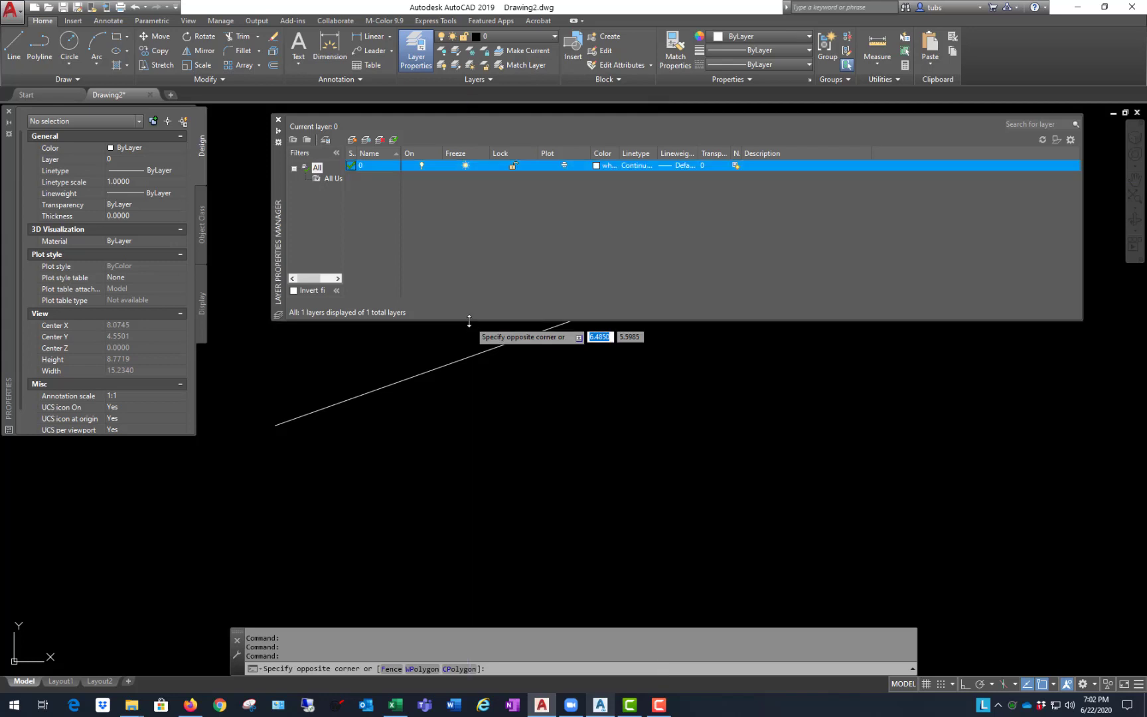
left_click_drag(470, 321, 461, 203)
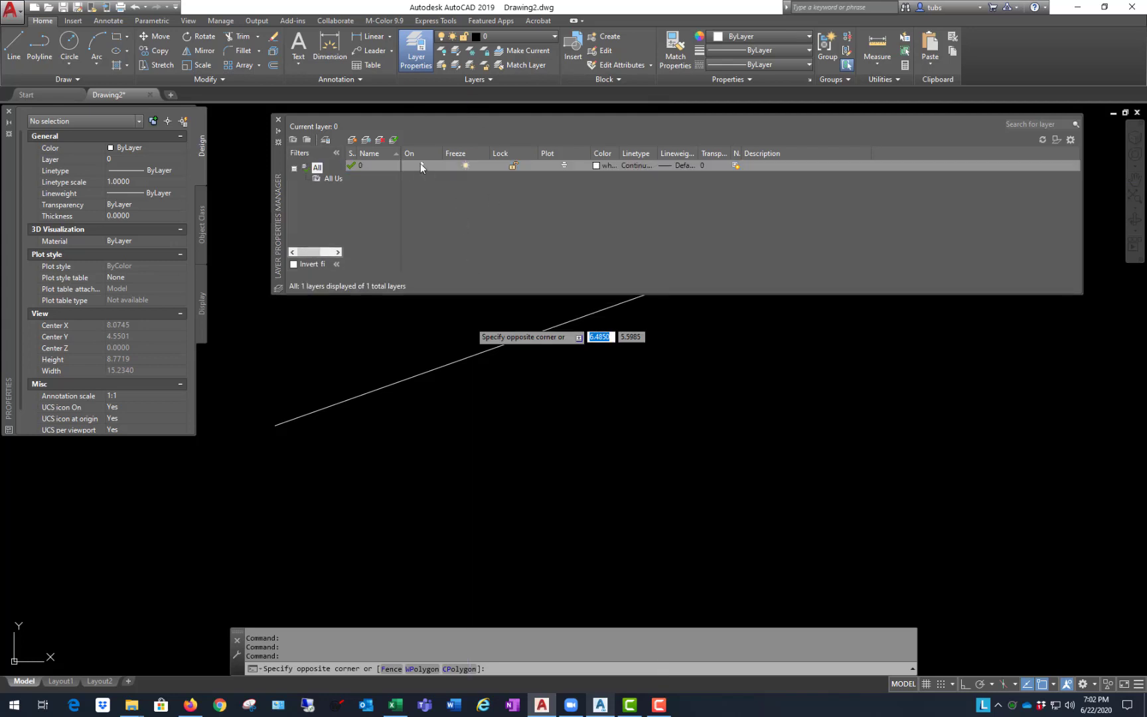
- Try to turn layer 0 off during the active window selection, and cancel that selection
left_click(421, 164)
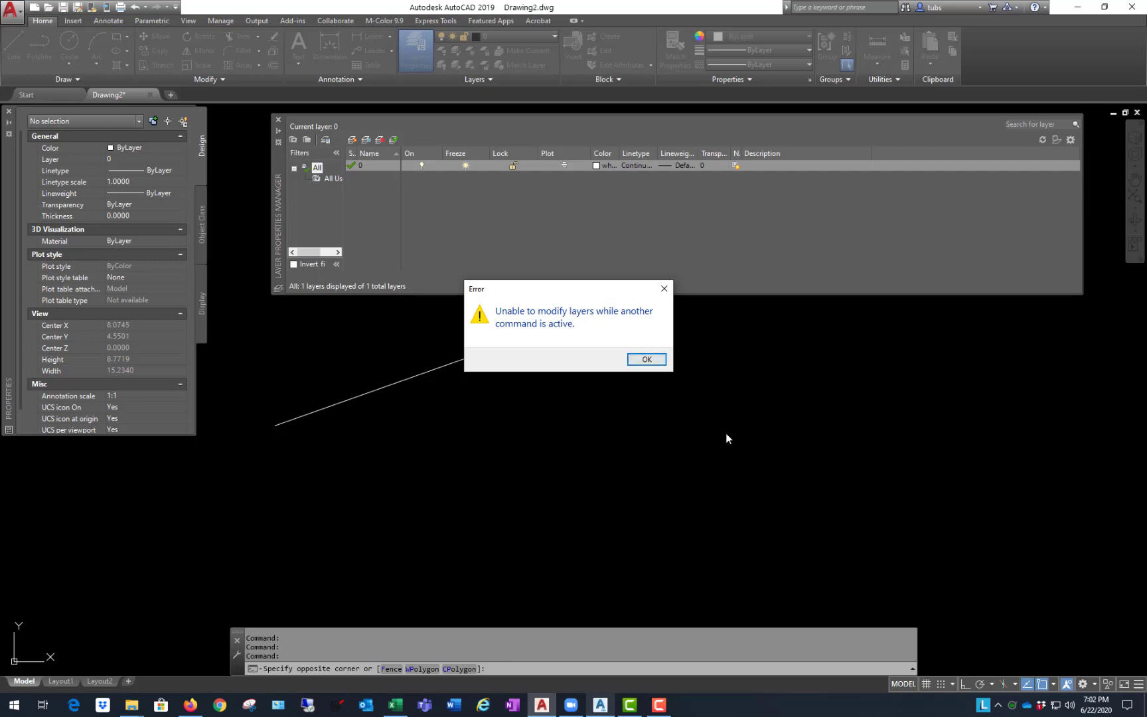
left_click(652, 360)
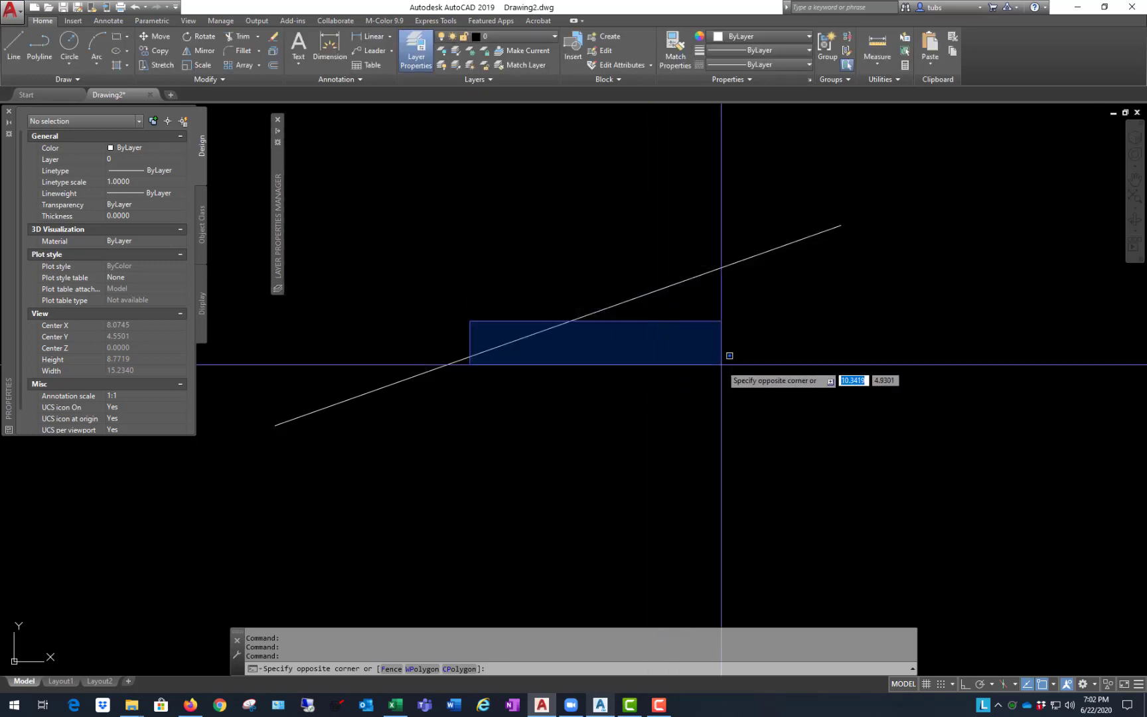
key("Escape")
key("Escape")
key("Escape")
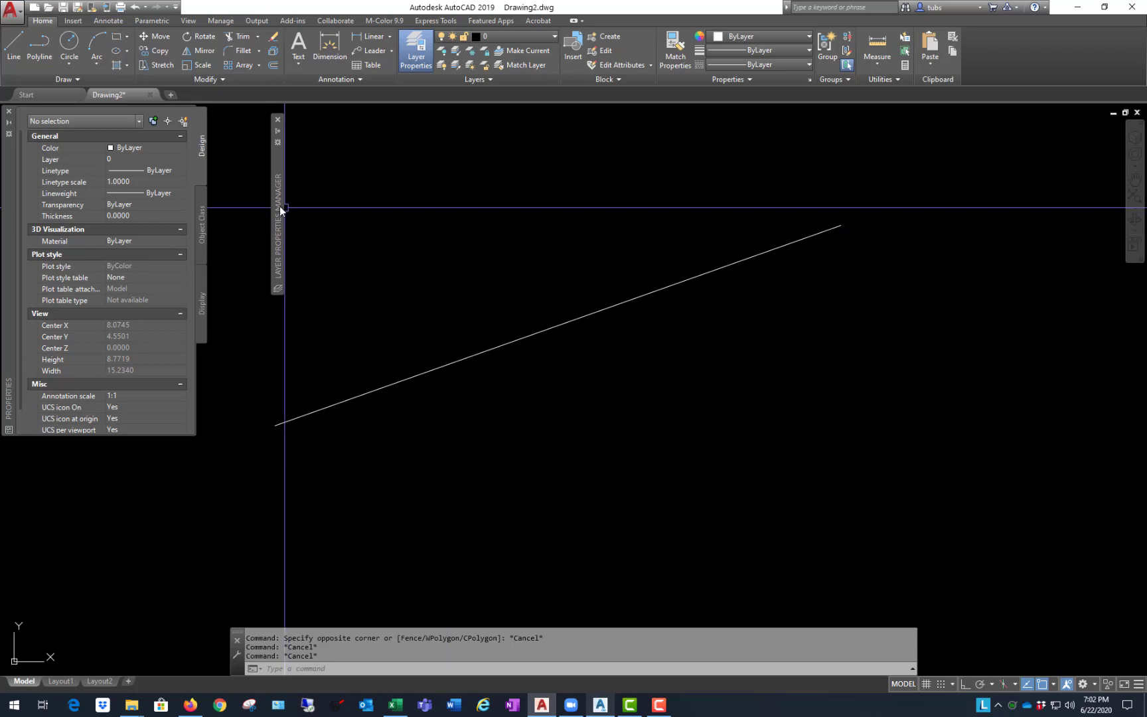
- Turn the current layer 0 off and turn it back on
mouse_move(279, 205)
left_click(421, 164)
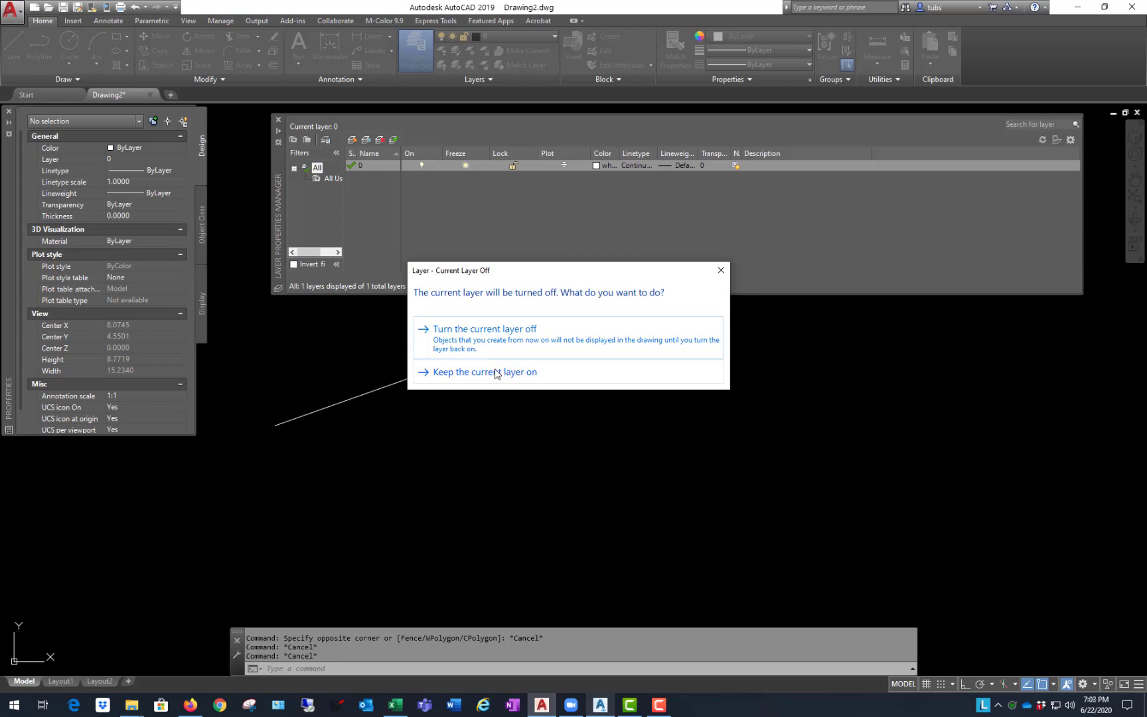
left_click(513, 340)
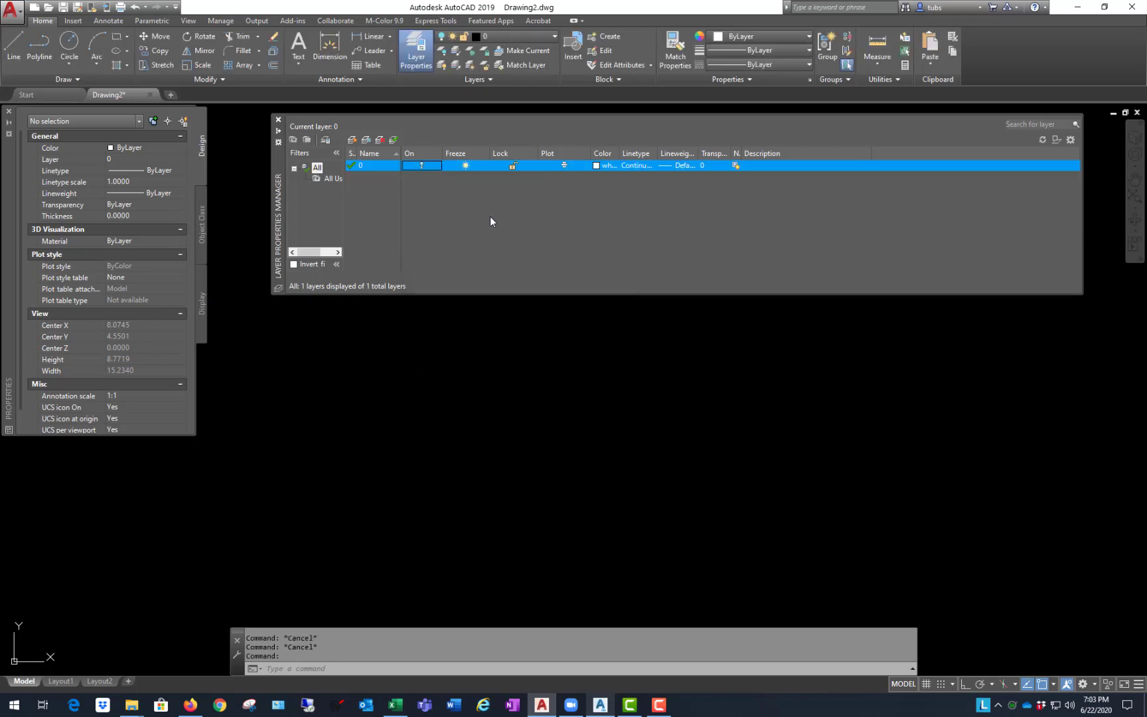
left_click(421, 166)
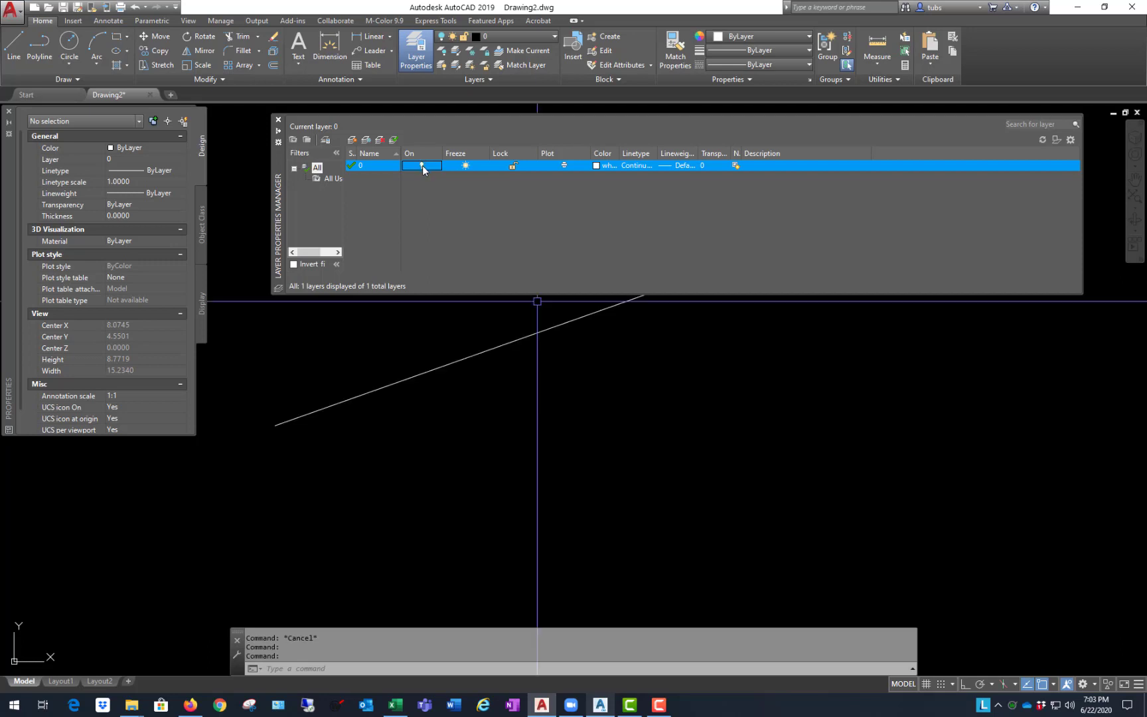
- Try to freeze the current layer 0, and return to the Layer Properties Manager
left_click(466, 166)
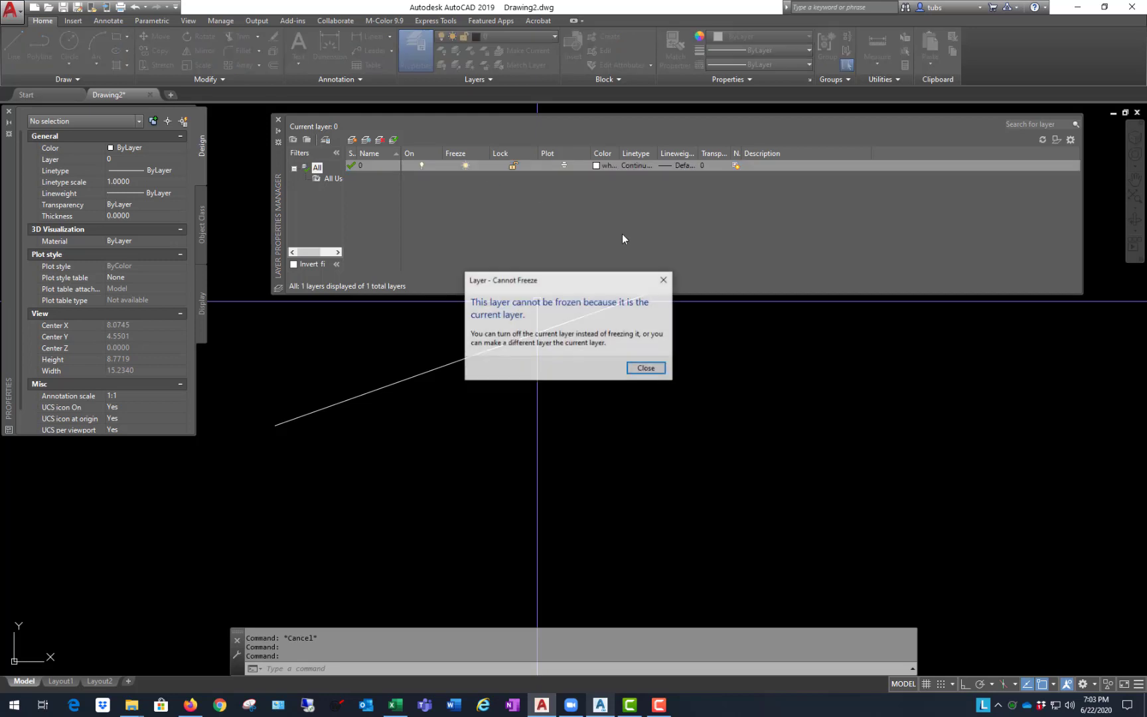
left_click(643, 369)
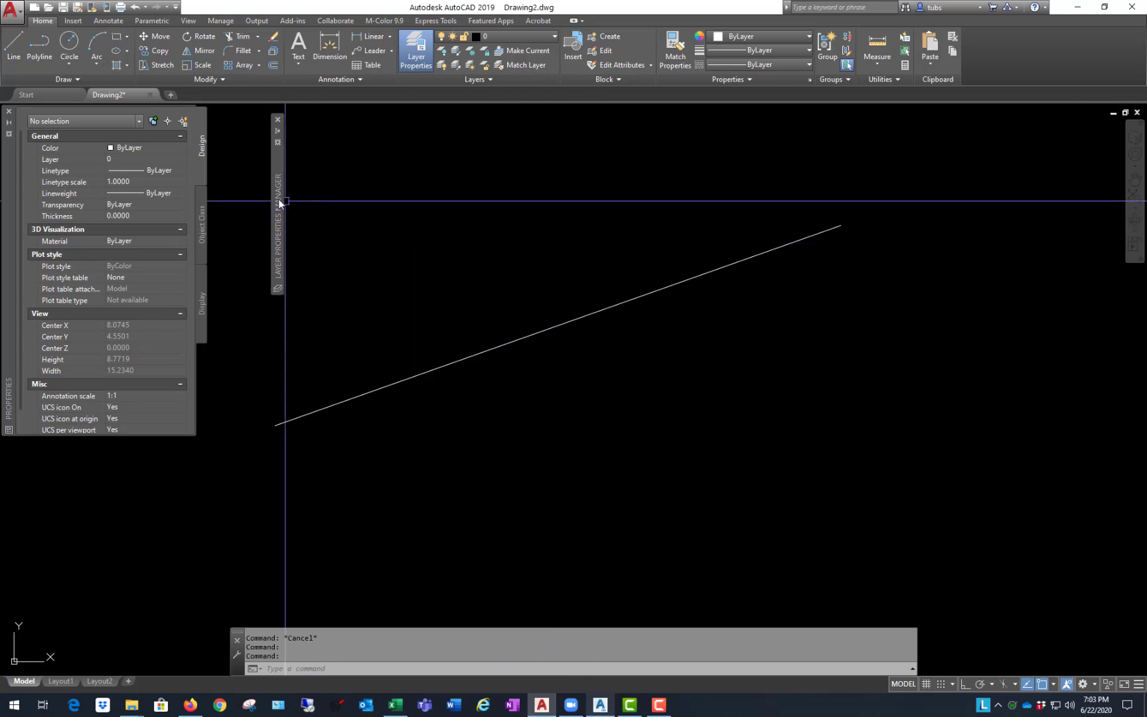
mouse_move(277, 204)
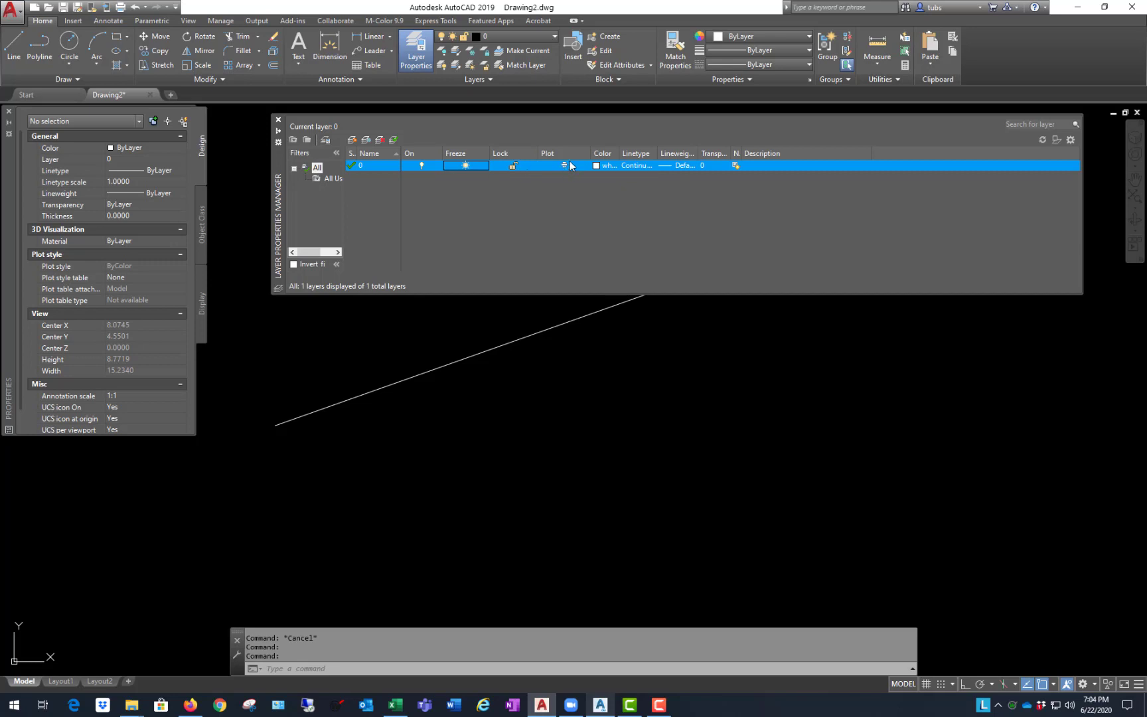
- Widen the Color, Linetype, Lineweight and Transparency columns of the layer list and set layer 0's transparency to 50
left_click_drag(620, 152, 930, 151)
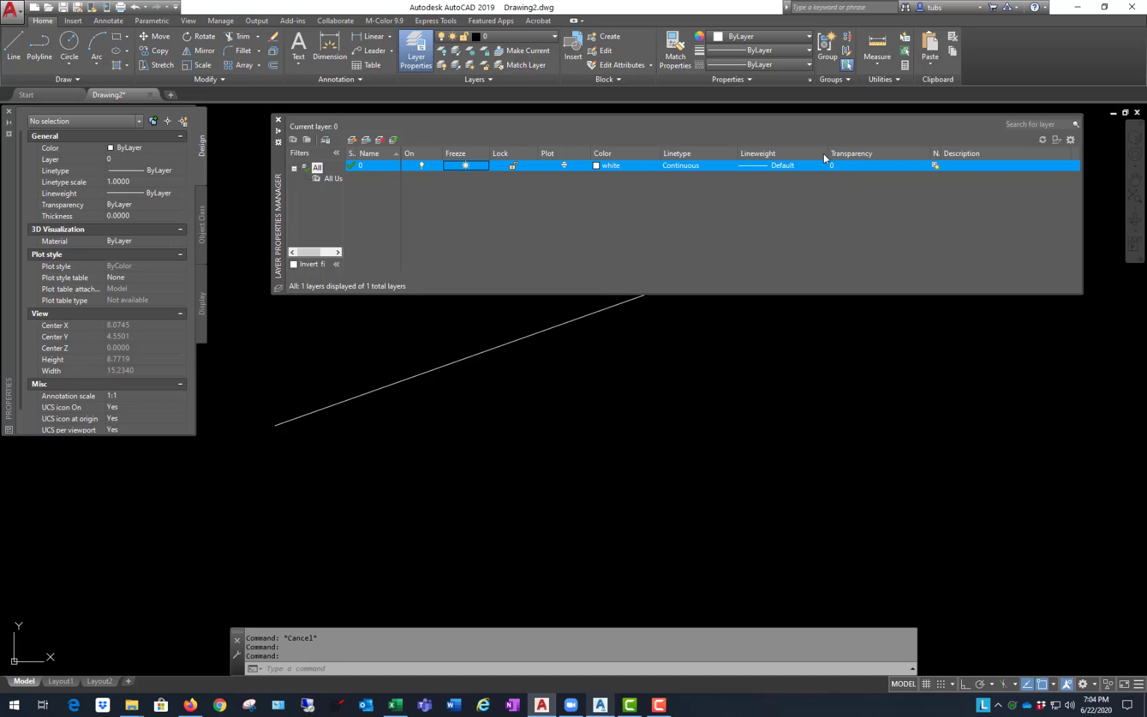
left_click(839, 166)
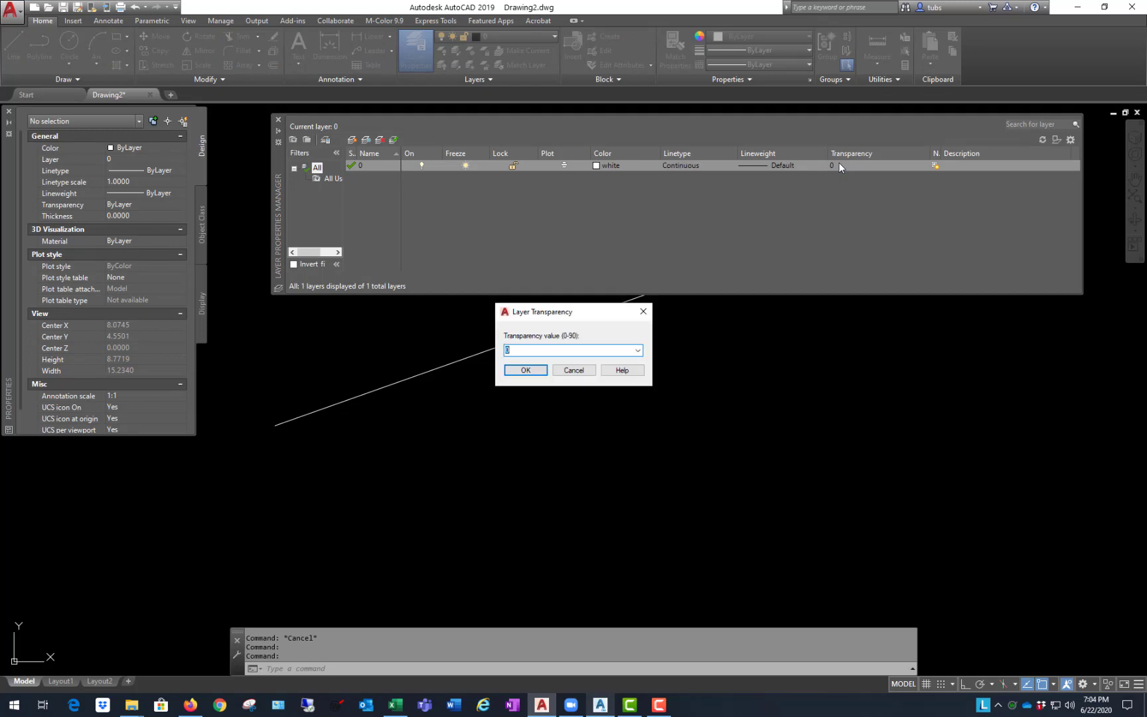
type("50")
left_click(529, 372)
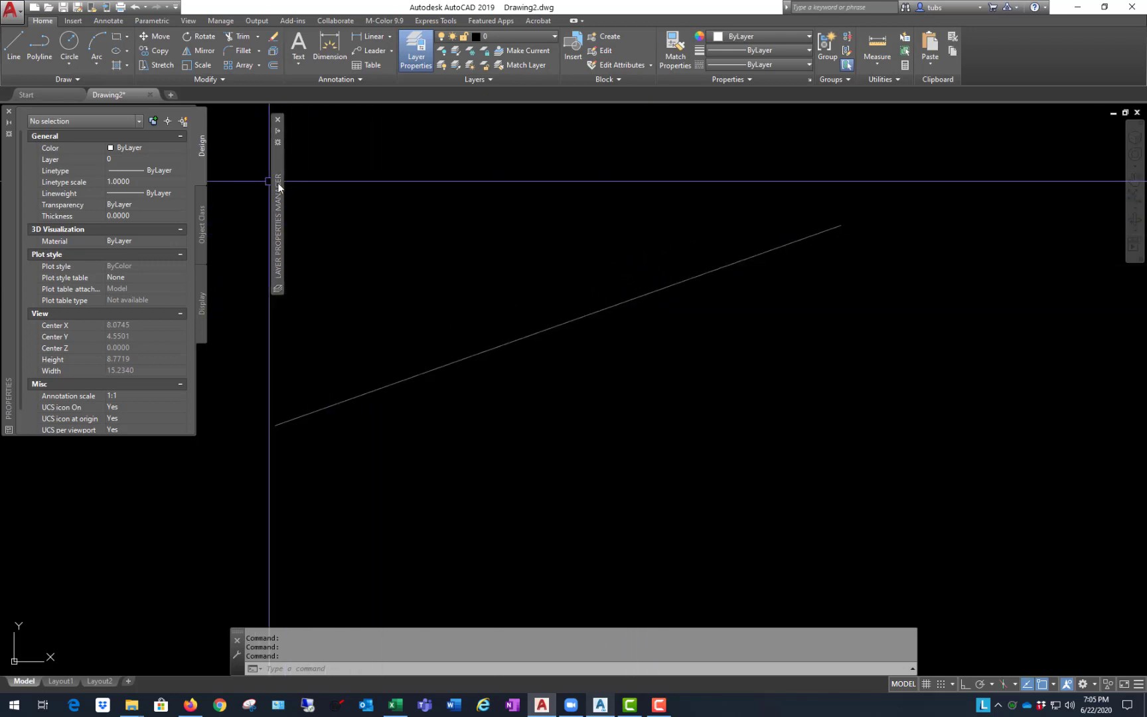
- Move the Layer Properties Manager closer to the Properties palette, then make it taller and narrower
mouse_move(279, 182)
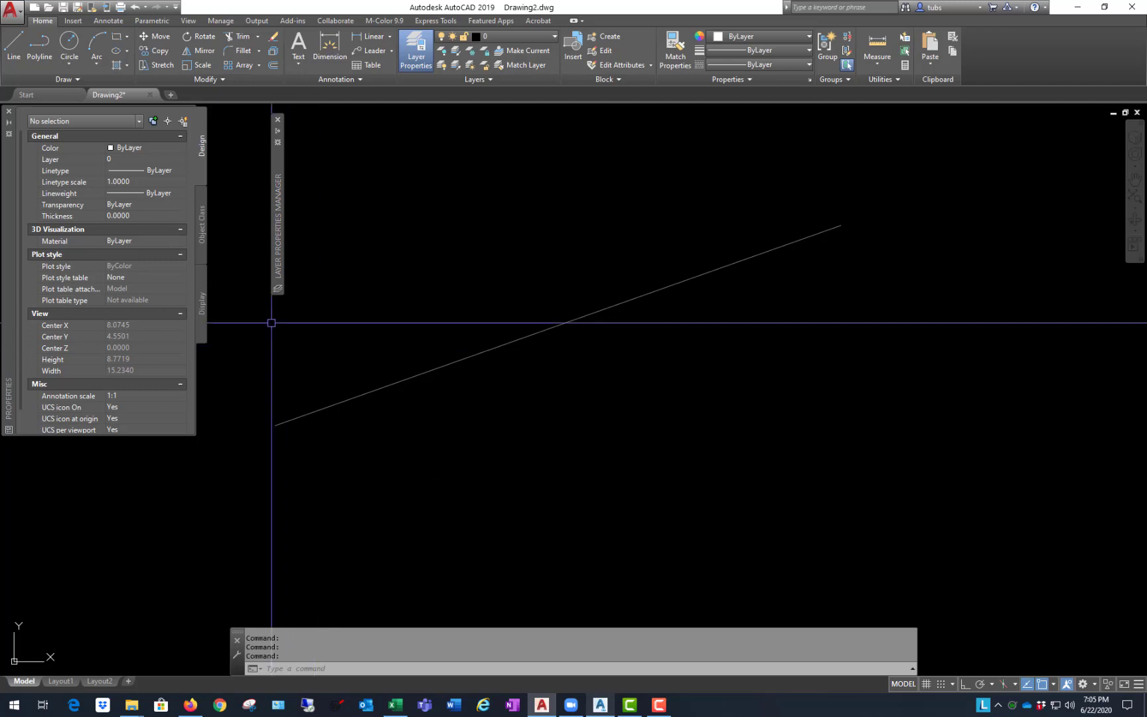
mouse_move(280, 133)
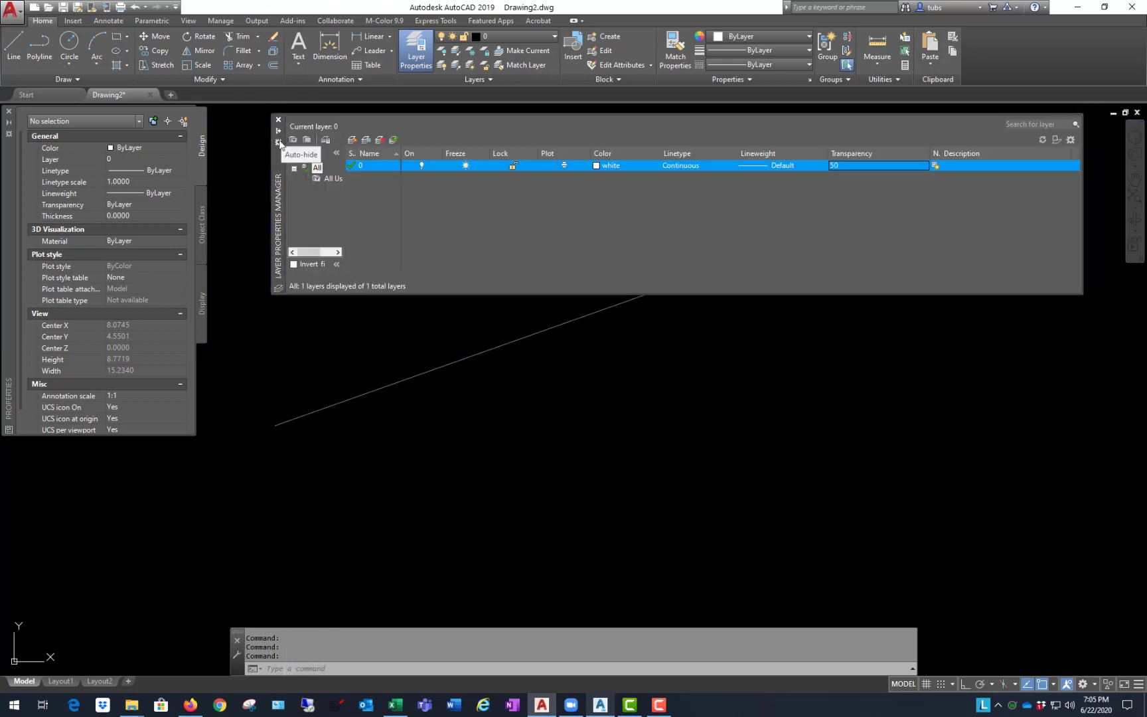
left_click_drag(251, 161, 232, 158)
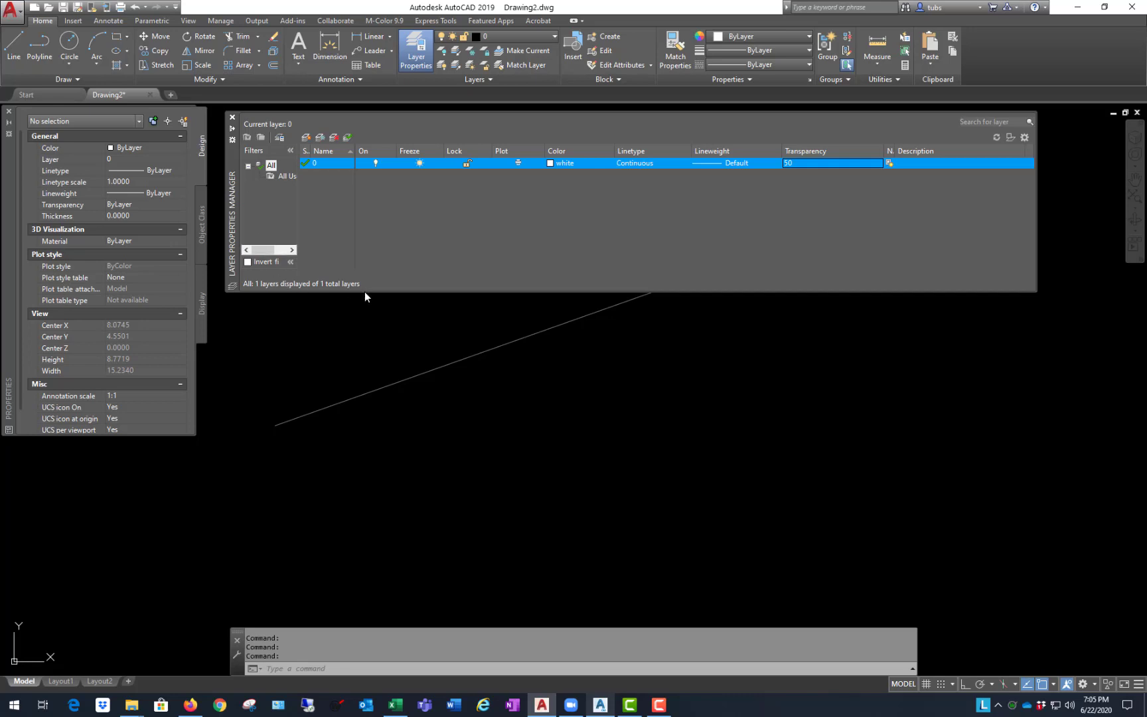
left_click_drag(365, 292, 362, 517)
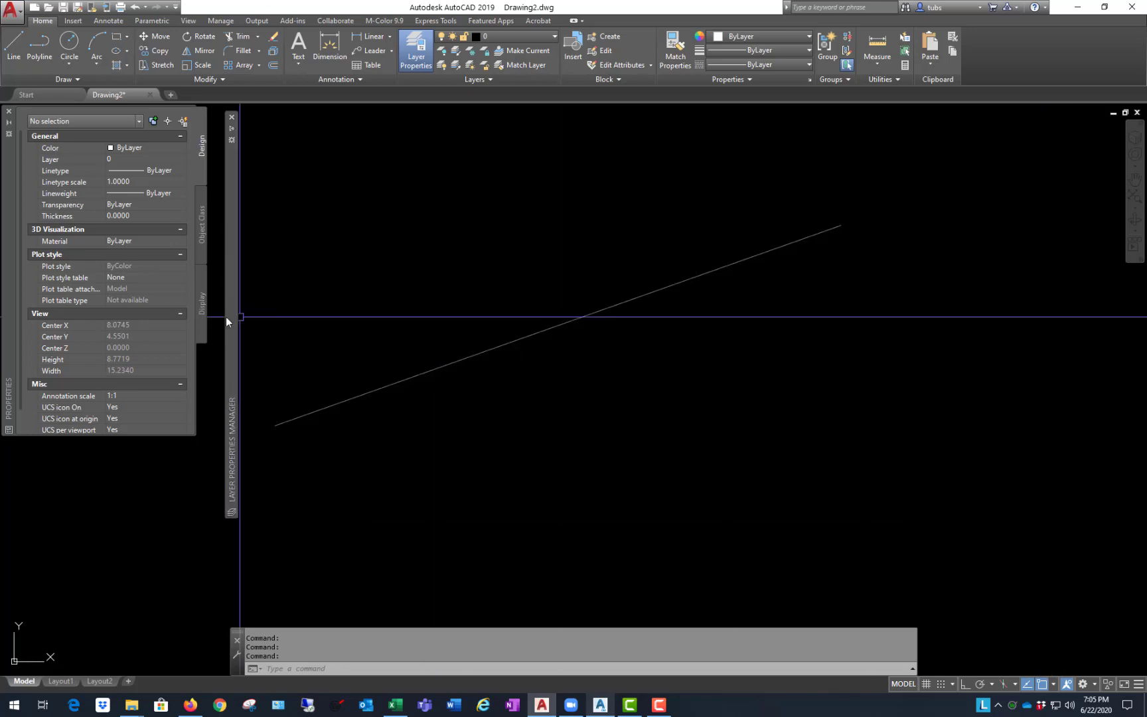
mouse_move(231, 317)
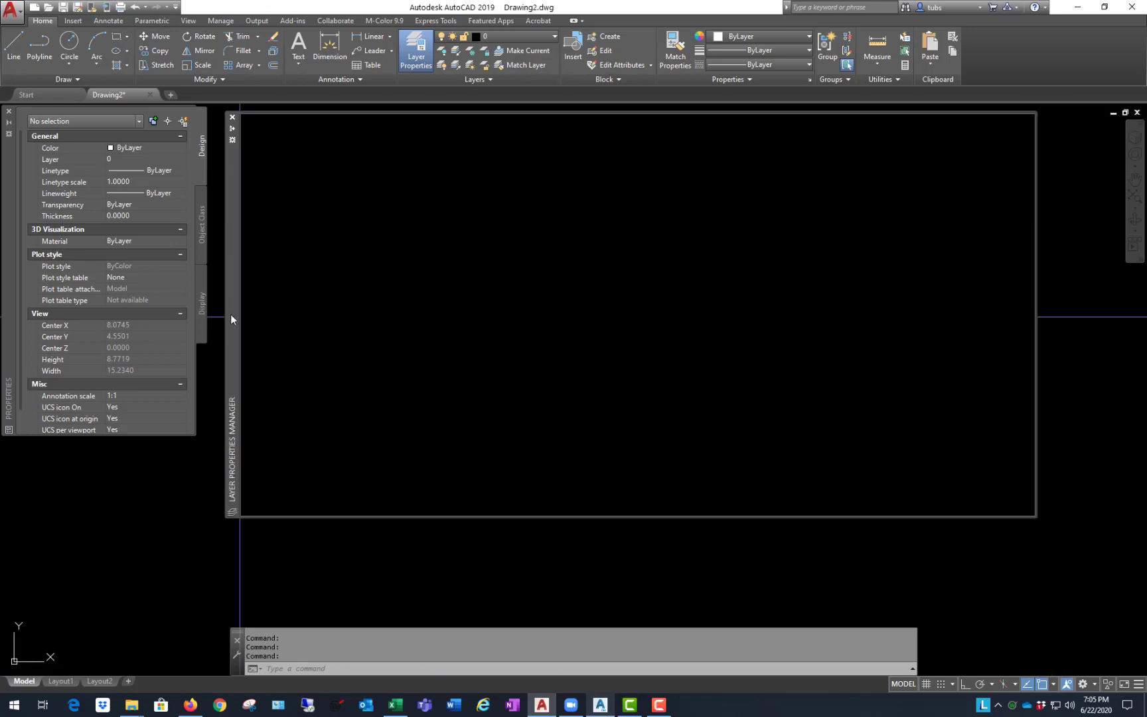
left_click_drag(1036, 307, 880, 313)
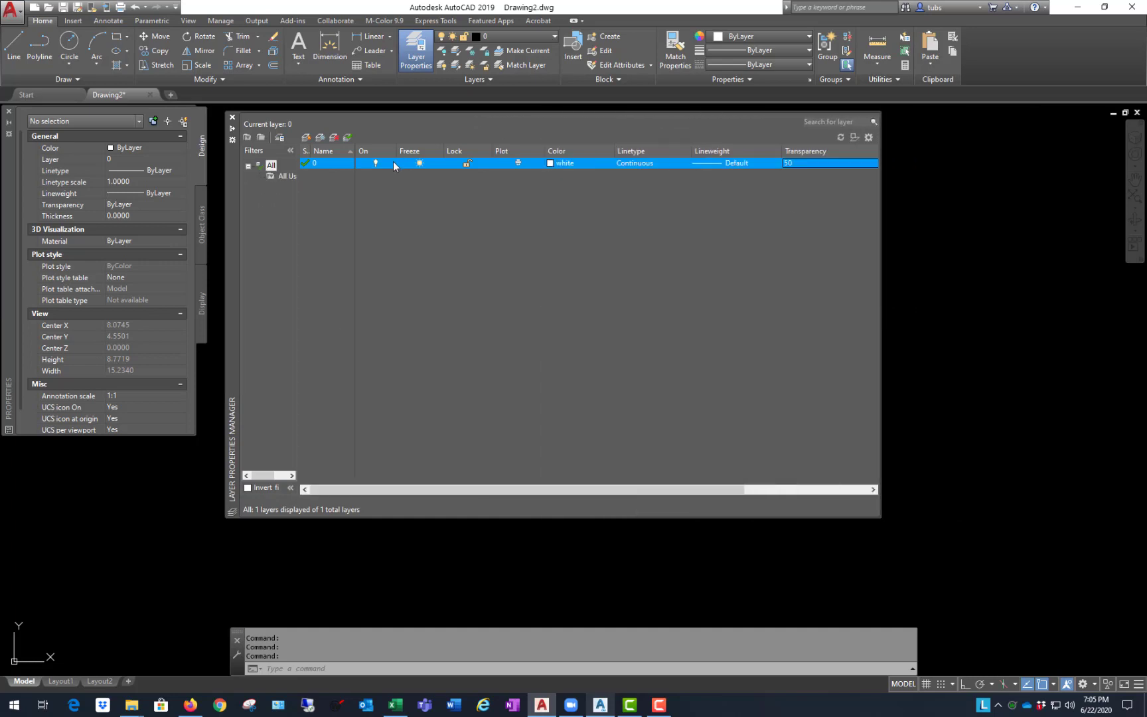
- Narrow the layer list columns from On through Transparency and reduce the Layer Properties Manager's width to fit them
left_click_drag(396, 152, 470, 148)
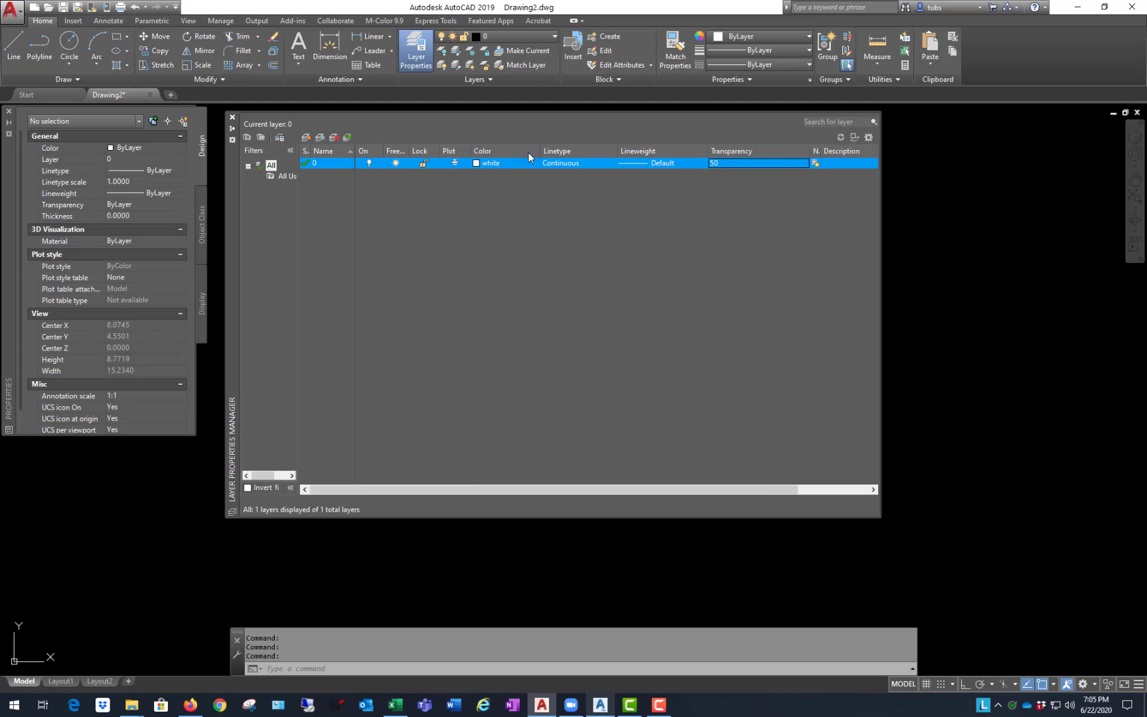
left_click_drag(539, 152, 509, 151)
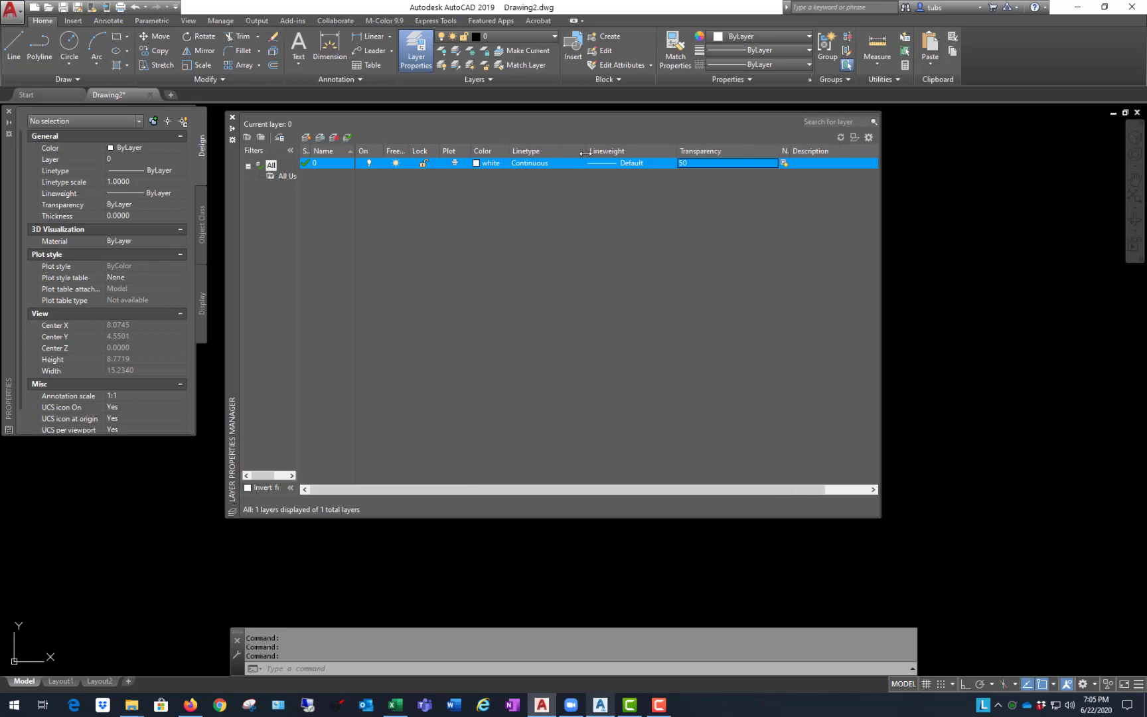
left_click_drag(586, 154, 558, 154)
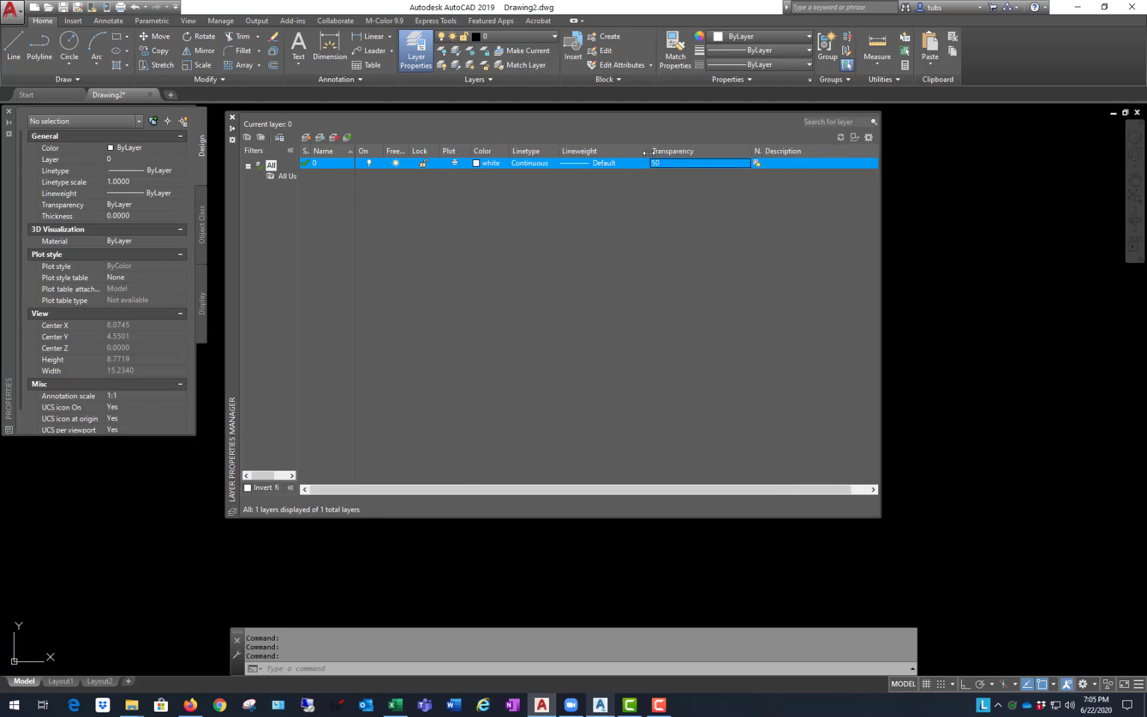
left_click_drag(648, 152, 626, 153)
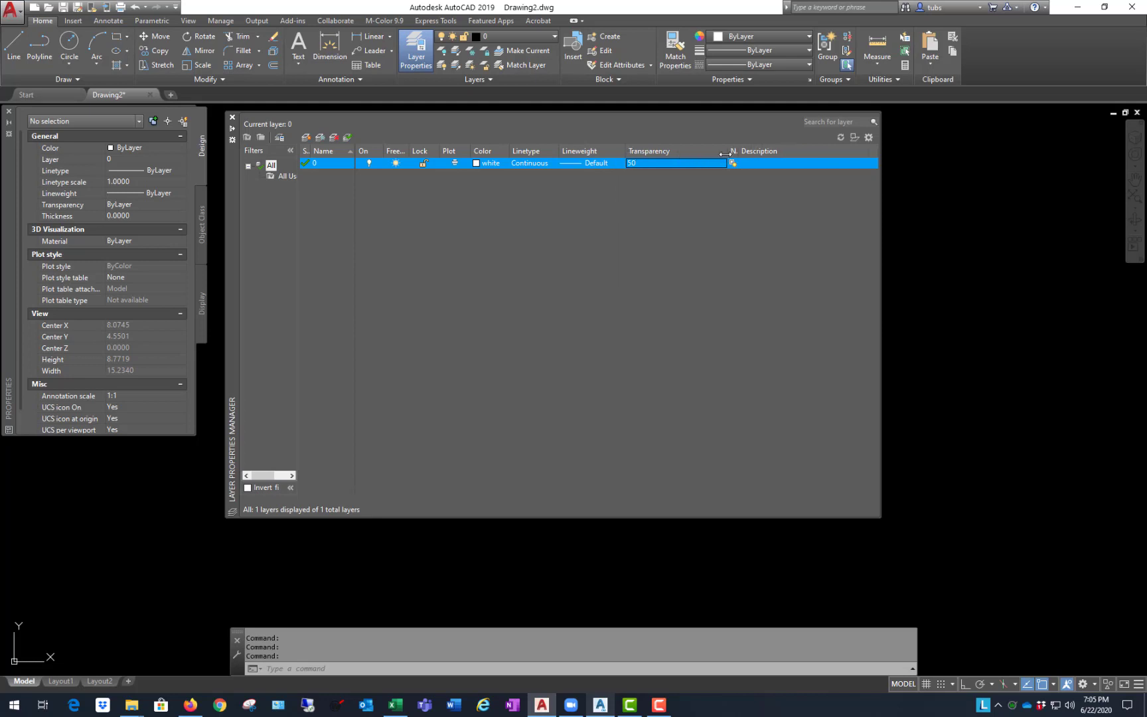
left_click_drag(725, 154, 676, 154)
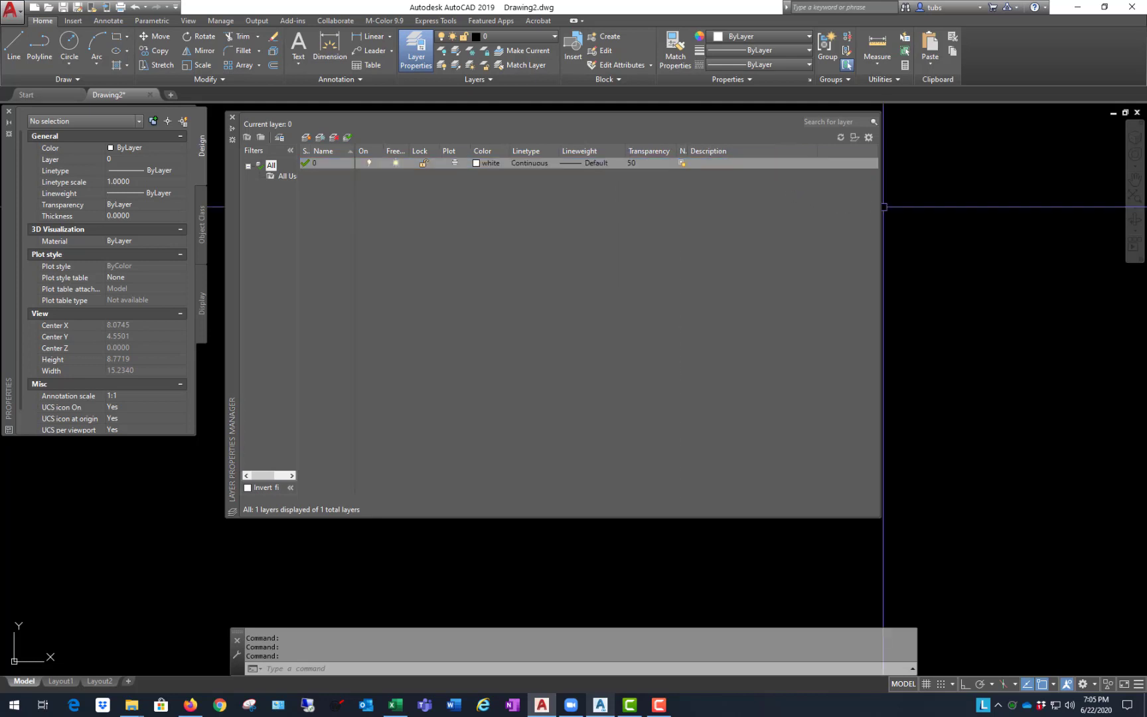
left_click_drag(881, 208, 757, 196)
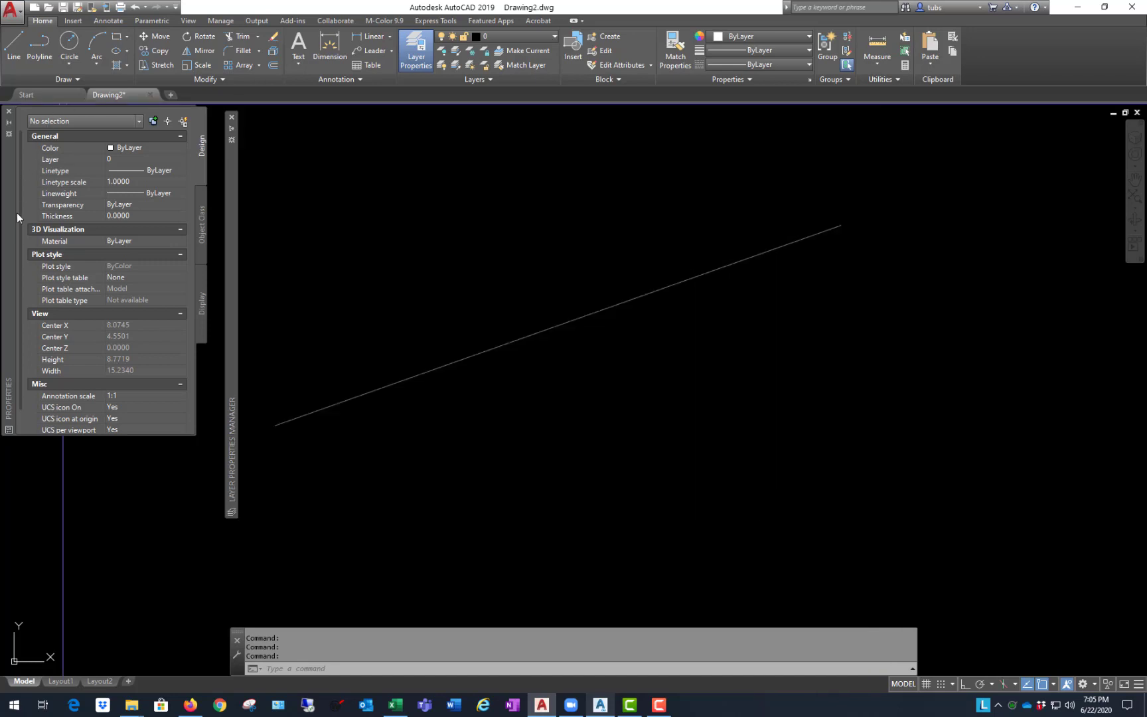
left_click(522, 248)
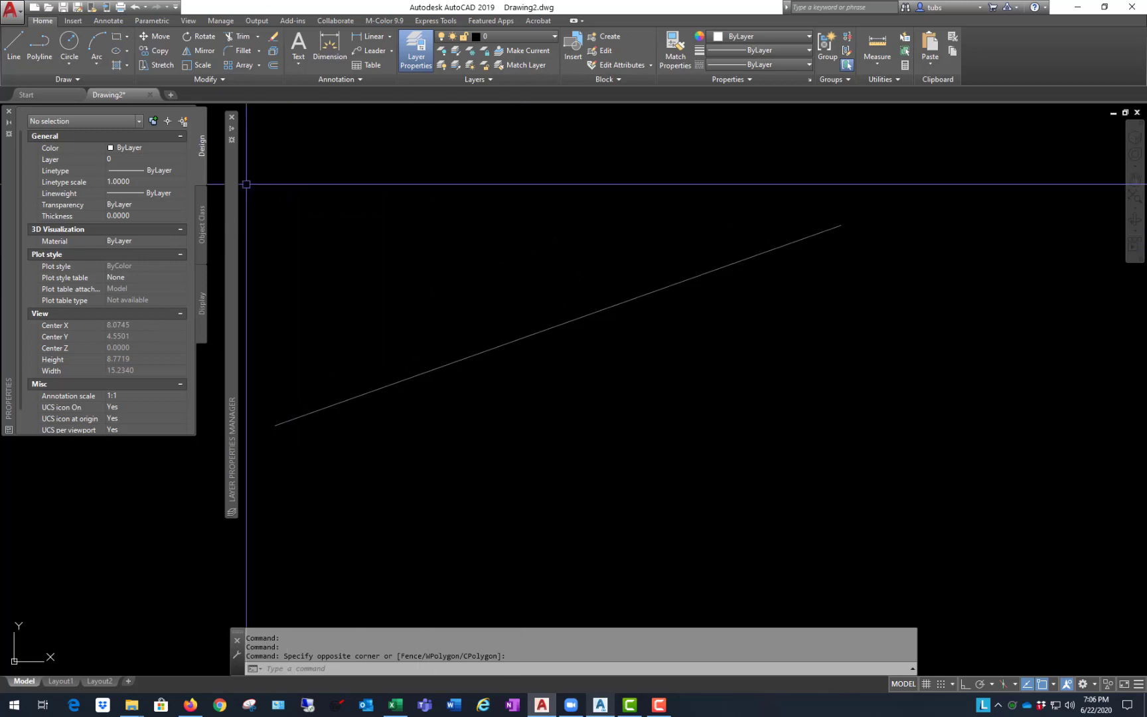
- Create eleven new layers in the Layer Properties Manager, keeping their default names
mouse_move(229, 181)
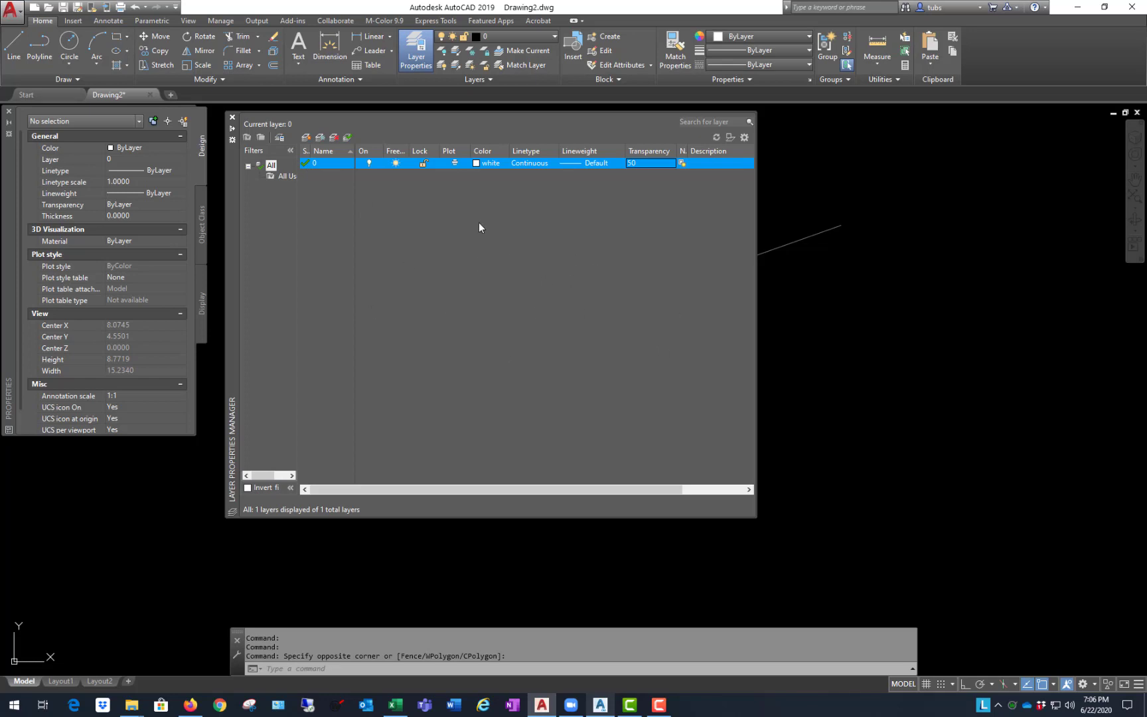
left_click(305, 138)
left_click(305, 138)
left_click(305, 137)
left_click(305, 138)
left_click(306, 137)
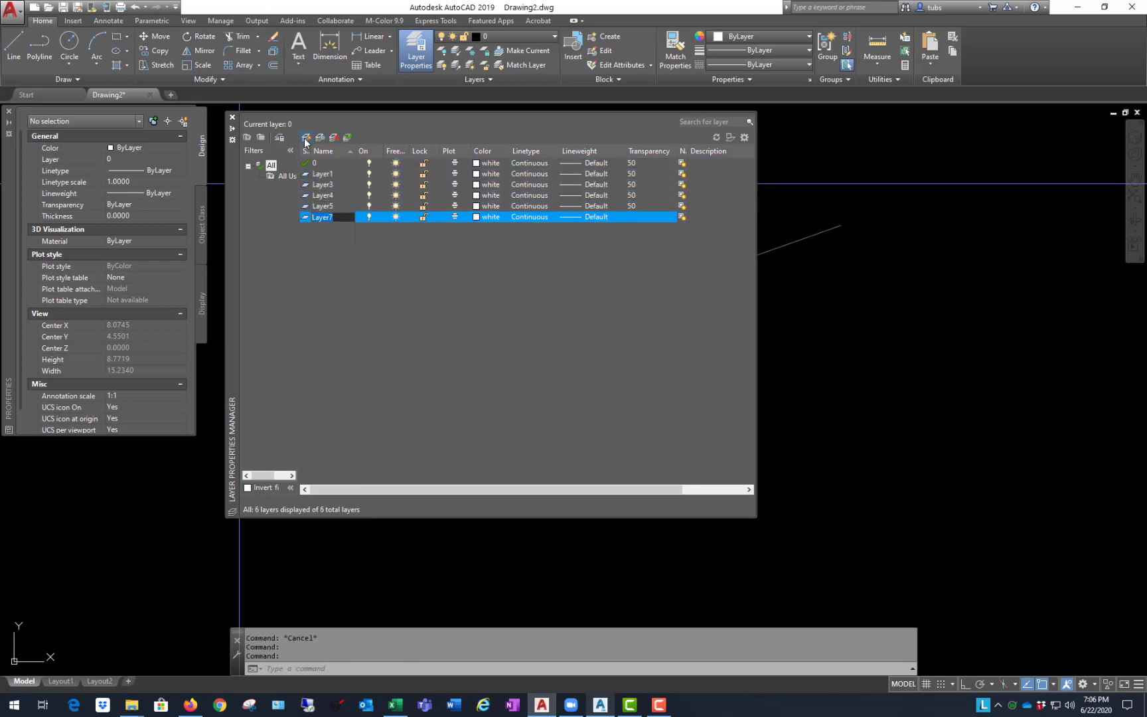
left_click(306, 137)
left_click(305, 138)
left_click(306, 137)
left_click(305, 138)
left_click(305, 138)
left_click(305, 138)
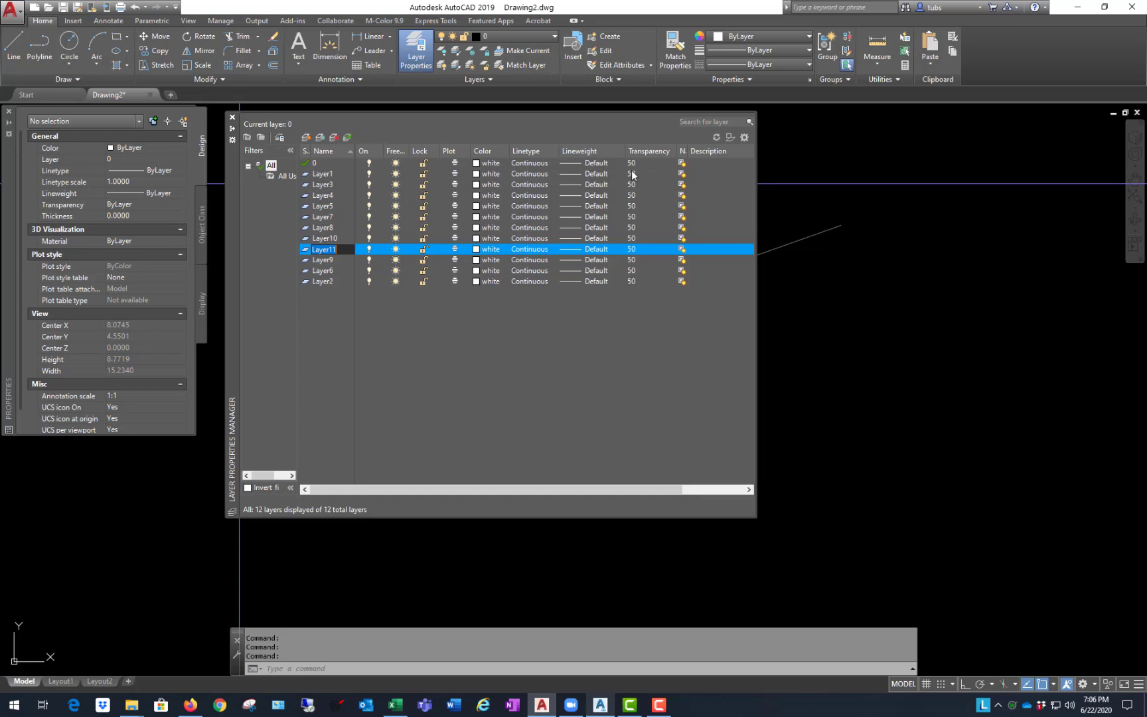
- Set the transparency of all eleven new layers, Layer1 through Layer11, to 0 at once
left_click(326, 176)
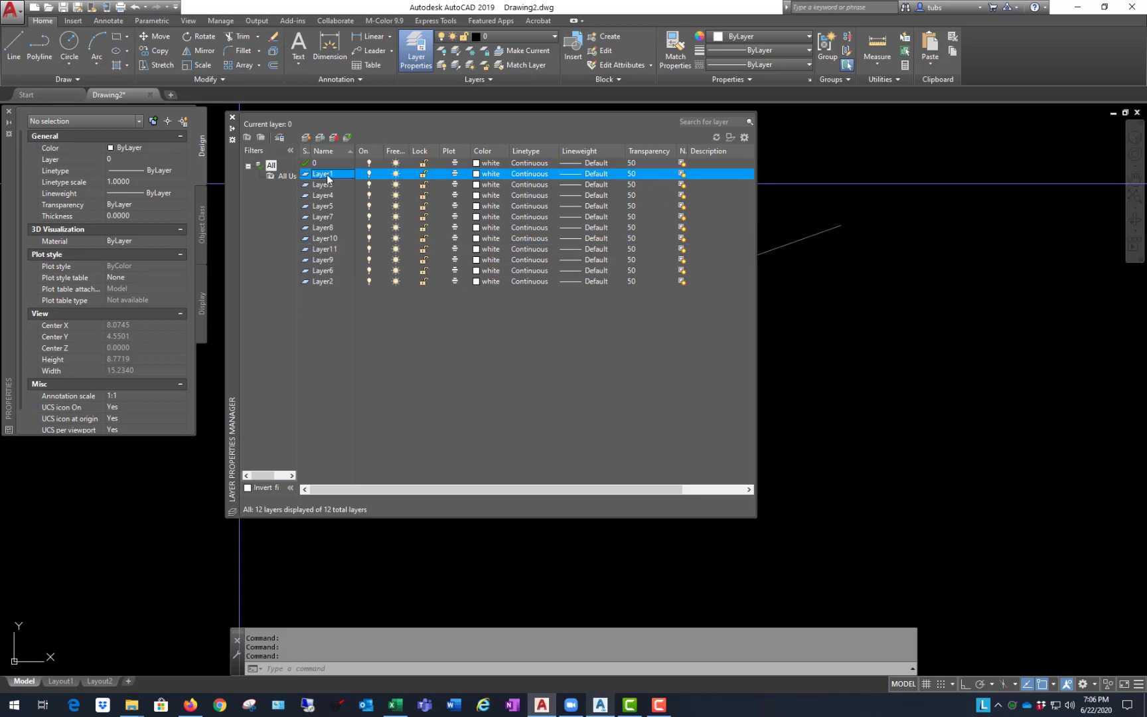
left_click(336, 281, "shift")
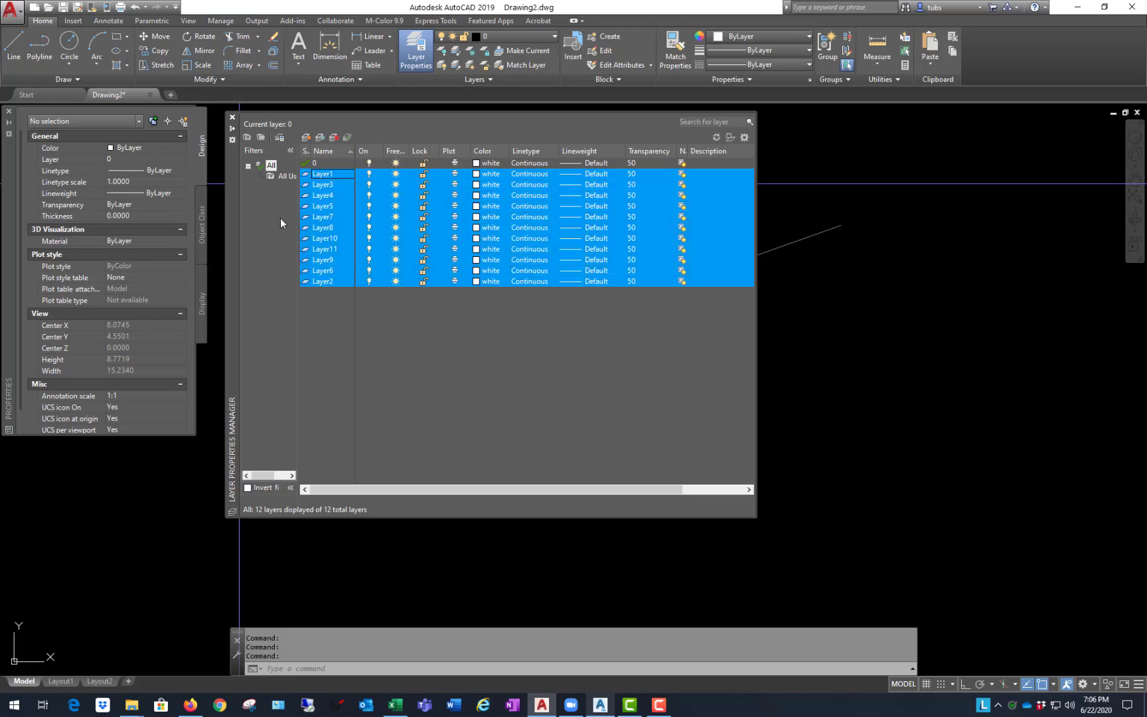
left_click(670, 191)
type("0")
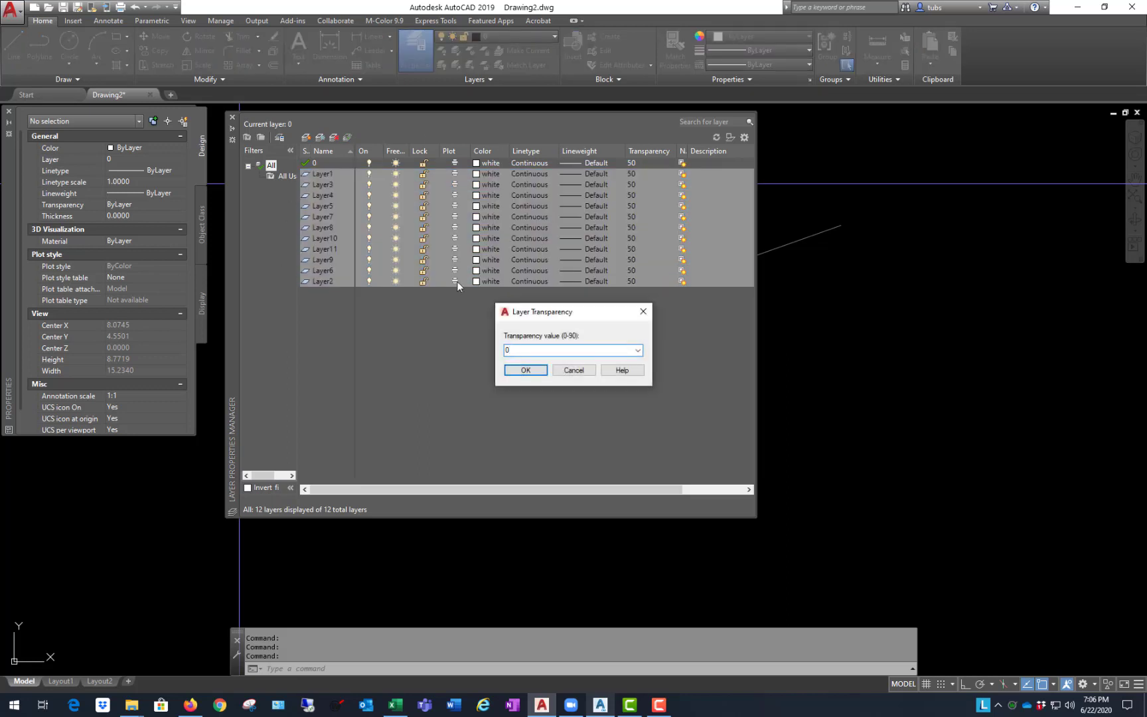
left_click(524, 370)
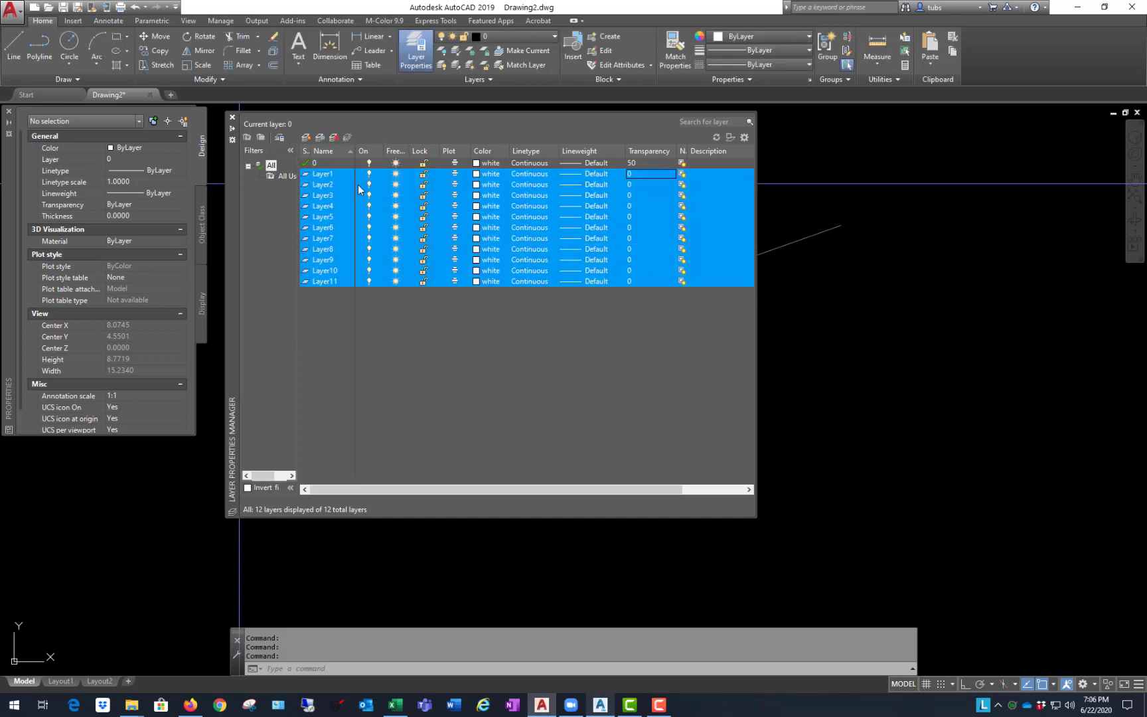
- Rename Layer1 to Lines and Layer2 to Vport
left_click(326, 176)
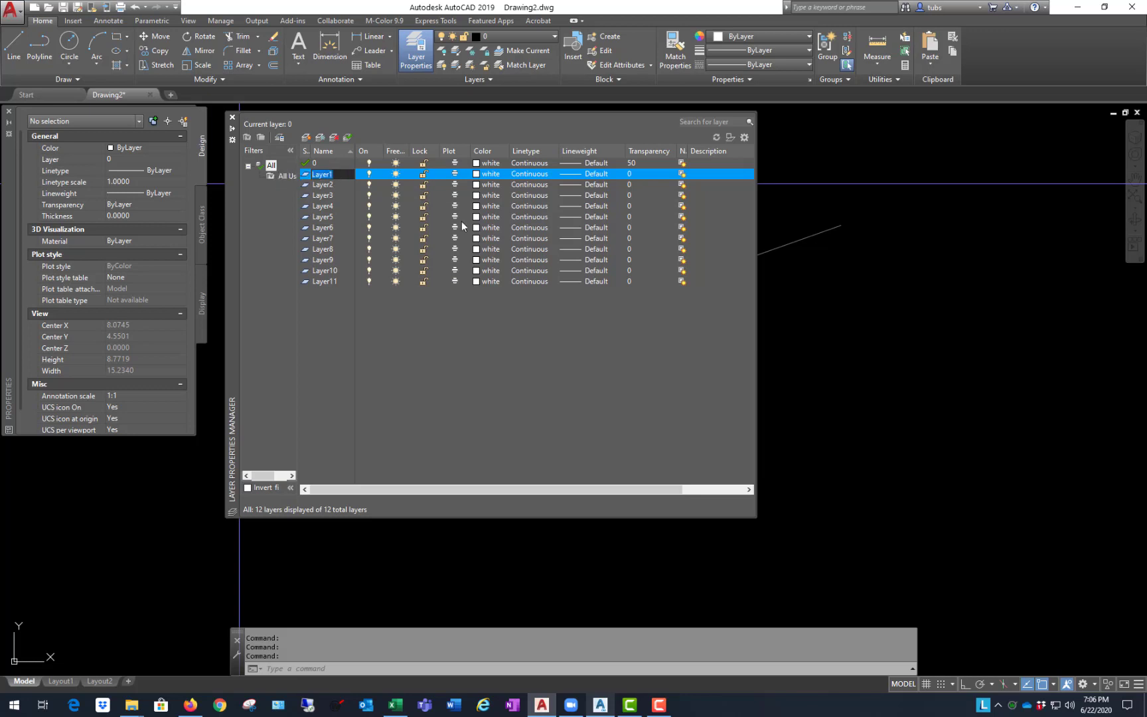
type("Lines")
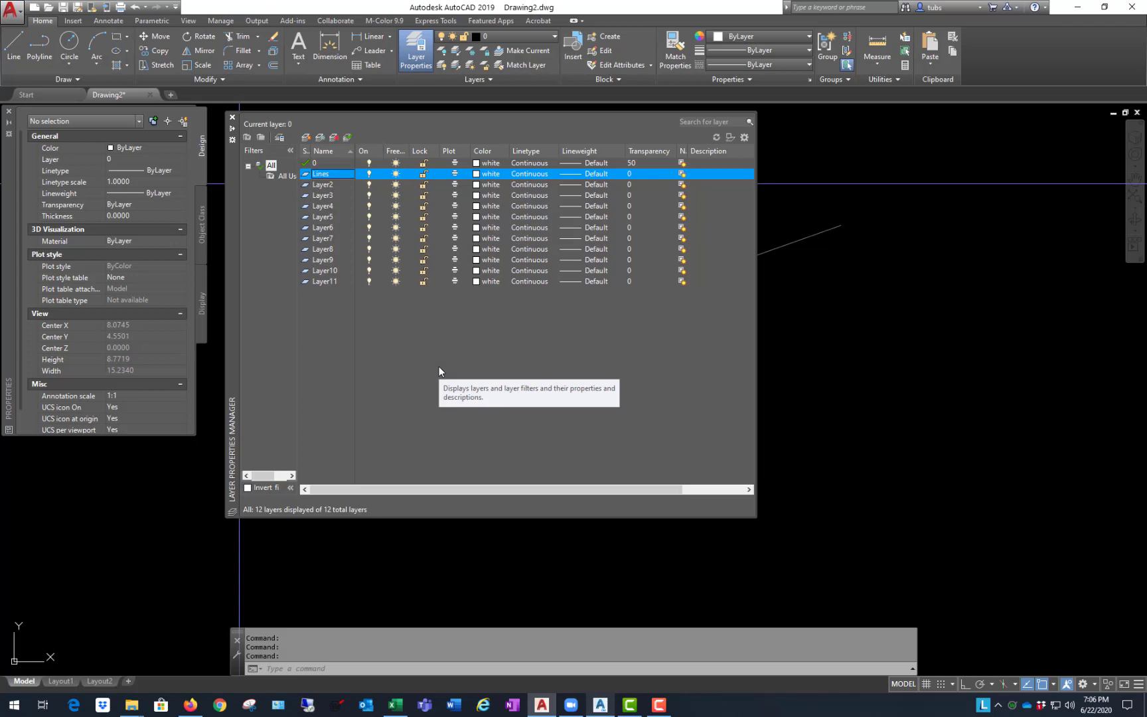
left_click(320, 184)
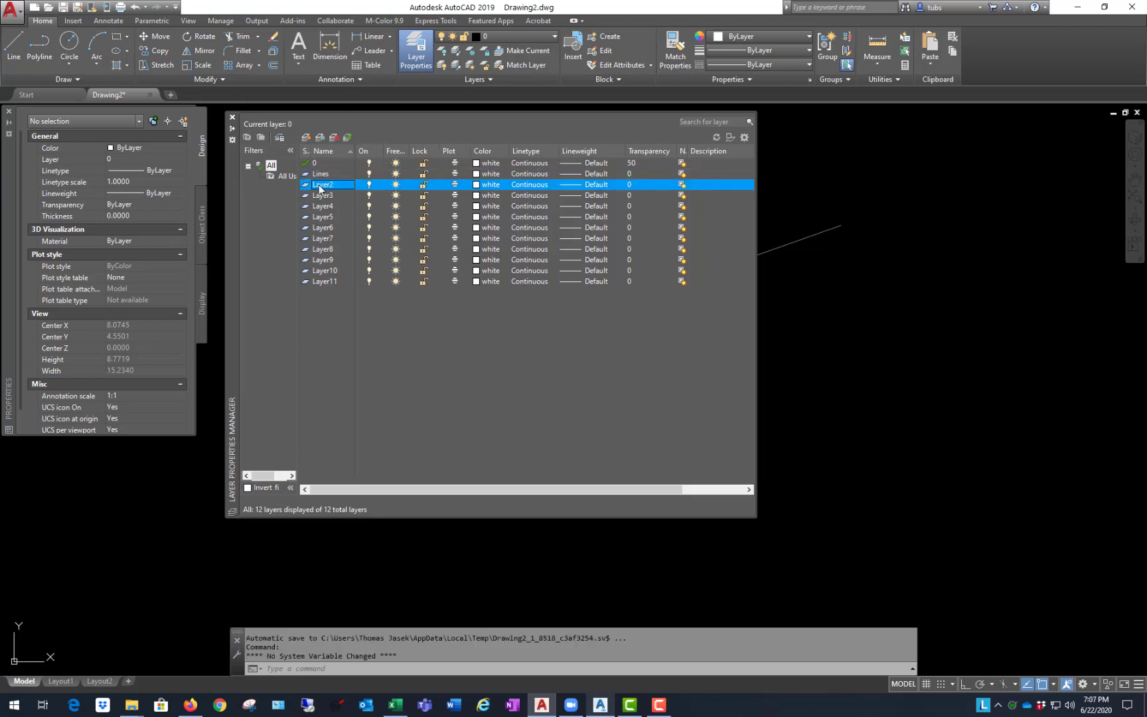
left_click(320, 185)
type("Vport")
key("Return")
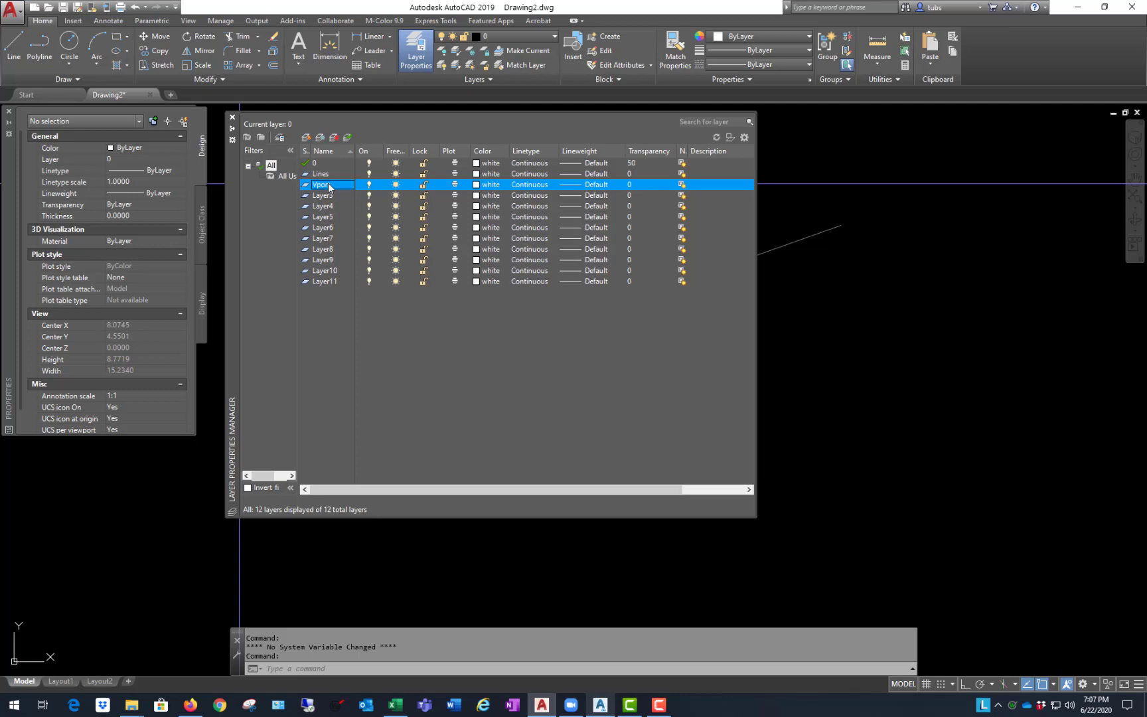
- Turn off plotting for the Vport layer and make the Lines layer current
left_click(455, 186)
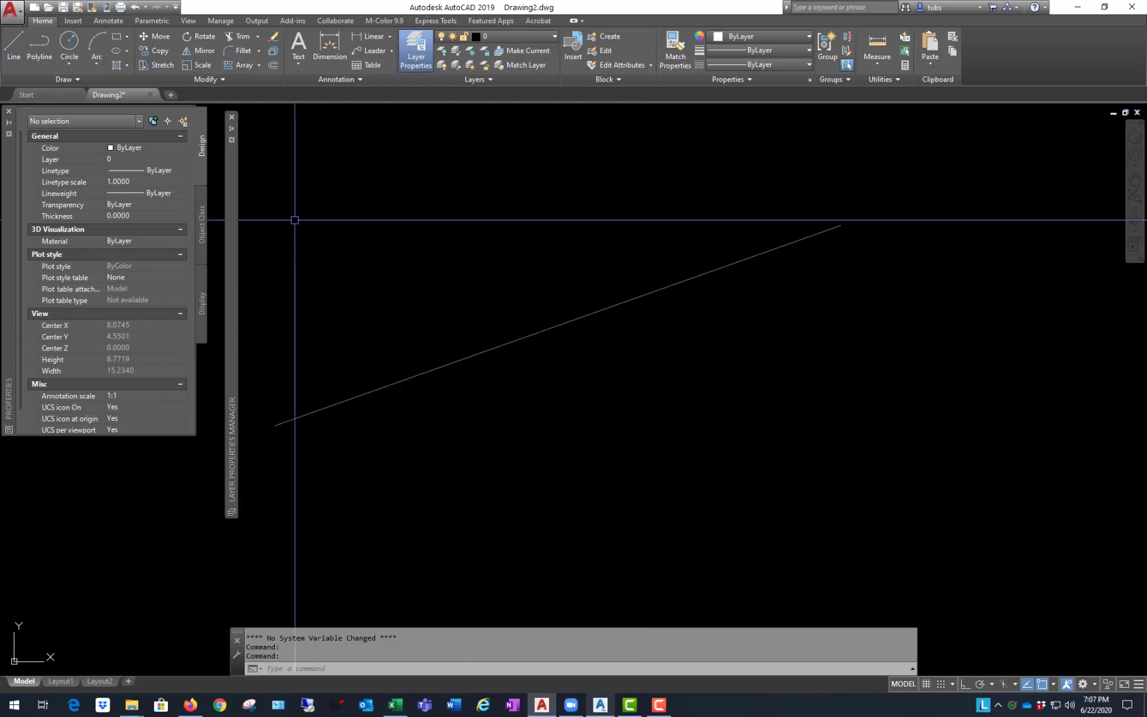
mouse_move(234, 212)
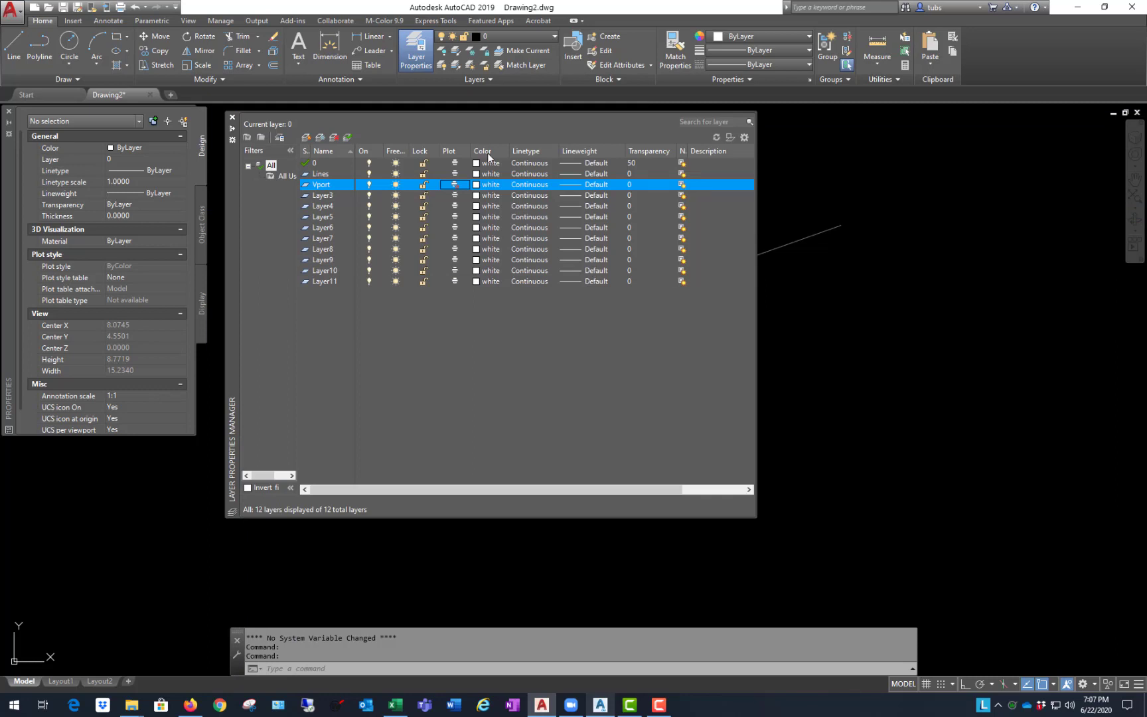
double_click(336, 175)
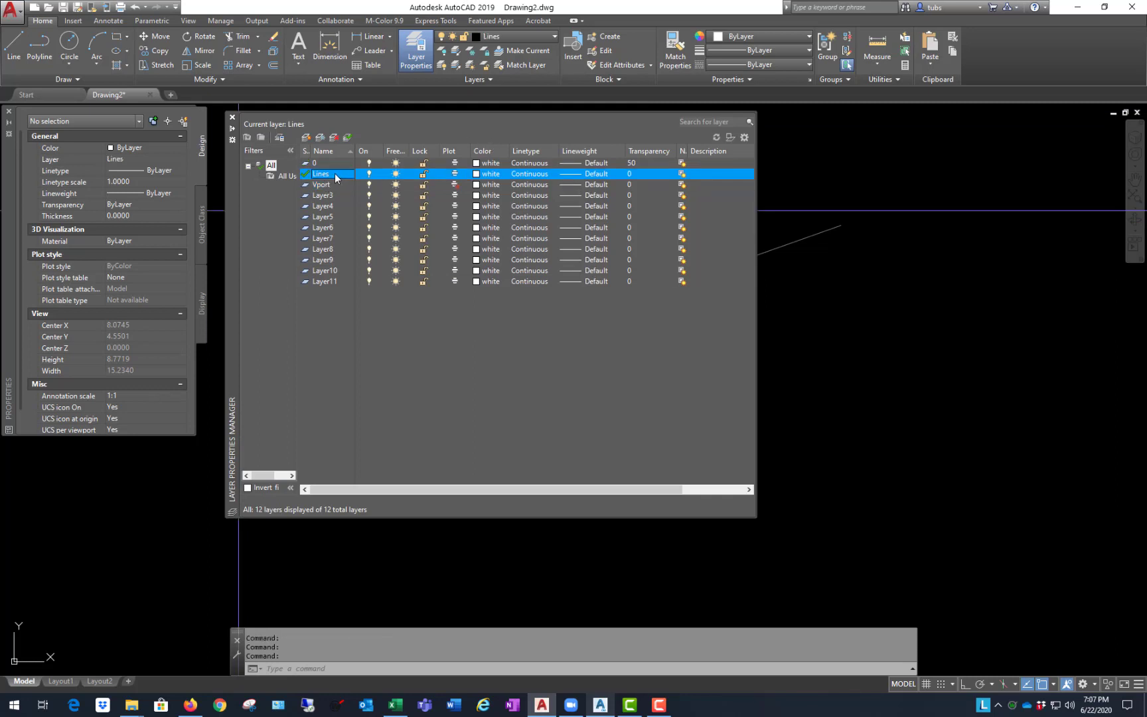
- Rename the Lines layer to PL-LOTS and widen the Name column of the layer list
left_click(336, 175)
type("01")
key("Return")
type("PL-LOTS")
key("Return")
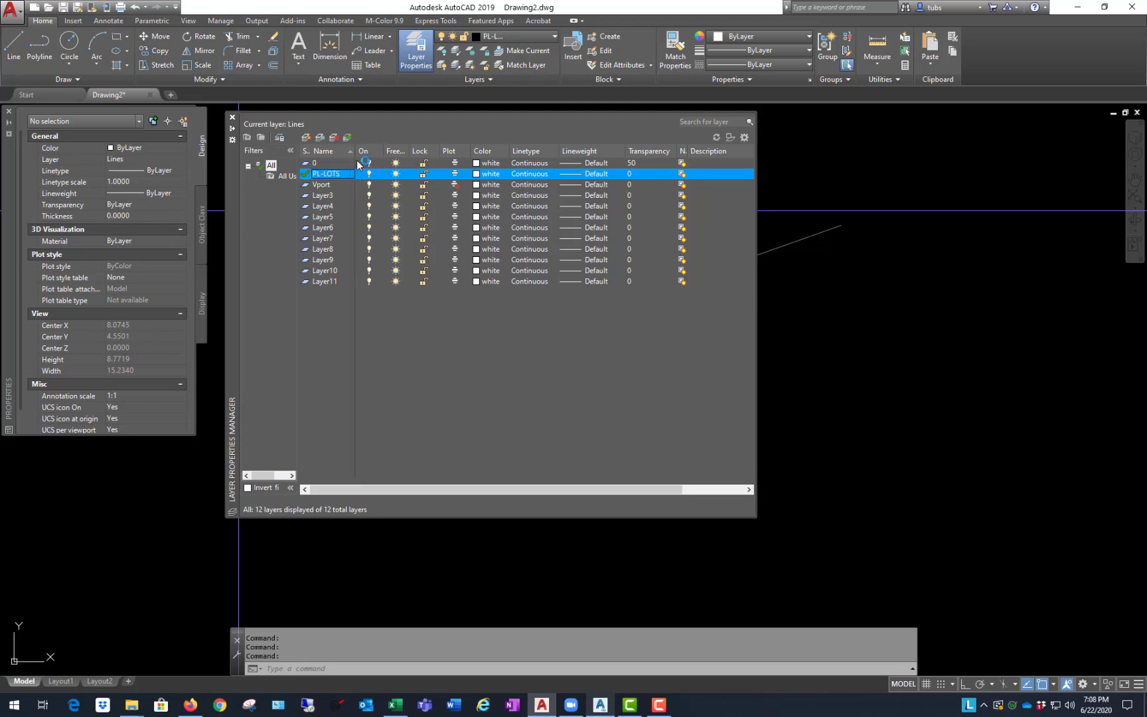
left_click_drag(375, 151, 394, 151)
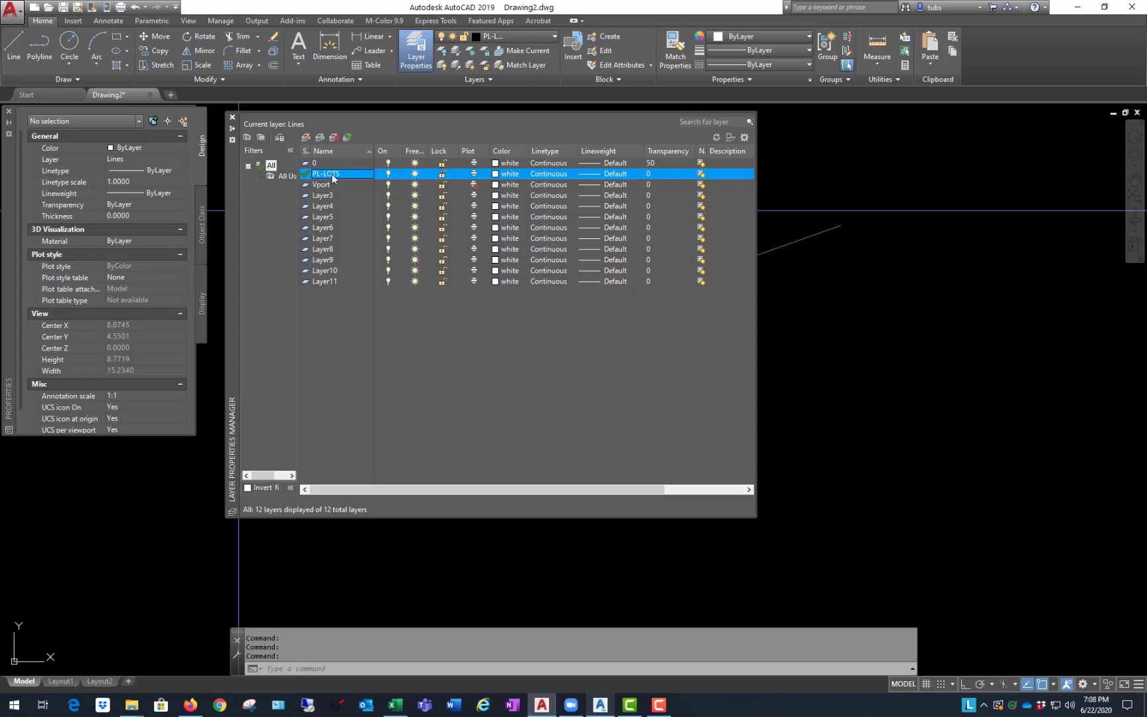
- Rename Layer3 to PL-CL and Layer4 to PL-EASEMENT, and select the PL-LOTS layer
left_click(324, 195)
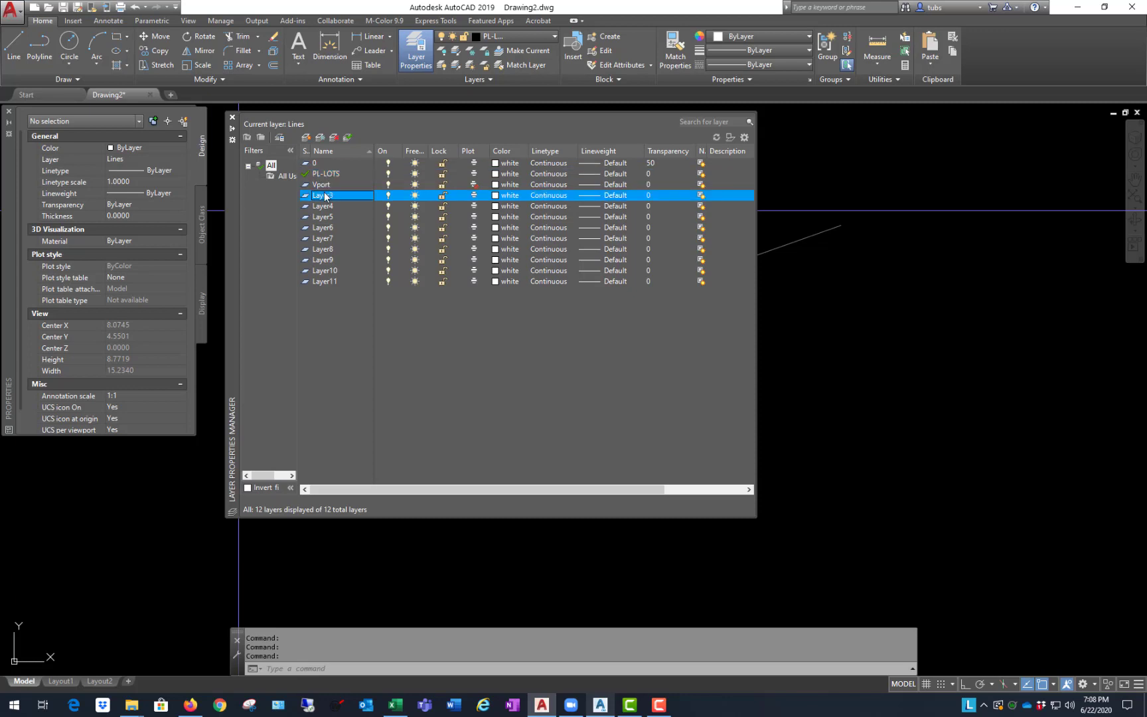
left_click(325, 196)
type("PL")
type("-")
type("U")
key("Return")
left_click(325, 207)
left_click(332, 210)
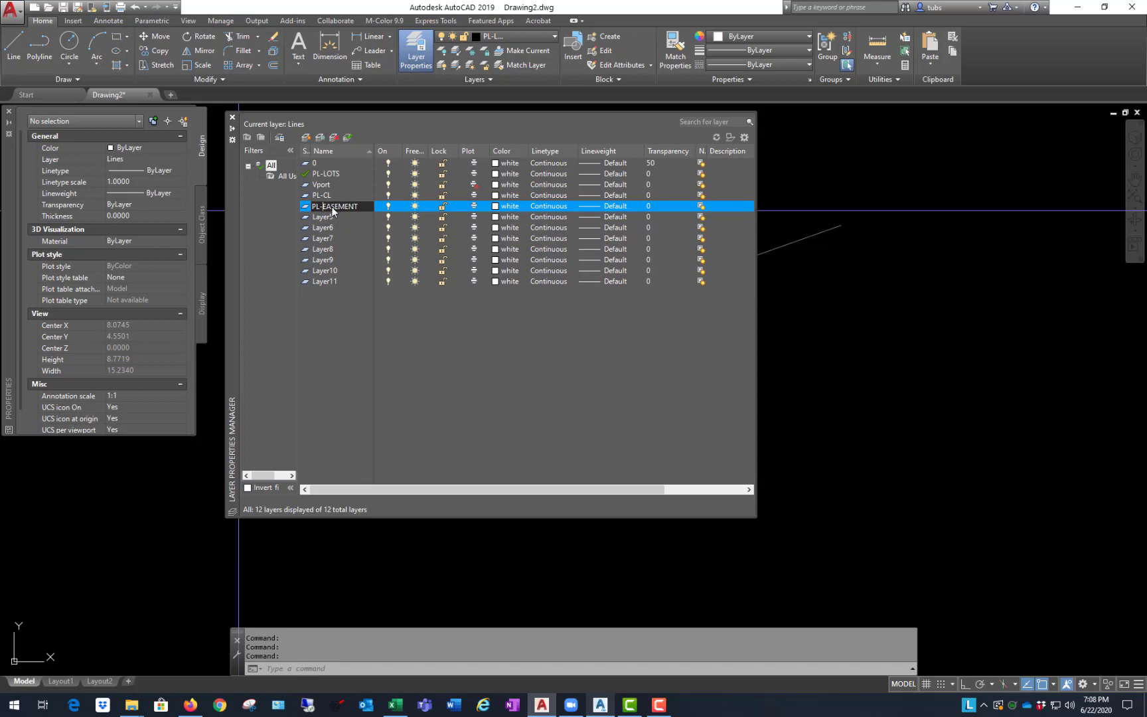
key("Return")
left_click(340, 173)
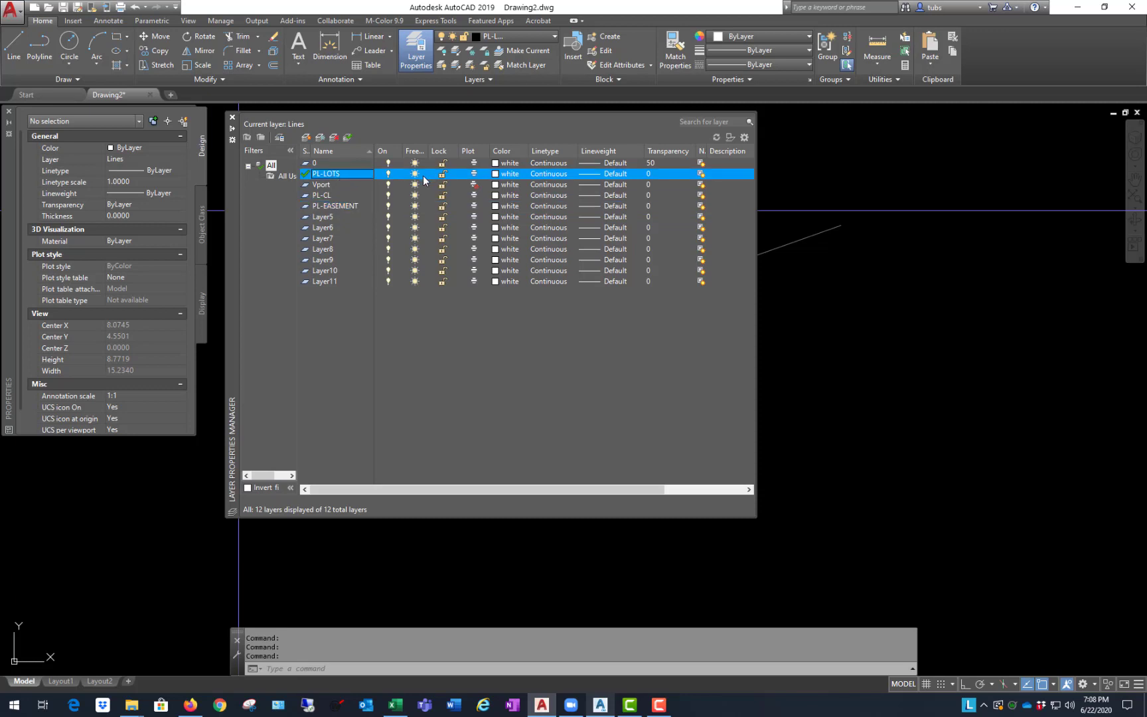
- Rename Layer5 to PL in the layer list
left_click(322, 217)
left_click(322, 218)
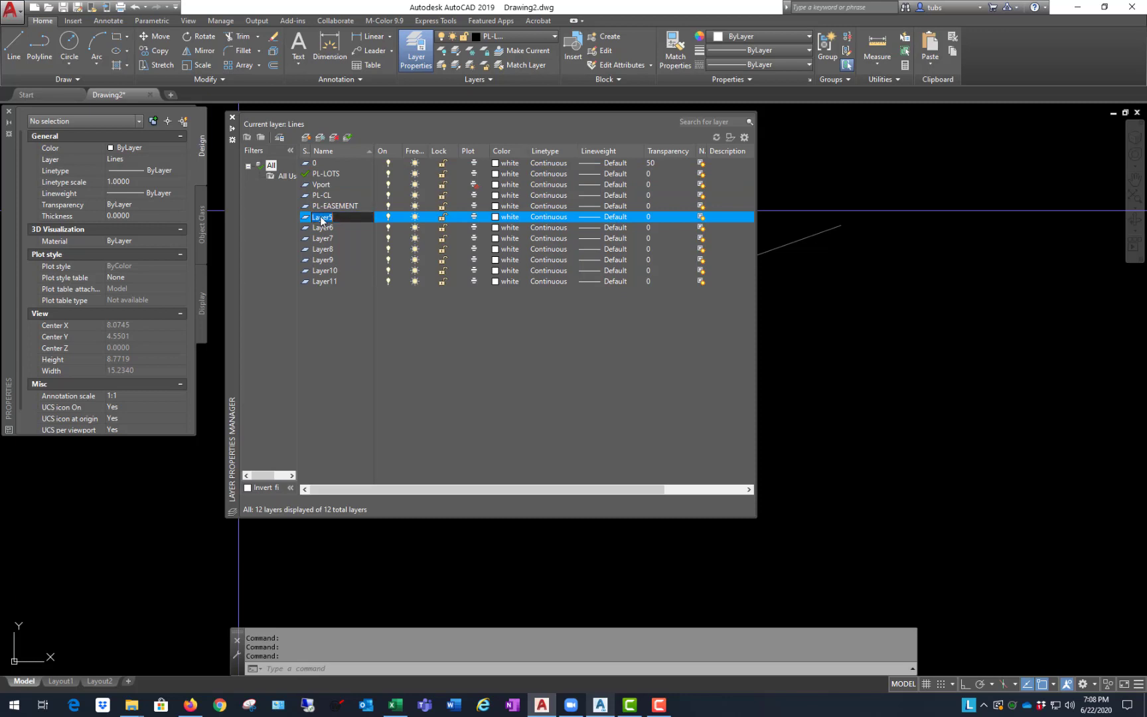
type("PL")
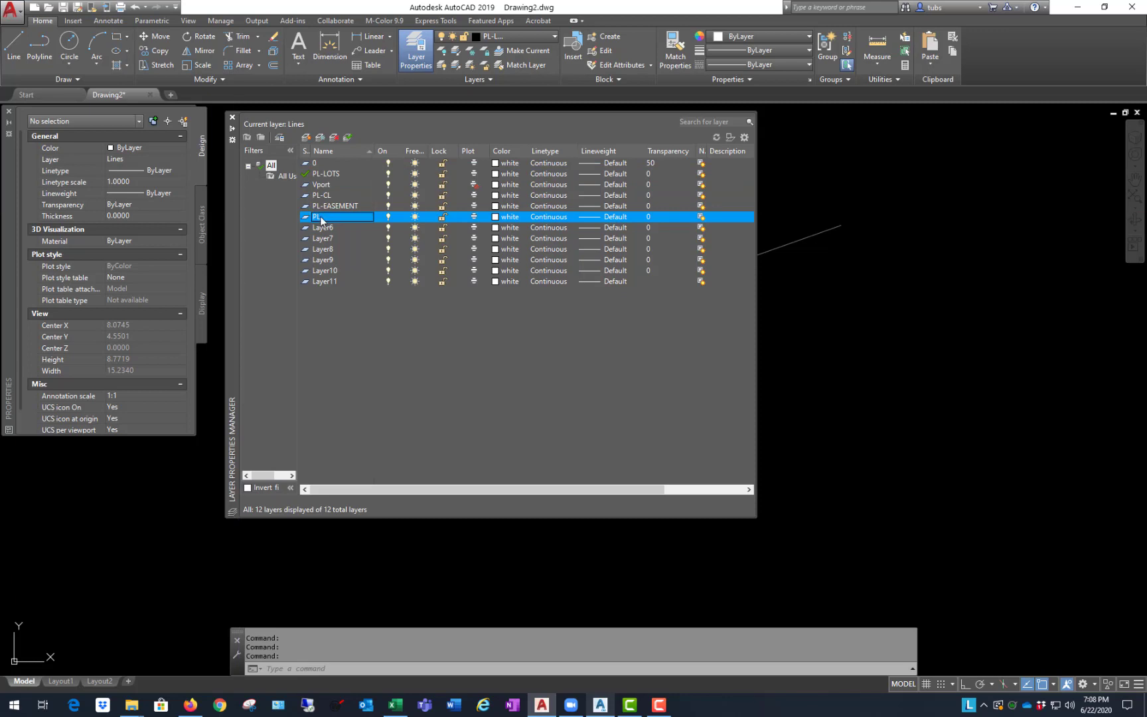
left_click(354, 175)
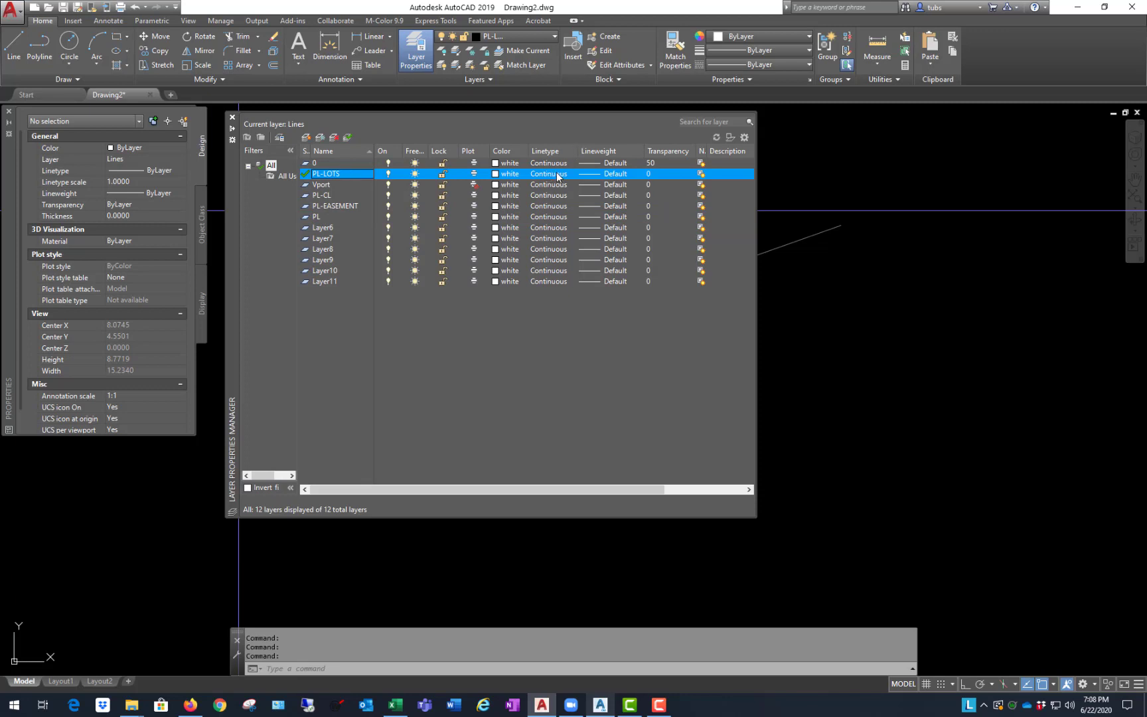
- Set the PL layer's color to blue
left_click(326, 216)
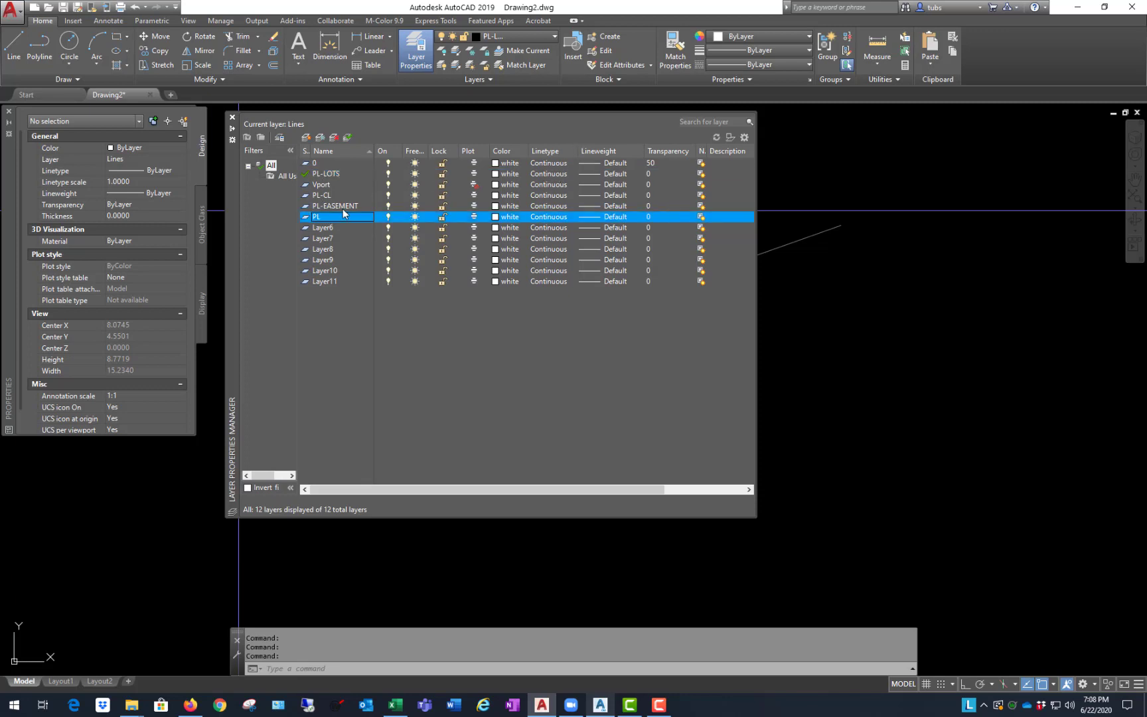
left_click(495, 217)
left_click(586, 380)
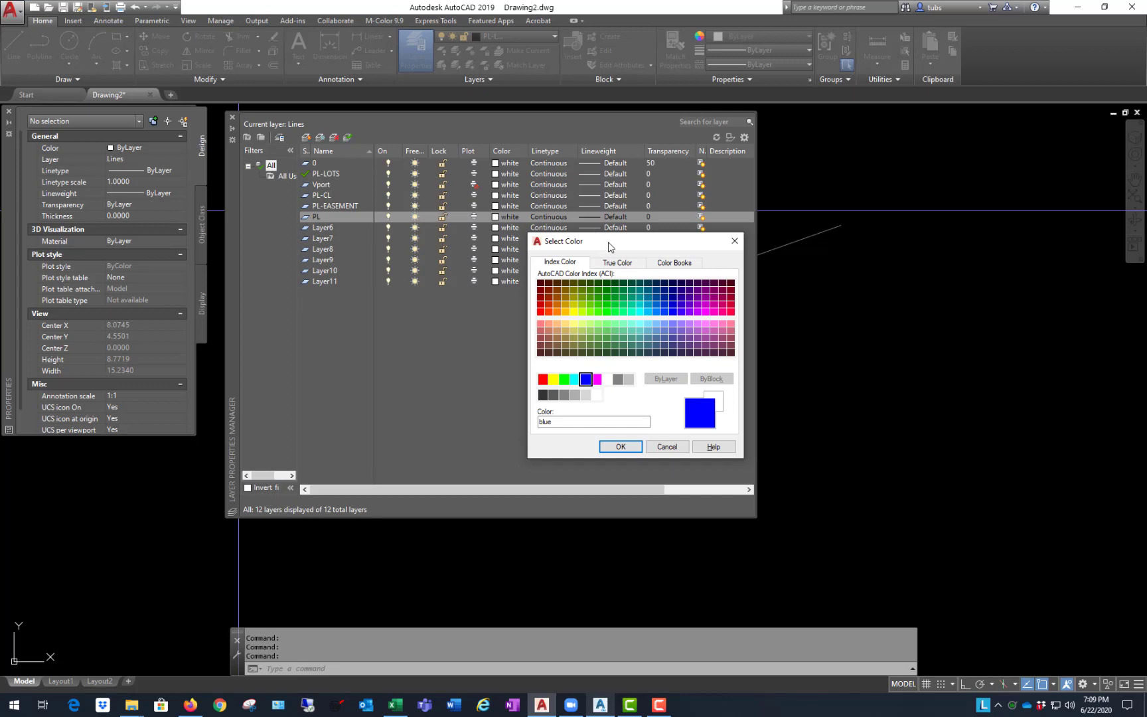
left_click_drag(608, 247, 683, 244)
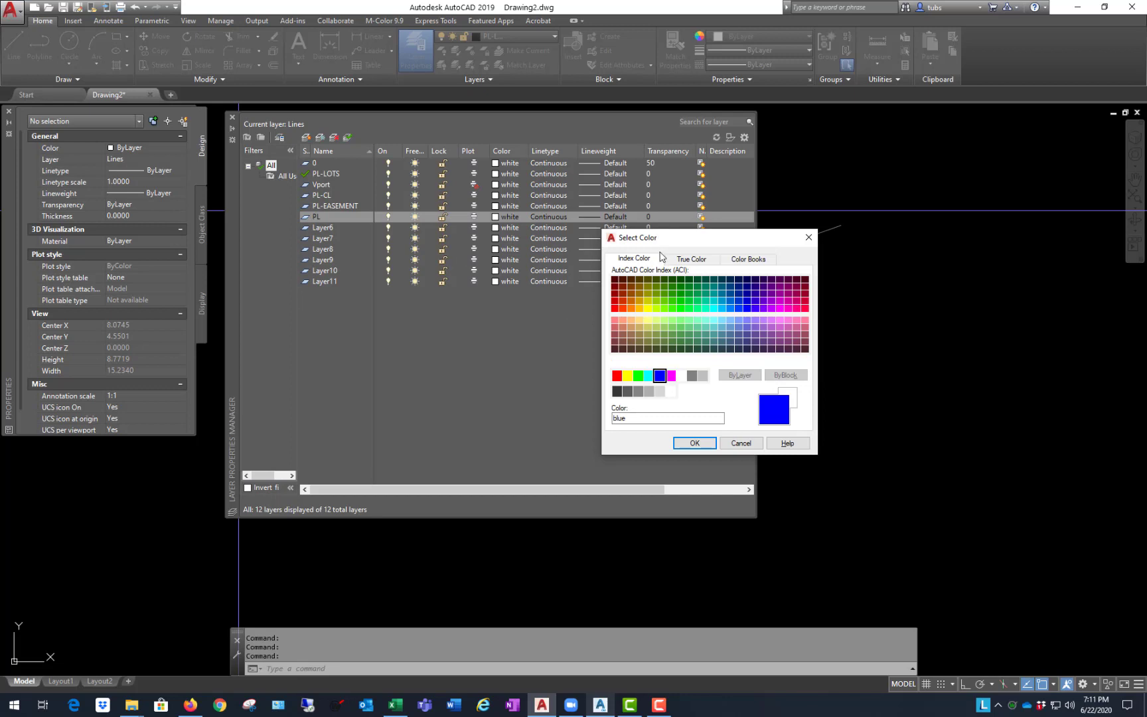
left_click_drag(690, 244, 713, 328)
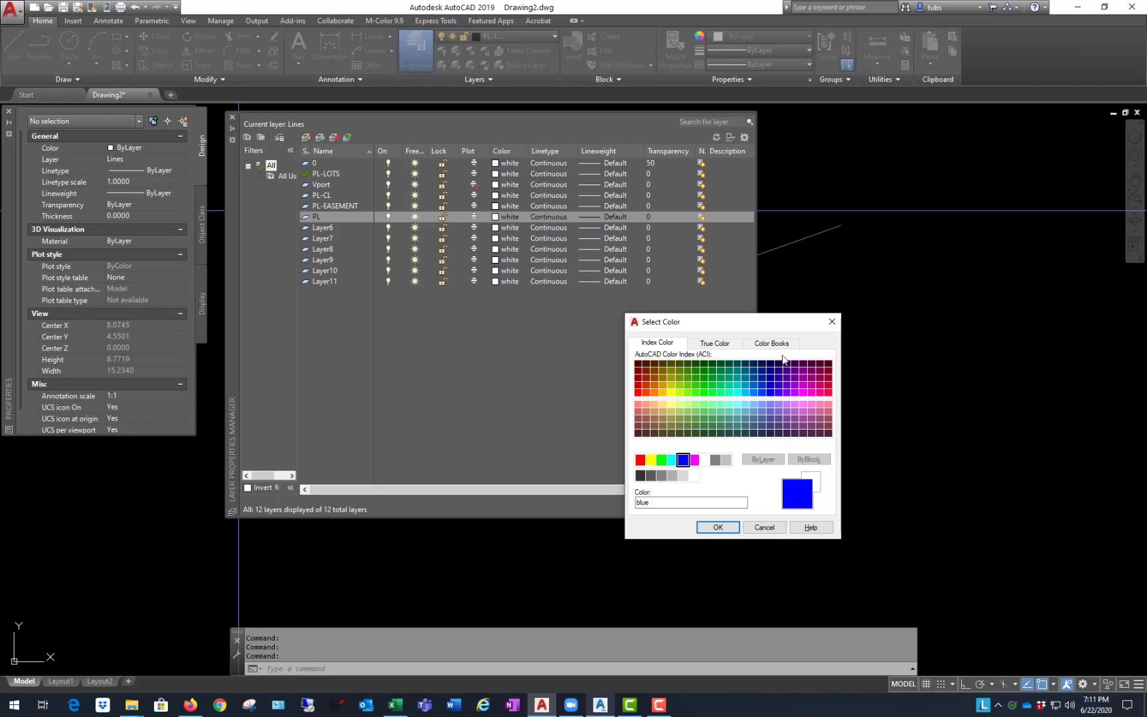
left_click(718, 527)
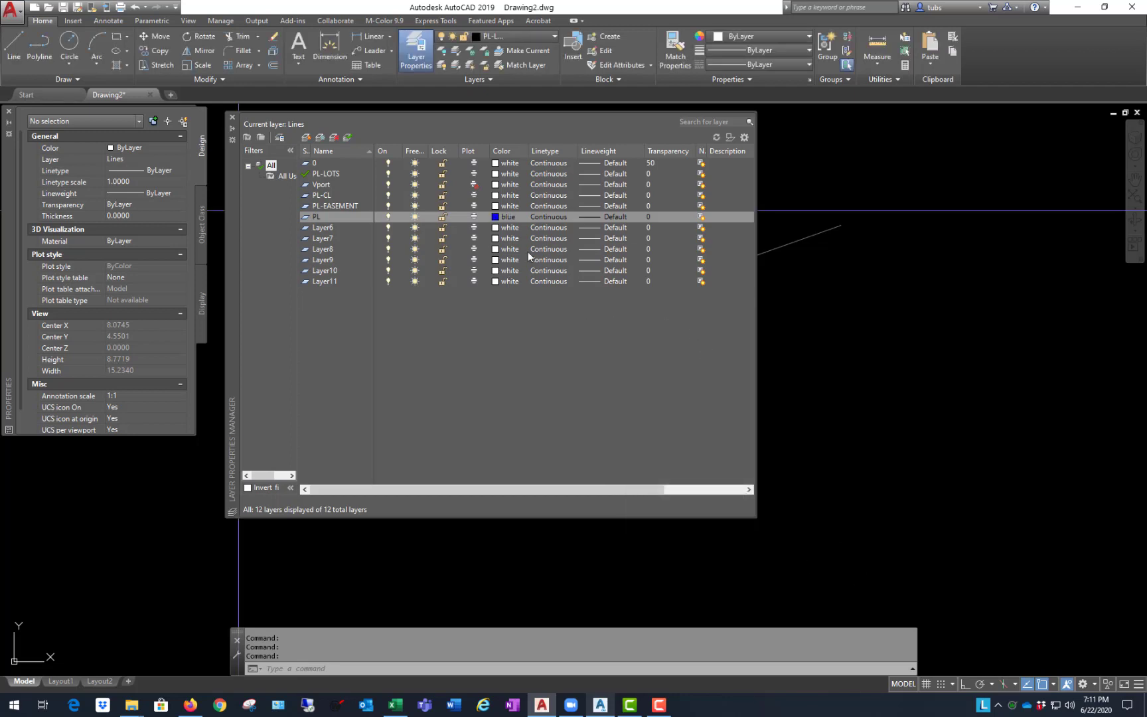
- Set the PL-EASEMENT layer's color to index color 9
left_click(340, 205)
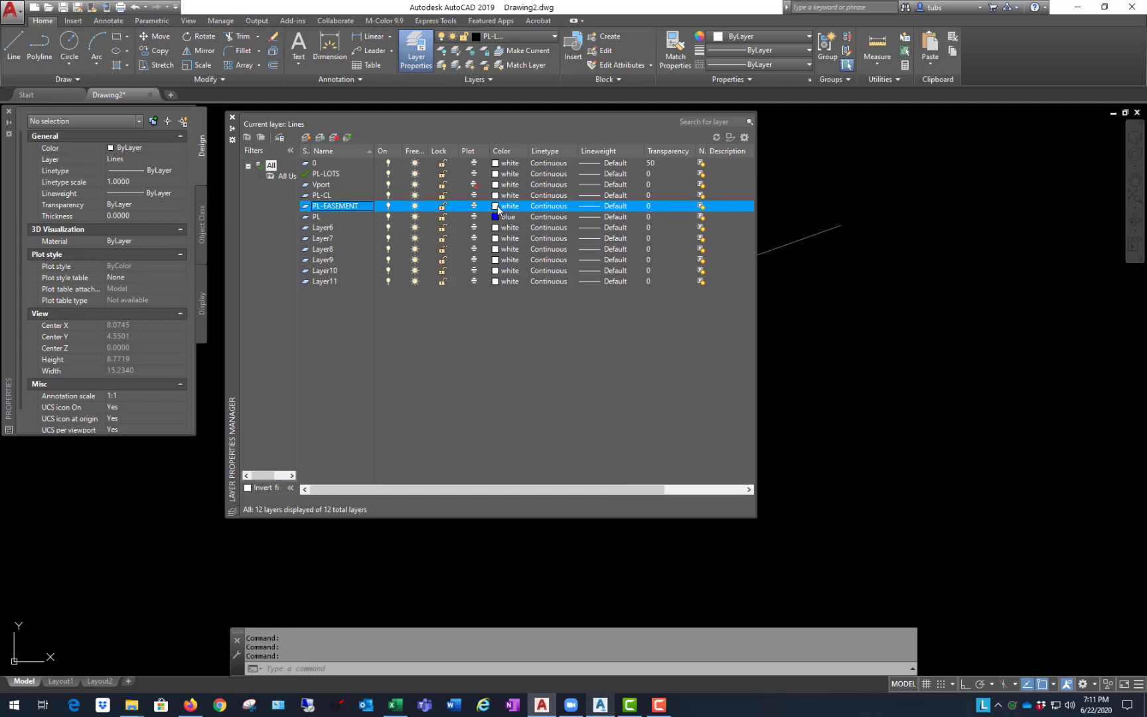
left_click(508, 206)
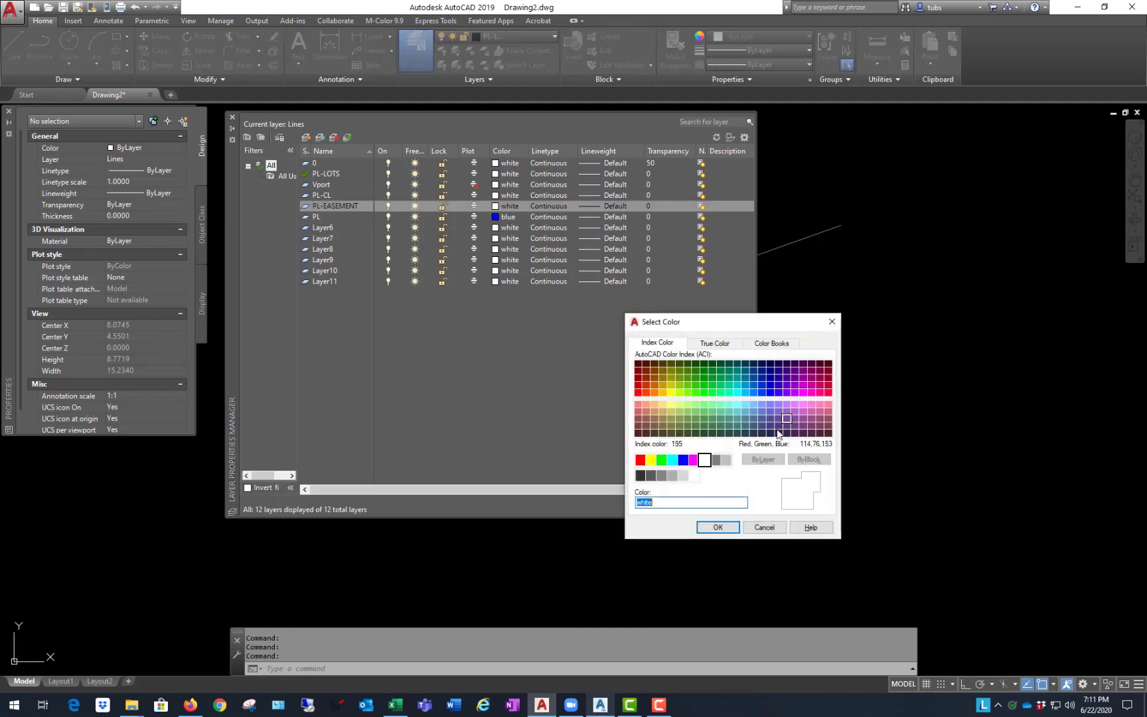
left_click(726, 460)
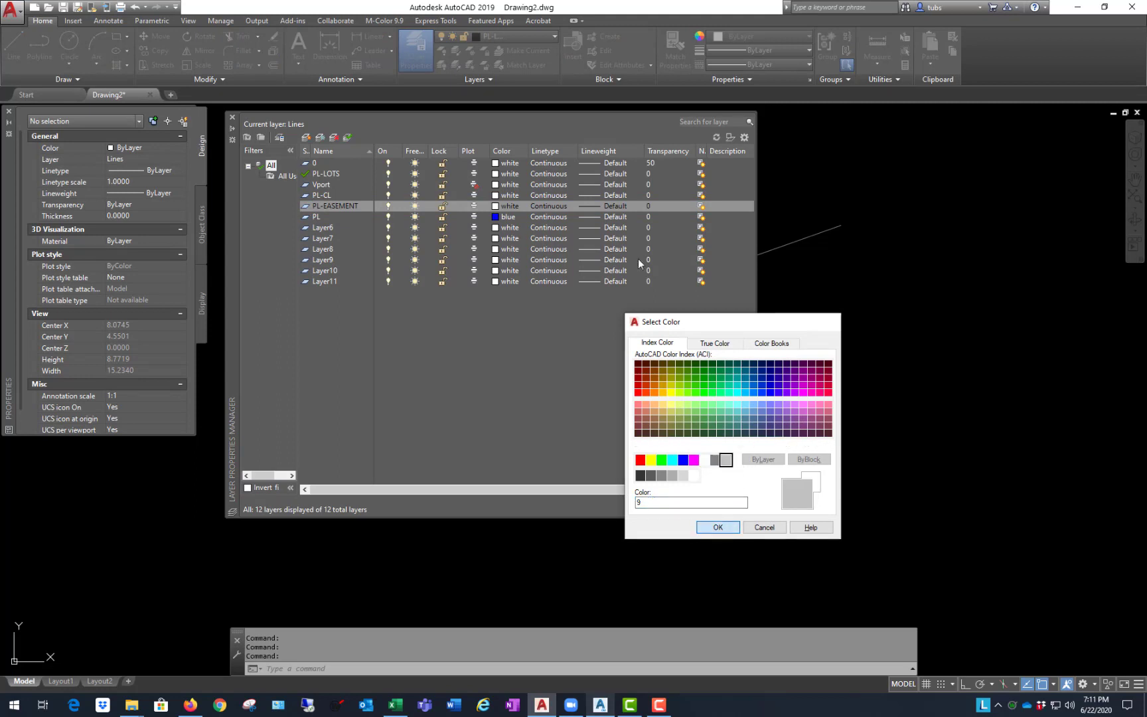
left_click(724, 529)
left_click(561, 207)
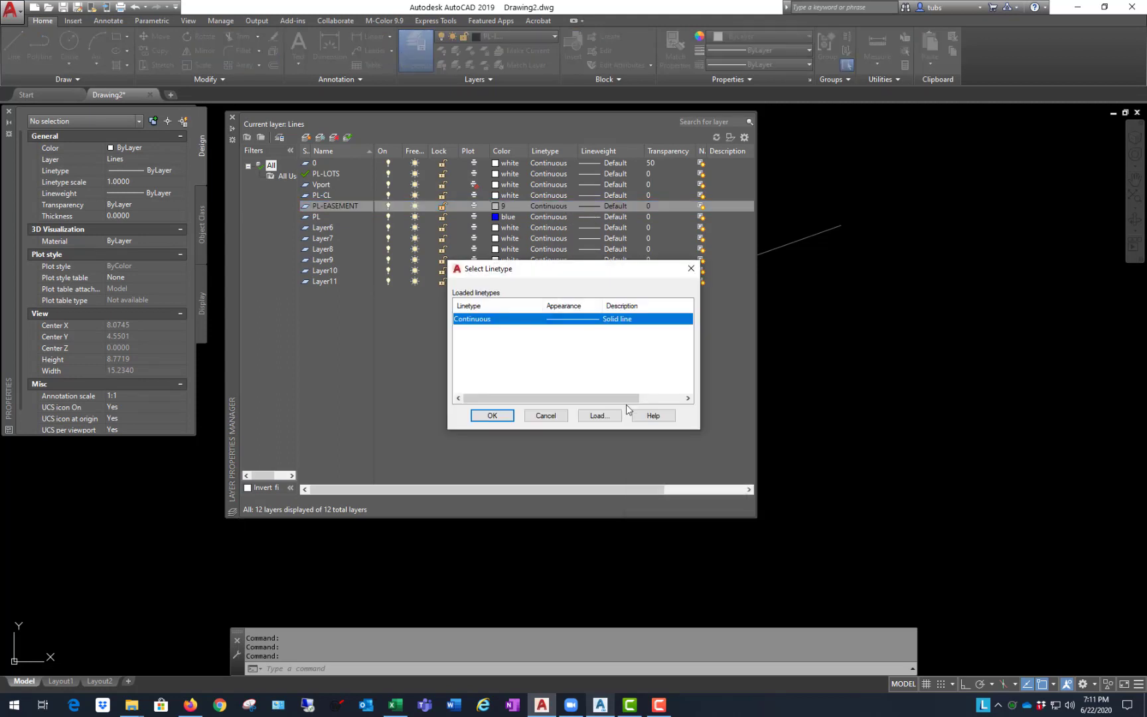
left_click(600, 416)
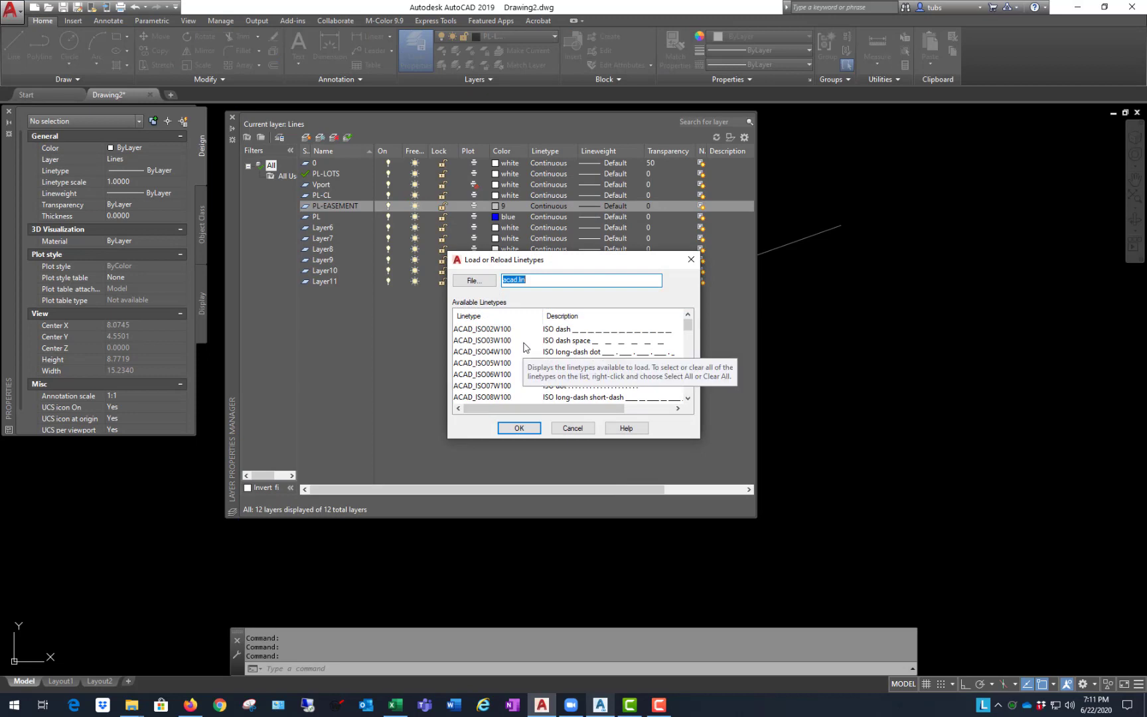
left_click(573, 428)
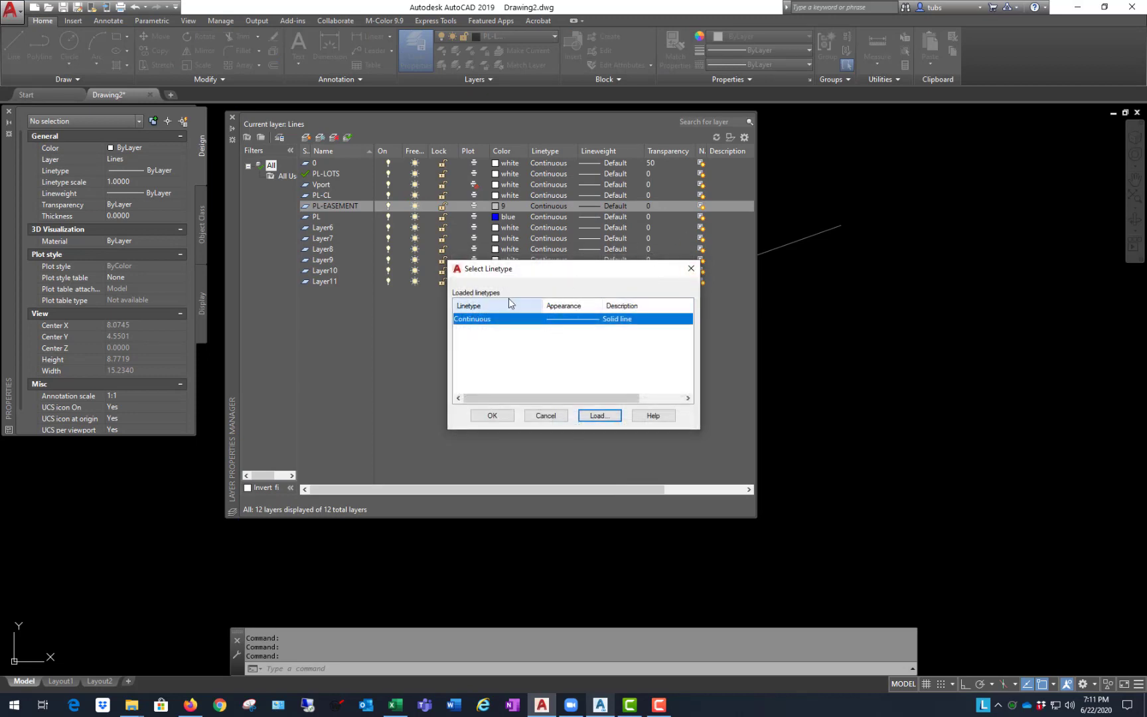
left_click(556, 416)
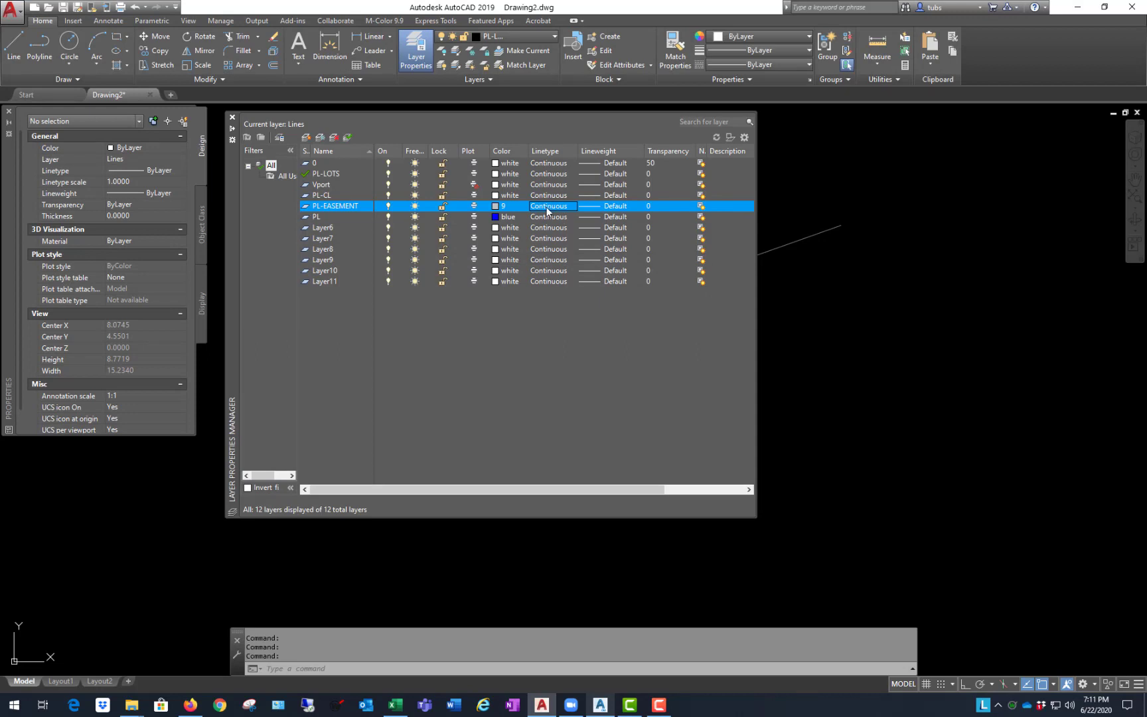
- Load all available linetypes from acad.lin while choosing a linetype for the PL-EASEMENT layer
key("Return")
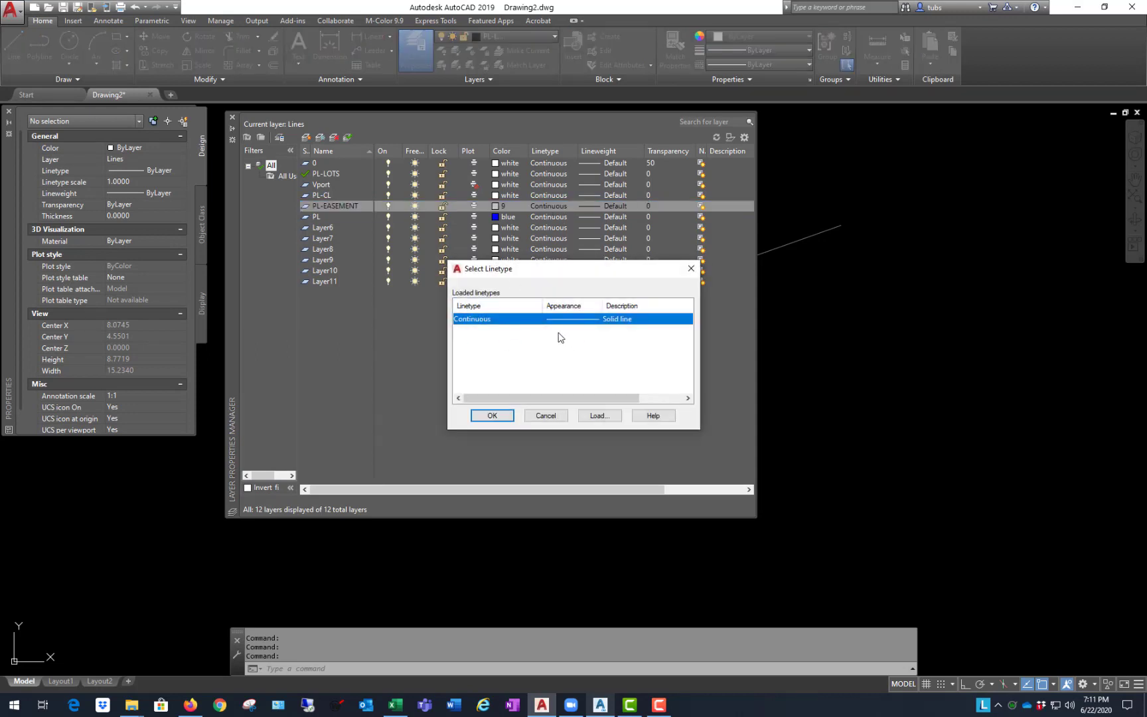
left_click(599, 415)
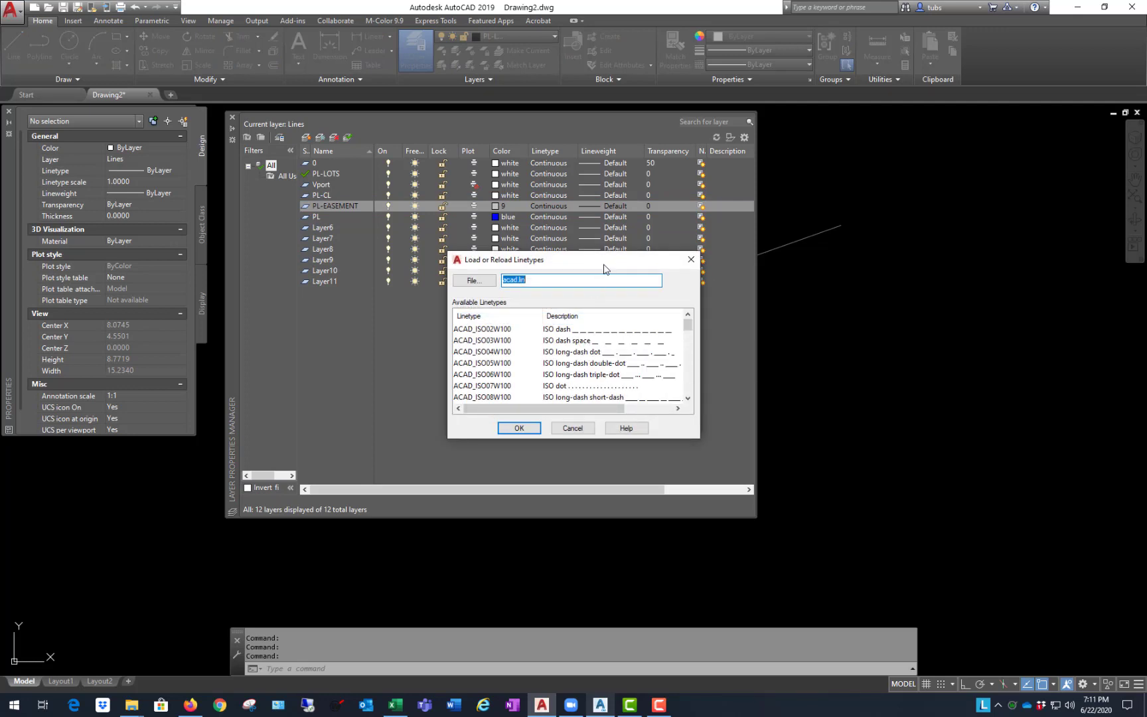
left_click_drag(633, 255, 746, 198)
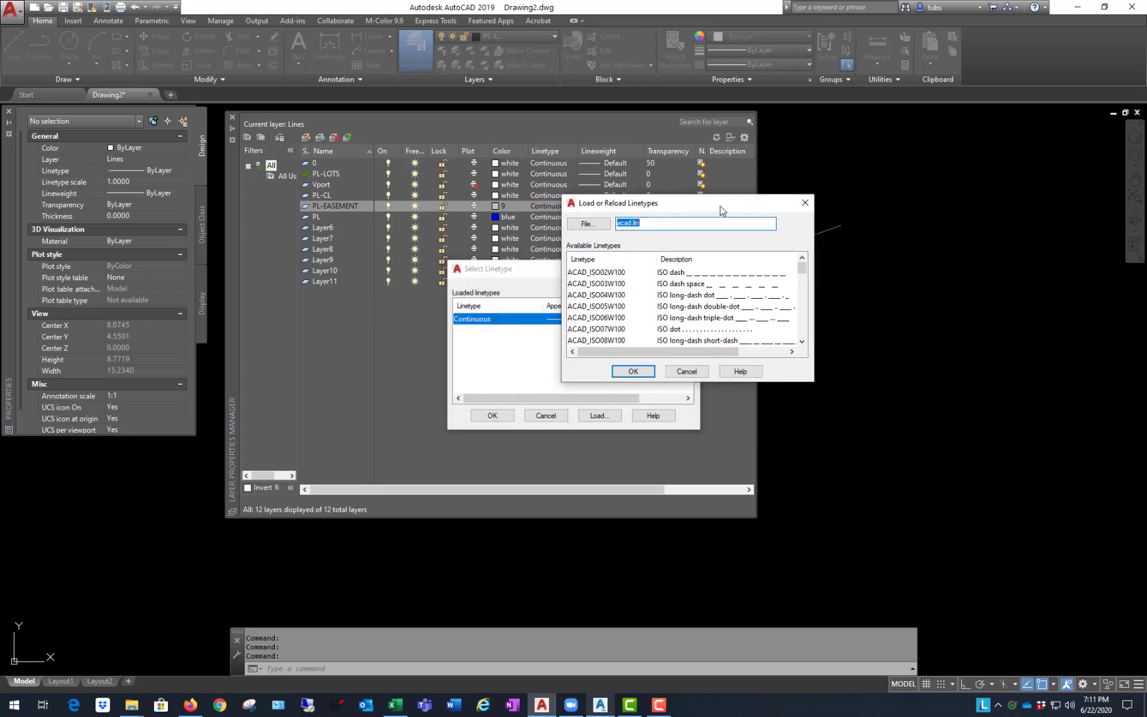
left_click(648, 225)
mouse_move(804, 273)
left_mouse_down()
mouse_move(808, 353)
mouse_move(810, 265)
left_mouse_up()
key("ctrl+a")
left_click(643, 276)
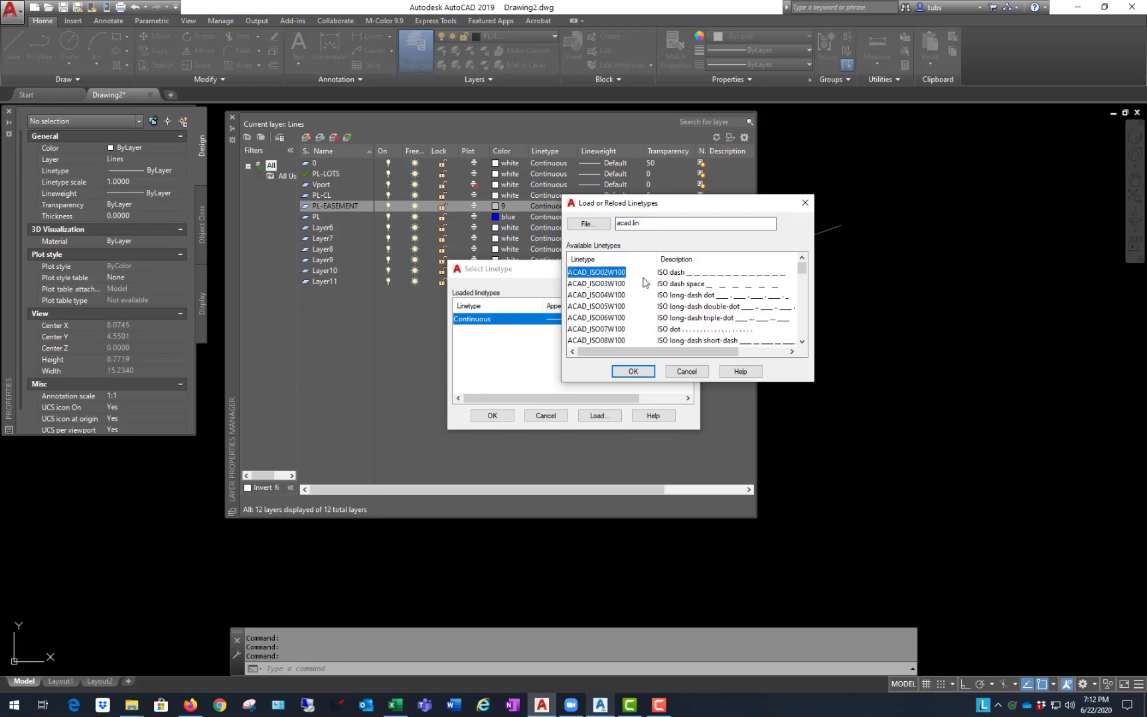
key("ctrl+a")
left_click(631, 371)
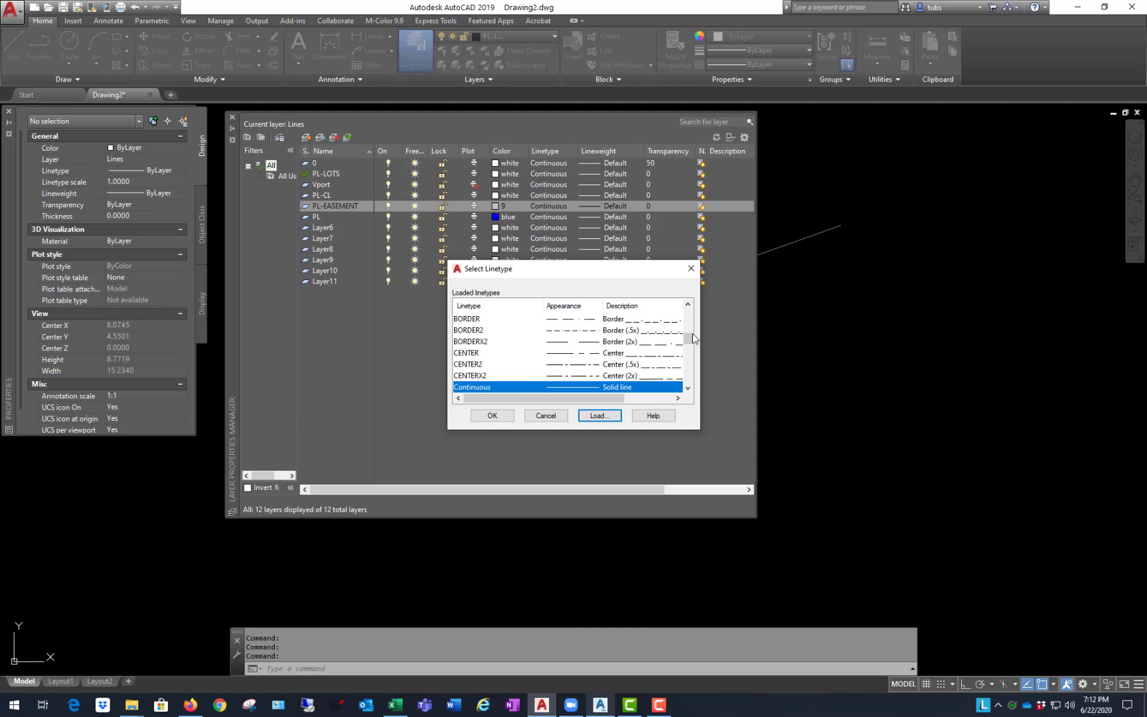
- Assign the HIDDEN linetype to the PL-EASEMENT layer
left_click_drag(689, 337, 699, 304)
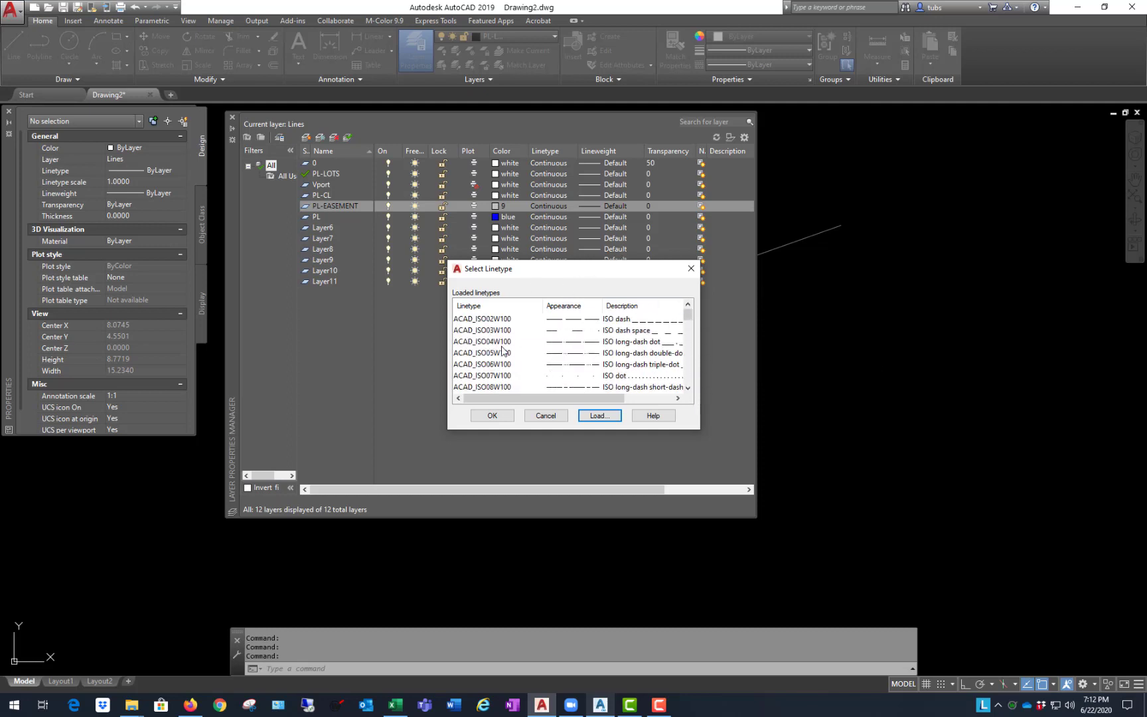
scroll(527, 355, "down", 7)
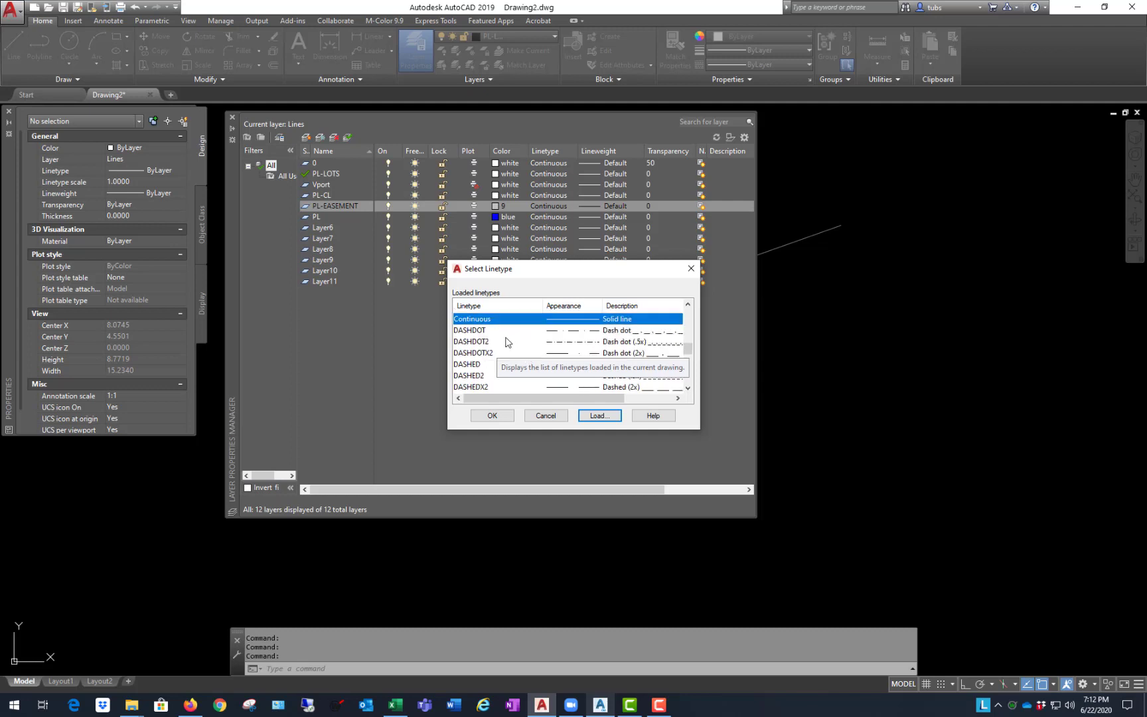
scroll(508, 342, "down", 2)
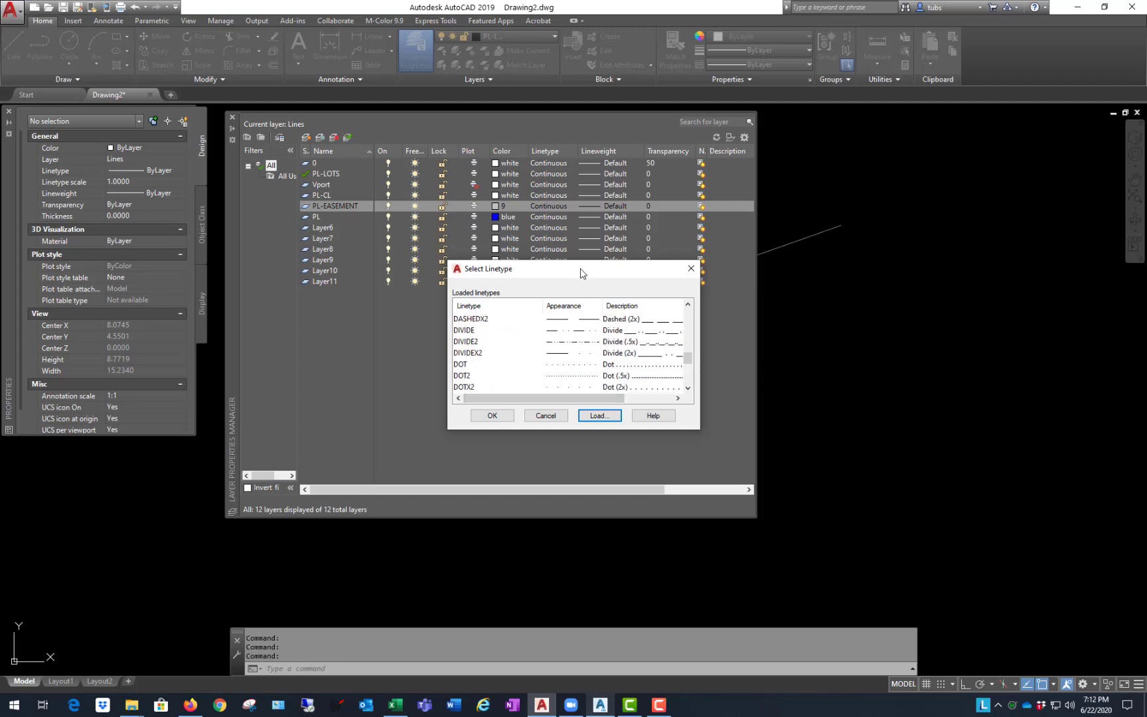
left_click_drag(581, 272, 607, 249)
scroll(531, 338, "down", 2)
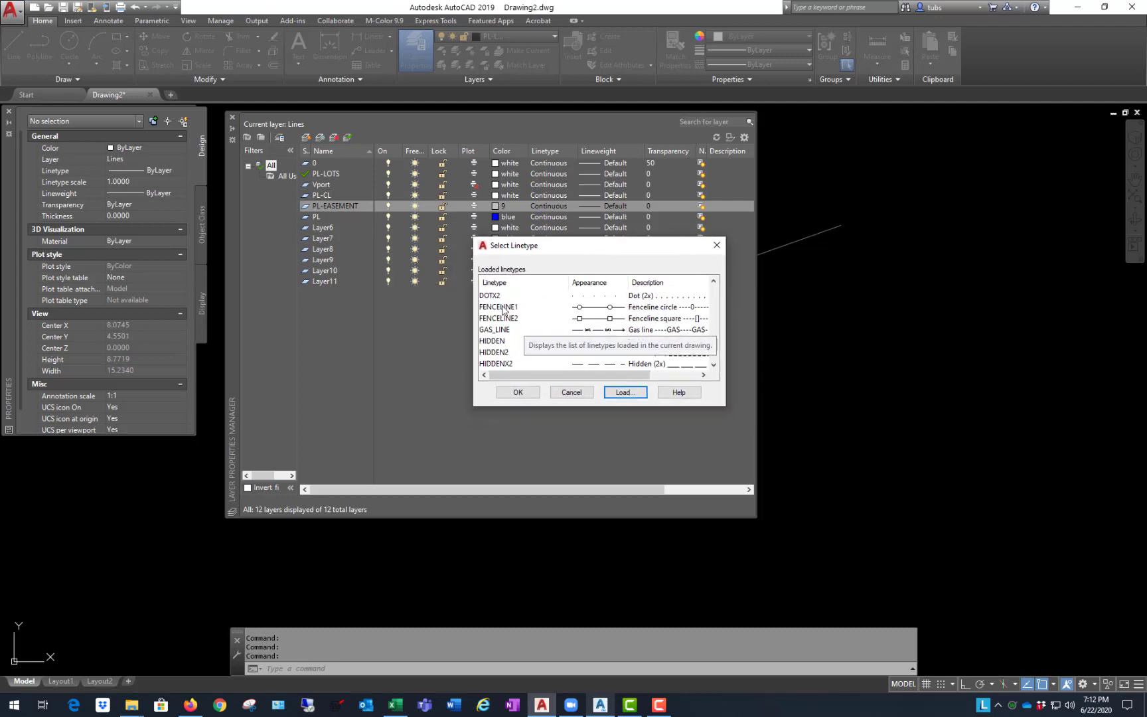
scroll(503, 309, "up", 2)
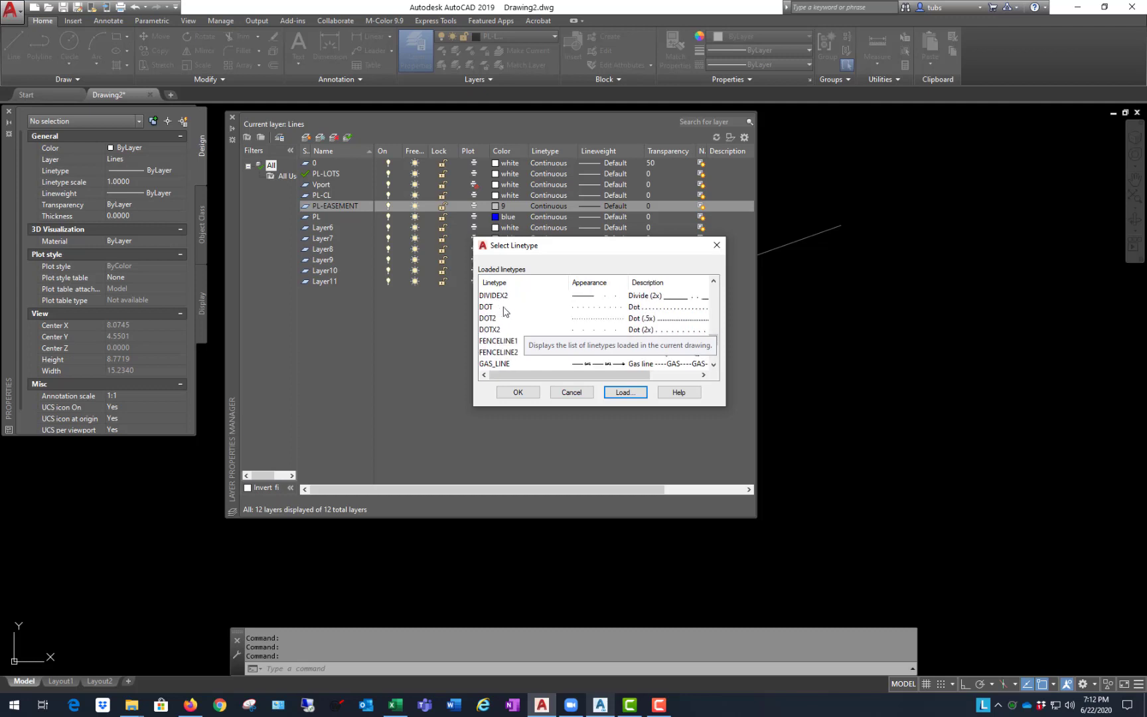
scroll(504, 318, "down", 2)
scroll(500, 325, "down", 1)
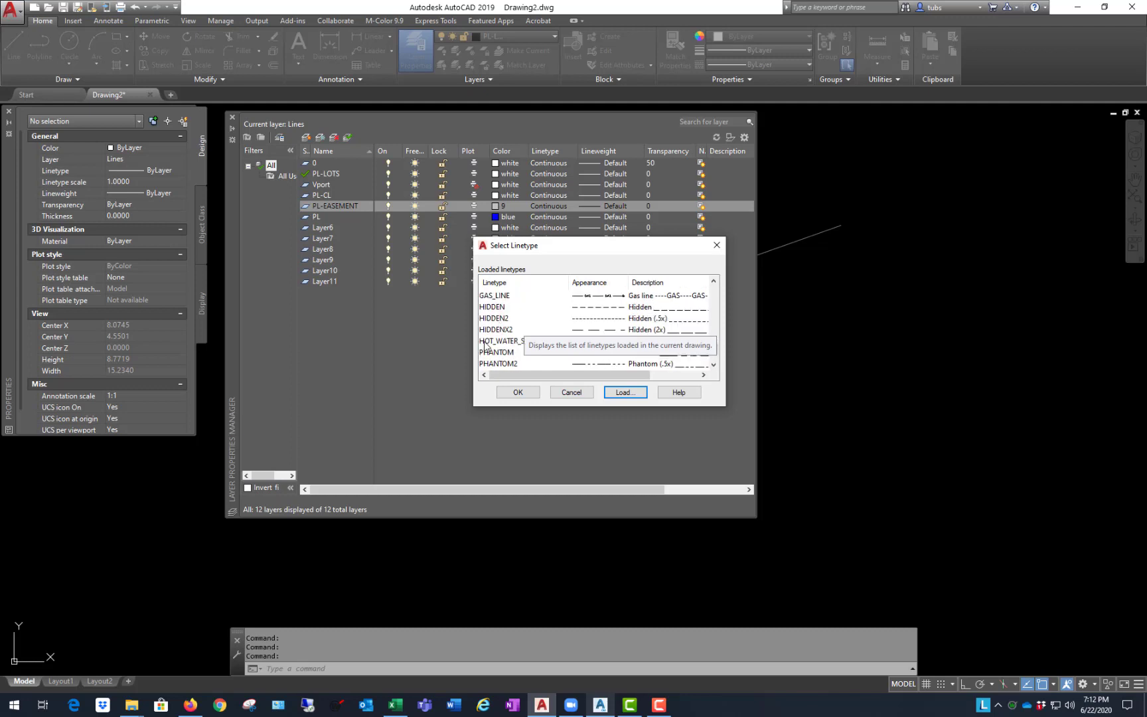
left_click(496, 307)
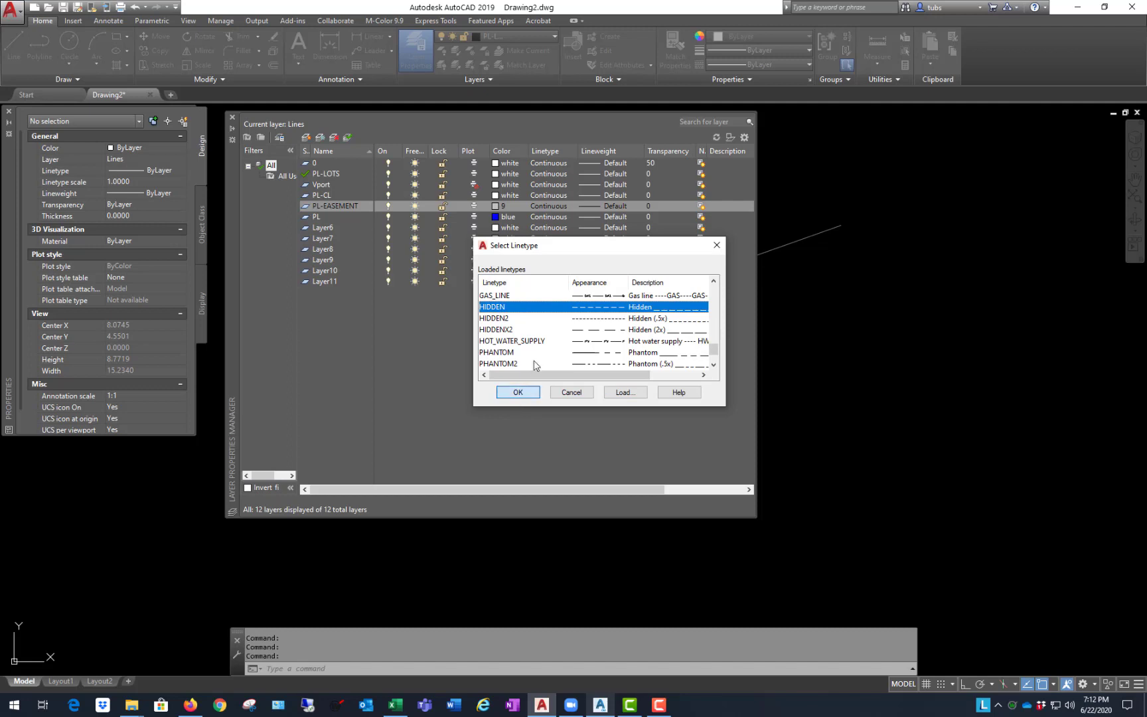
left_click(519, 393)
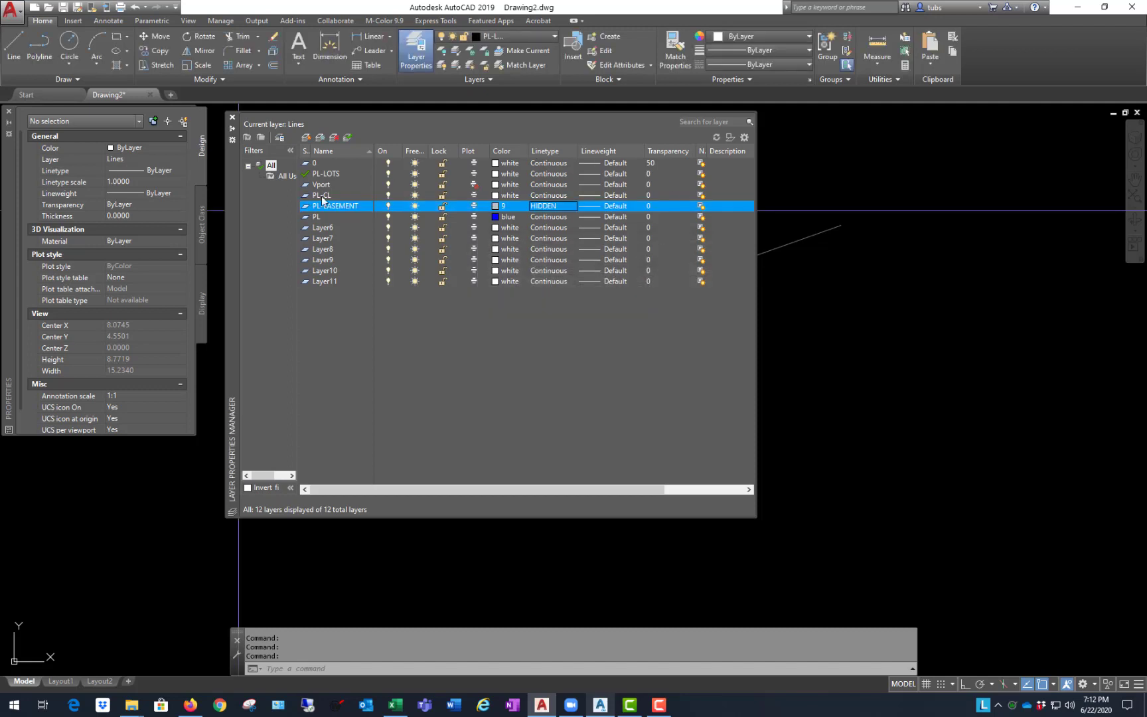
- Set the PL-CL layer's color to index color 11 and its linetype to CENTER2
left_click(508, 195)
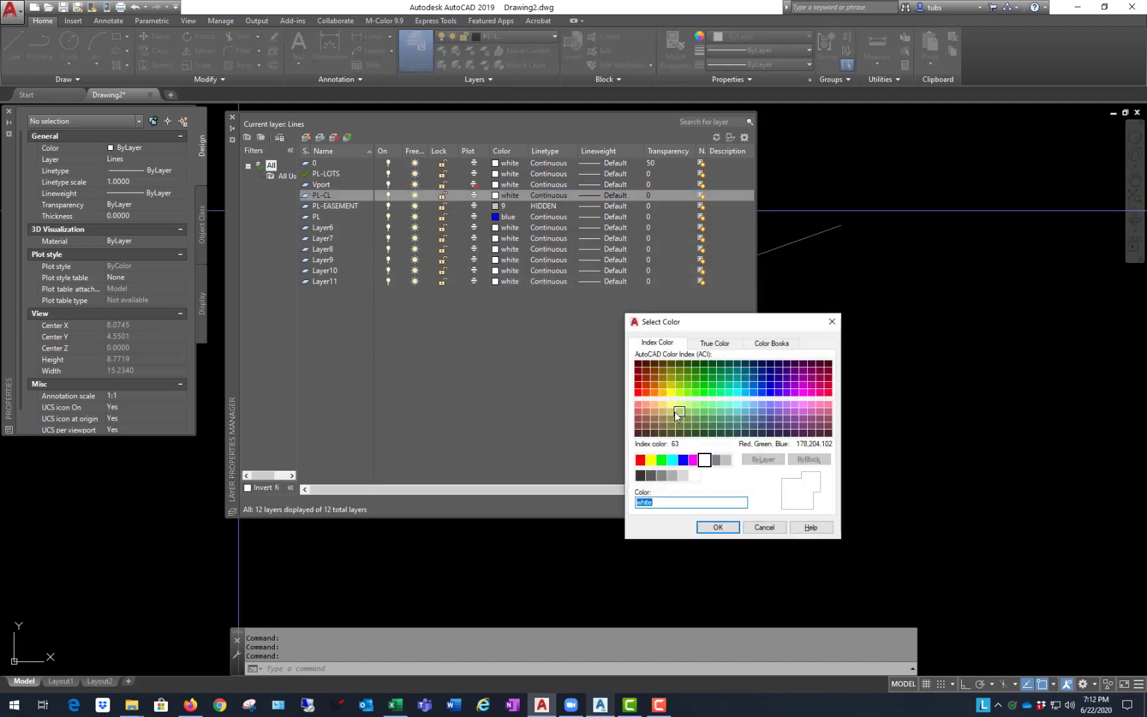
left_click(638, 403)
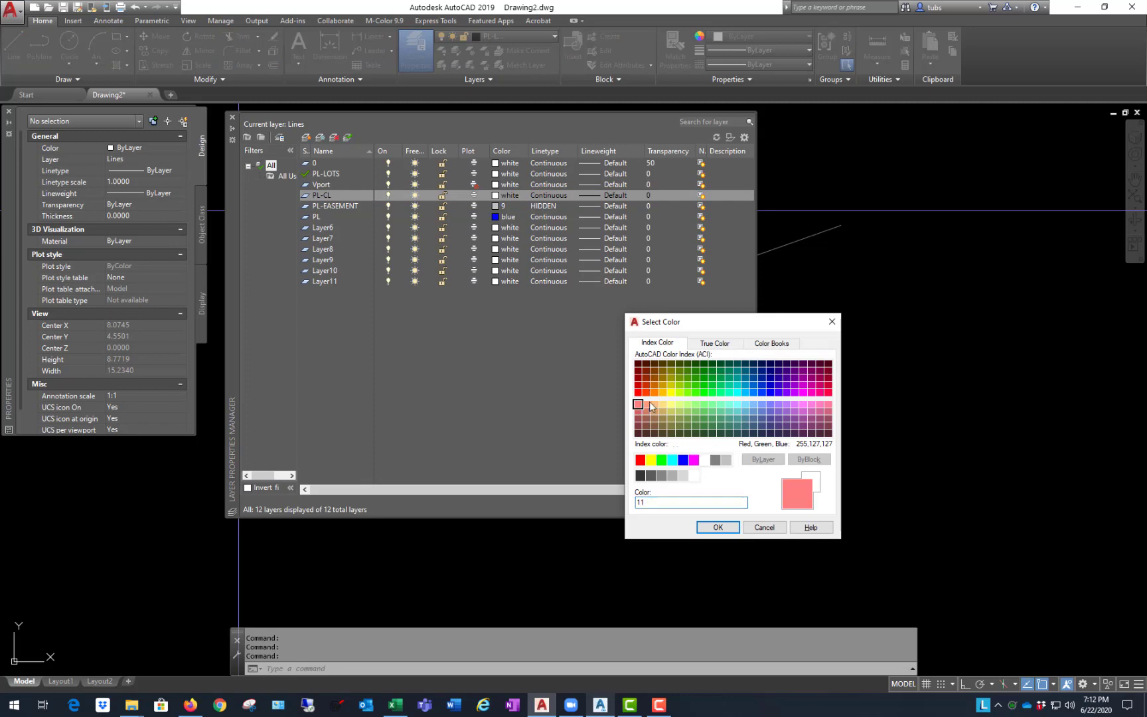
left_click(718, 527)
left_click(558, 196)
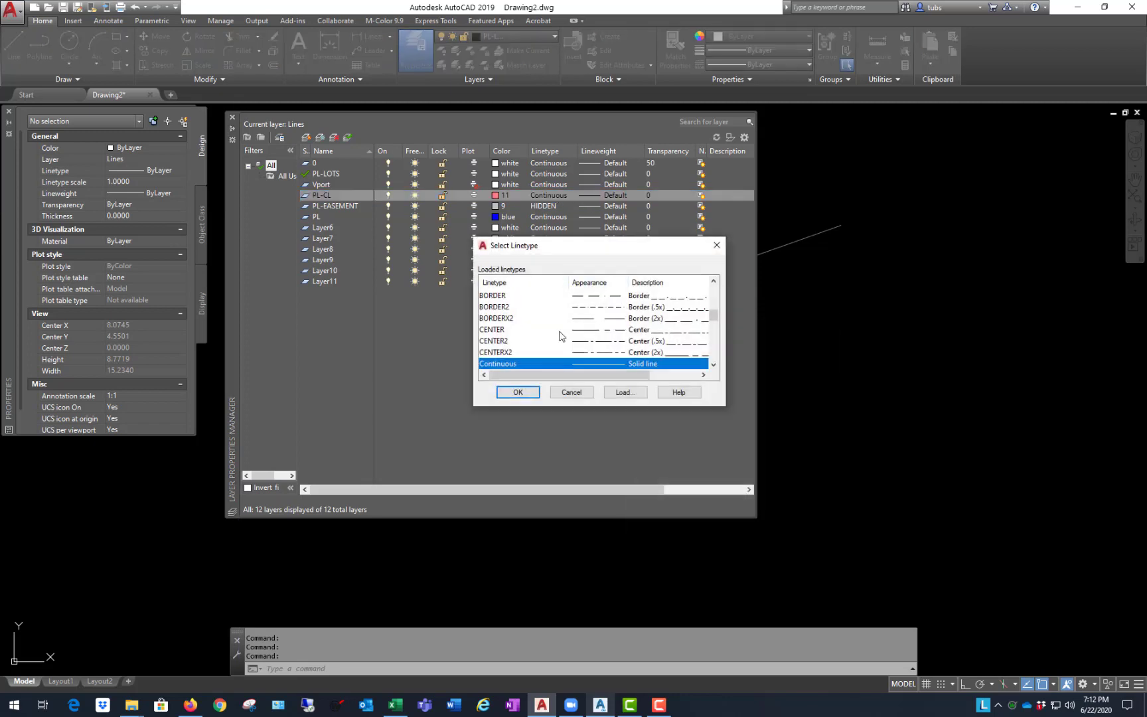
left_click(501, 340)
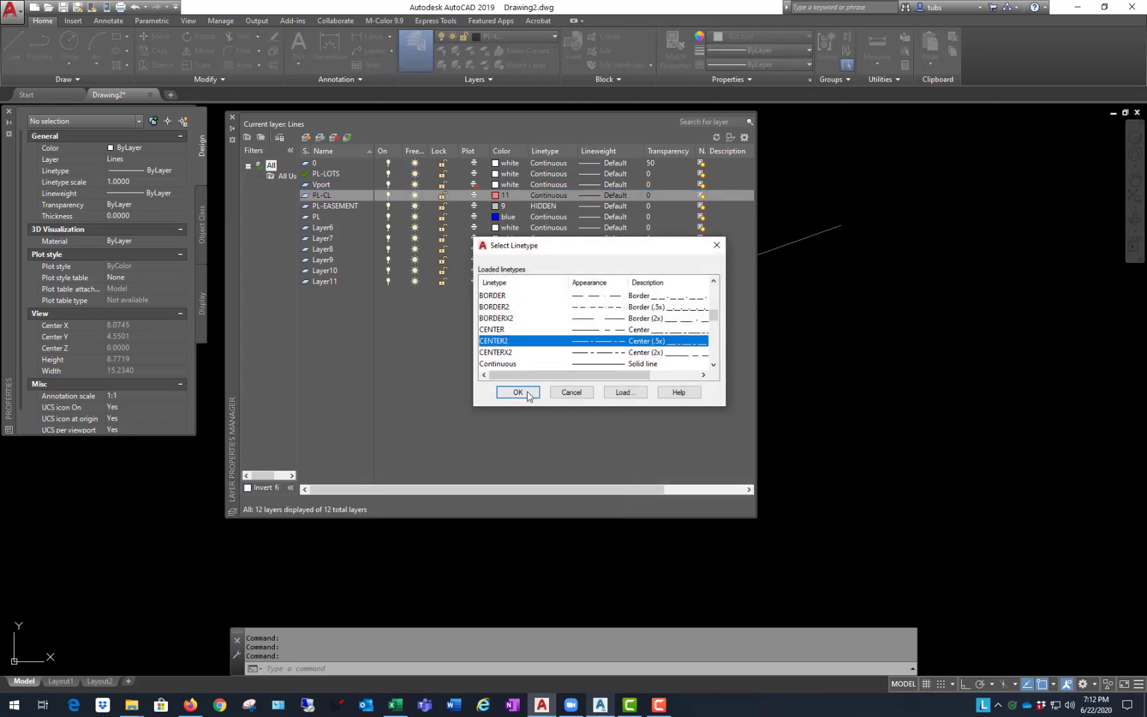
left_click(517, 393)
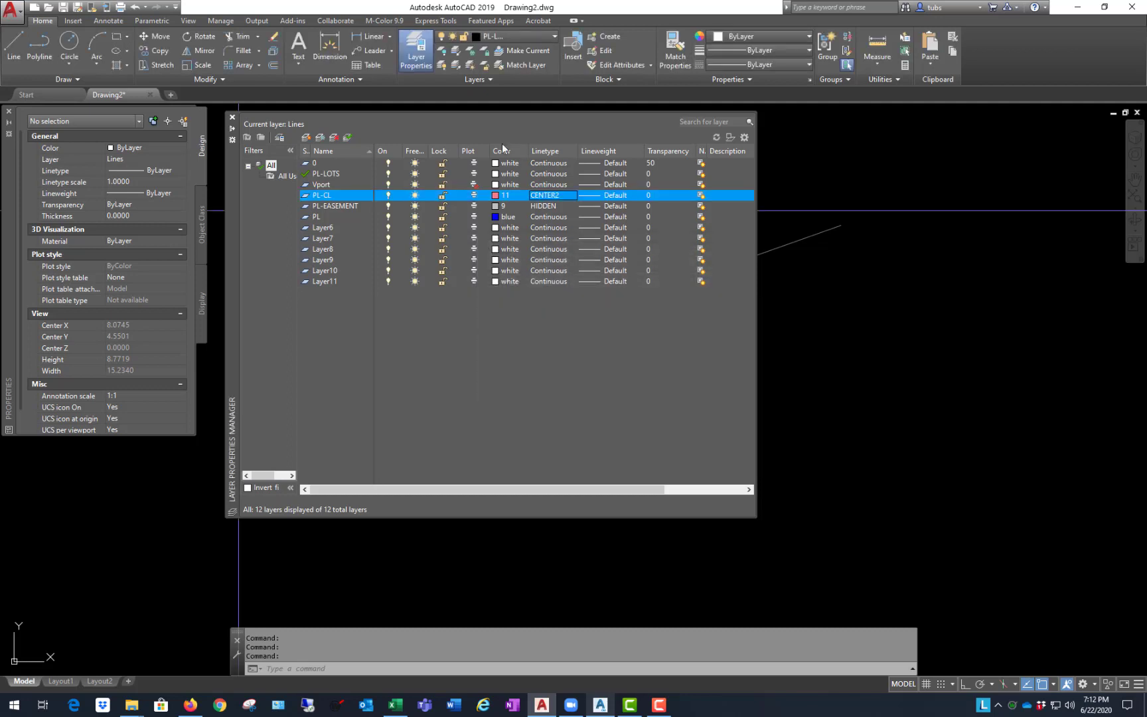
- Set the PL-LOTS layer's color to yellow
left_click(350, 173)
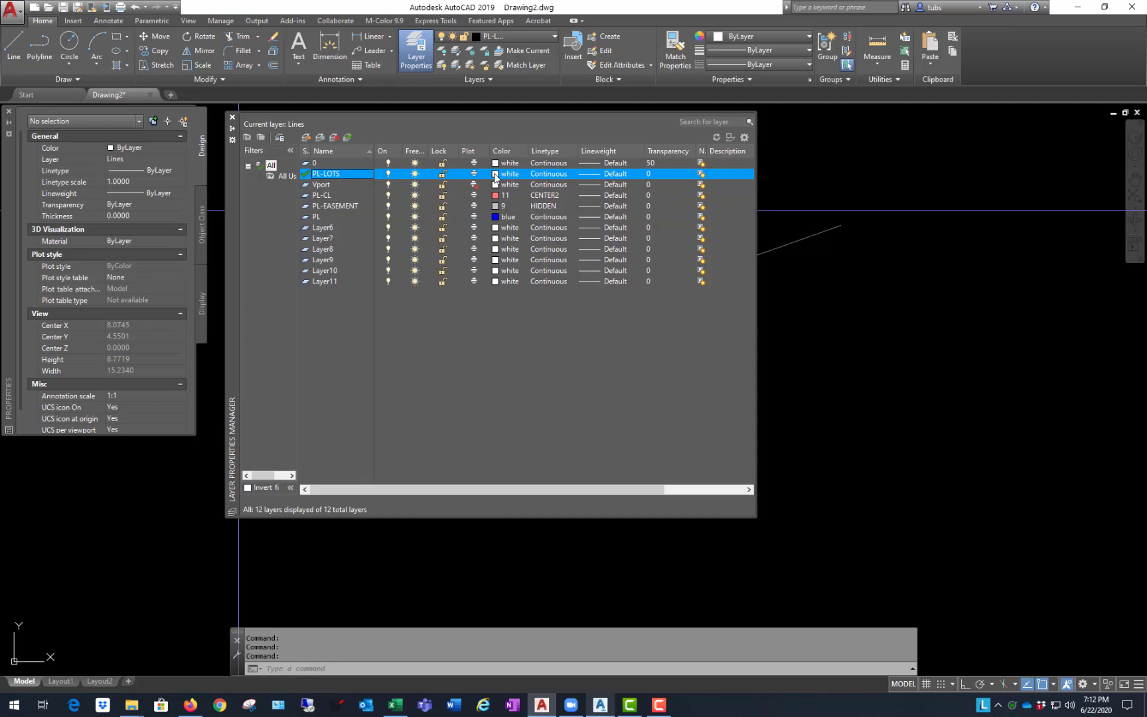
left_click(508, 173)
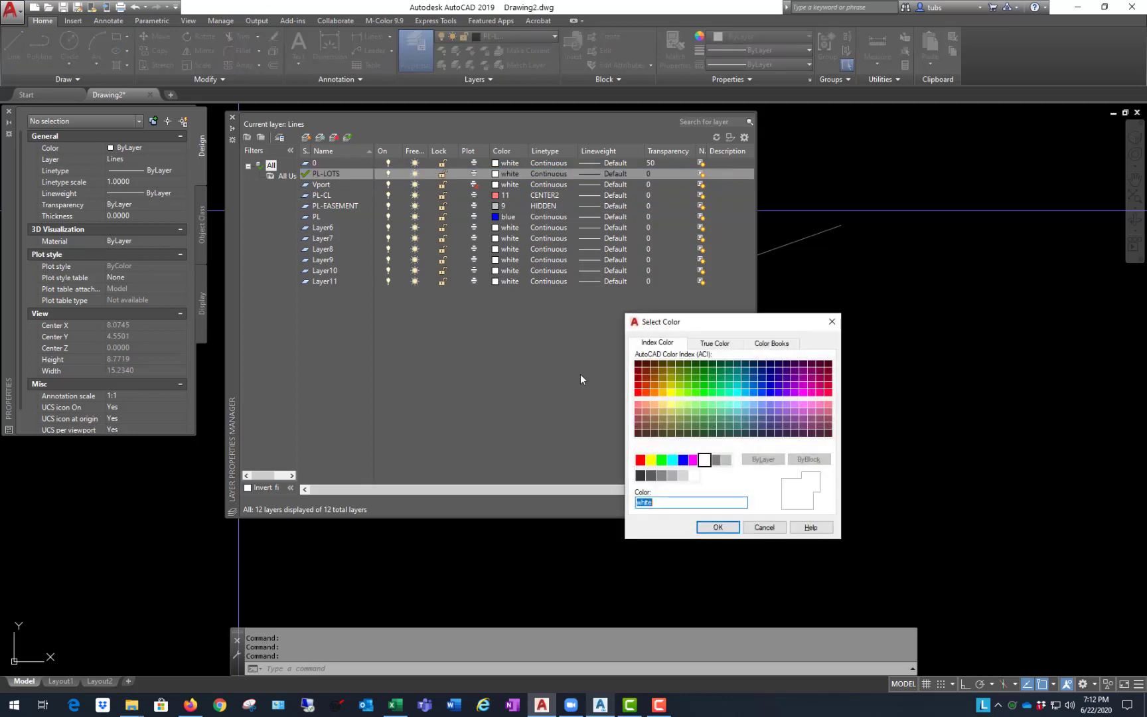
left_click(651, 459)
left_click(718, 527)
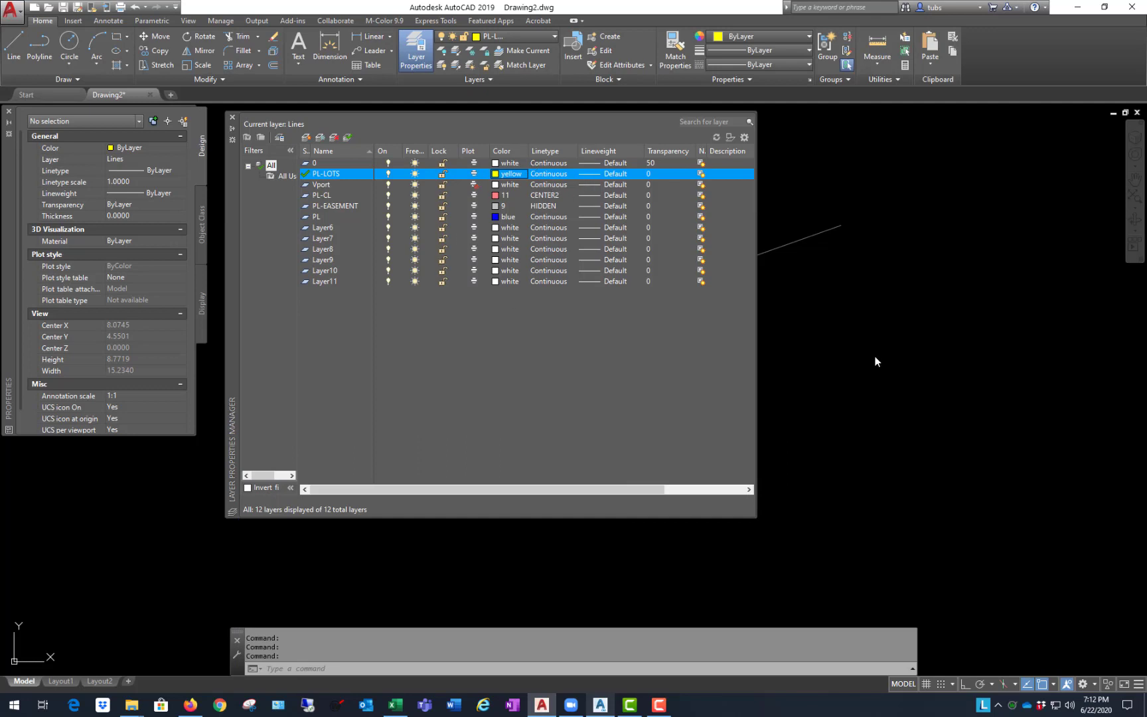
- Draw a large rectangular property outline with a perimeter of about 56.6 units, overlapping the upper end of the existing diagonal line
scroll(491, 240, "down", 1)
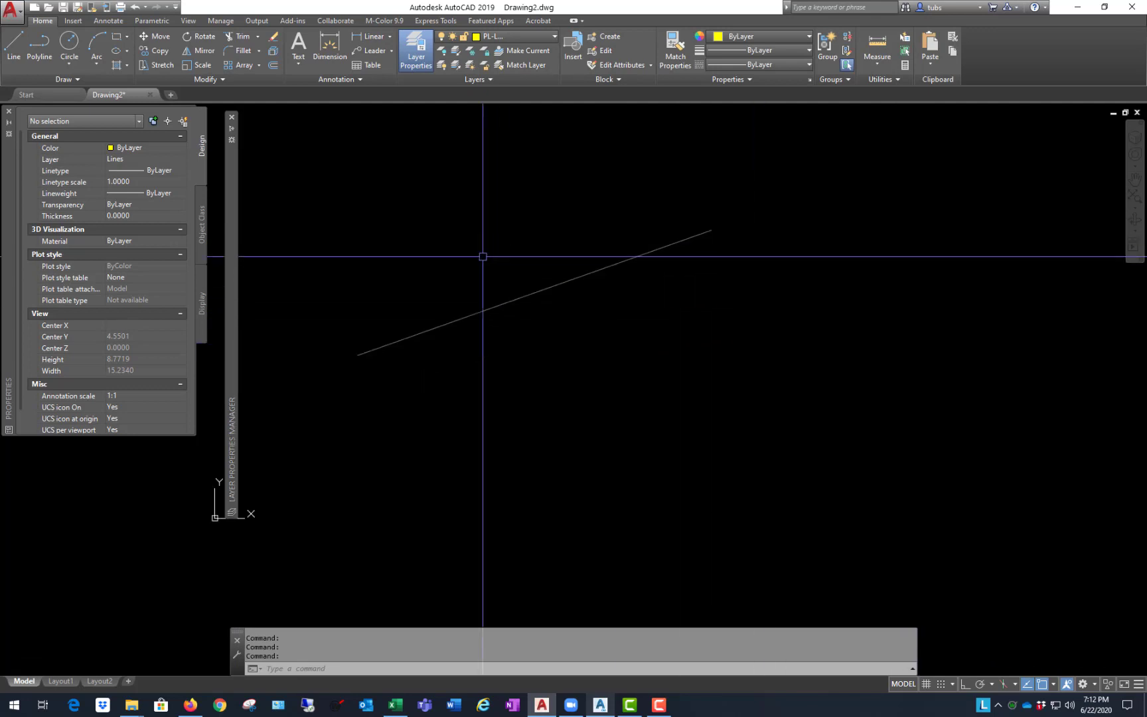
scroll(419, 272, "down", 1)
scroll(478, 323, "up", 1)
scroll(536, 372, "down", 1)
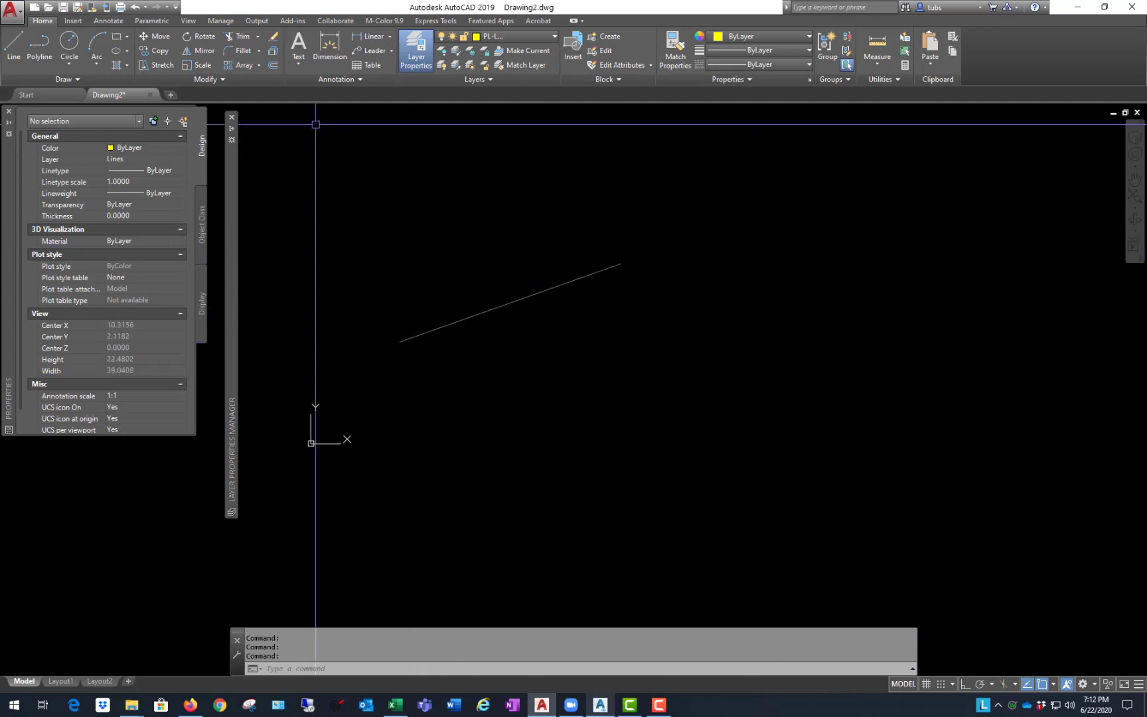
left_click(117, 36)
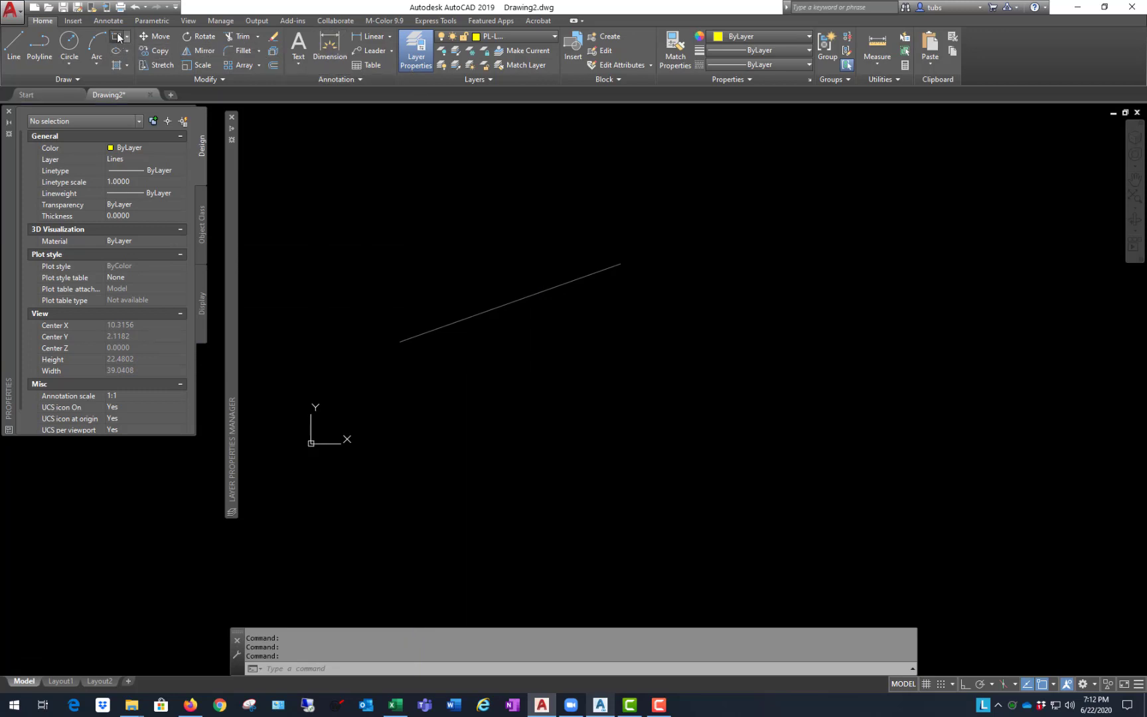
left_click(492, 523)
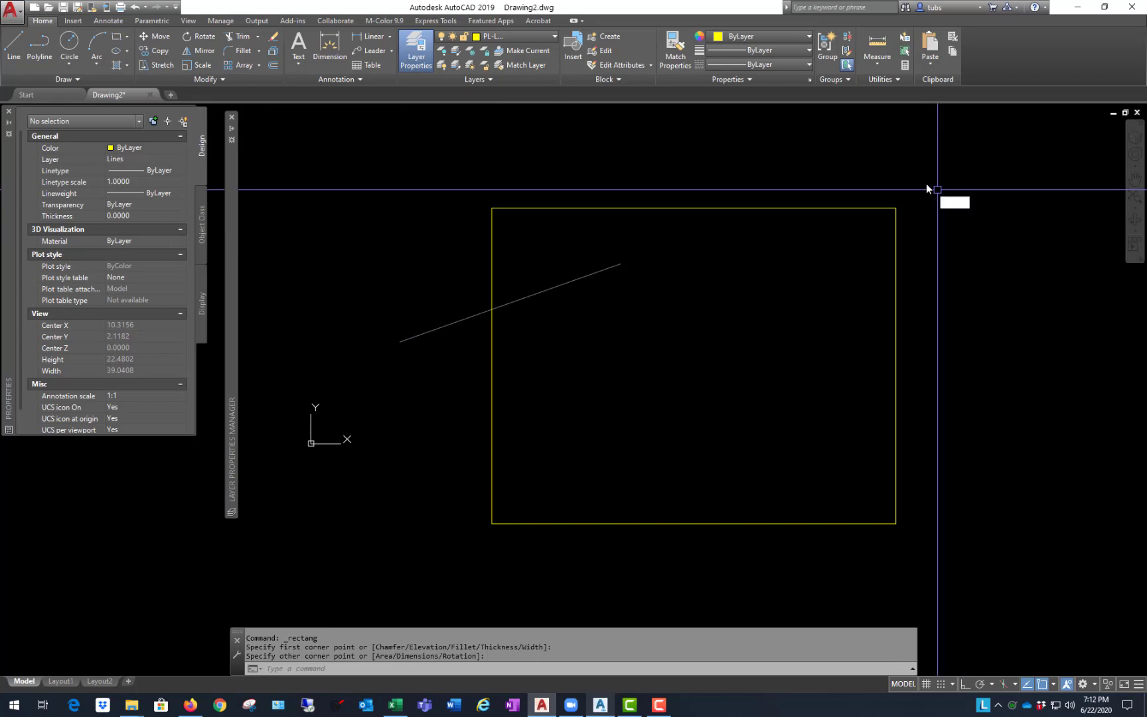
- Turn Ortho on and draw a vertical line about 16.9 units long through the right part of the outline, extending past its top and bottom edges
key("l")
key("Return")
left_click(800, 157)
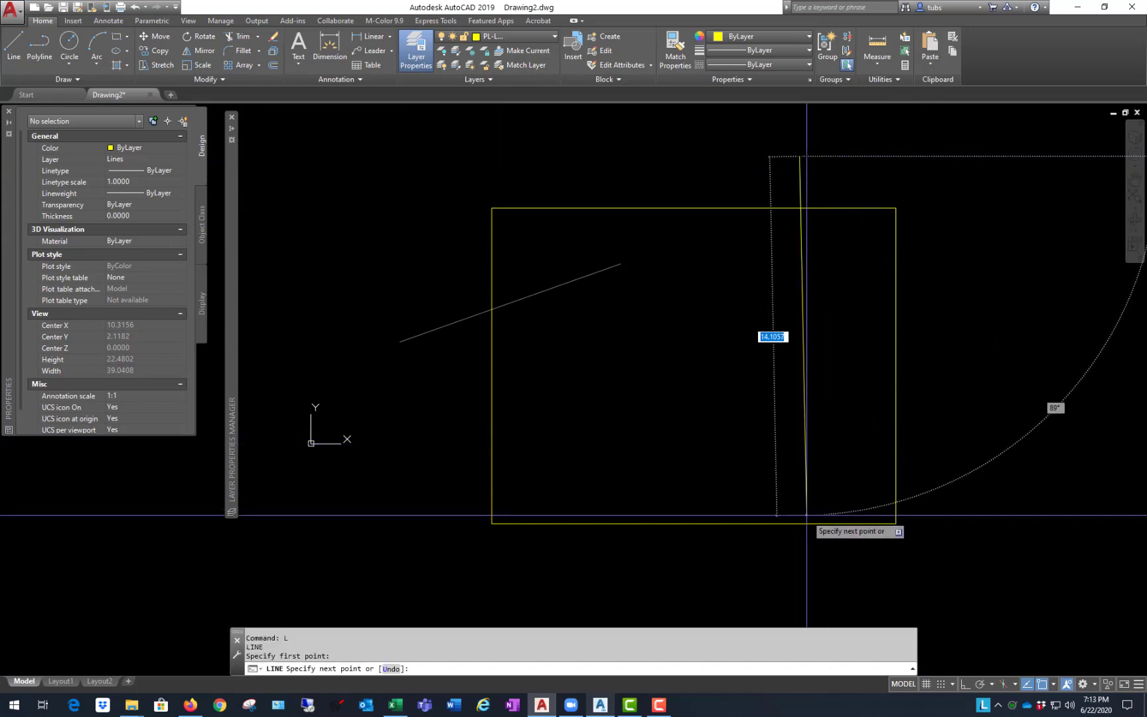
key("F8")
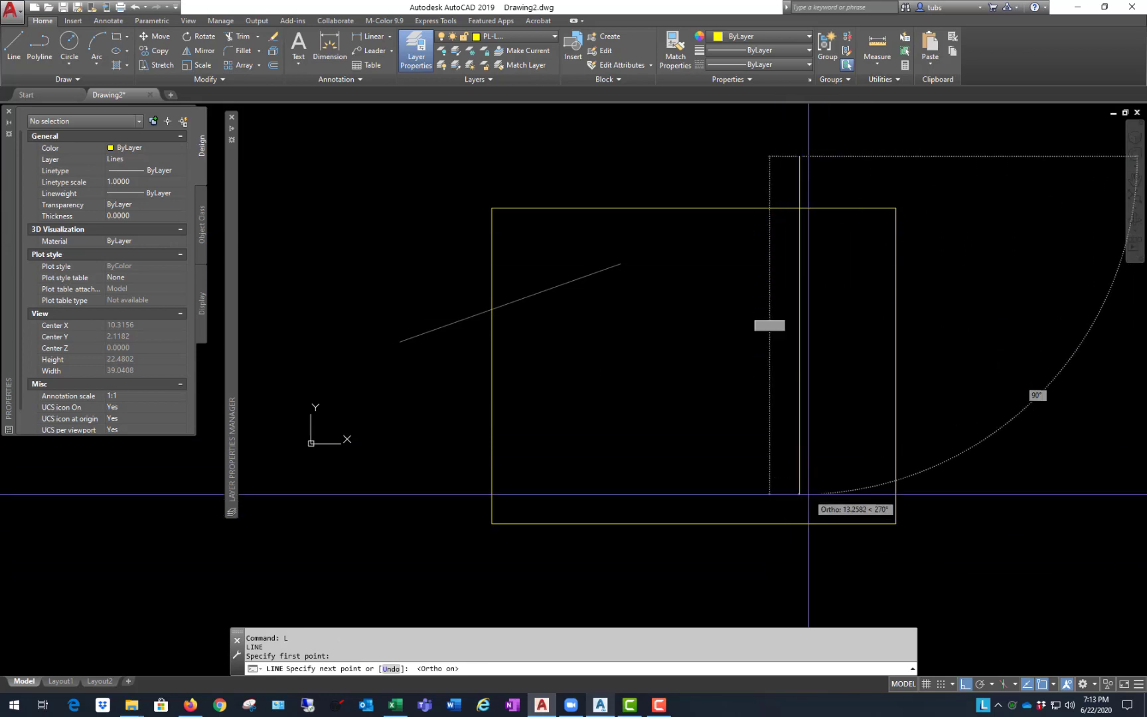
scroll(743, 242, "down", 1)
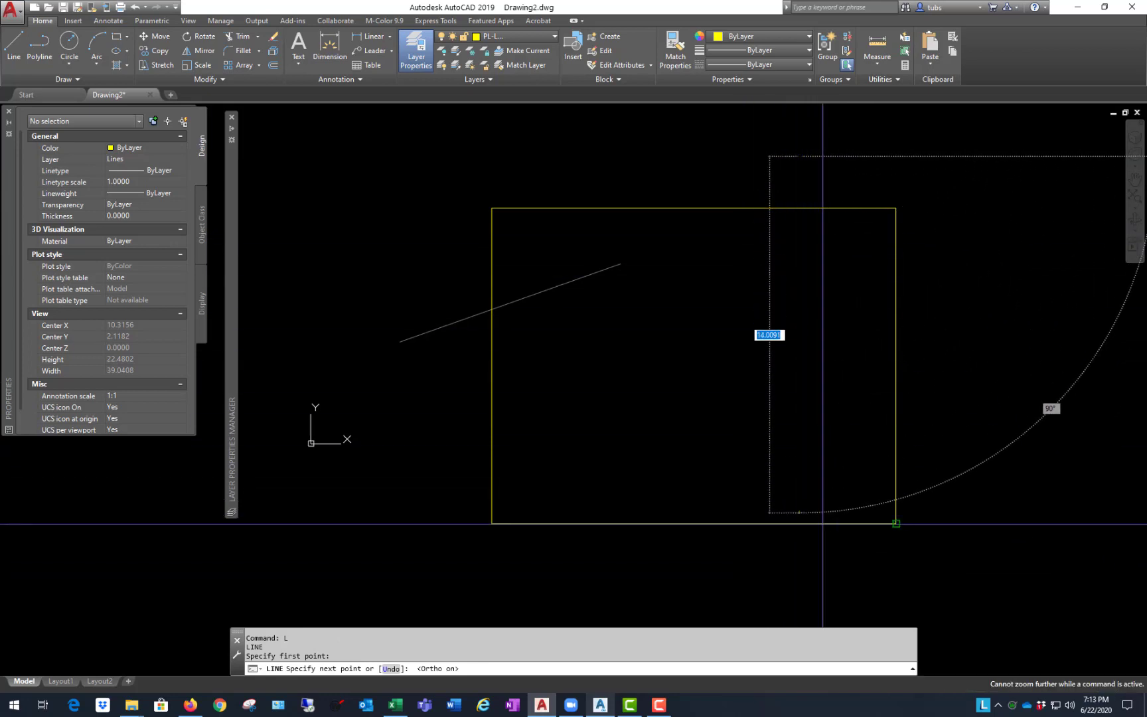
scroll(840, 332, "up", 5)
scroll(710, 307, "down", 5)
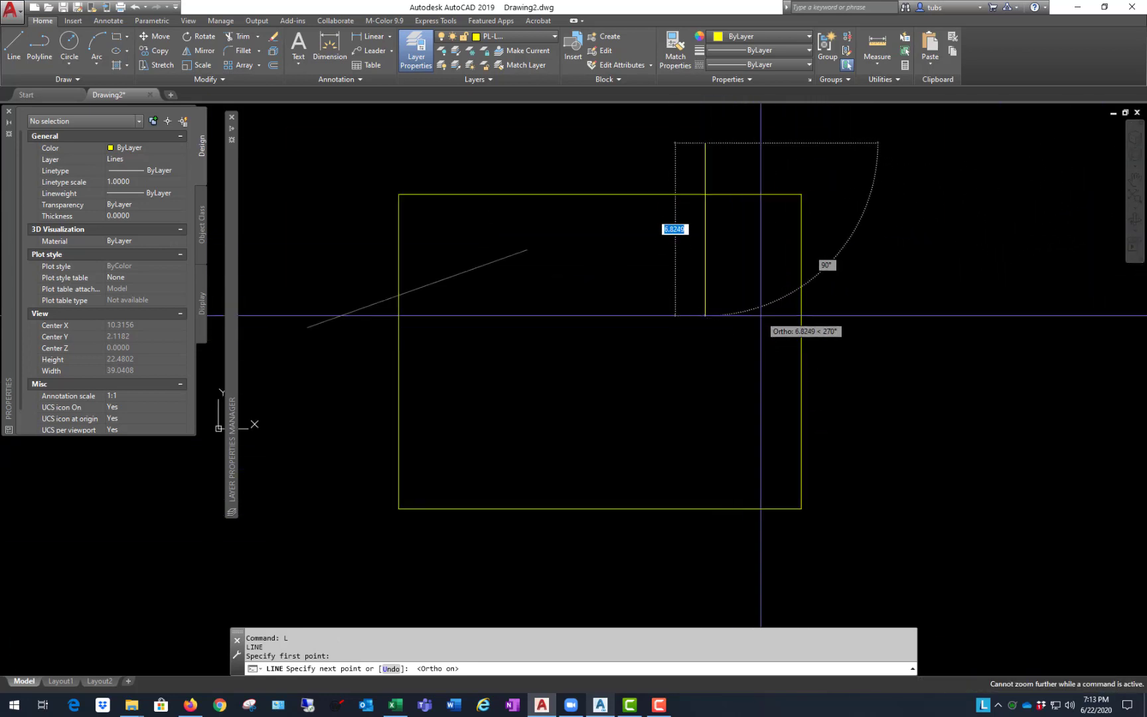
left_click(705, 570)
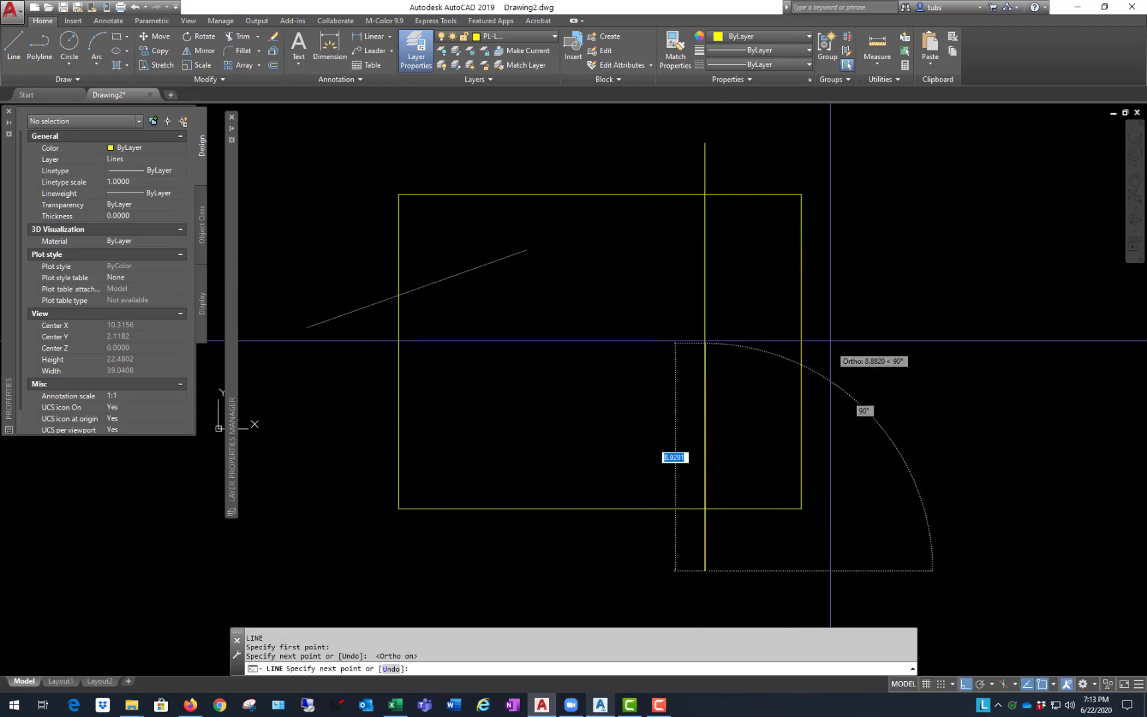
key("Return")
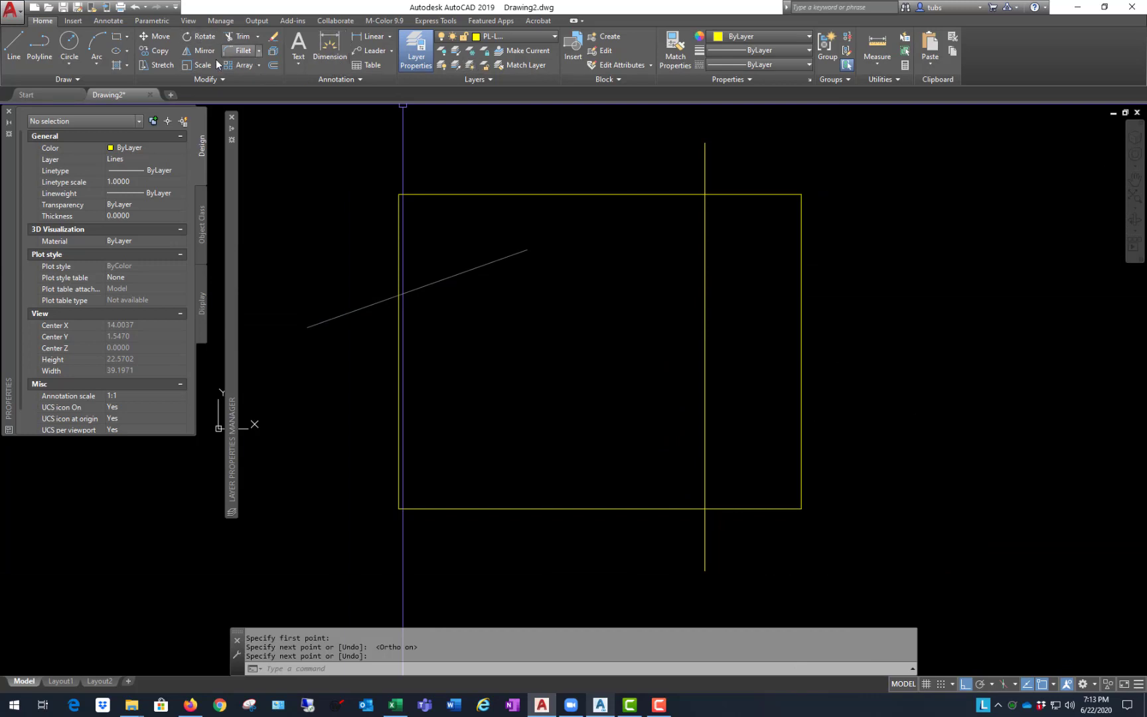
- Draw a first small lot rectangle starting from the outline's upper-left corner
left_click(113, 38)
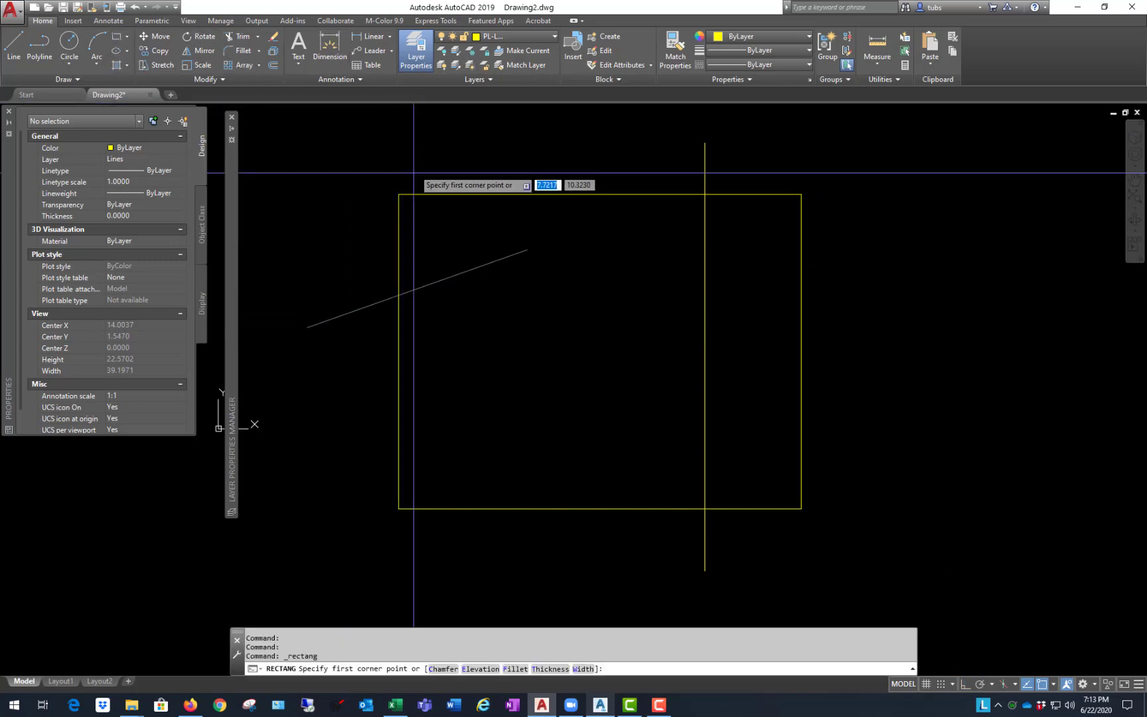
left_click(407, 194)
left_click(506, 332)
- Draw a second lot rectangle from the first lot's lower-right corner to the midpoint of the outline's top edge
key("Return")
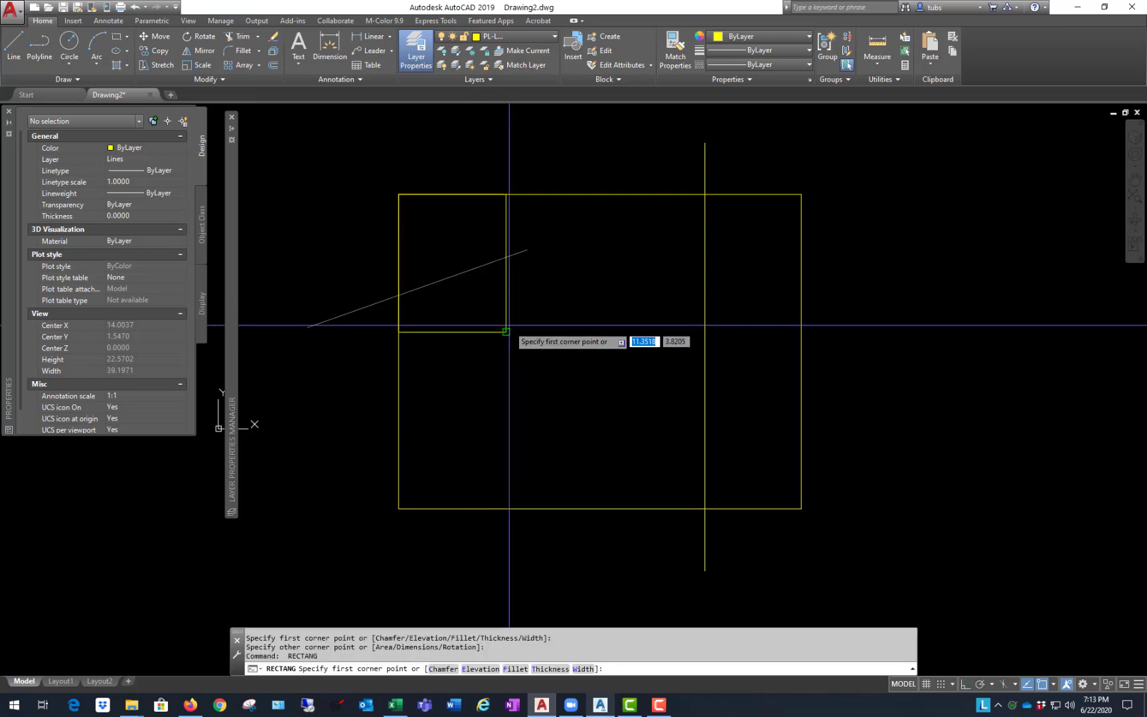
left_click(506, 331)
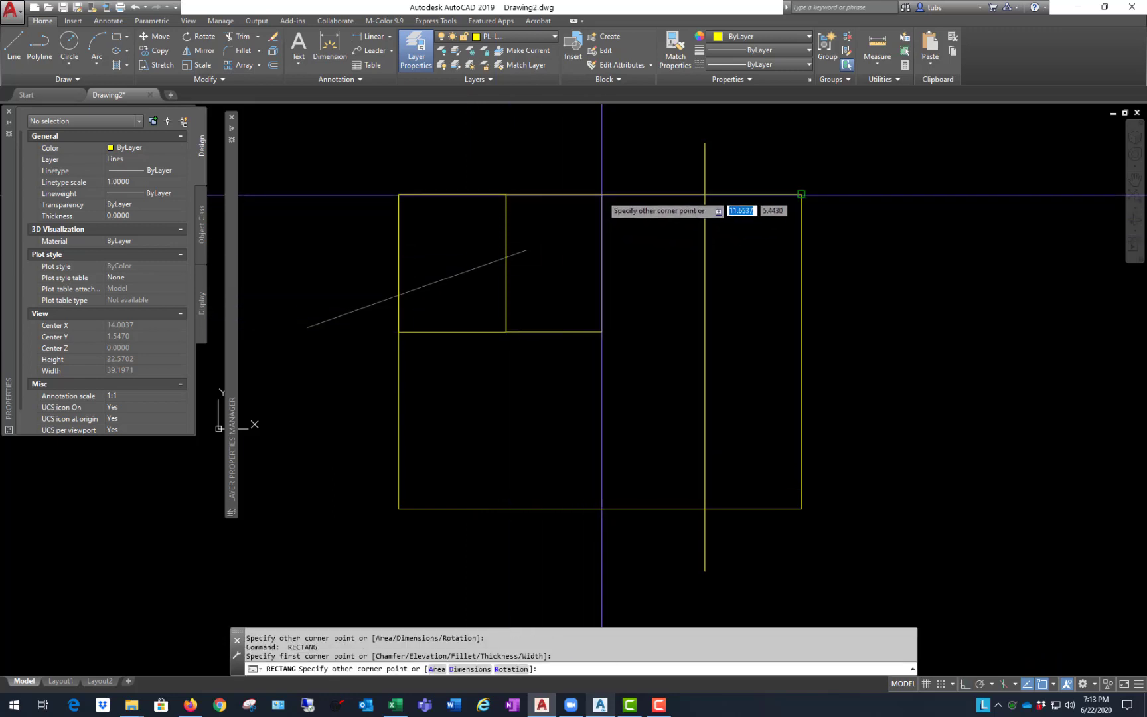
right_click(602, 186, "shift")
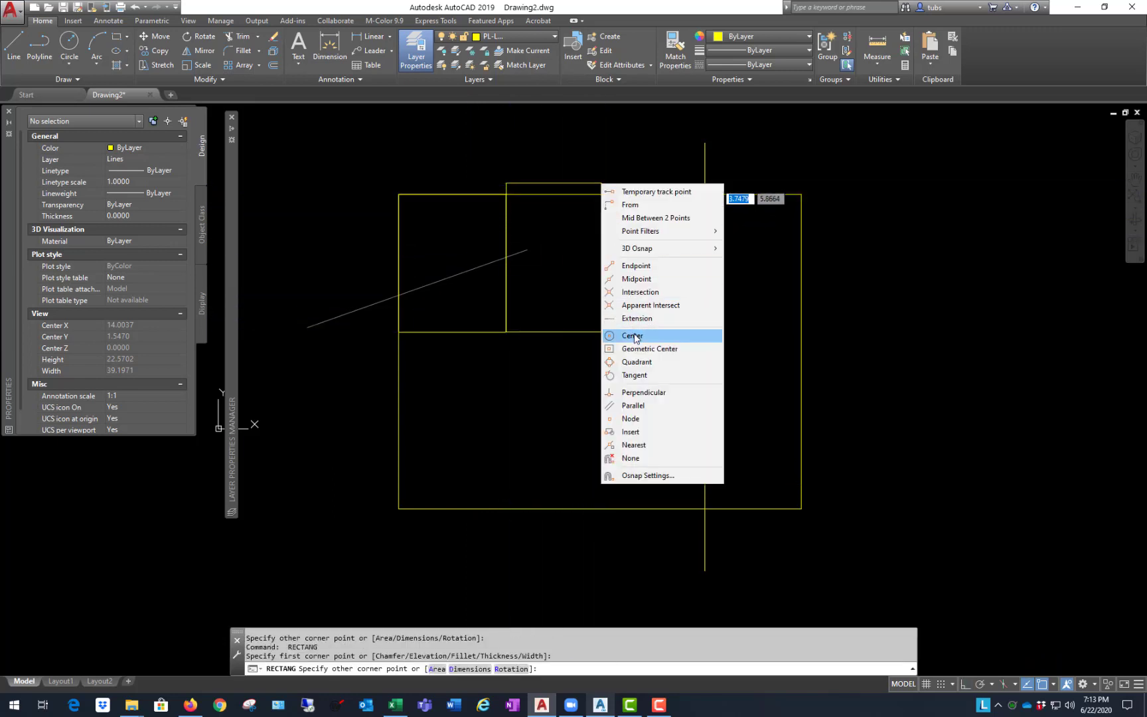
left_click(631, 278)
left_click(617, 199)
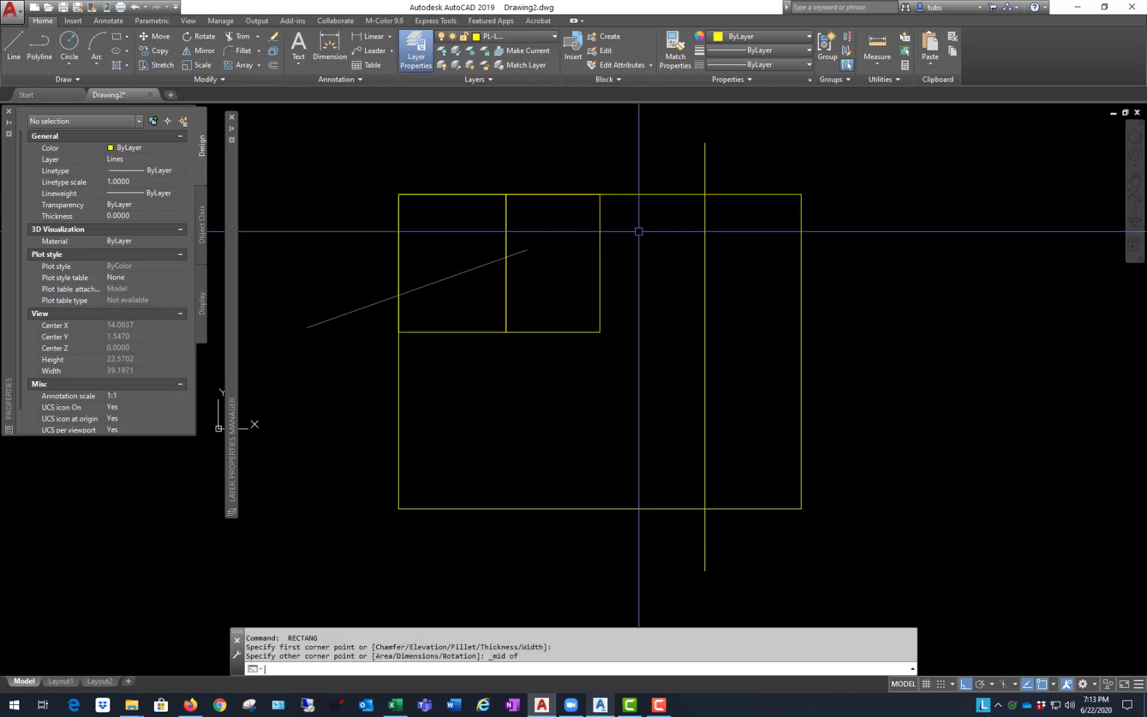
- Draw a third lot rectangle from the second lot's lower-right corner to the outline's top edge, just short of the vertical line
key("Return")
left_click(601, 326)
right_click(648, 245, "shift")
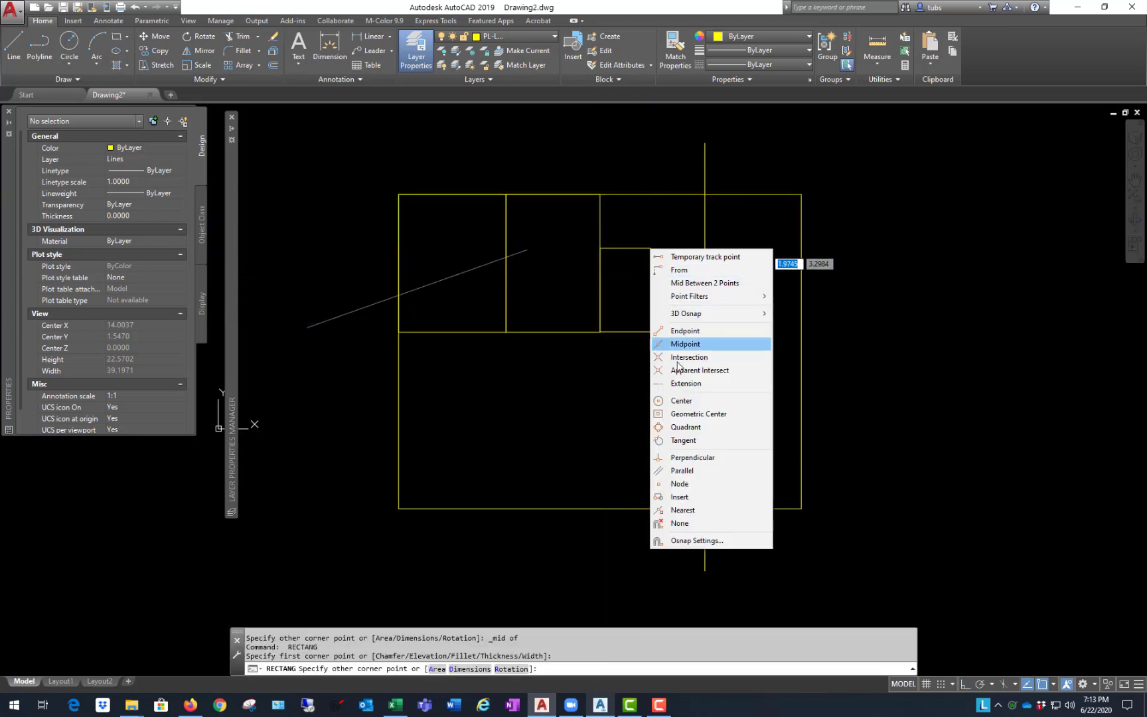
left_click(690, 523)
right_click(655, 244, "shift")
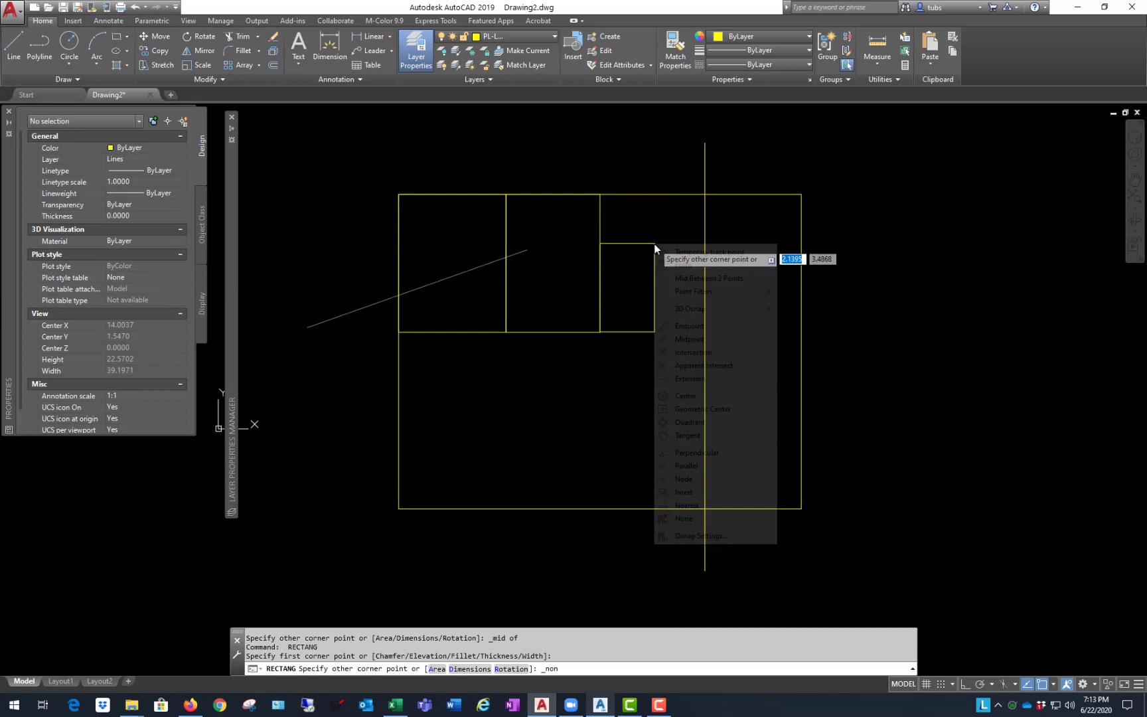
left_click(690, 505)
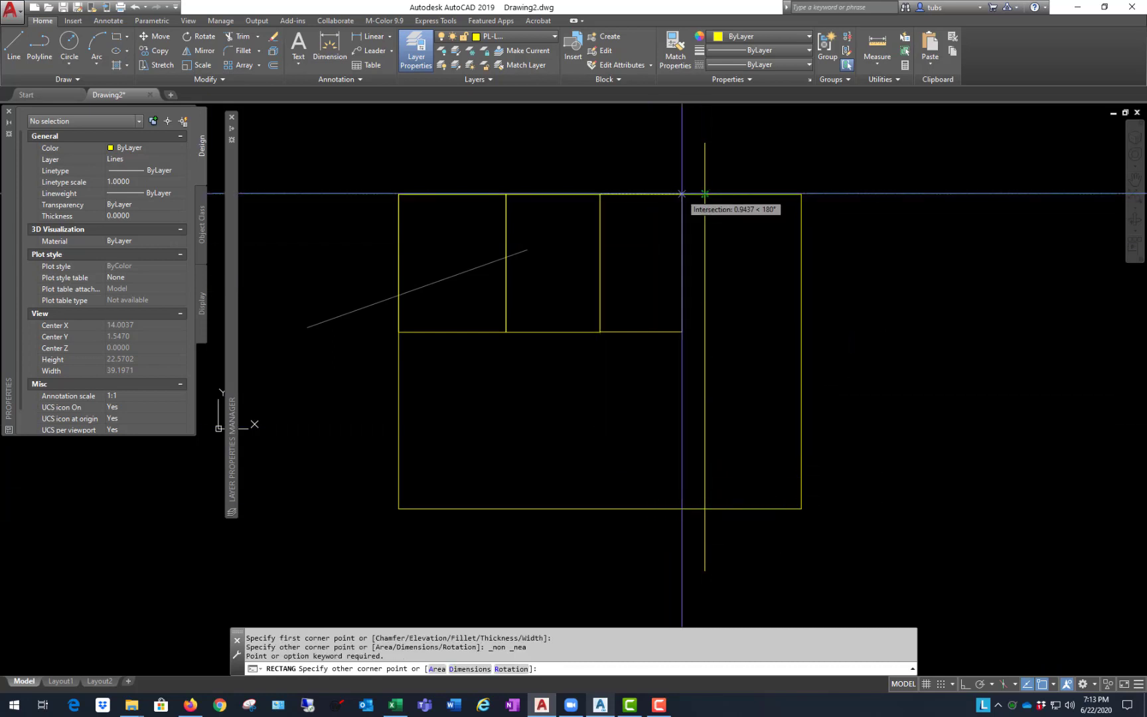
left_click(681, 194)
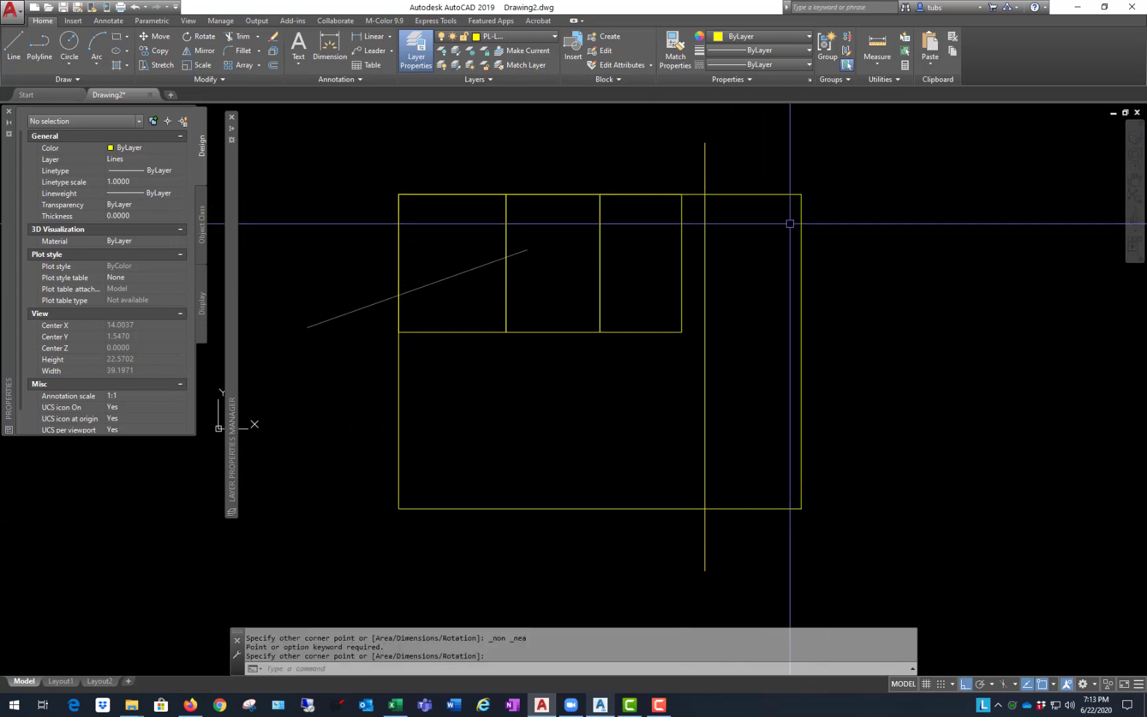
left_click(634, 300)
left_click(500, 324)
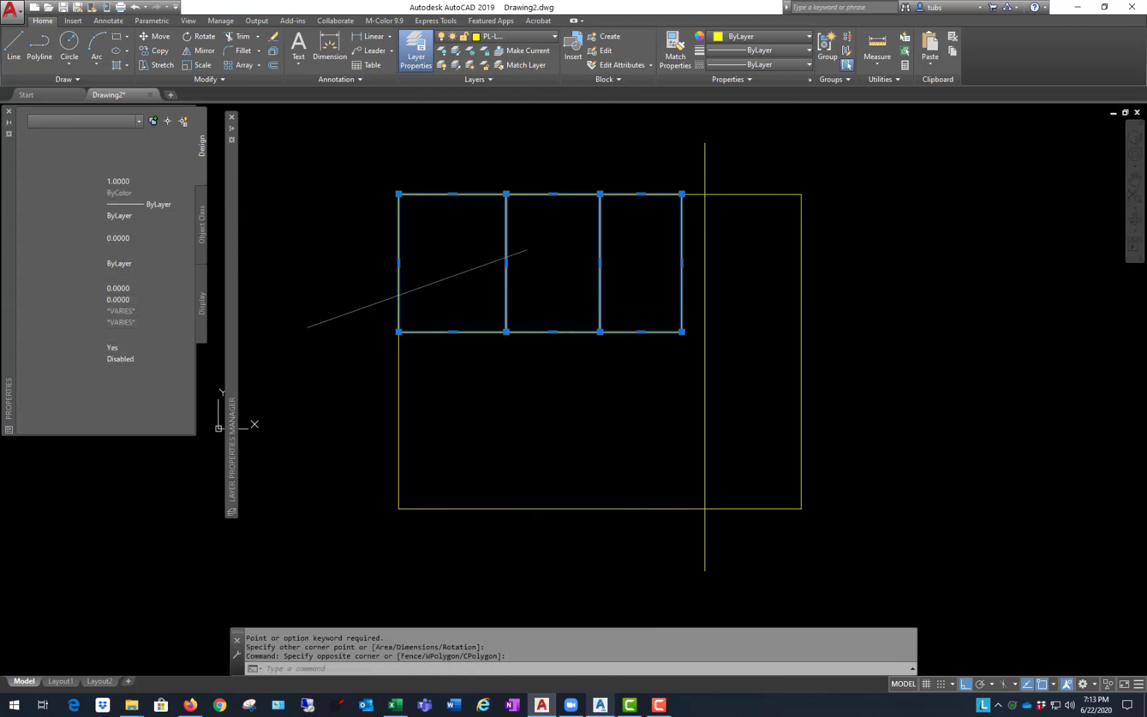
type("c")
key("Return")
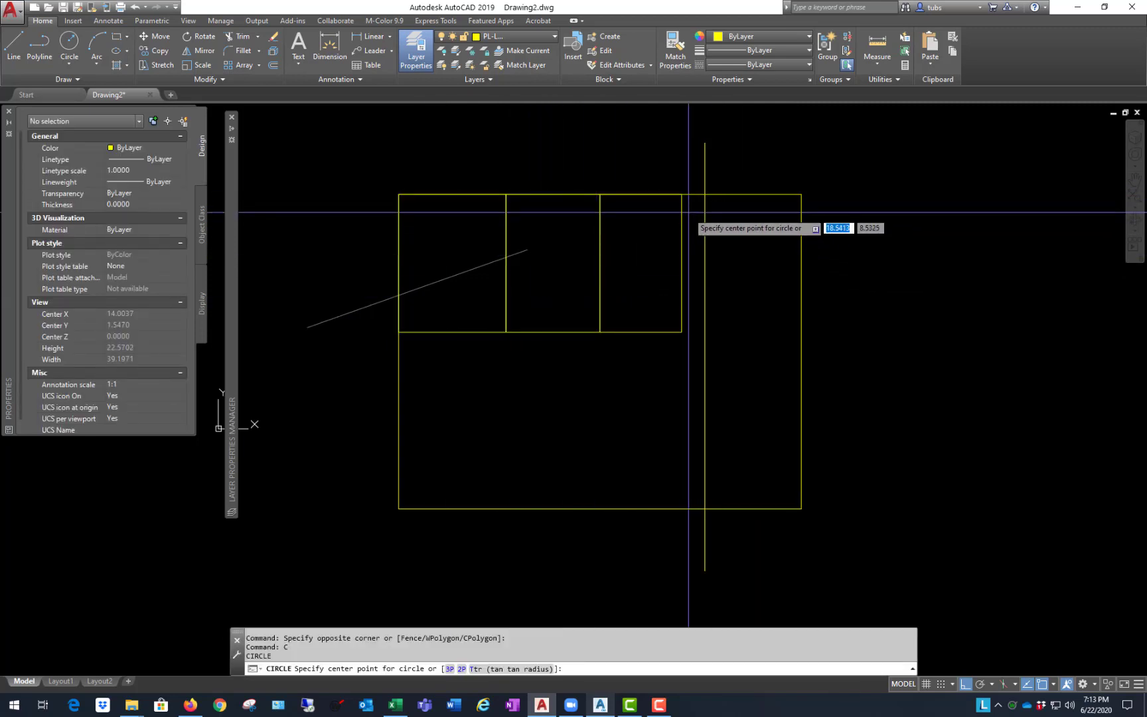
key("Escape")
- Copy the three lot rectangles straight down so the second row adjoins the first
left_click(634, 305)
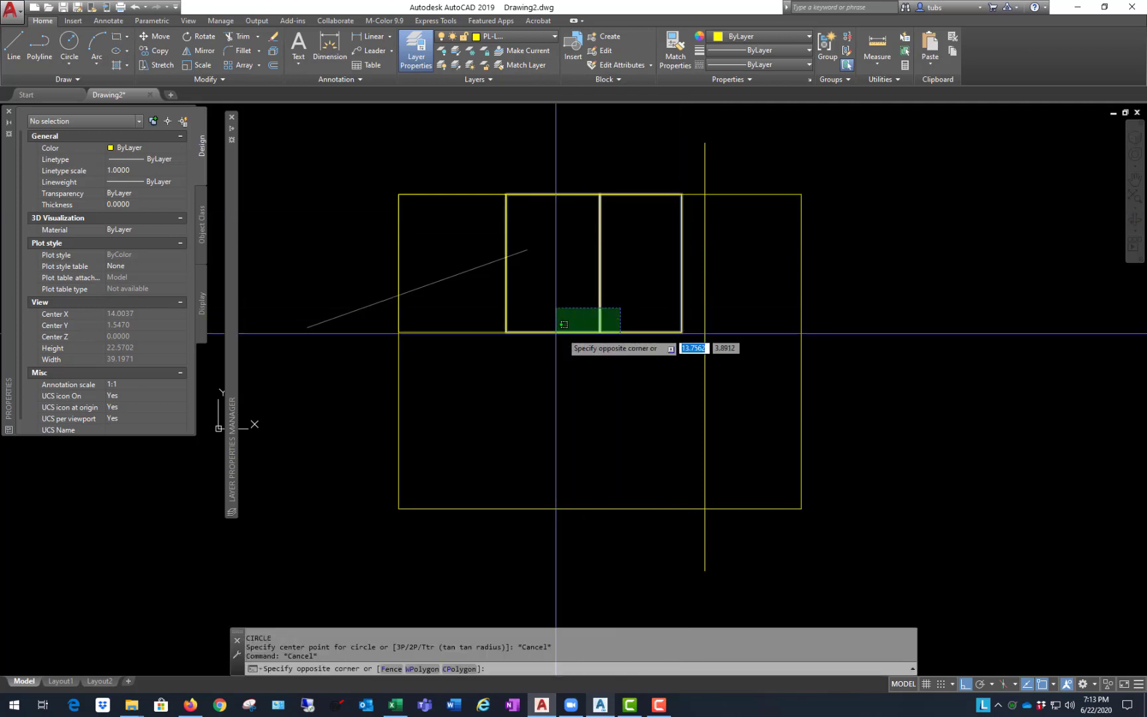
left_click(482, 354)
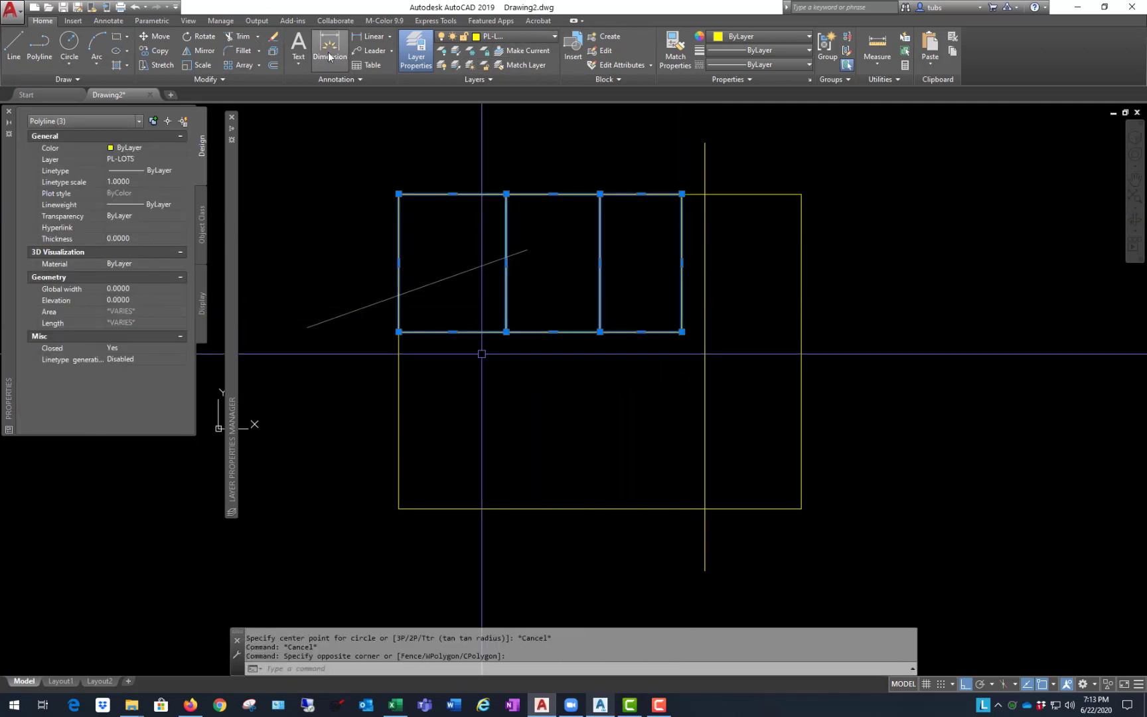
left_click(158, 53)
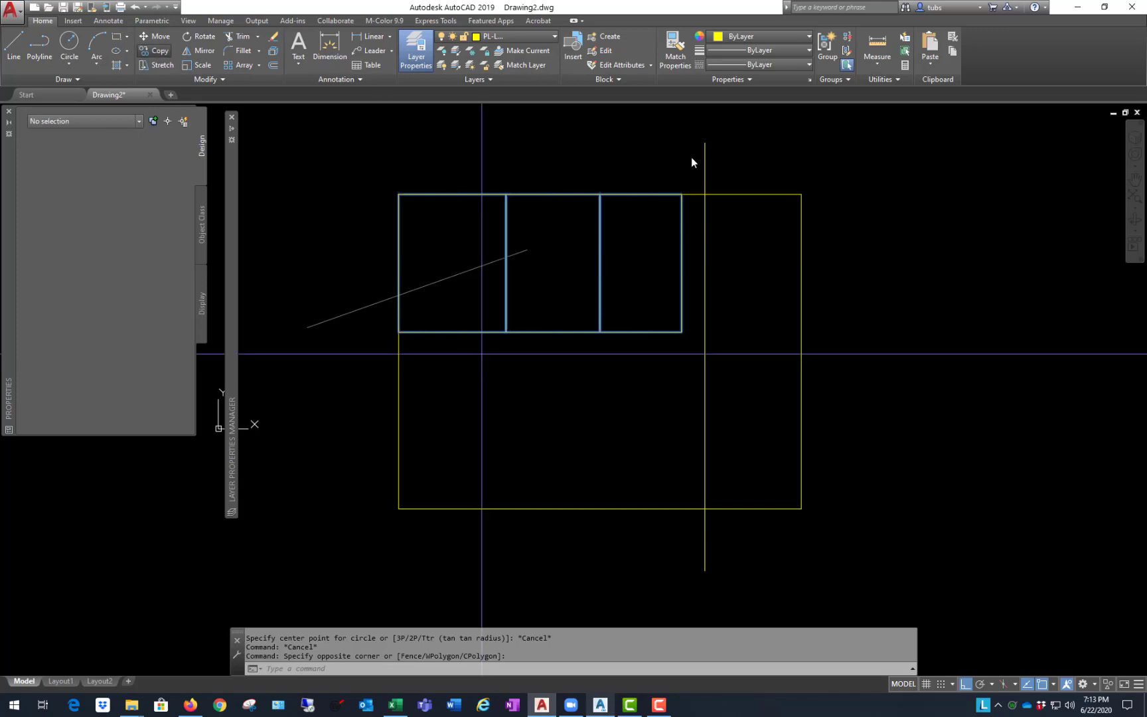
left_click(687, 211)
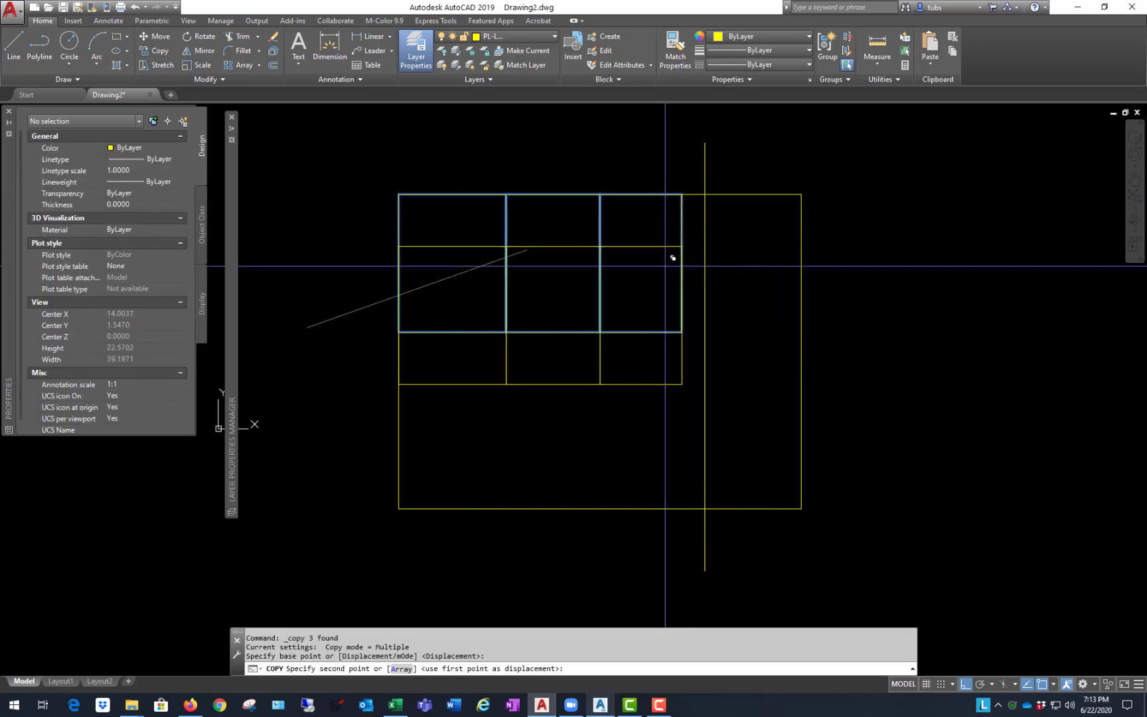
left_click(687, 332)
key("Return")
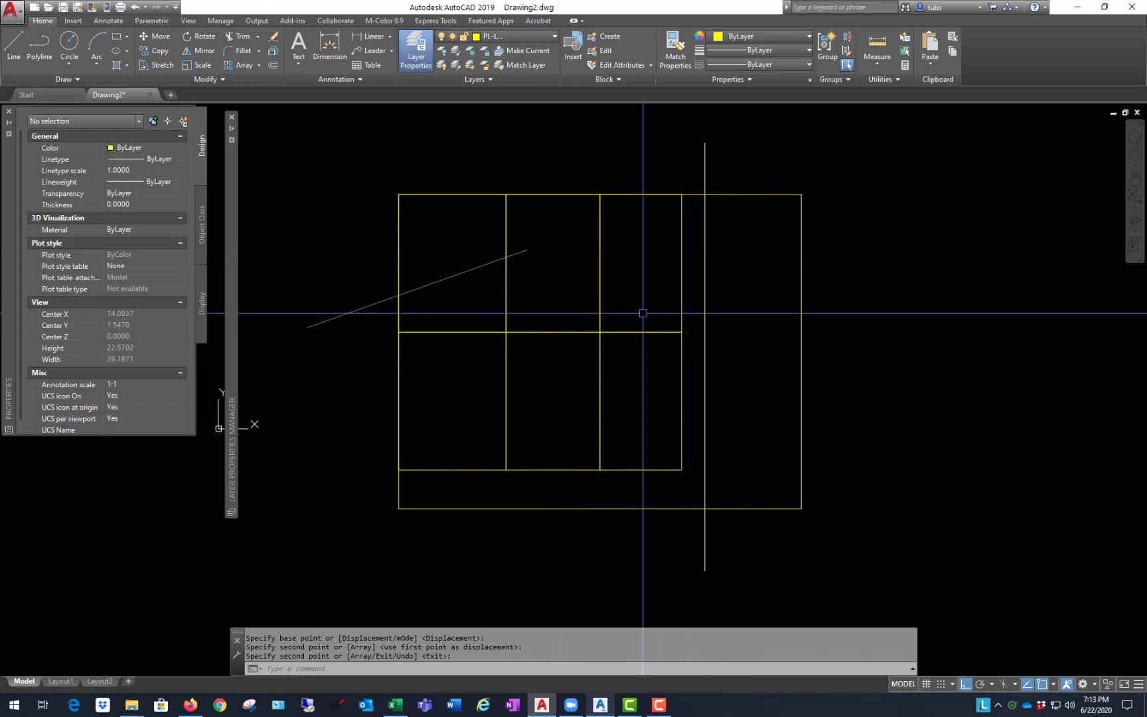
- Move the large outer rectangle to the PL layer
left_click(855, 171)
left_click(759, 247)
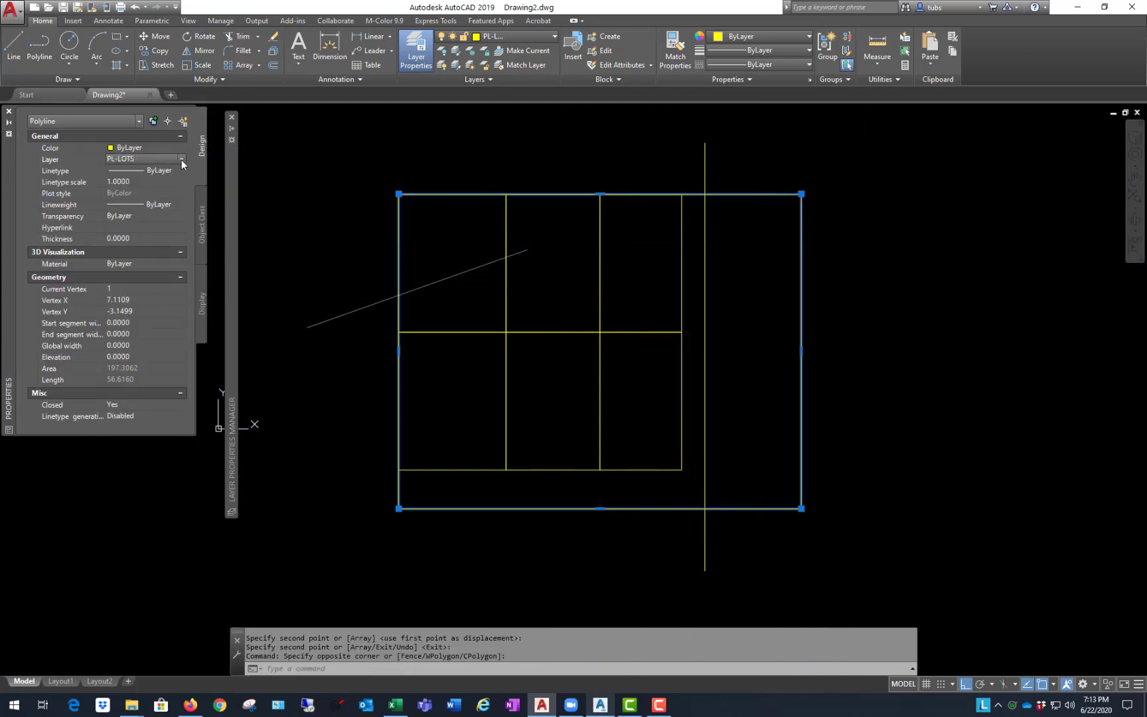
left_click(182, 159)
left_click(147, 227)
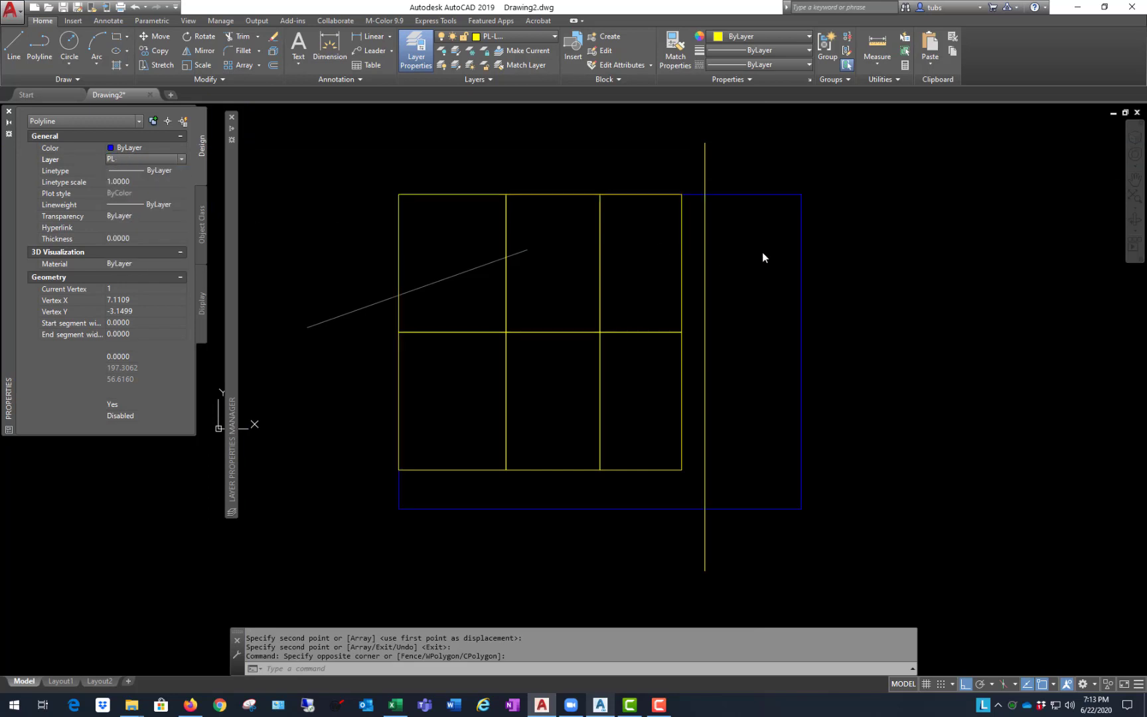
key("Escape")
- Move the vertical line through the outline to the PL-CL layer
left_click(722, 224)
left_click(701, 239)
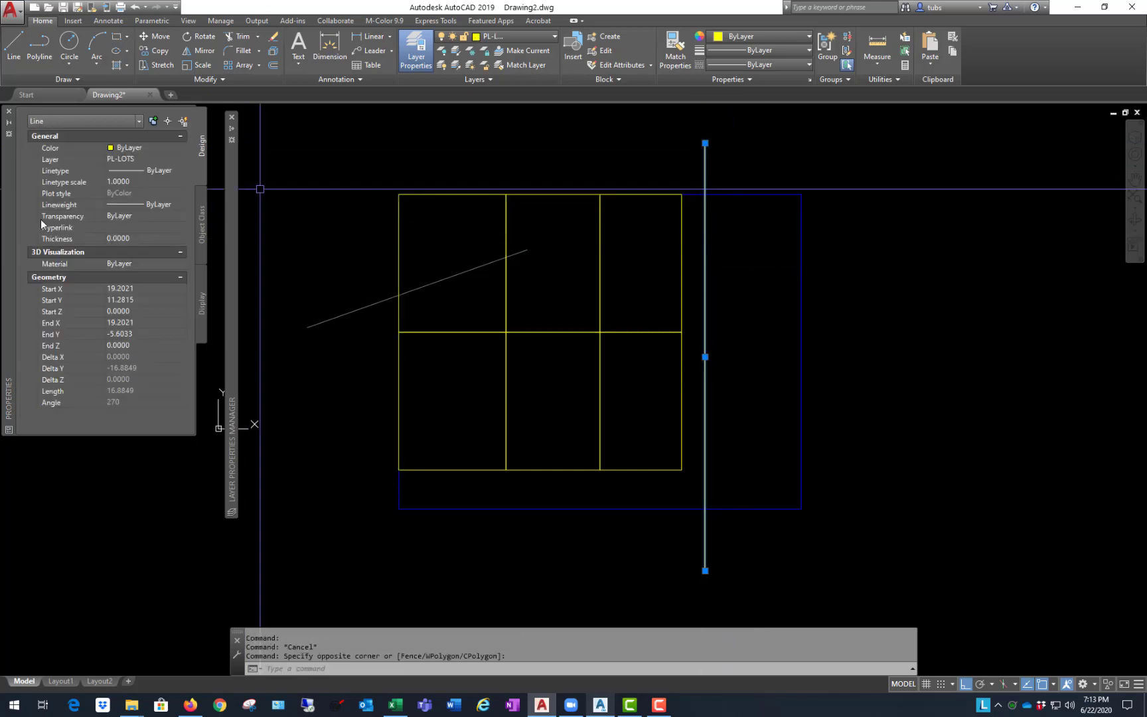
left_click(168, 158)
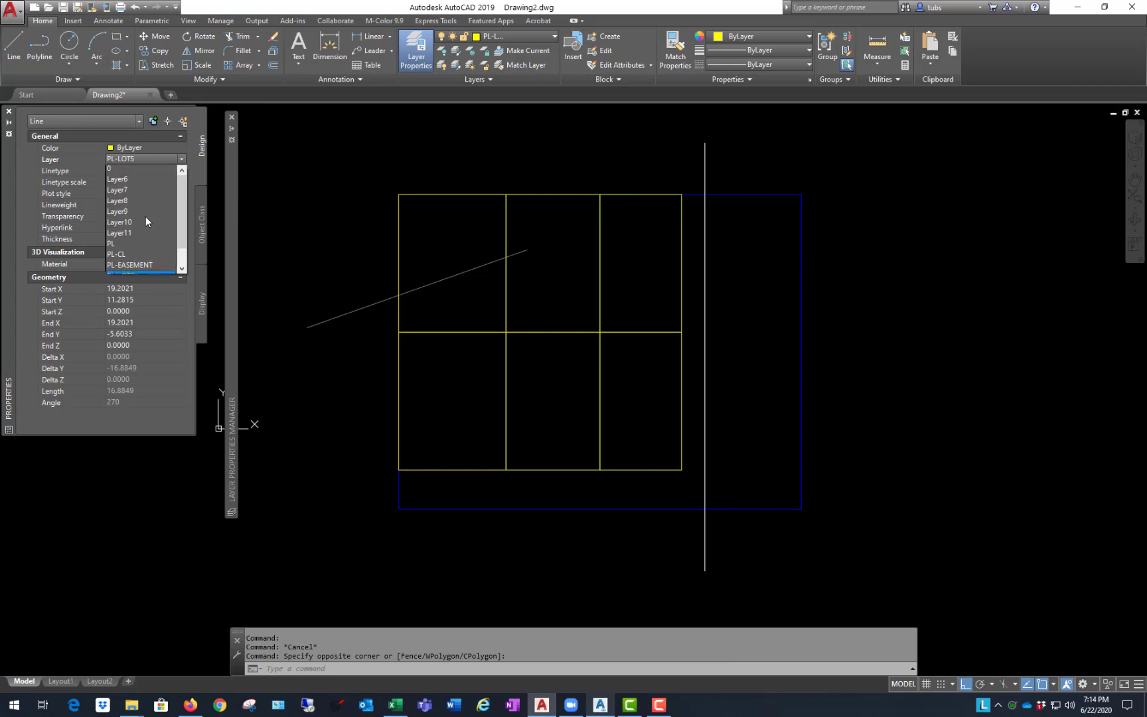
left_click(138, 256)
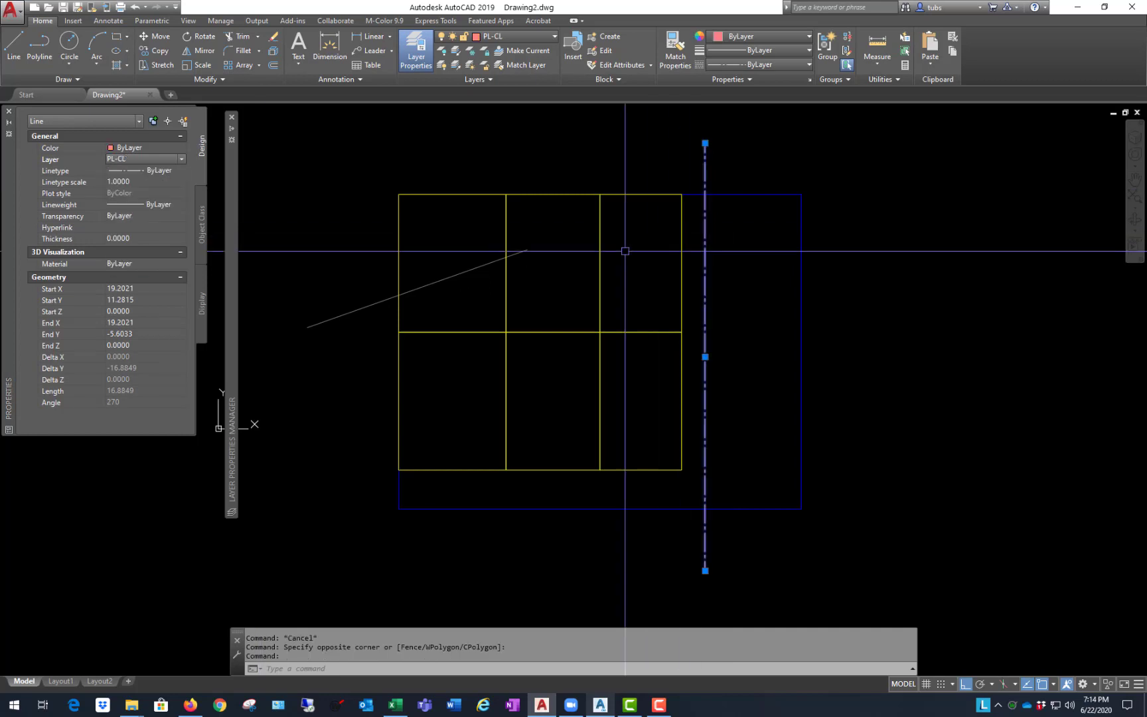
key("Escape")
- Send the six lot rectangles to the back of the draw order
left_click(641, 309)
left_click(457, 363)
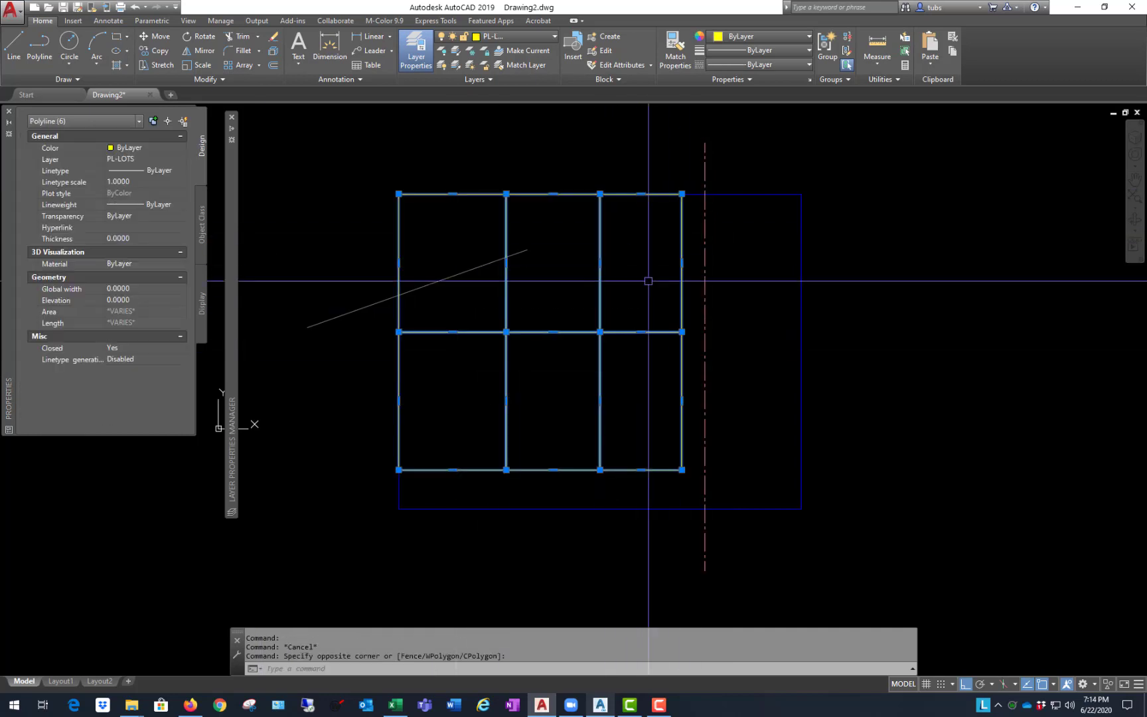
key("Return")
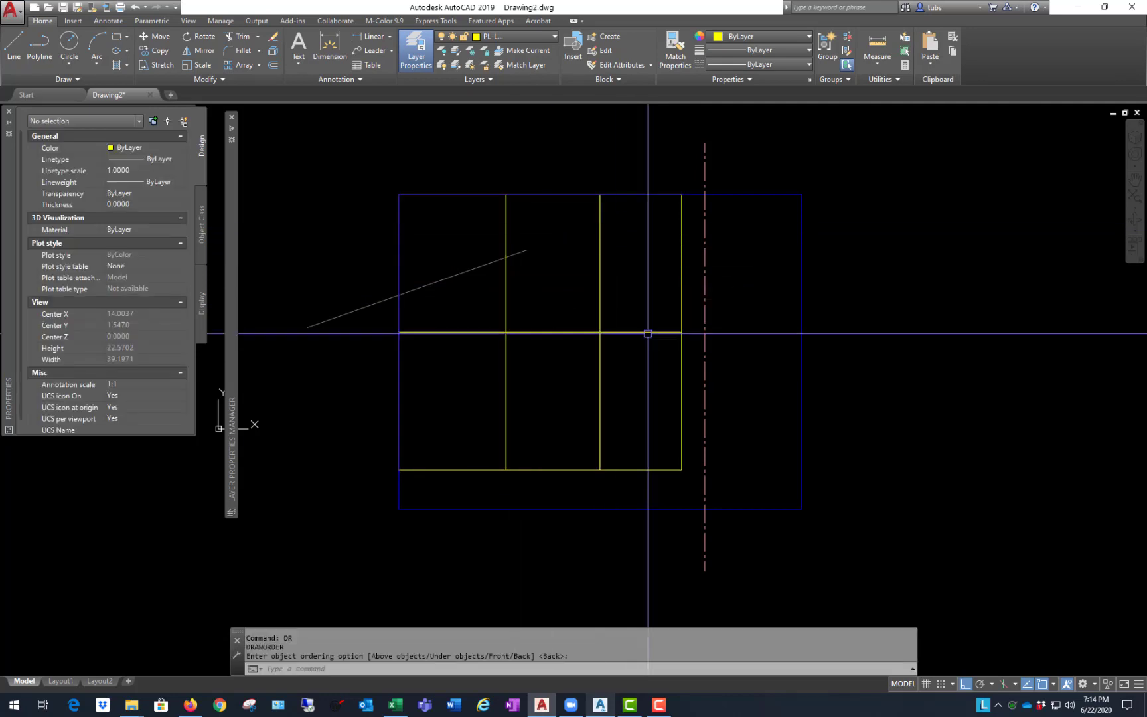
- Erase the slanted line on layer 0 that crosses the upper lots
left_click(466, 250)
left_click(452, 297)
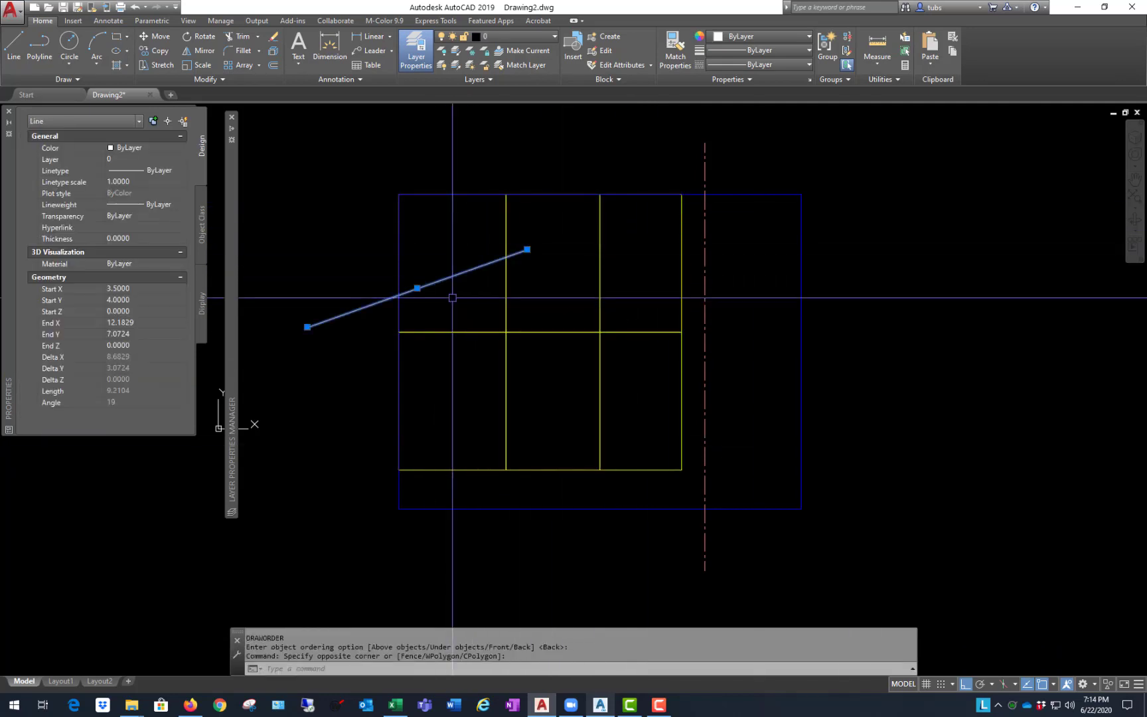
type("e")
key("Return")
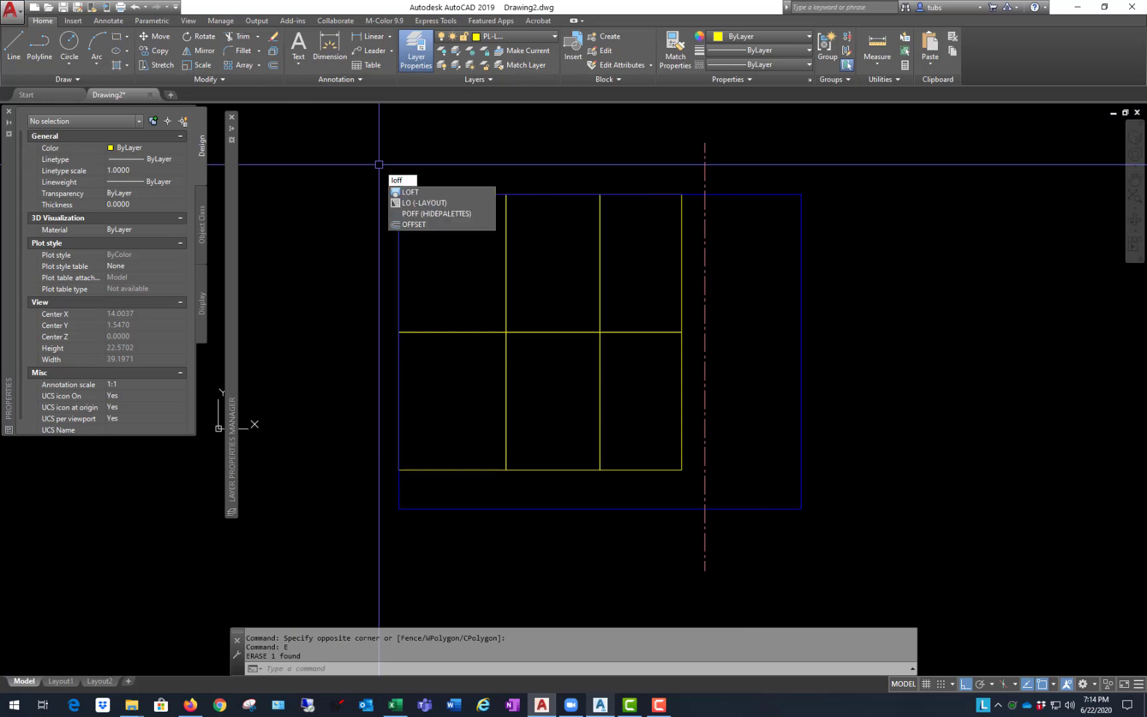
- Offset the outer blue rectangle inward with the Through option, picking a point a short distance inside its top edge
left_click(415, 223)
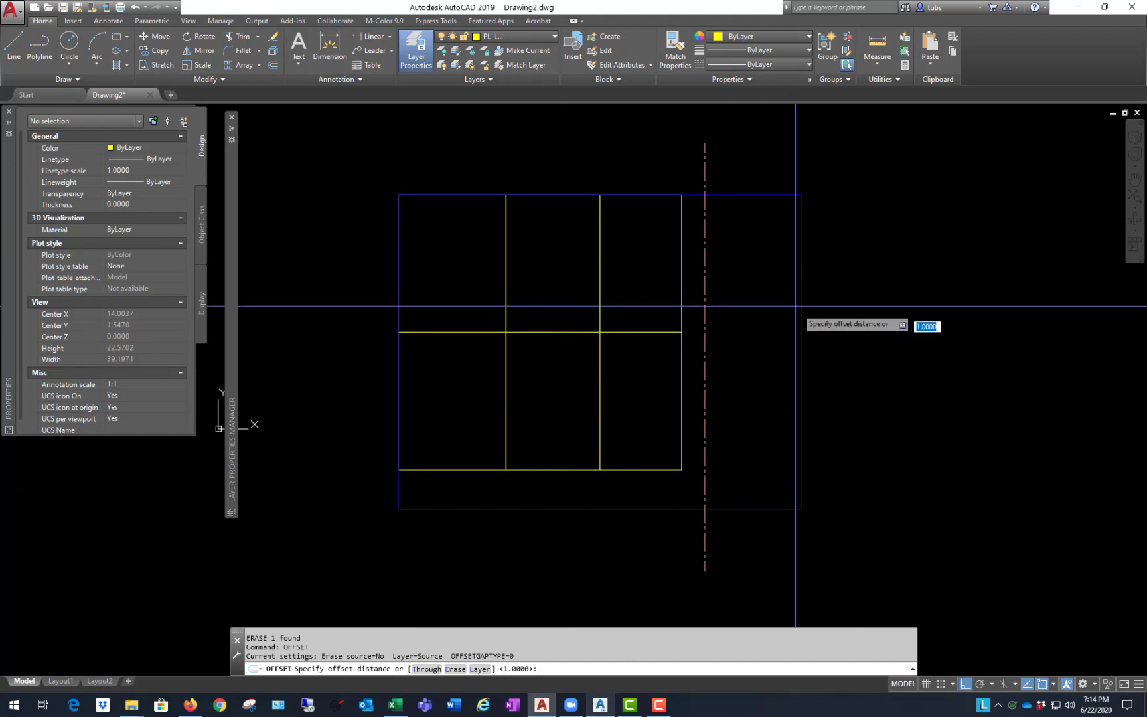
key("Return")
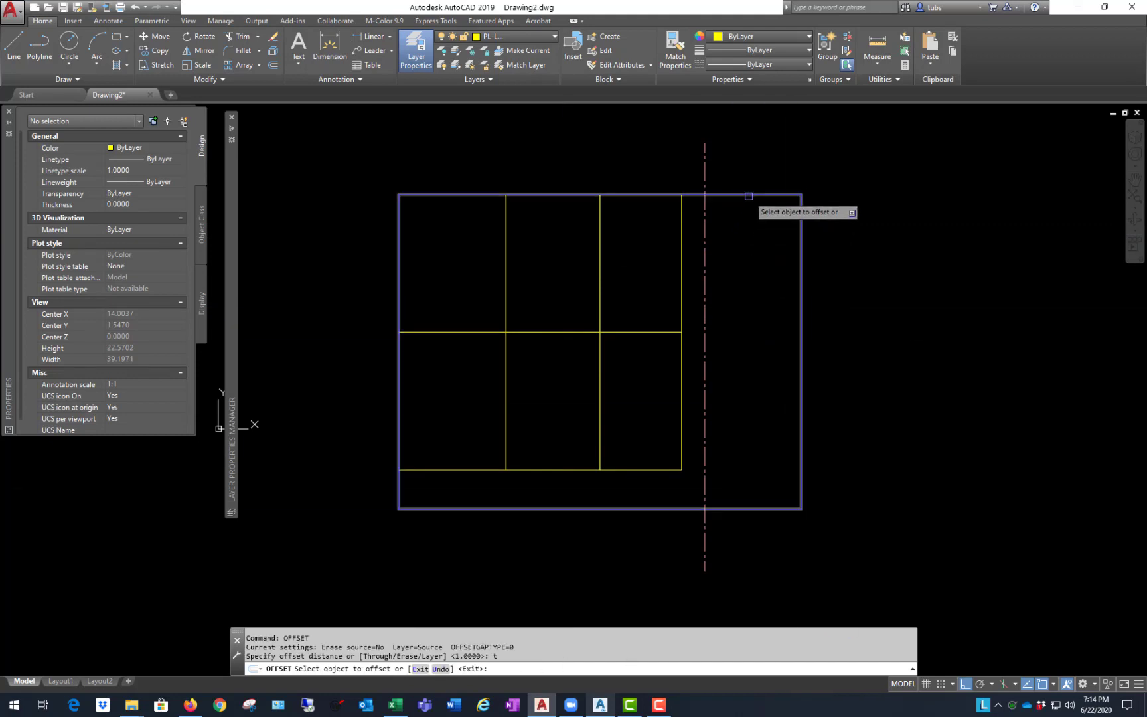
left_click(742, 194)
left_click(741, 224)
key("Return")
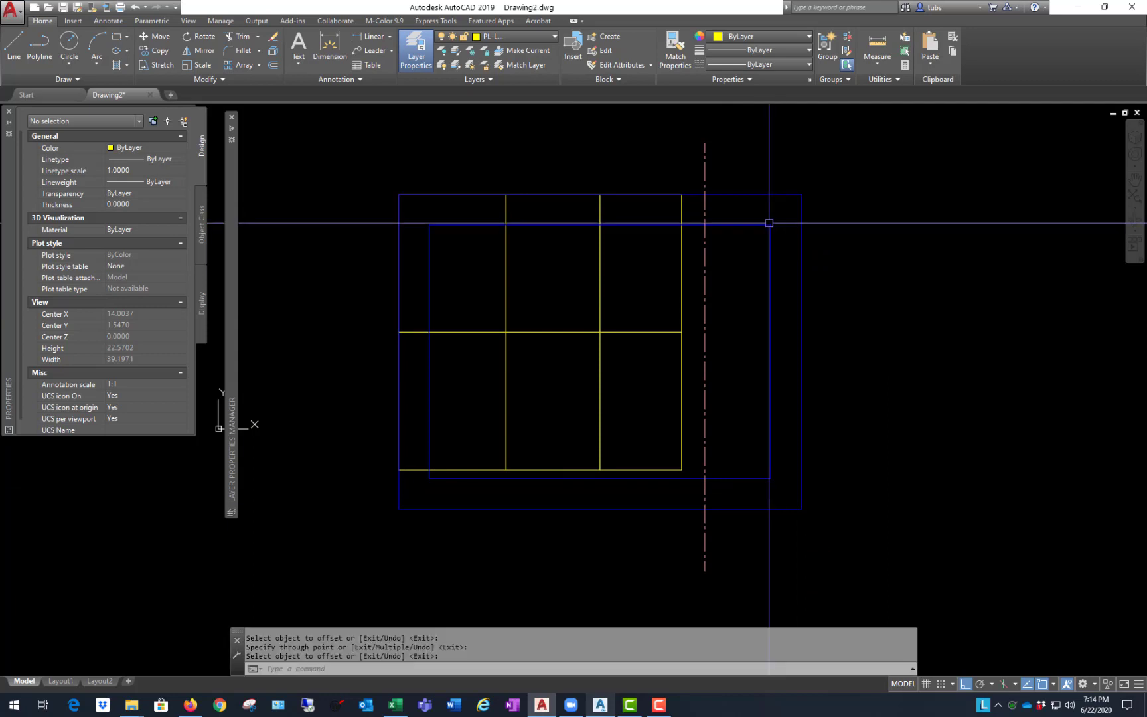
- Move the inner offset rectangle to the PL-EASEMENT layer and clear the selection
left_click(768, 224)
left_click(164, 160)
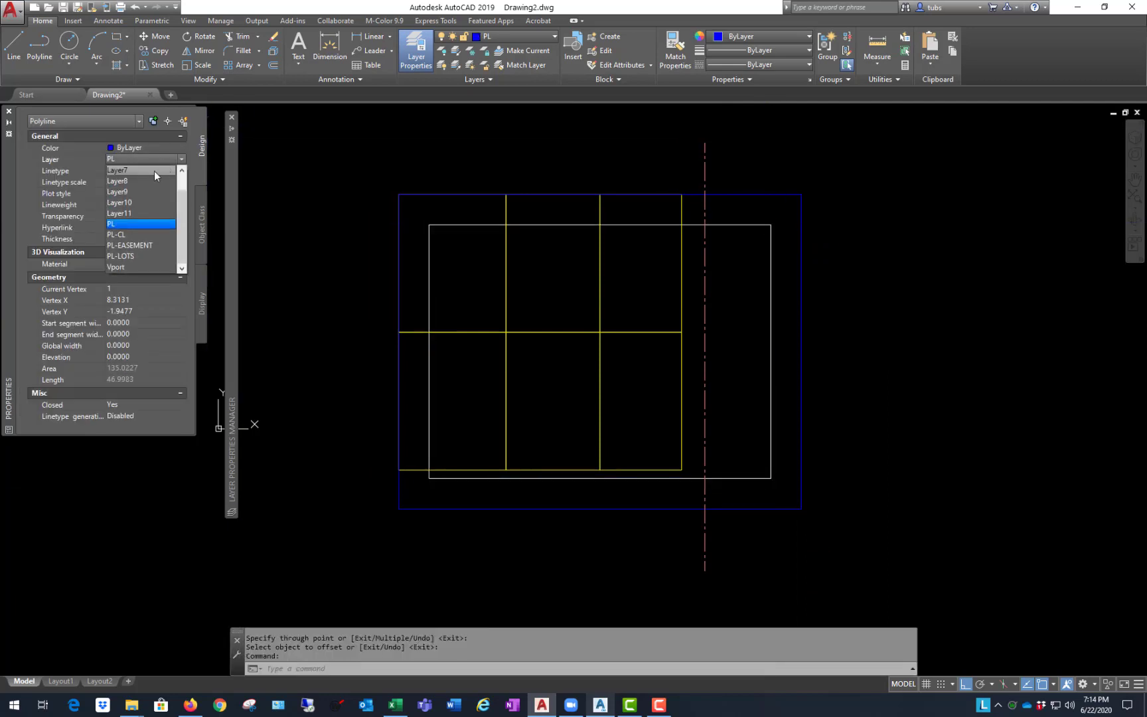
left_click(136, 245)
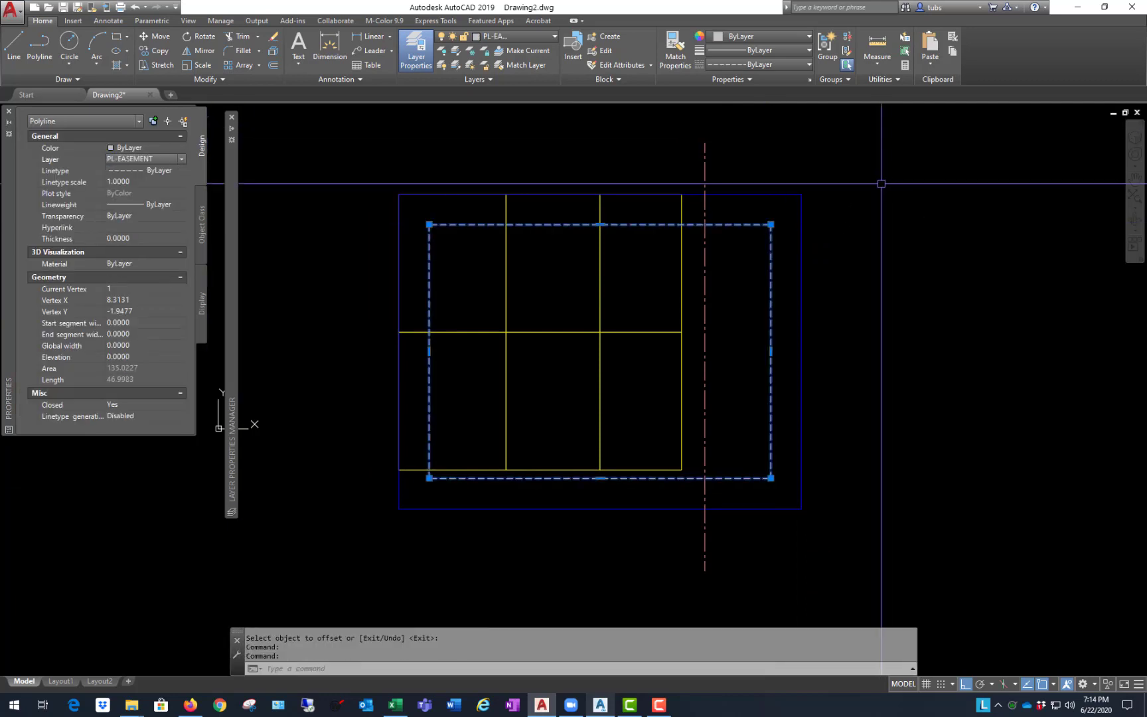
left_click(922, 215)
key("Escape")
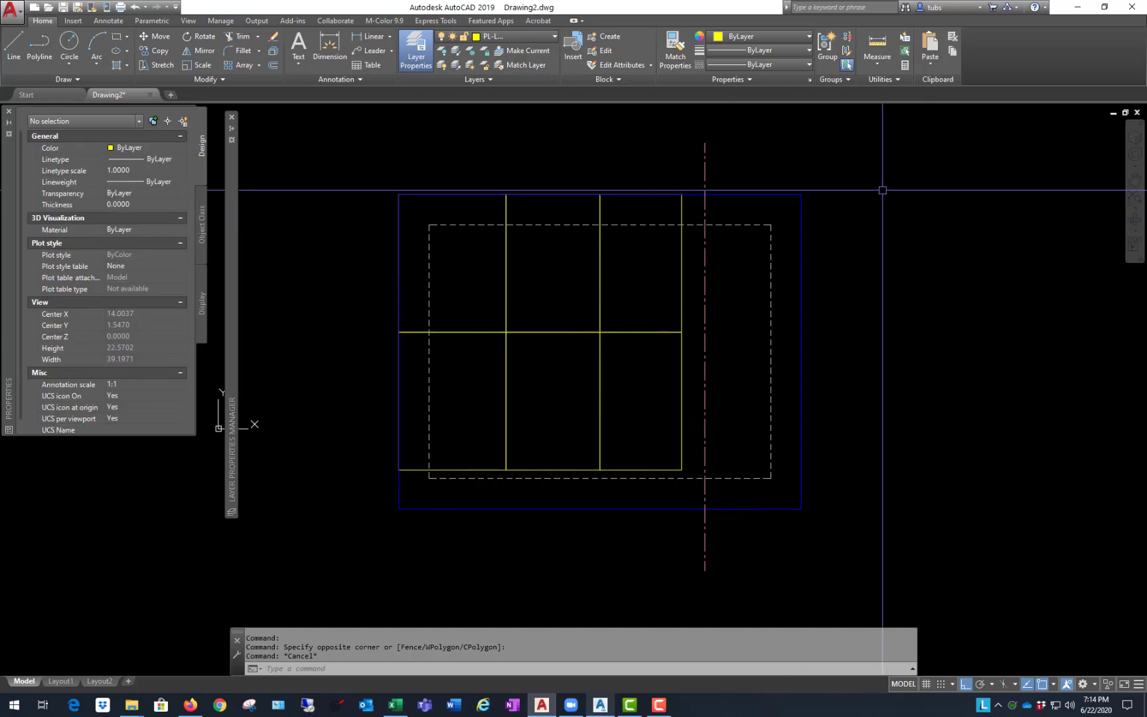
scroll(534, 318, "up", 2)
scroll(534, 319, "down", 2)
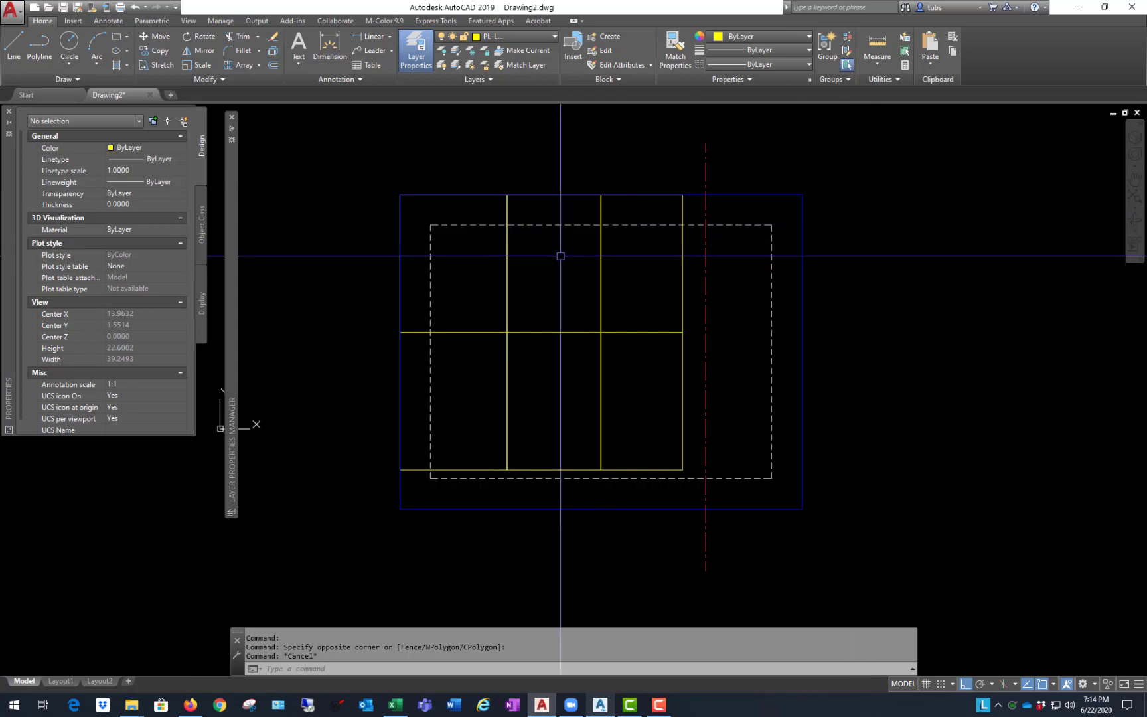
scroll(563, 268, "up", 2)
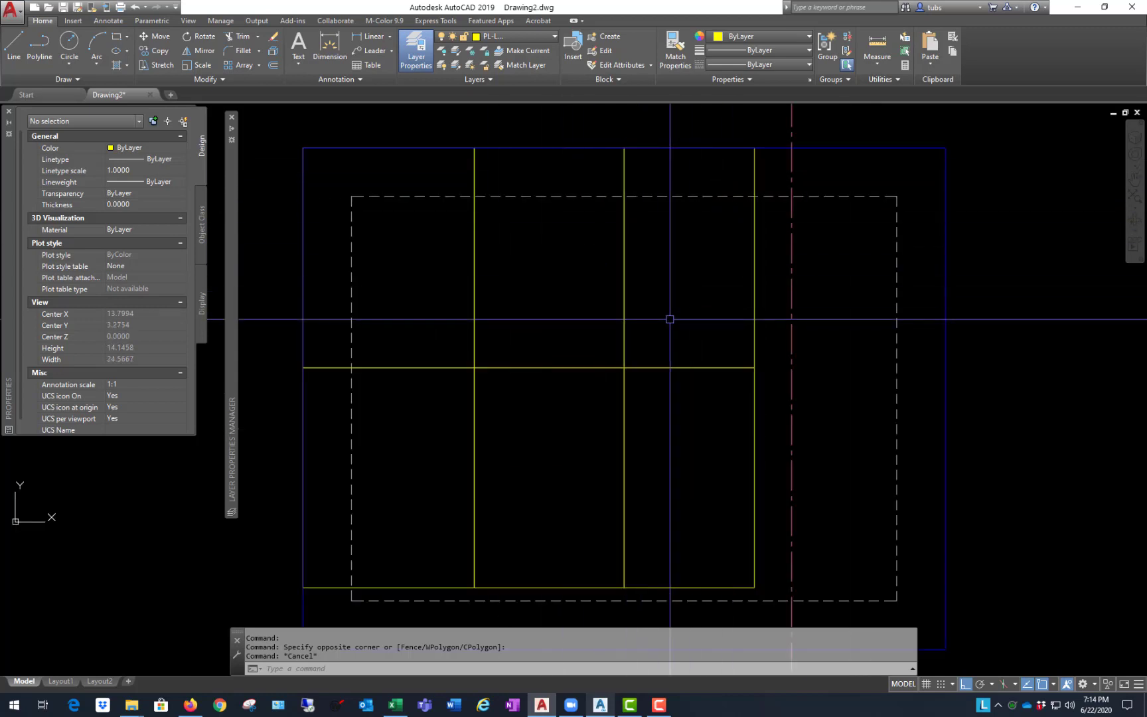
scroll(649, 320, "down", 2)
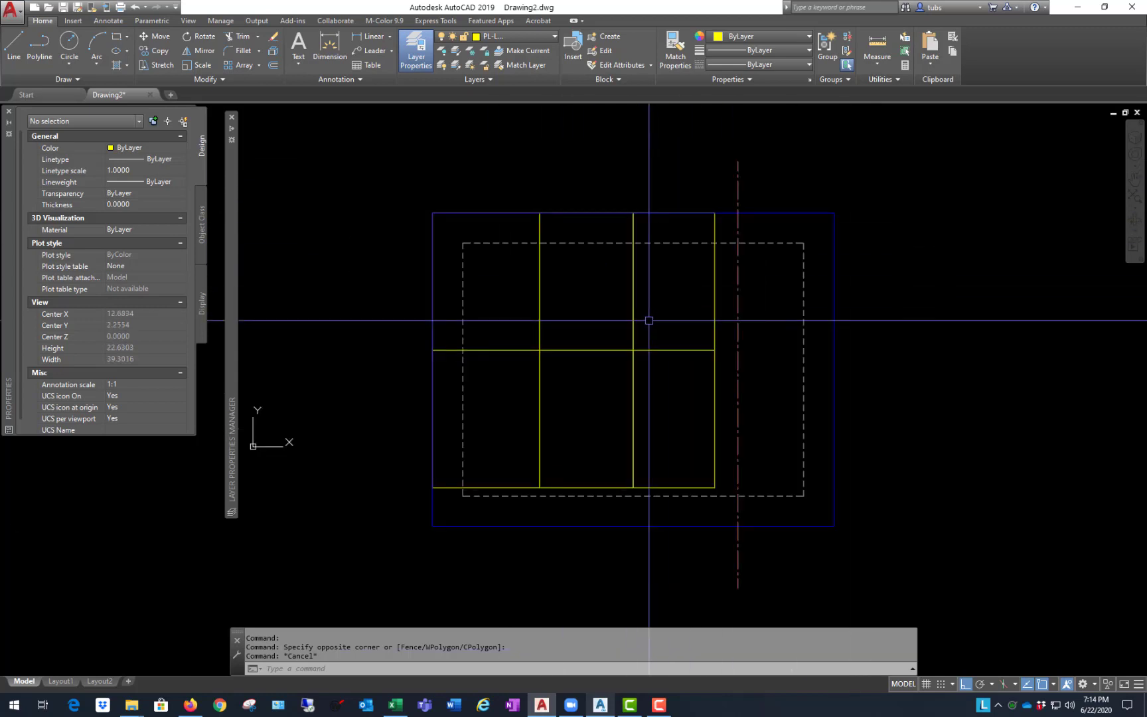
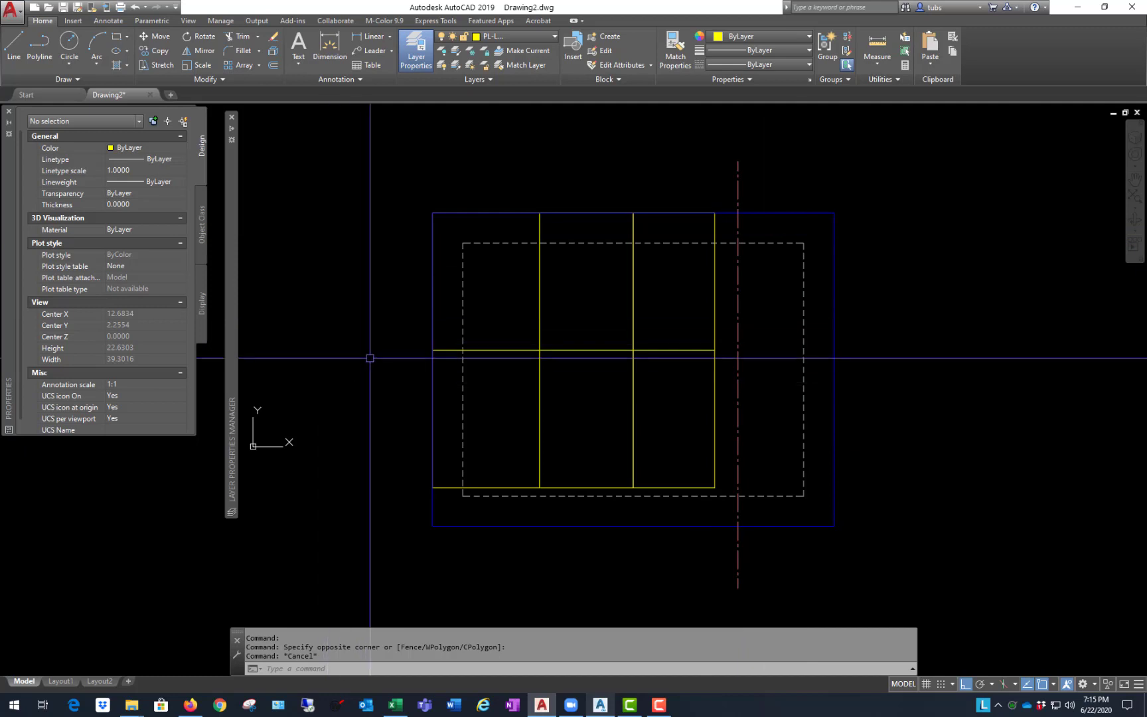
- Switch to Layout1 and compare its sheet and viewport with the drawing in model space
left_click(61, 681)
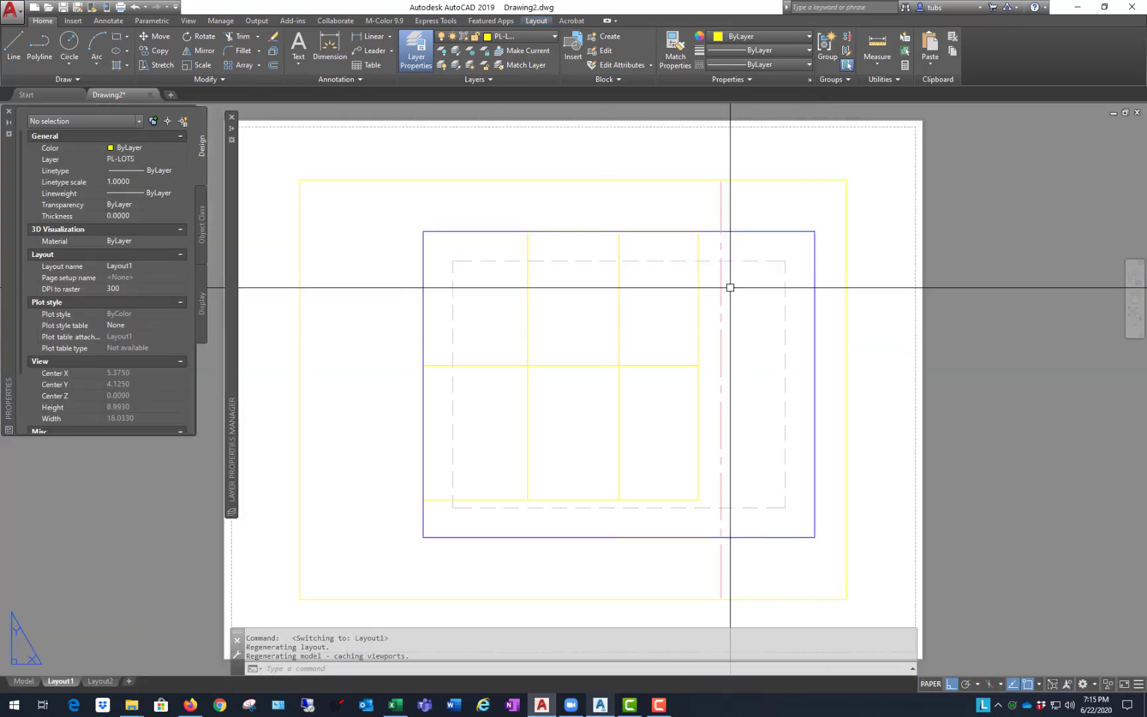
scroll(729, 288, "down", 3)
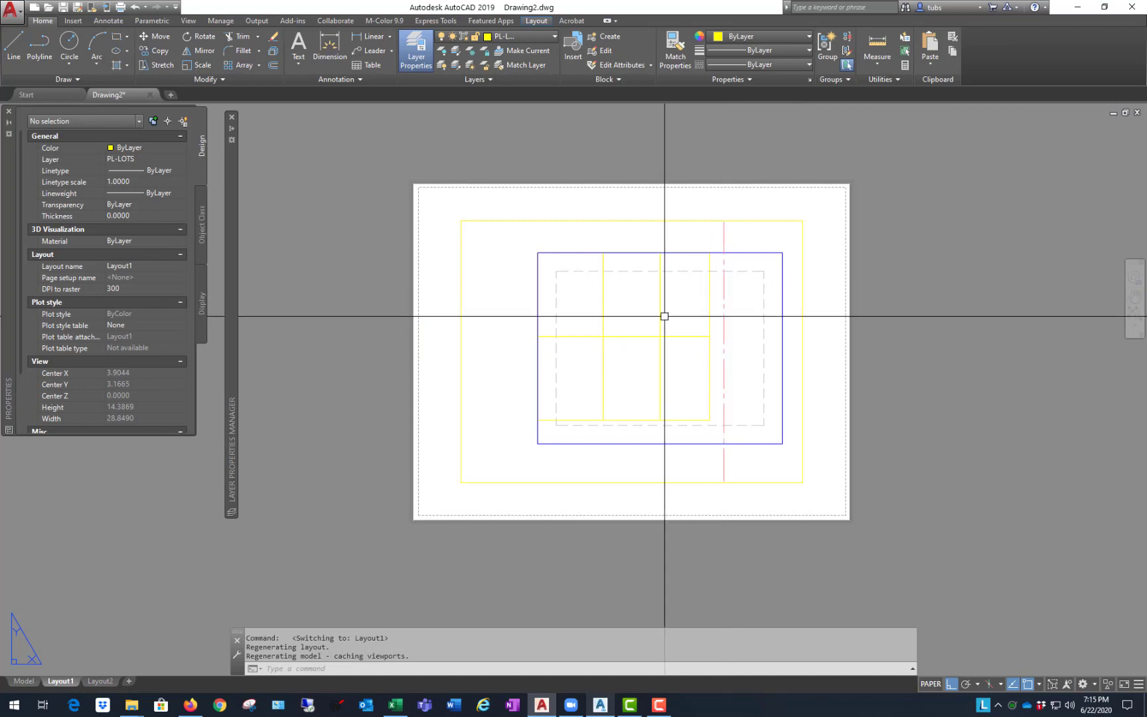
left_click(29, 682)
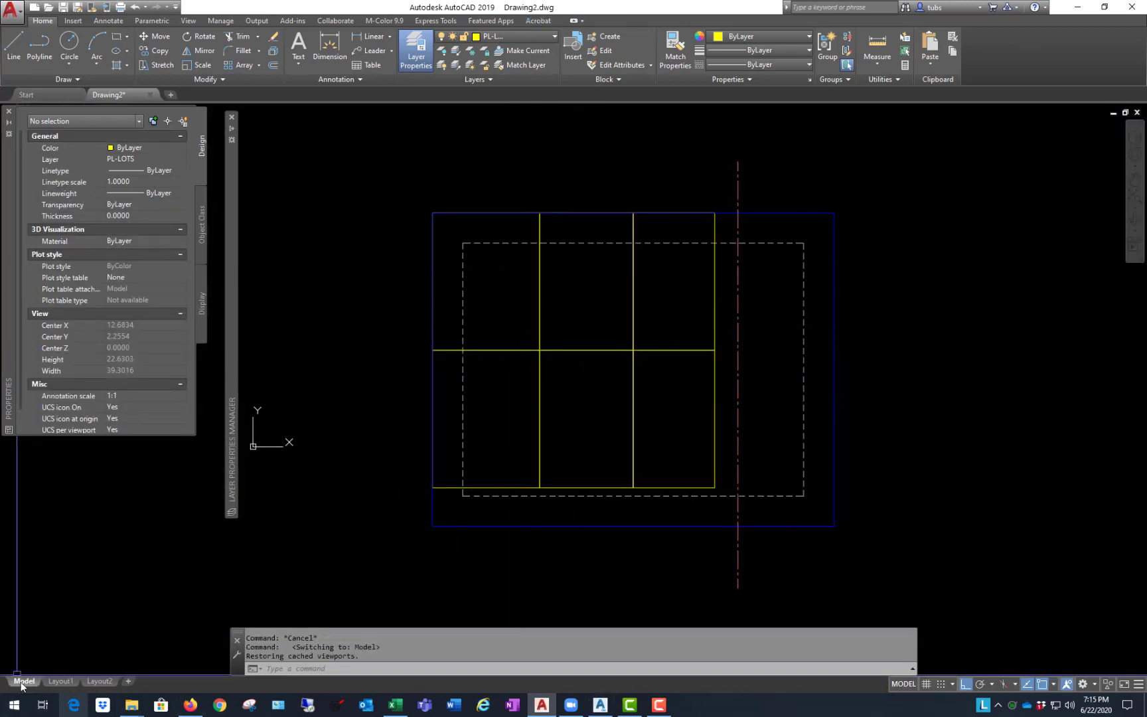
left_click(67, 681)
scroll(617, 323, "up", 2)
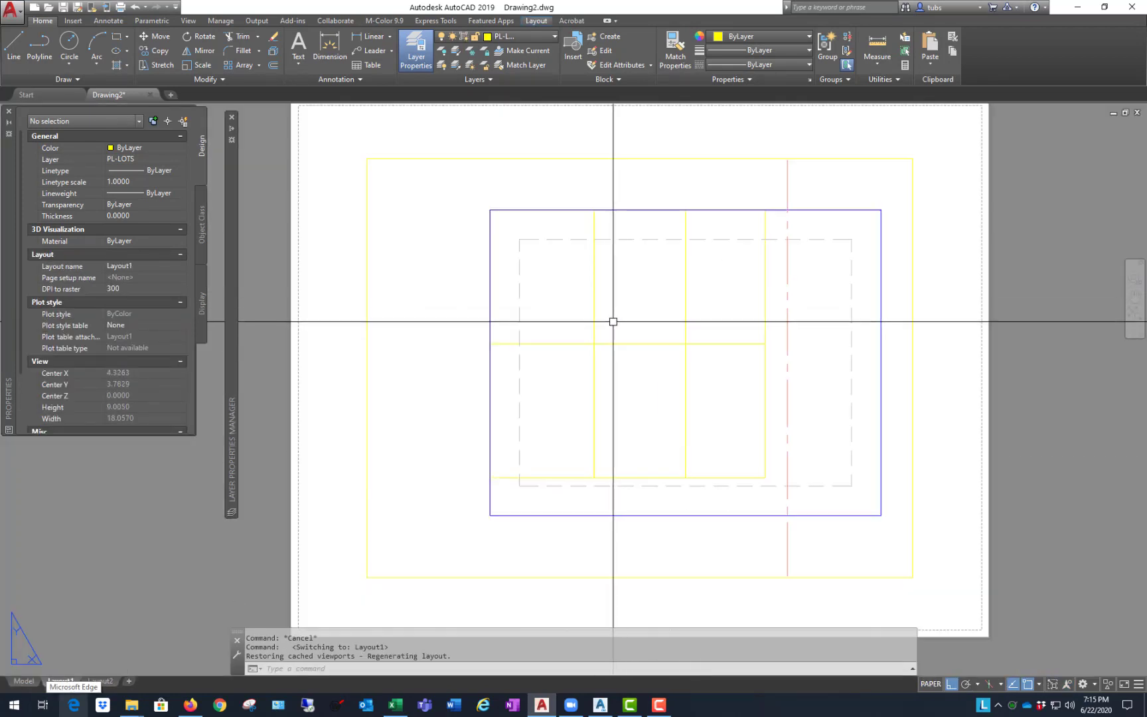
scroll(624, 312, "down", 2)
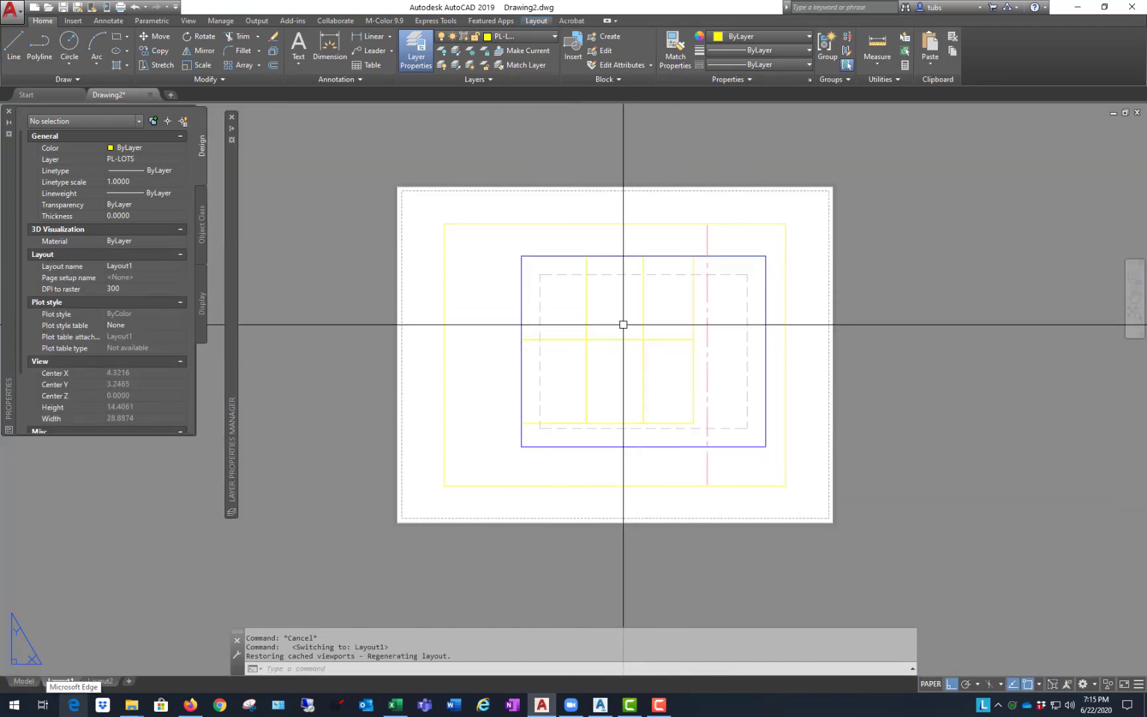
scroll(625, 328, "up", 2)
scroll(617, 324, "down", 2)
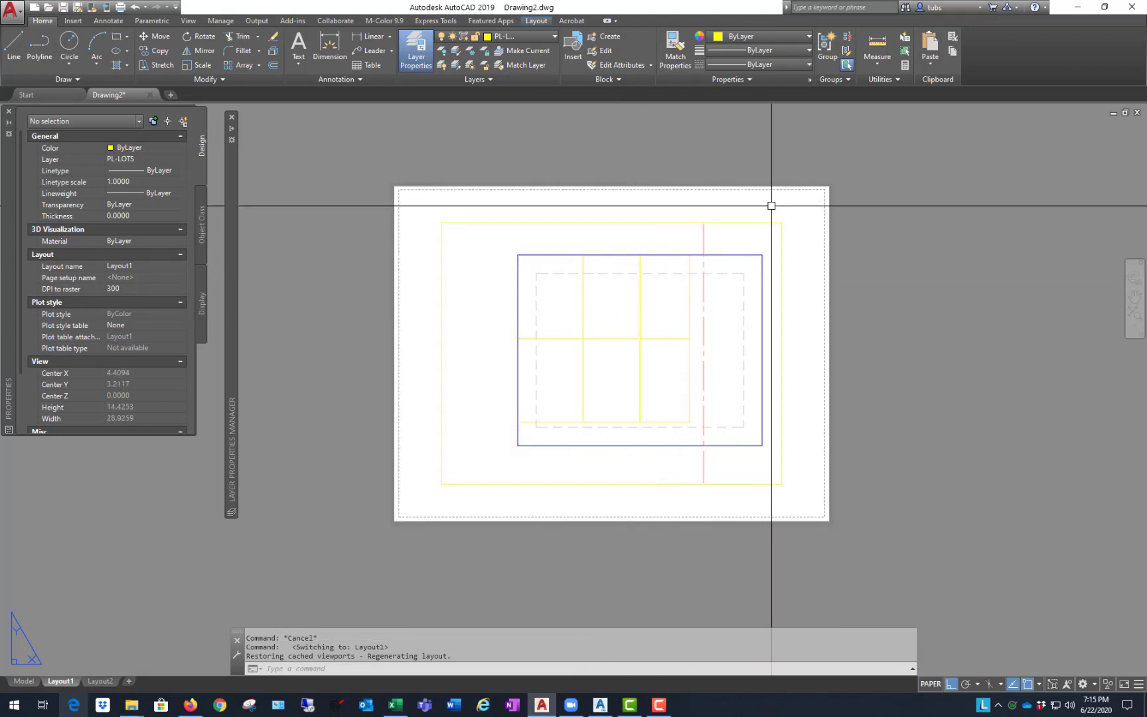
- Select the viewport frame on Layout1 to examine its properties, and clear the selection
left_click(772, 209)
left_click(741, 234)
left_click(342, 146)
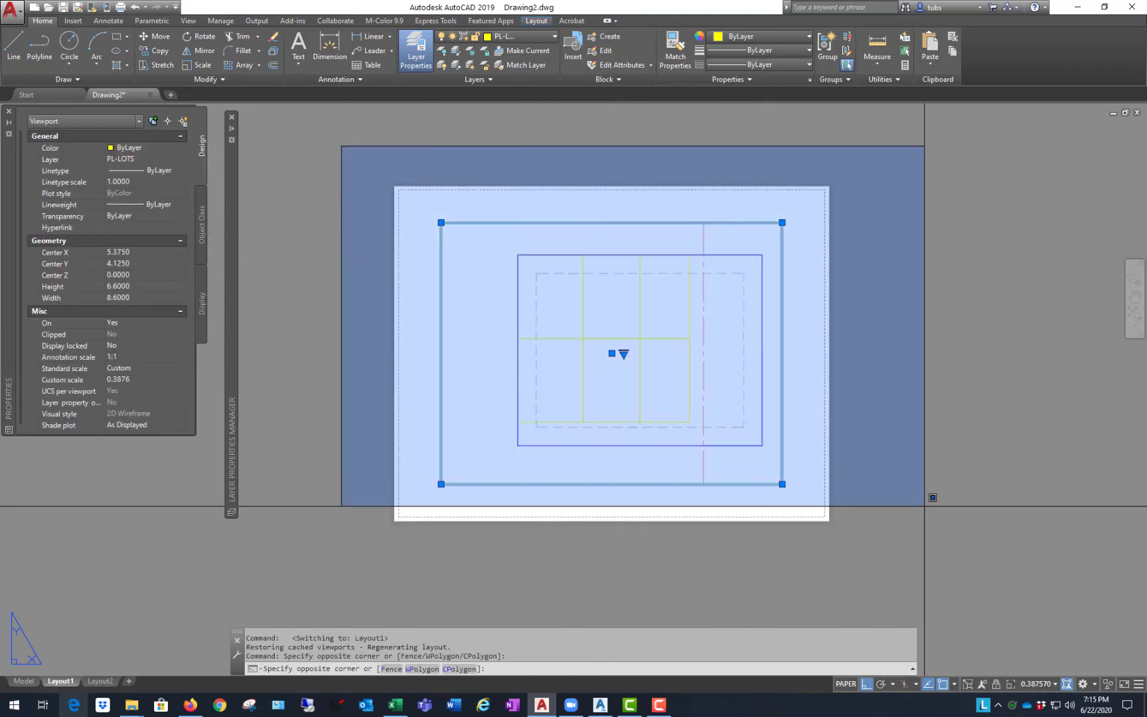
left_click(1012, 552)
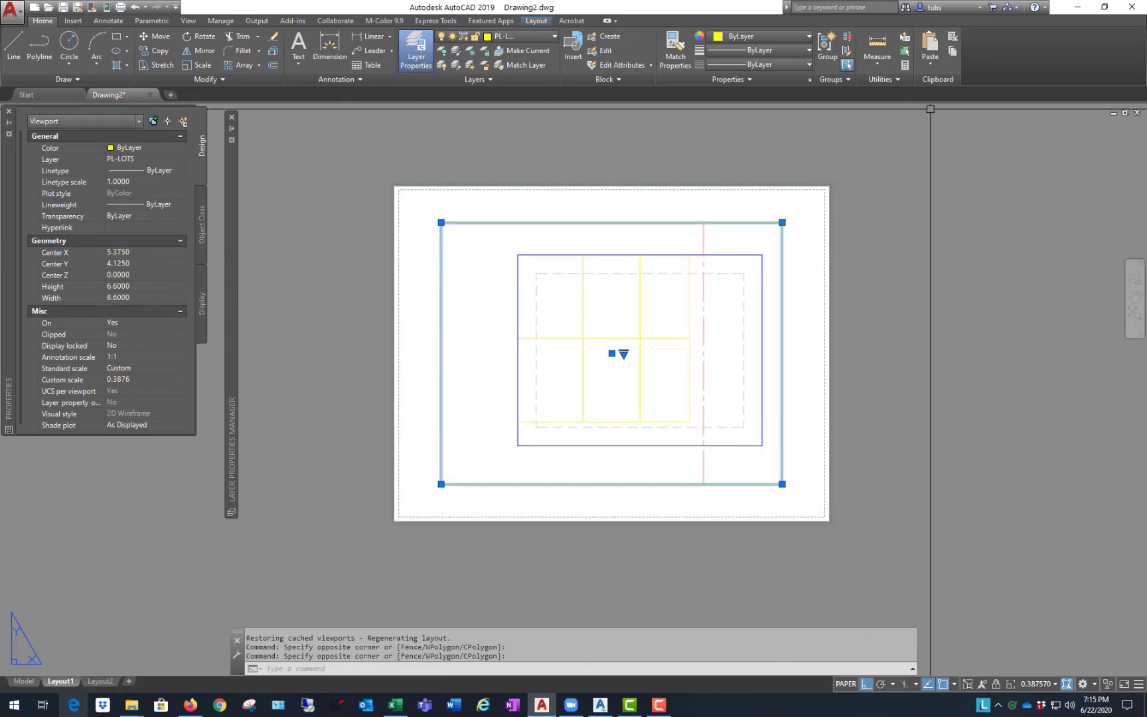
key("Escape")
- Try moving the viewport horizontally off the right side of the sheet, and undo the move
left_click(745, 222)
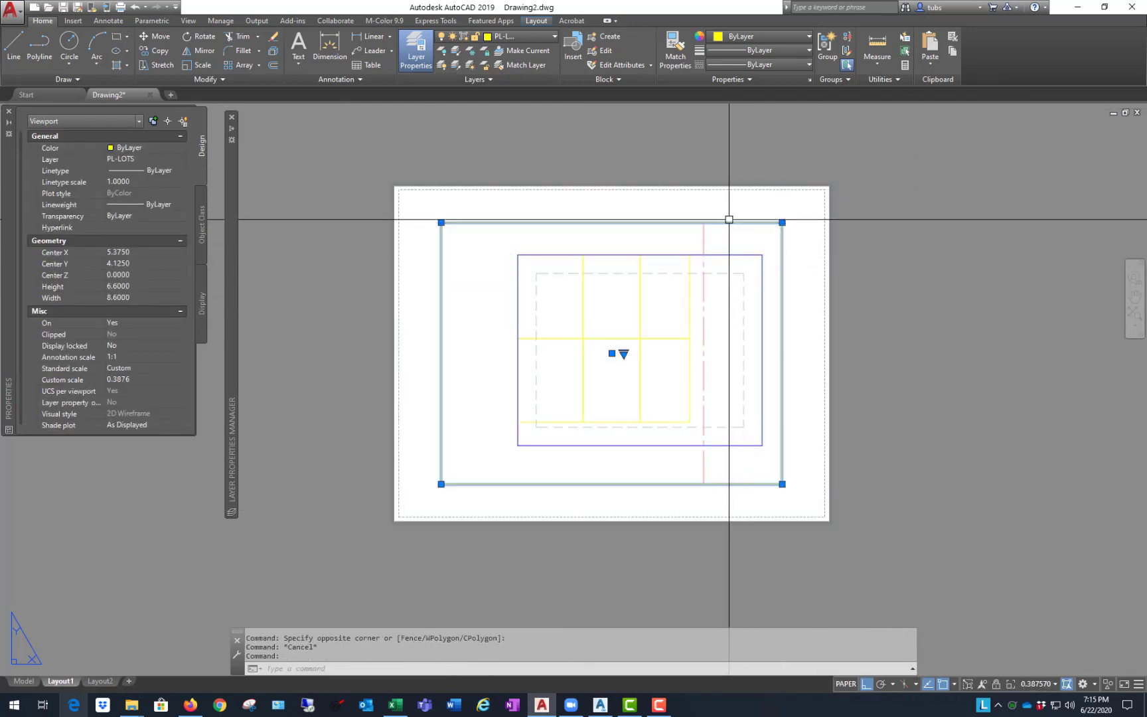
type("m")
key("Return")
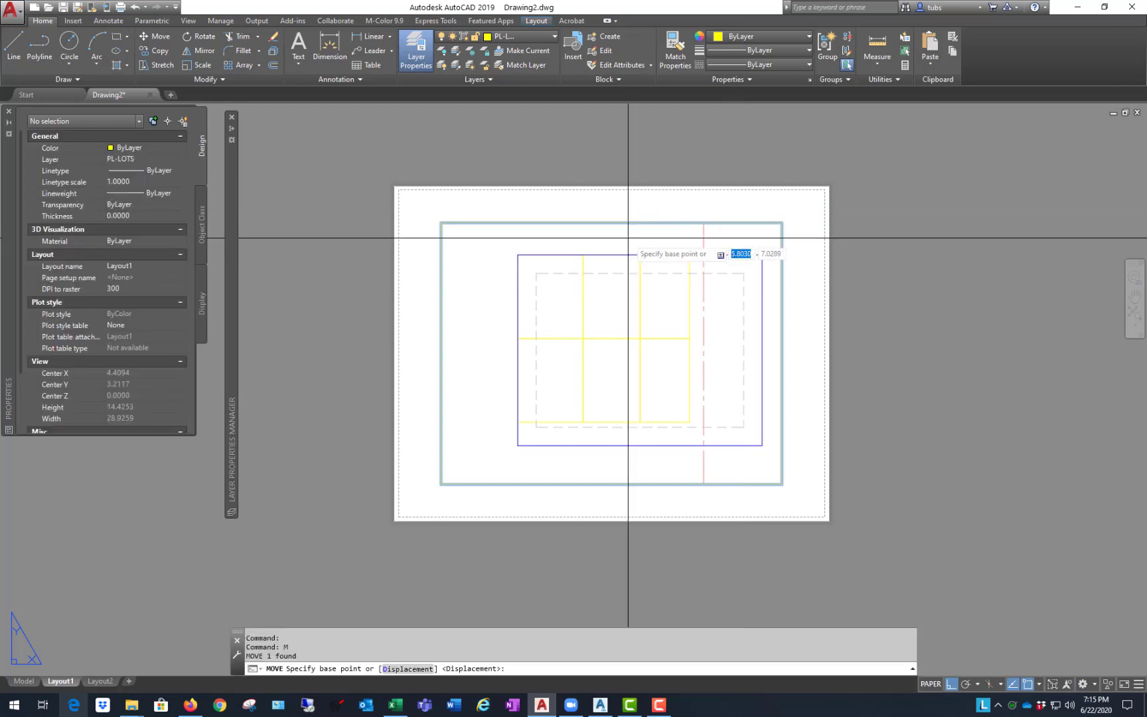
left_click(625, 237)
left_click(991, 237)
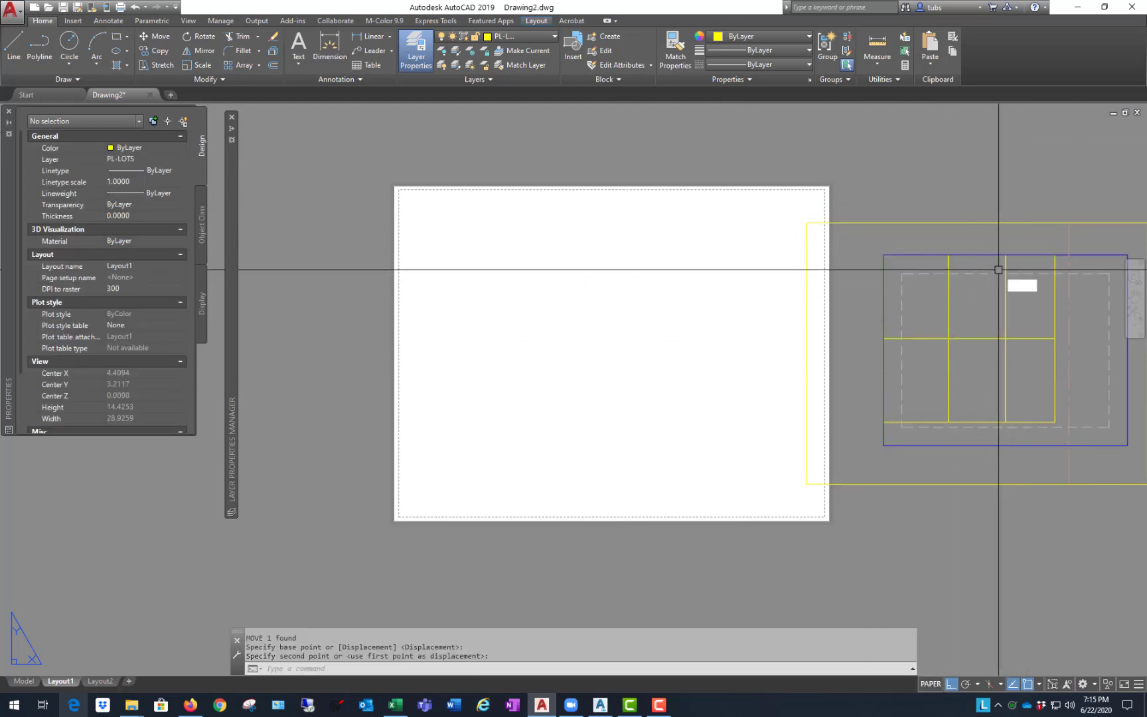
type("u")
key("Return")
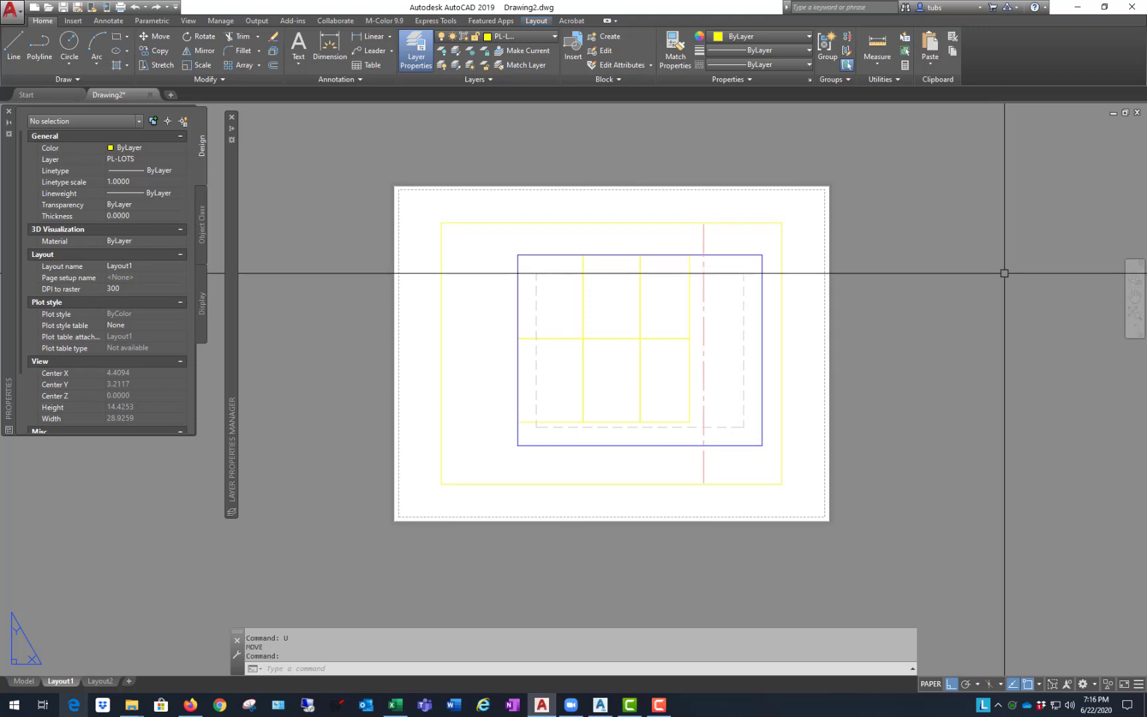
- Activate model space inside the Layout1 viewport and zoom so the whole lot drawing fits within its frame
double_click(746, 234)
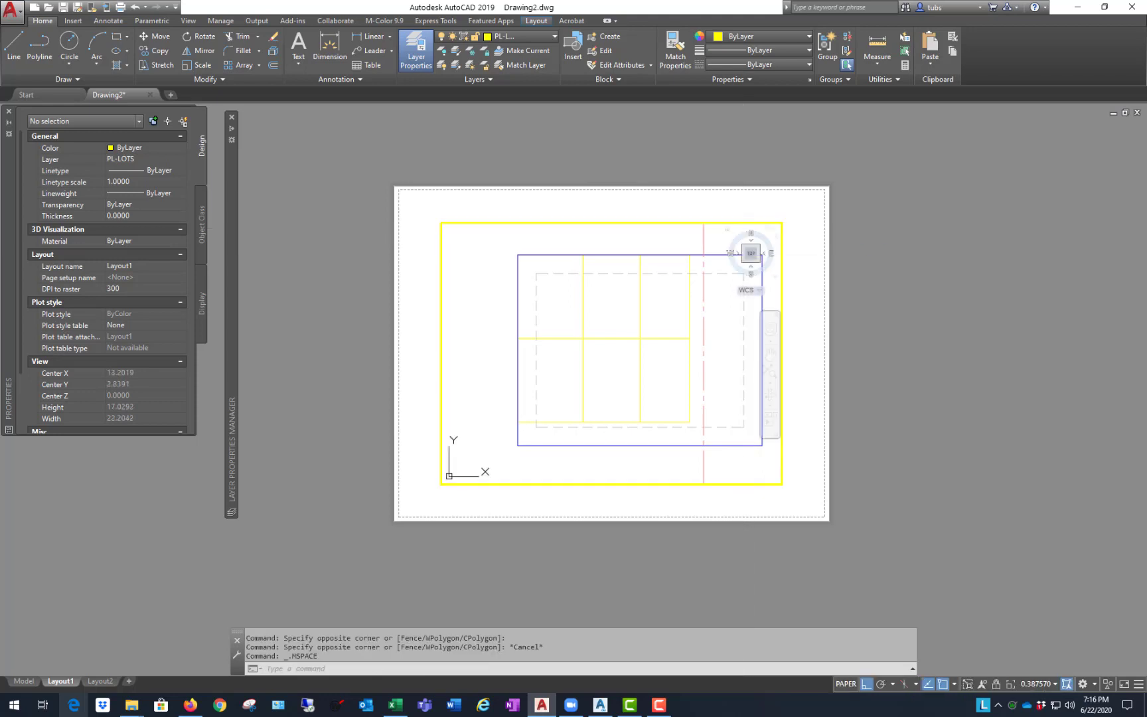
scroll(498, 327, "down", 2)
scroll(498, 327, "down", 1)
scroll(522, 325, "up", 4)
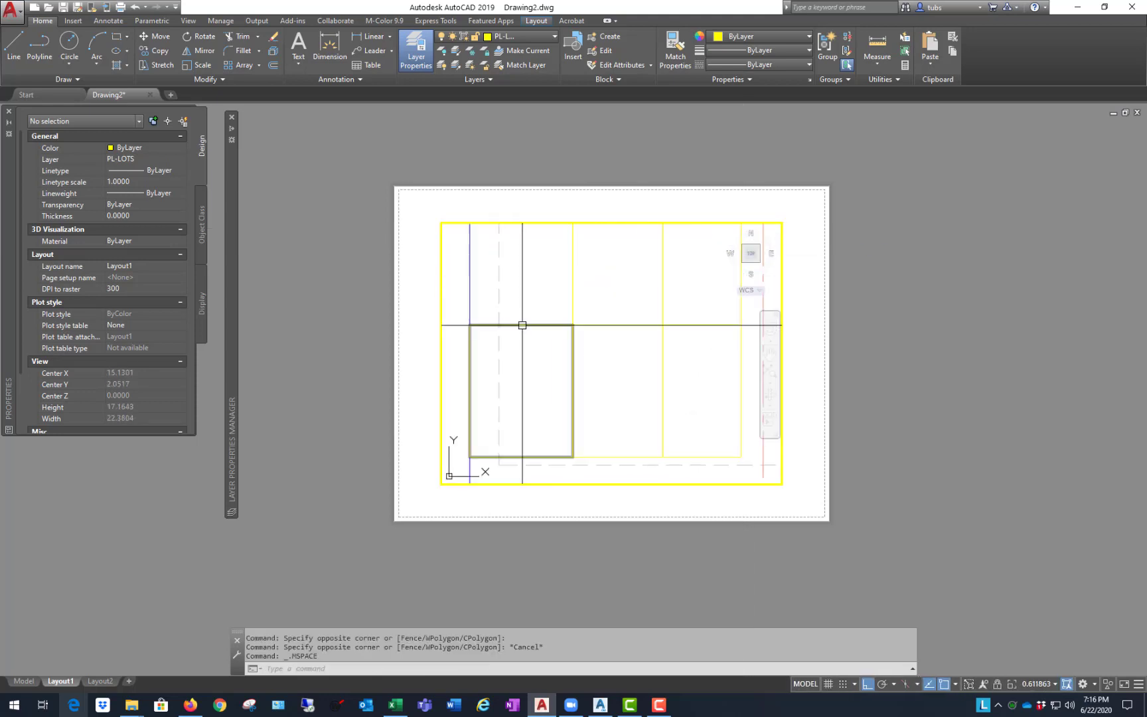
scroll(559, 297, "down", 4)
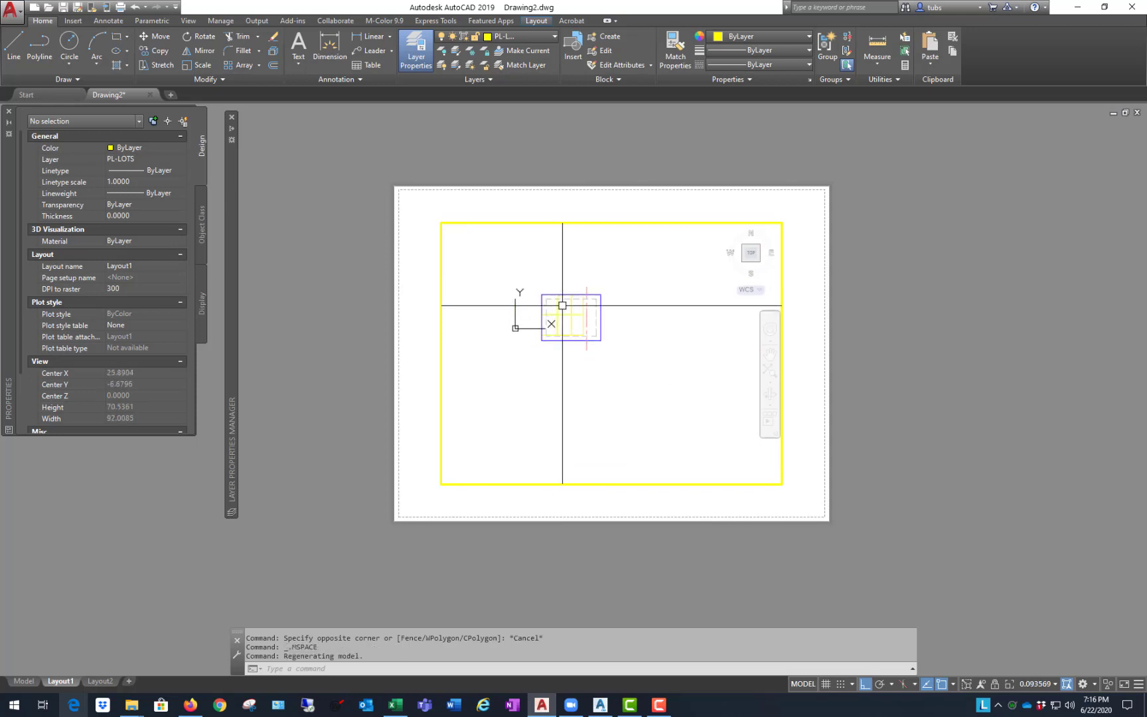
scroll(555, 302, "up", 3)
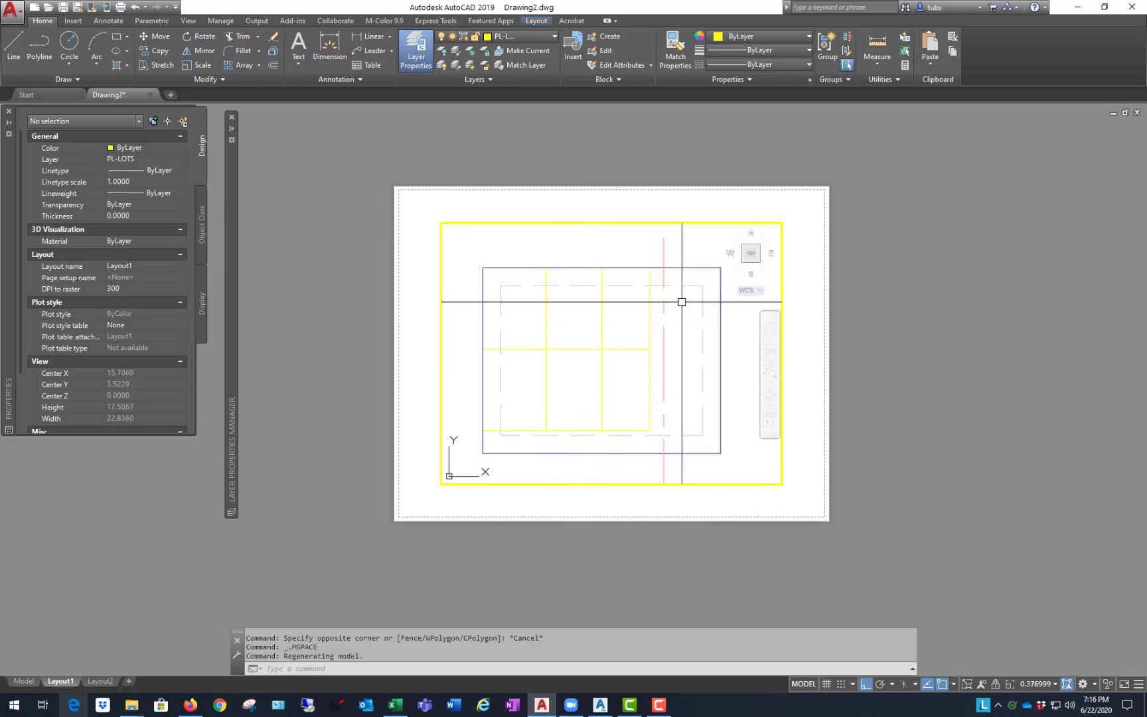
- Pan the lot drawing inside the viewport until it sits roughly centred in the frame
type("p")
key("Return")
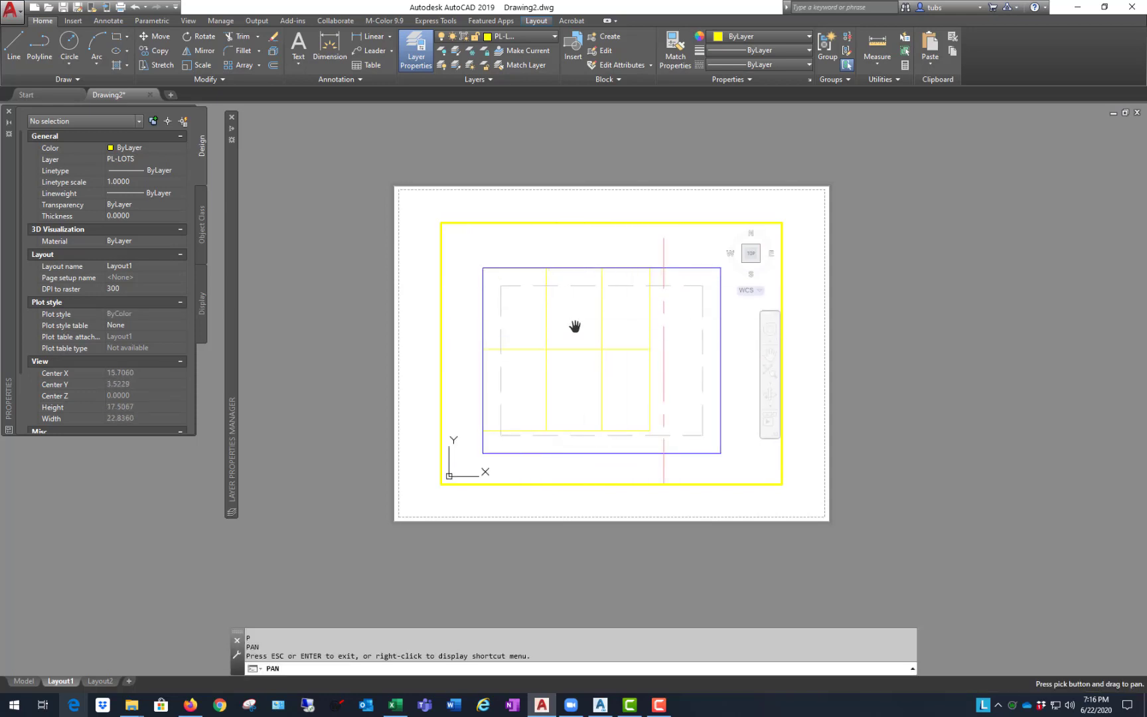
left_click_drag(576, 325, 521, 256)
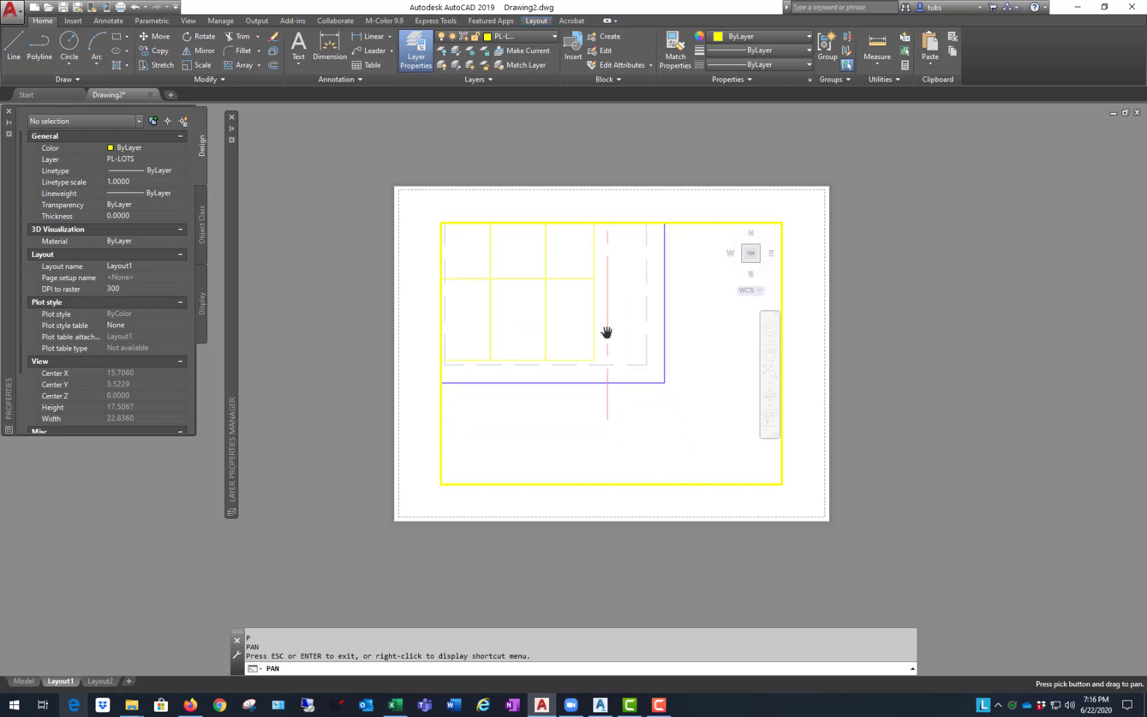
left_click_drag(607, 333, 723, 443)
left_click_drag(650, 376, 625, 351)
right_click(626, 344)
left_click(656, 354)
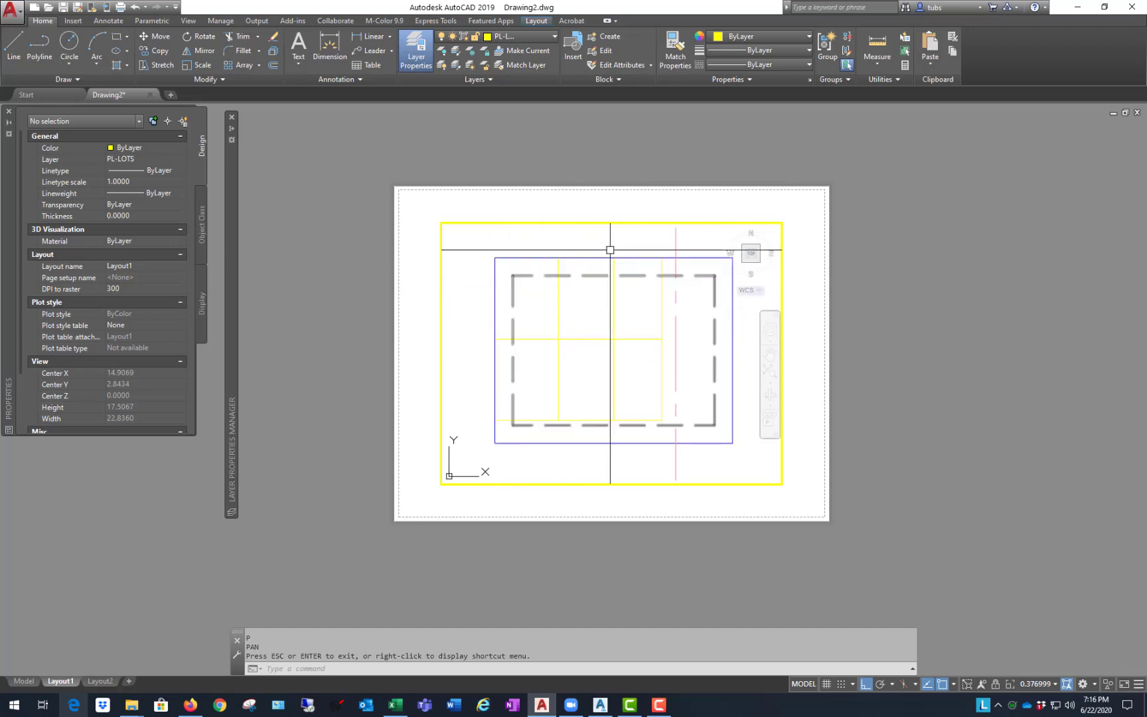
- Return to paper space and select the viewport frame to check which layer it is on
double_click(650, 205)
left_click(646, 200)
left_click(605, 233)
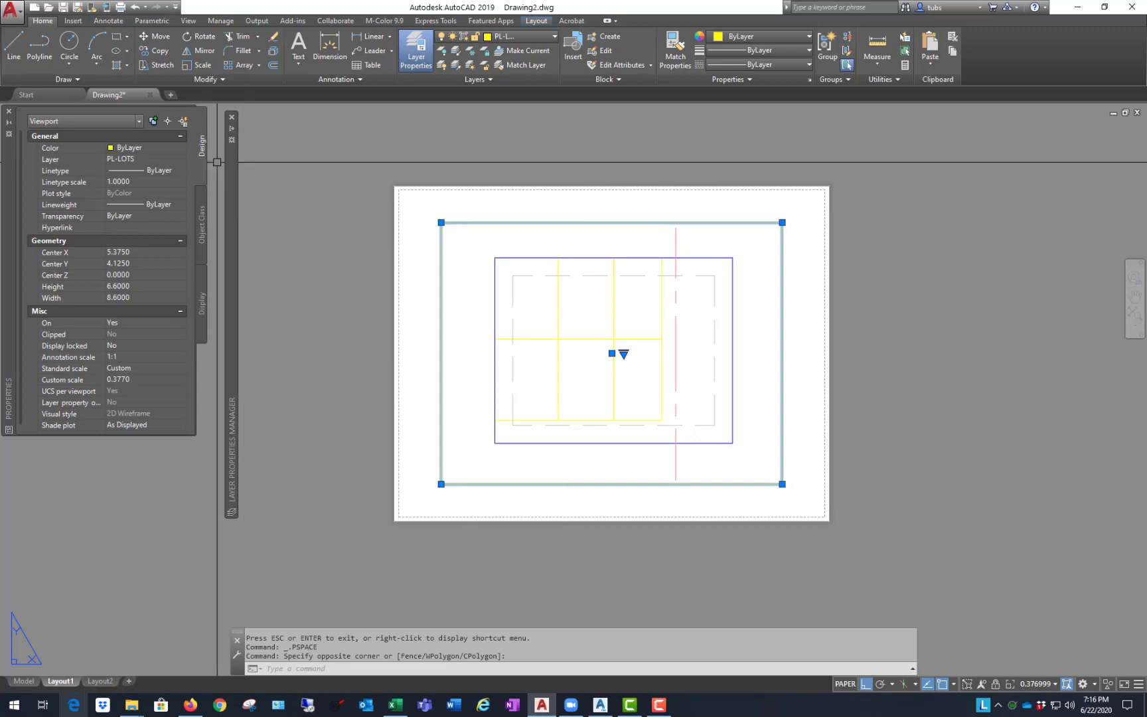
key("Escape")
- Set the color of the Vport layer to index color 134
mouse_move(237, 316)
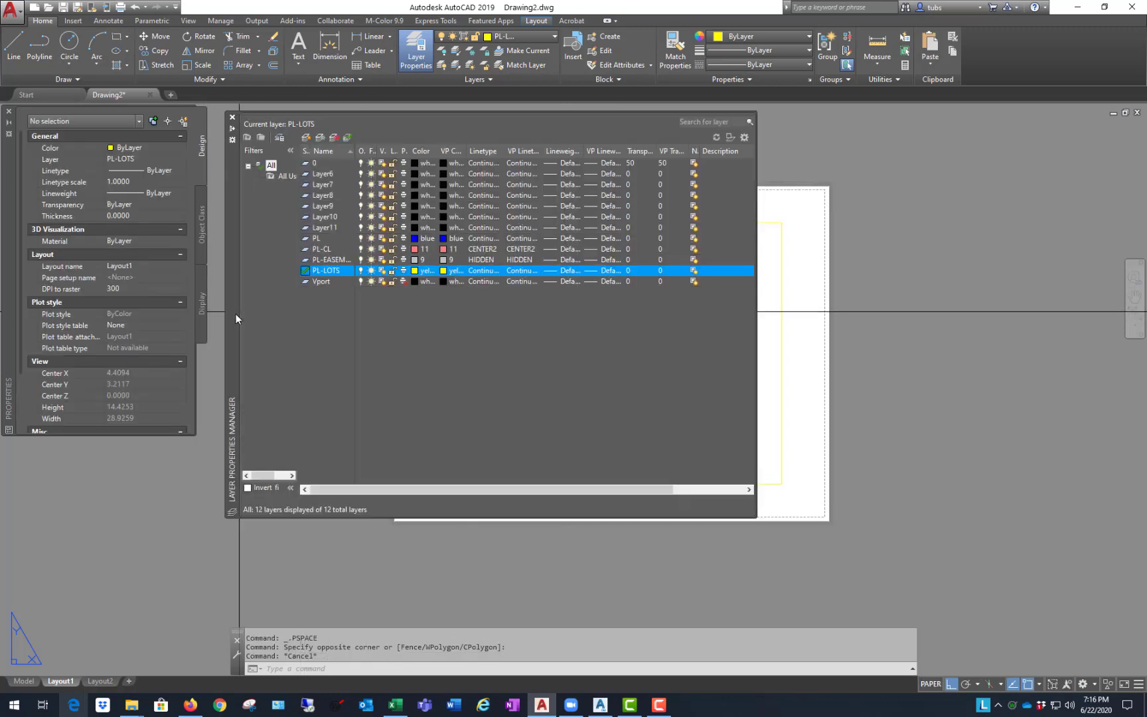
left_click(415, 282)
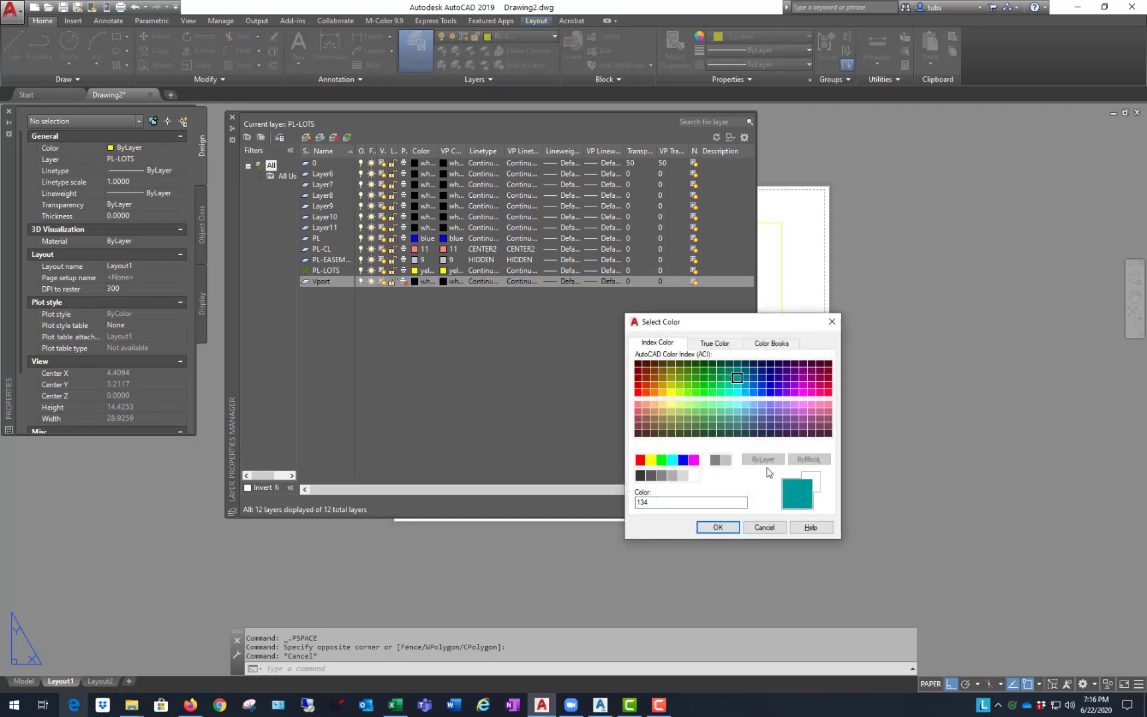
left_click(727, 531)
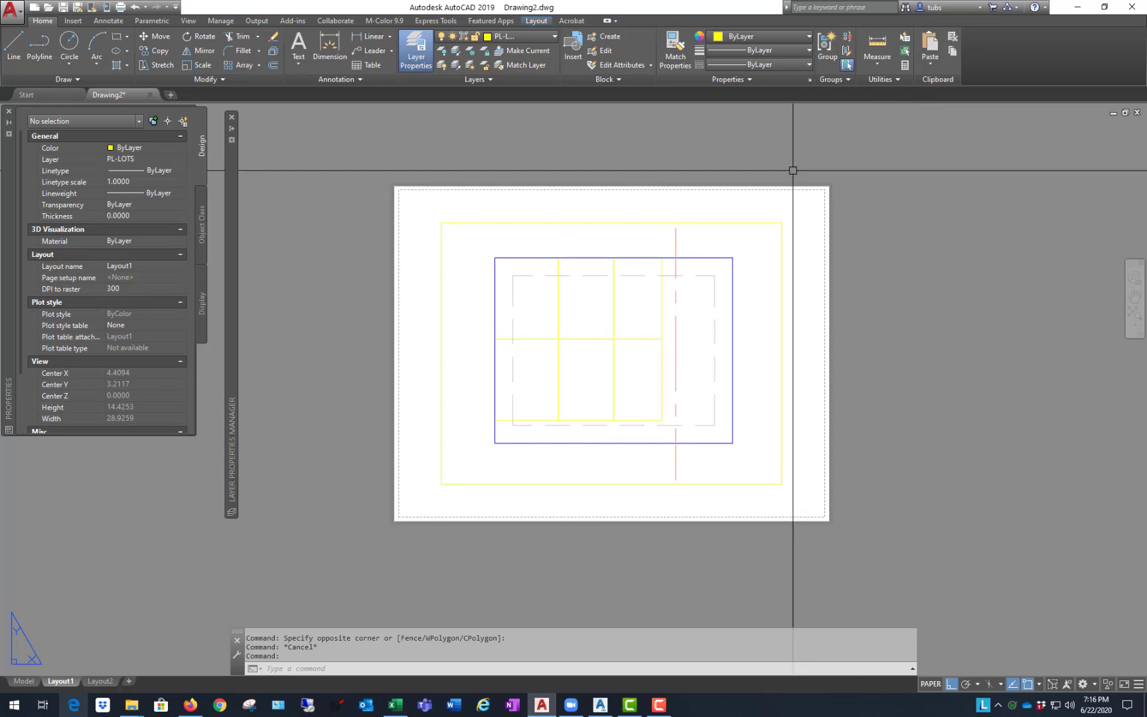
- Move the Layout1 viewport frame onto the Vport layer and clear the selection
left_click(790, 212)
left_click(762, 244)
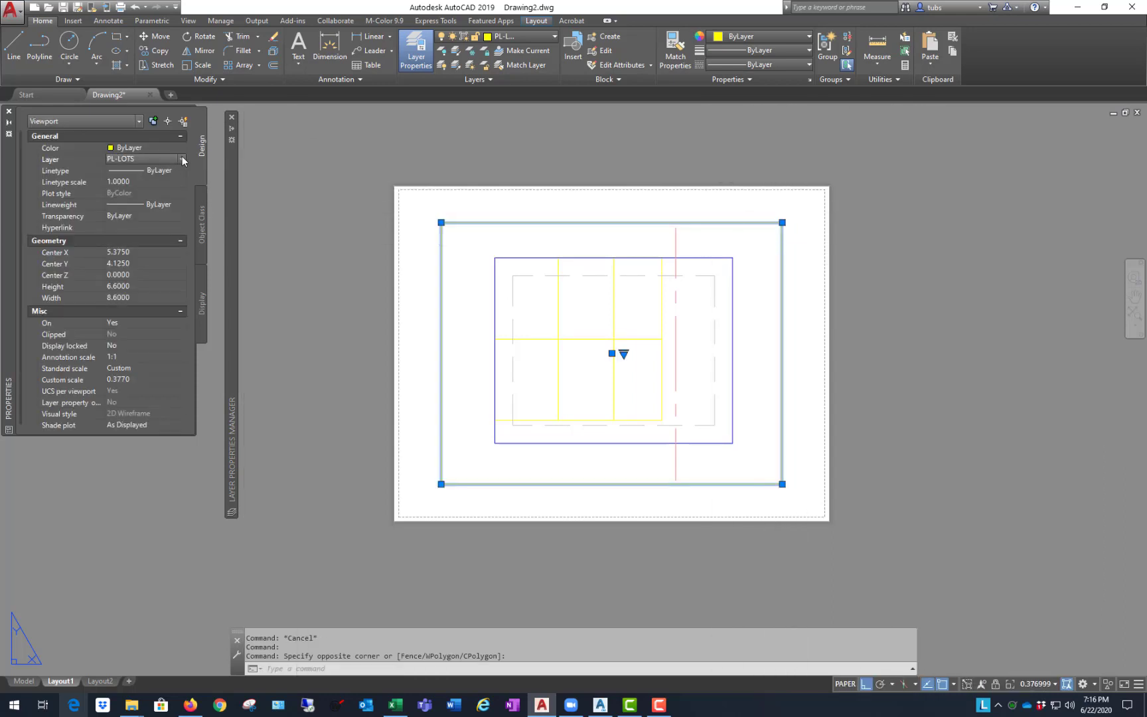
left_click(182, 159)
left_click(877, 151)
key("Escape")
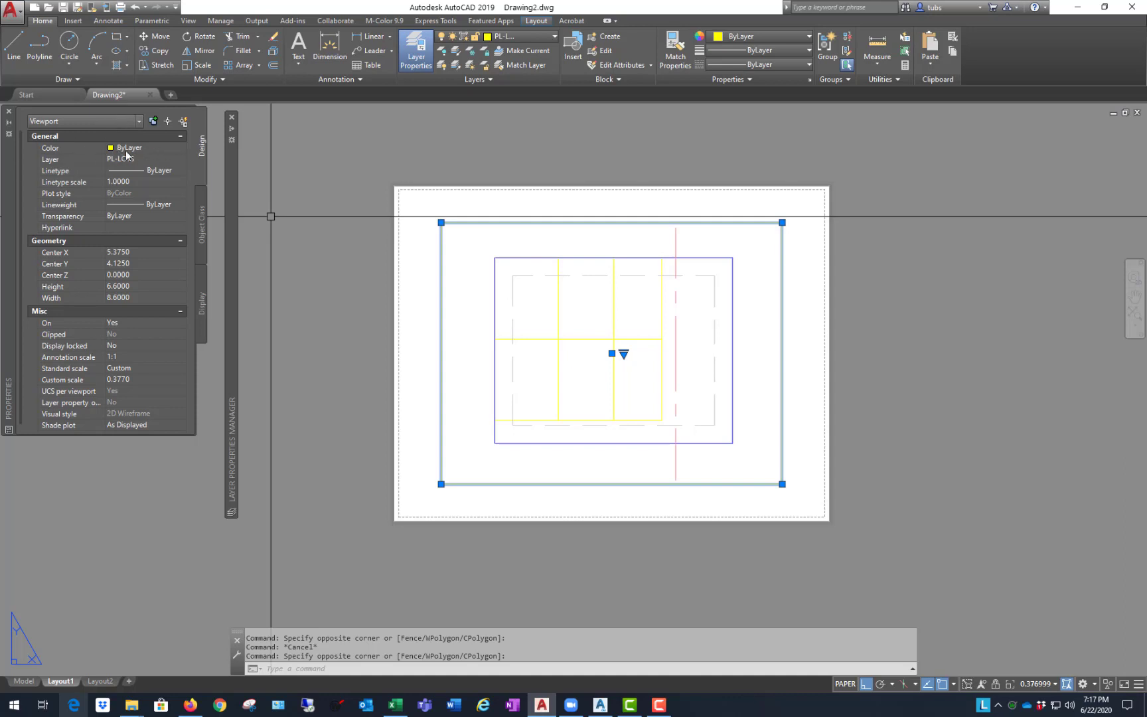
left_click(180, 159)
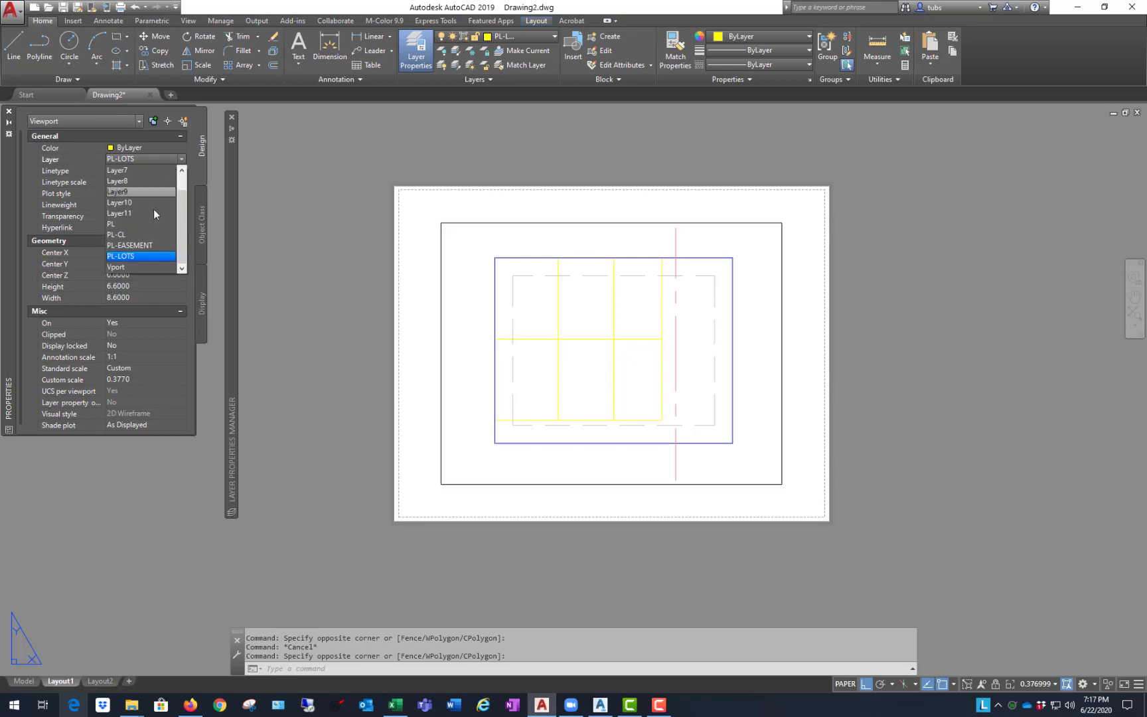
left_click(133, 265)
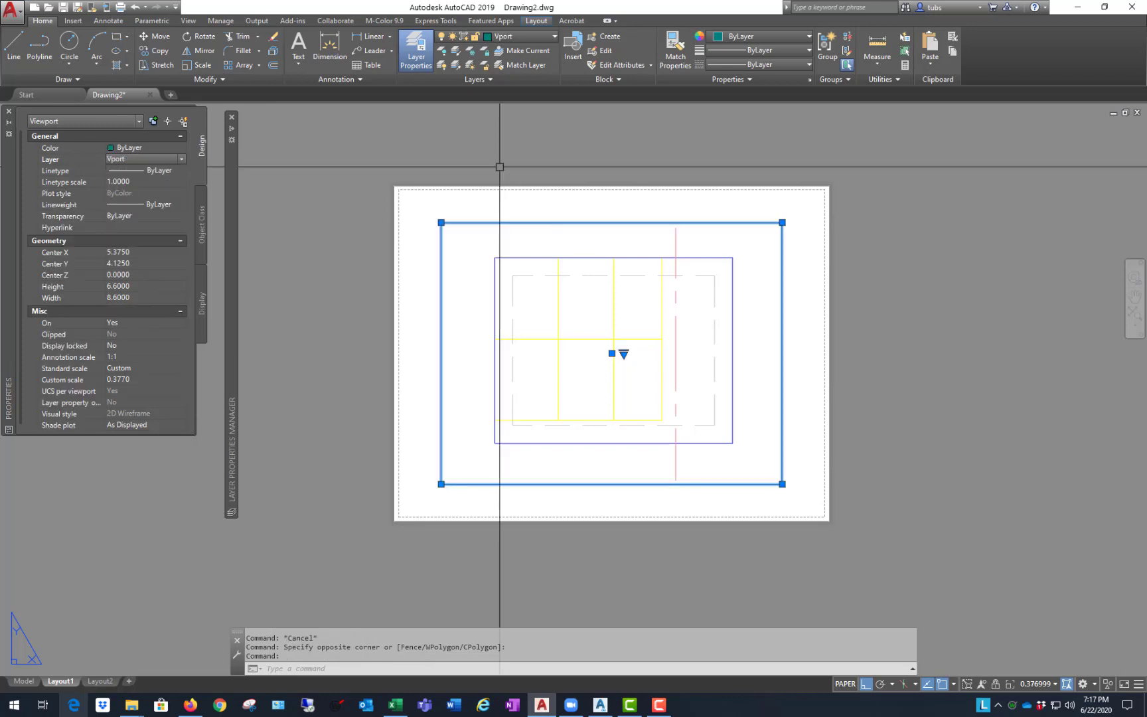
key("Escape")
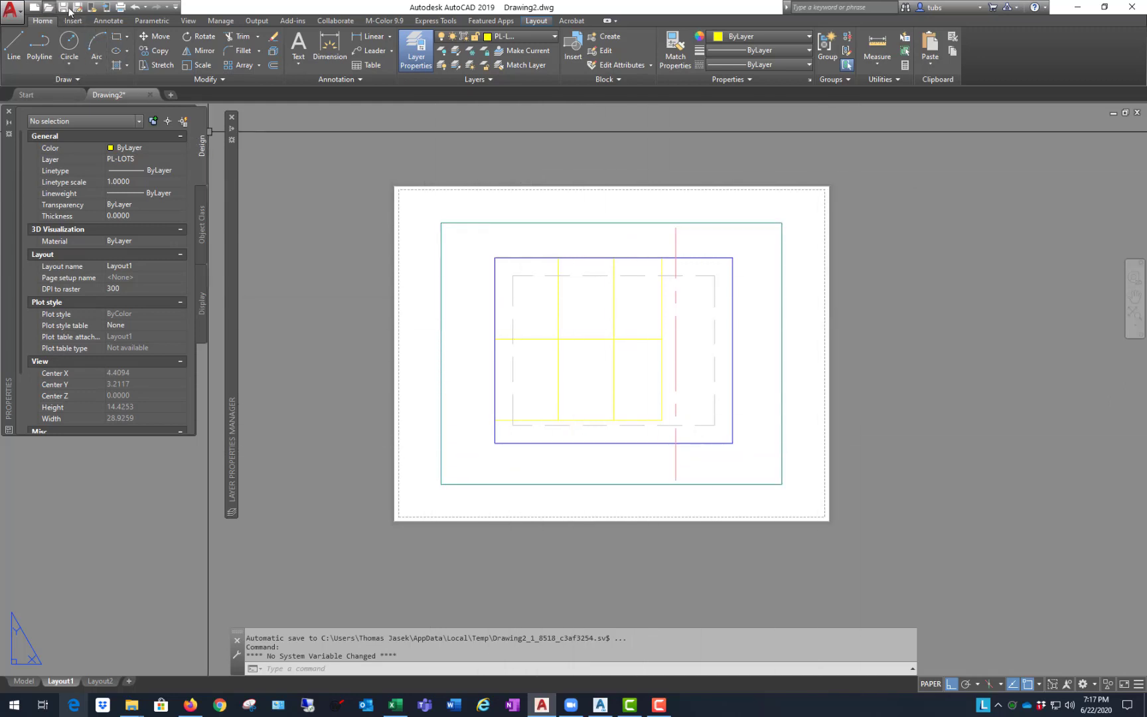
- Preview the Layout1 plot with the current settings and return to the plot settings
left_click(120, 7)
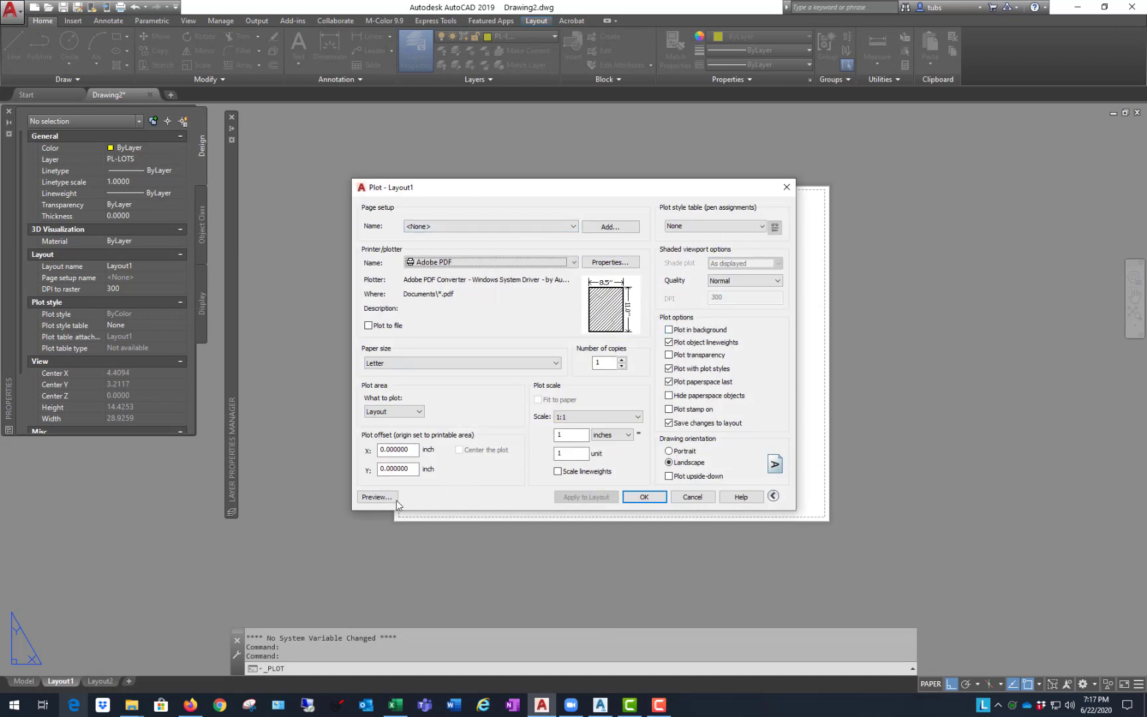
left_click(376, 497)
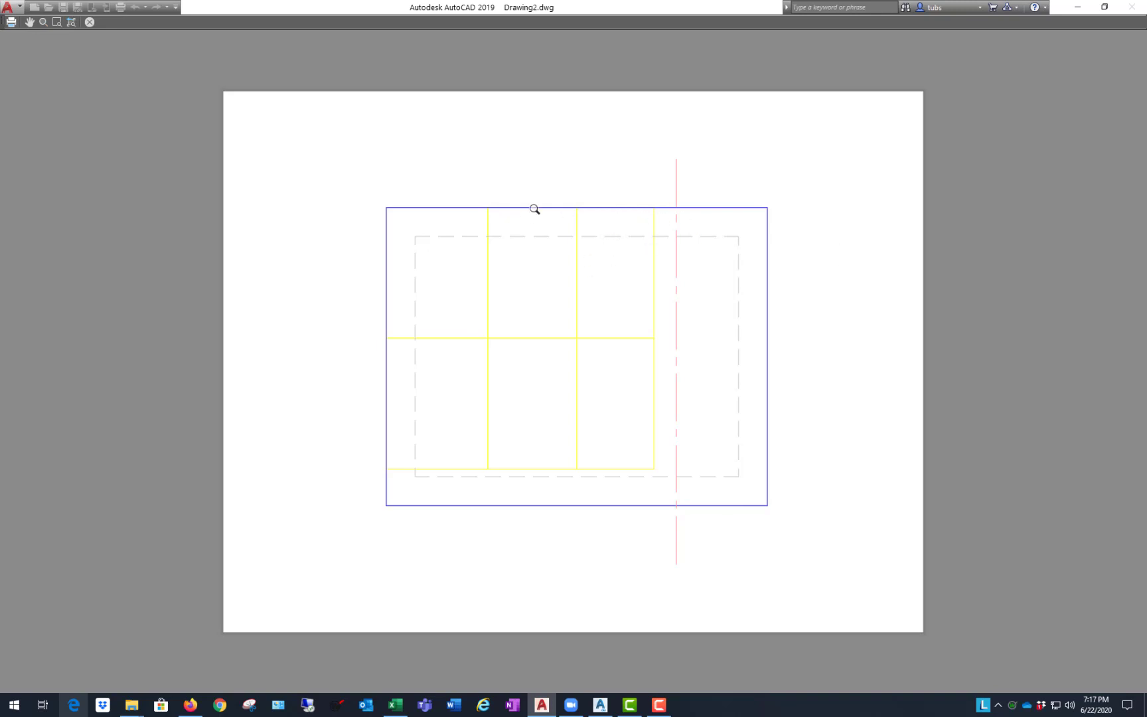
key("Escape")
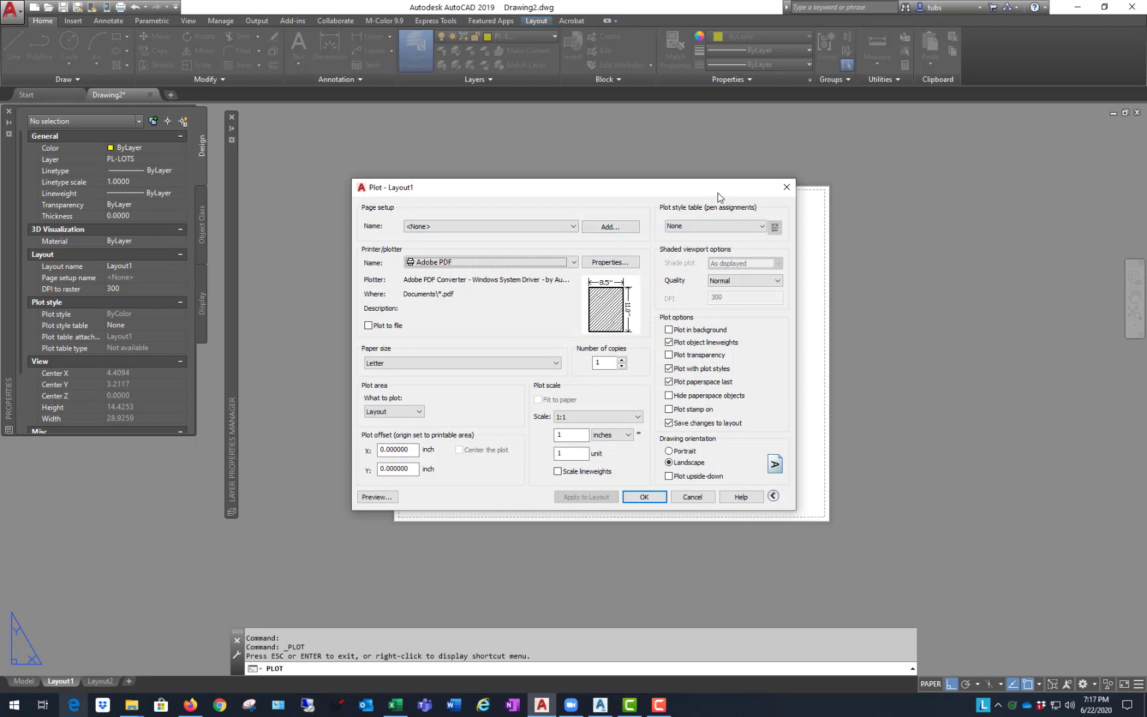
- Preview the Layout1 plot with the monochrome.ctb plot style table, examine the line work up close, and exit without plotting
left_click_drag(718, 192, 707, 146)
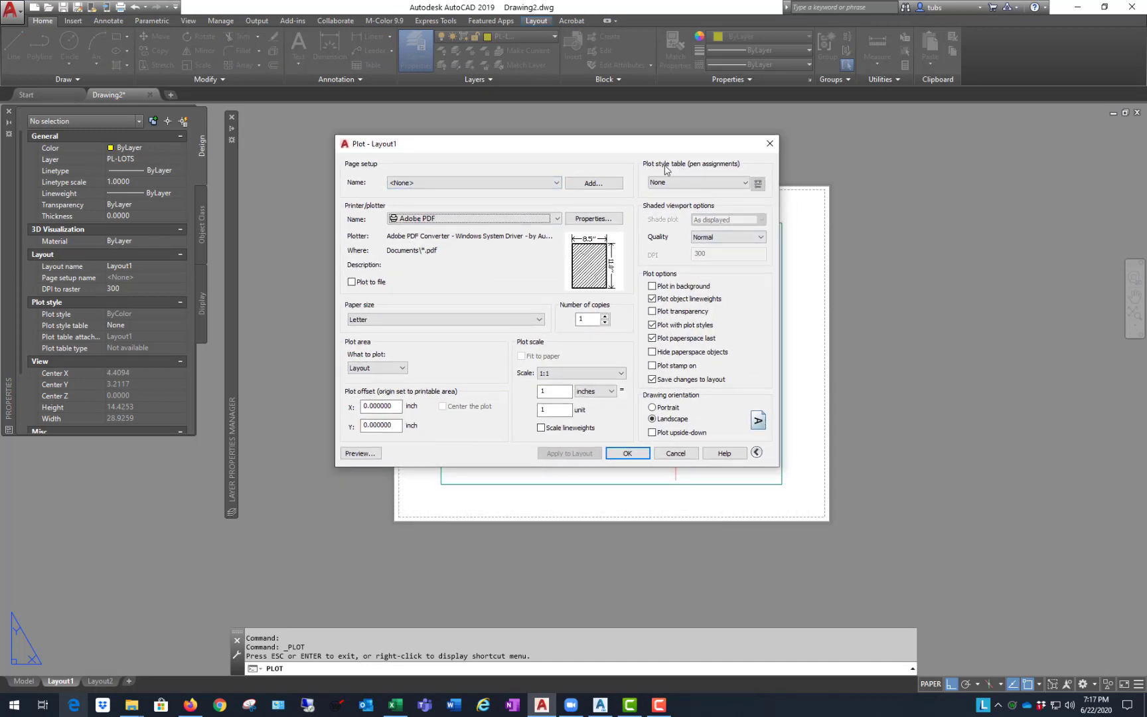
left_click(745, 183)
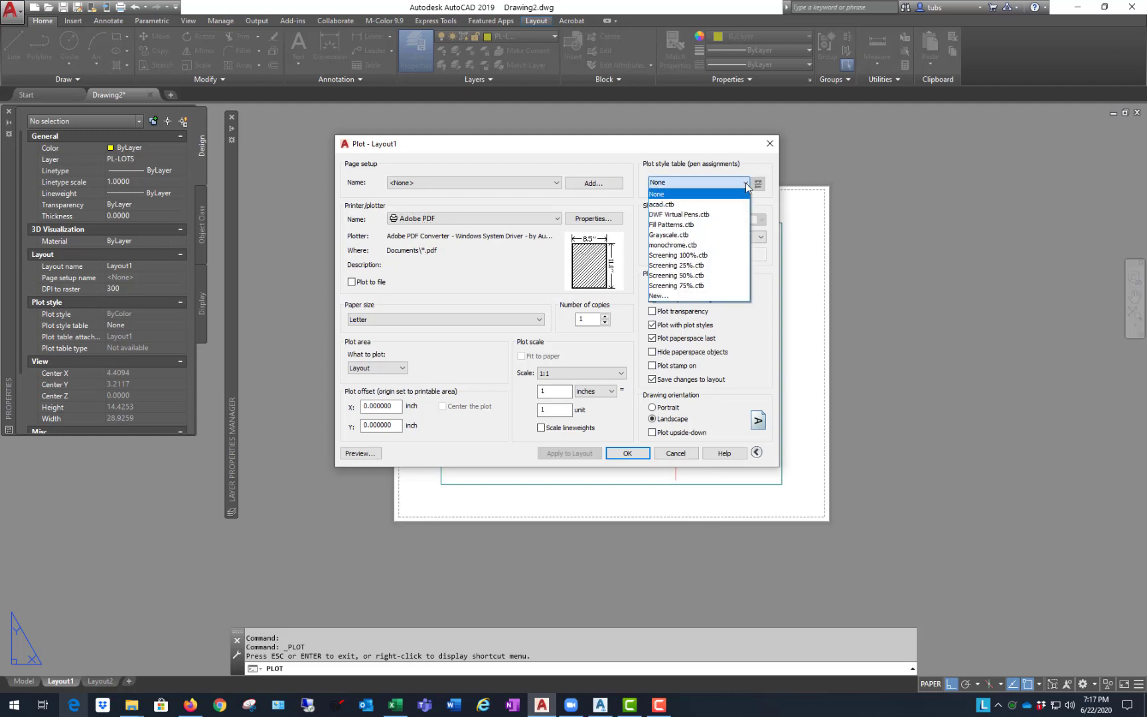
left_click(690, 245)
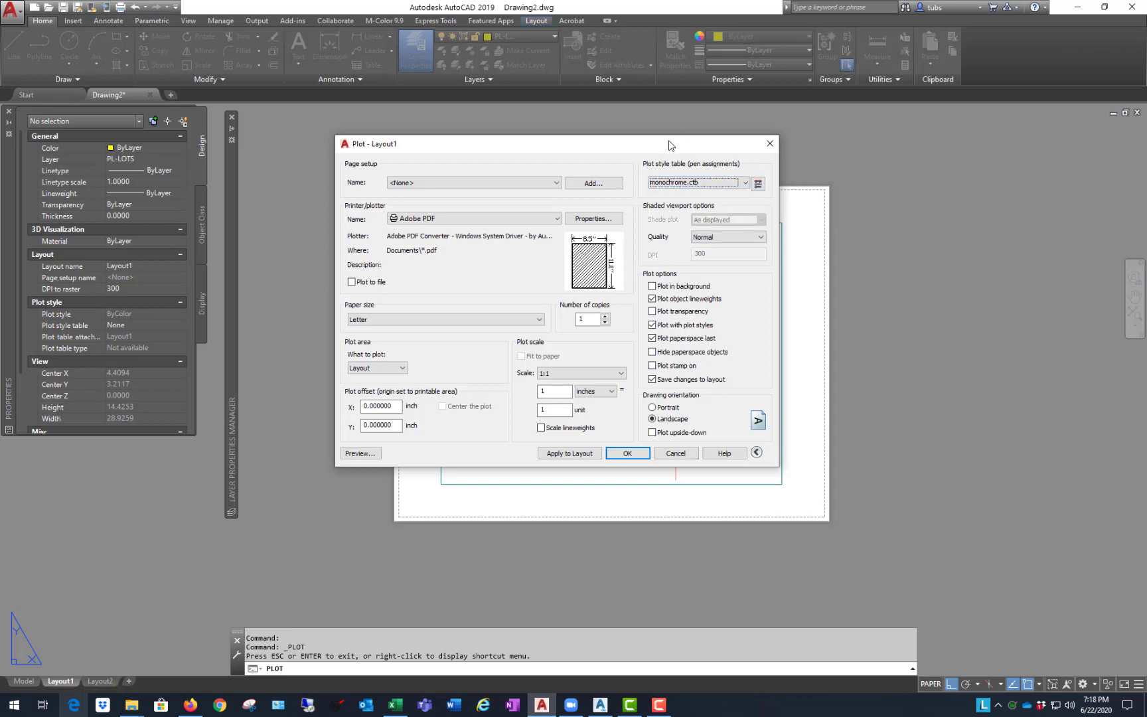
left_click_drag(667, 145, 653, 140)
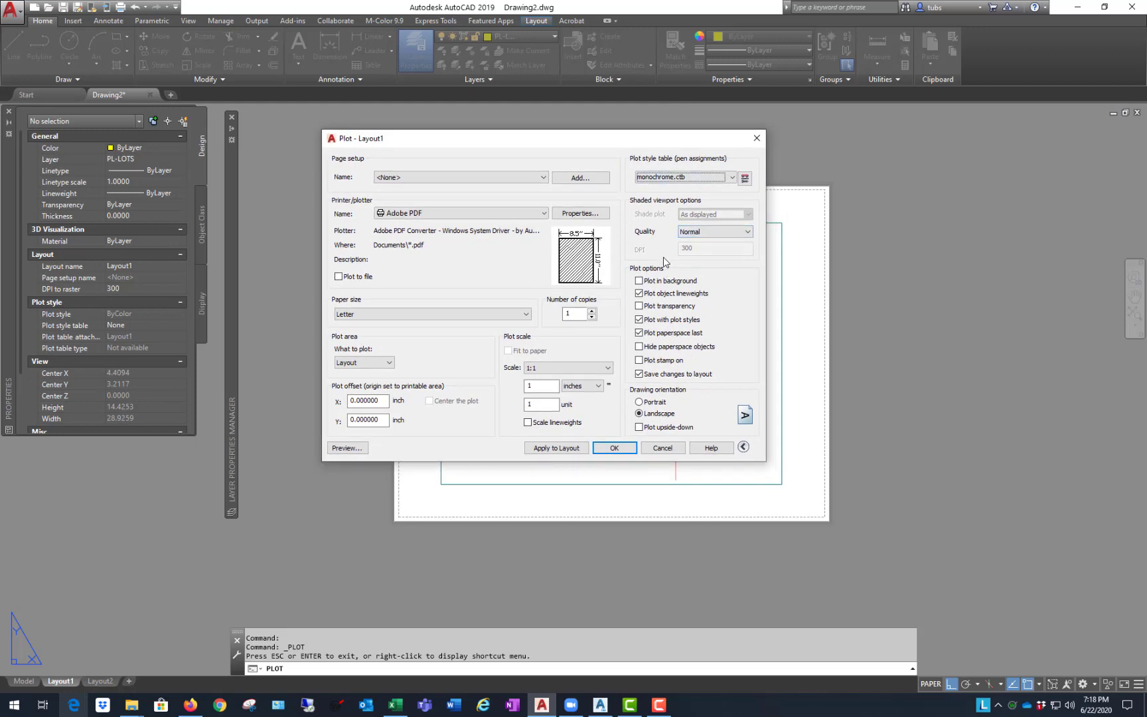
left_click(354, 452)
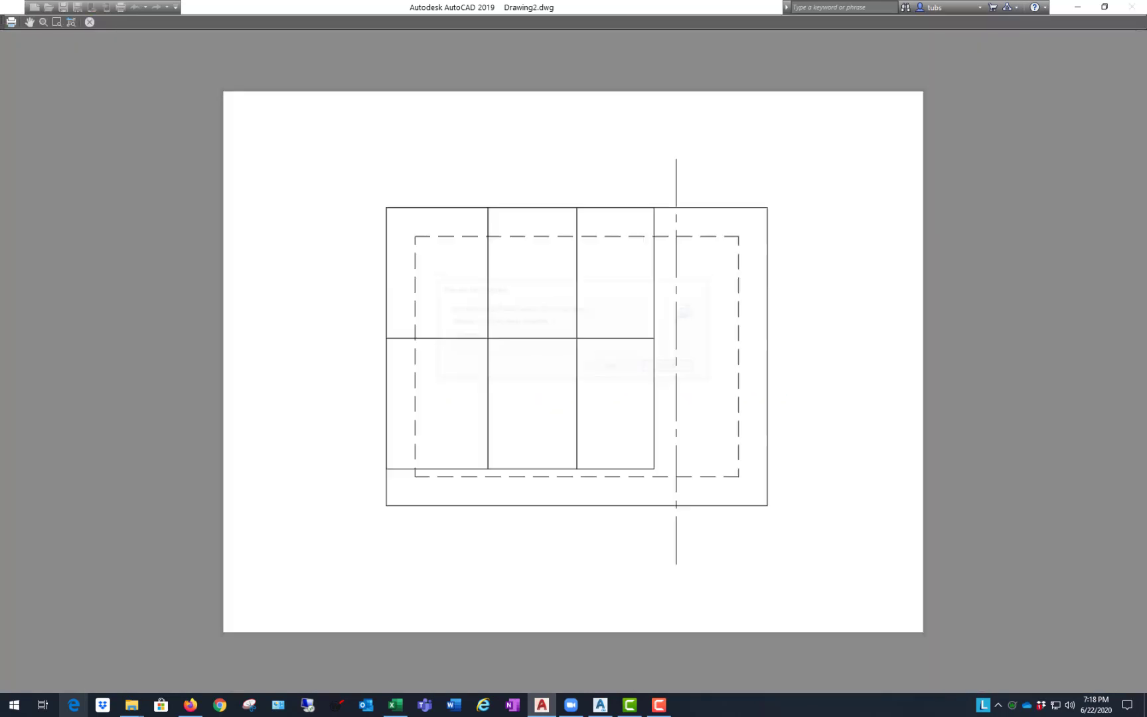
scroll(664, 345, "up", 4)
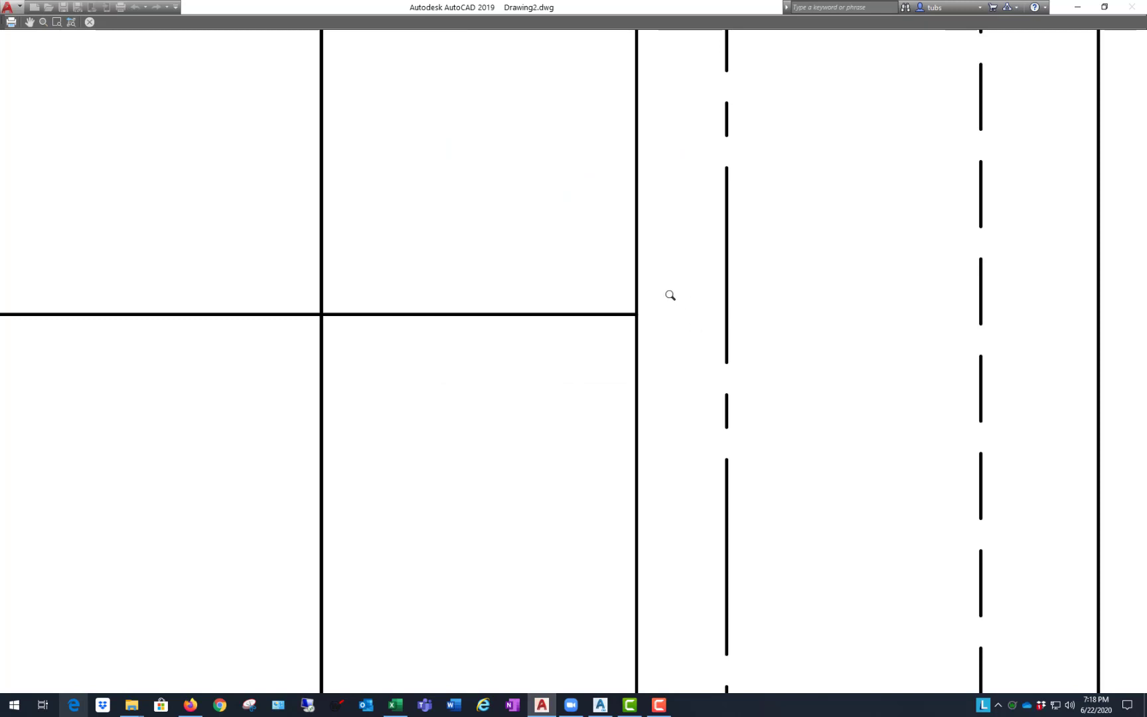
scroll(679, 312, "down", 5)
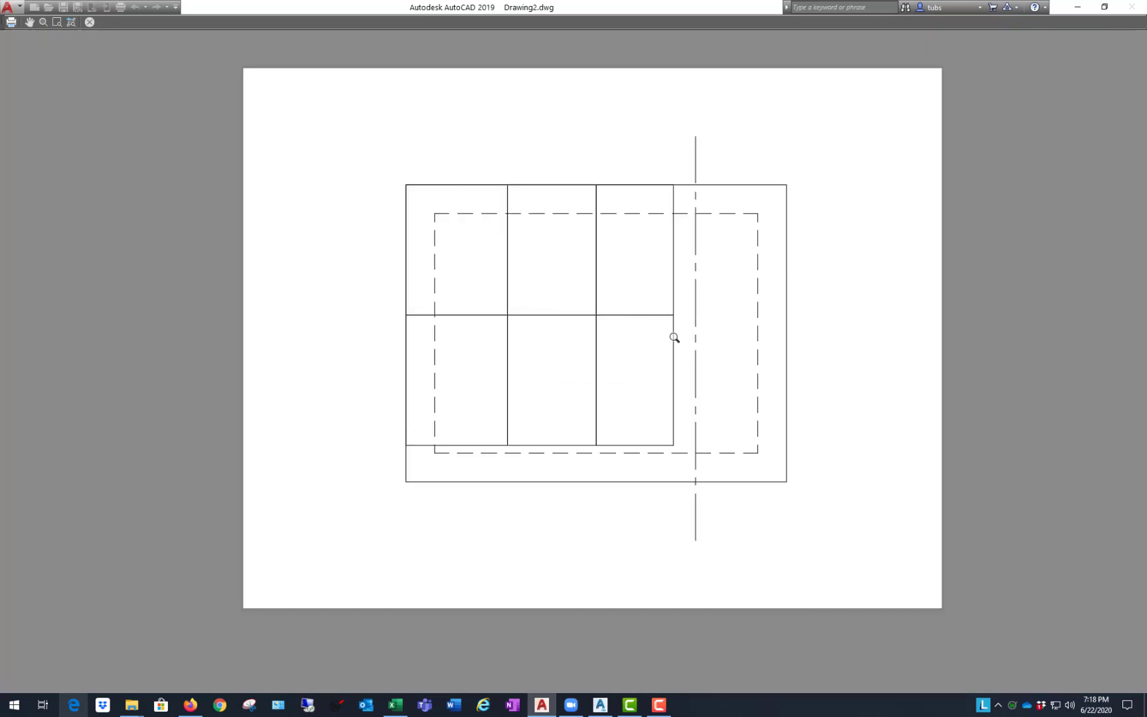
scroll(648, 296, "up", 2)
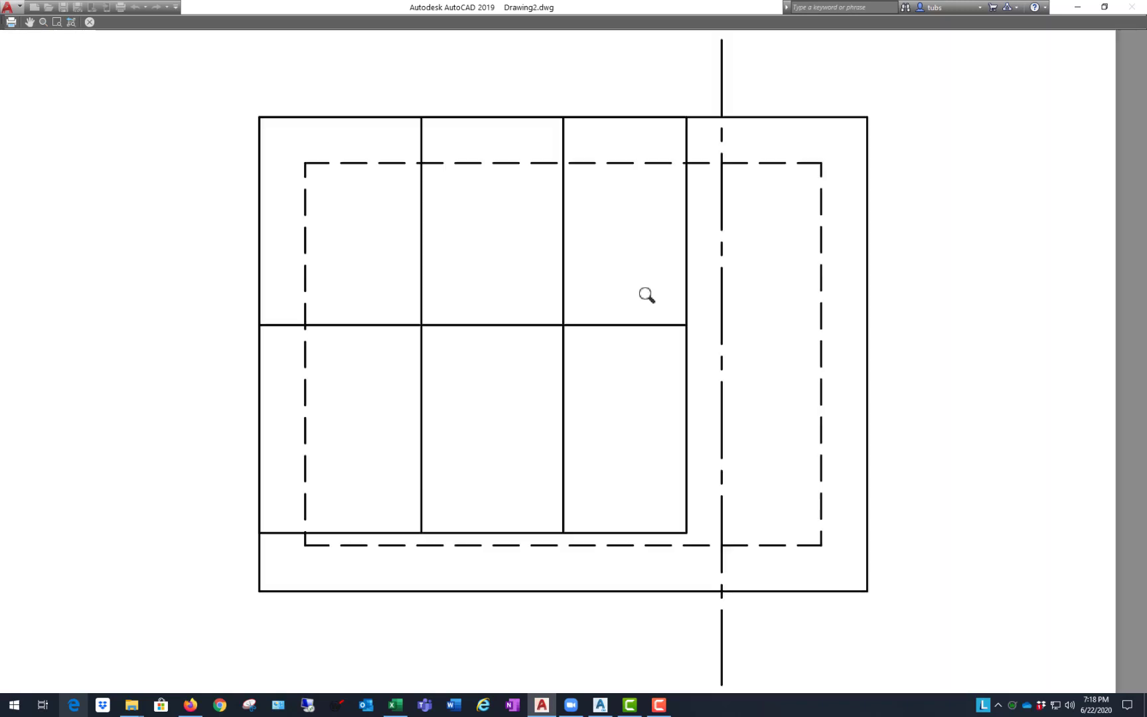
key("Escape")
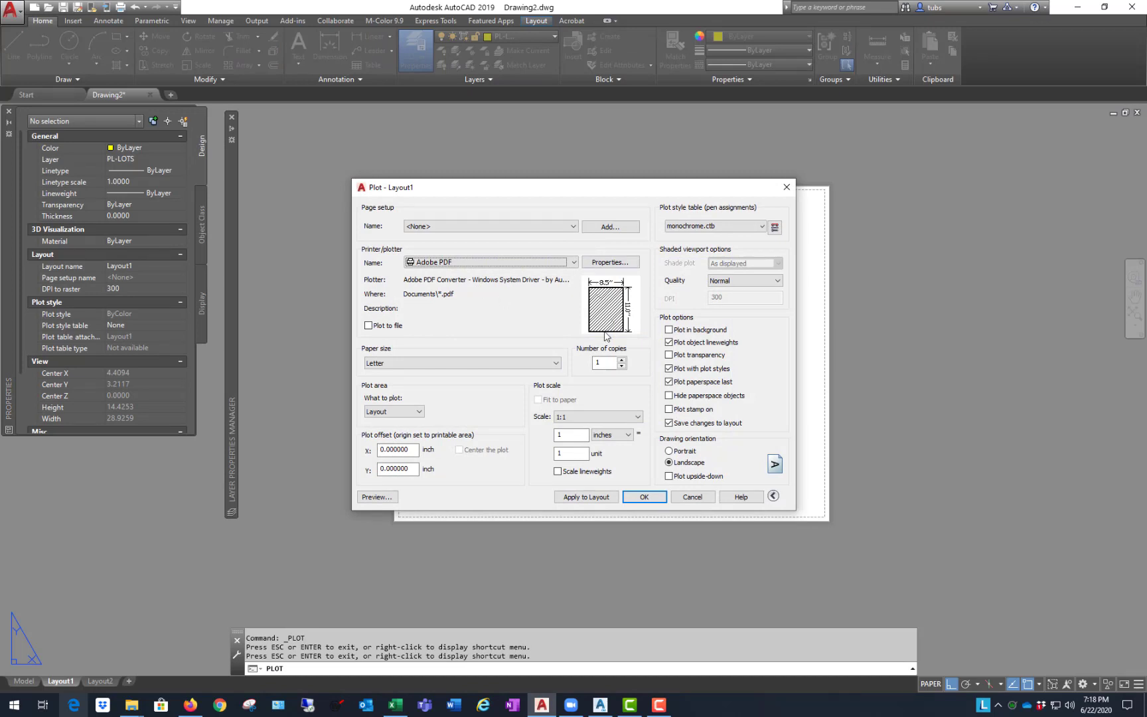
left_click(693, 497)
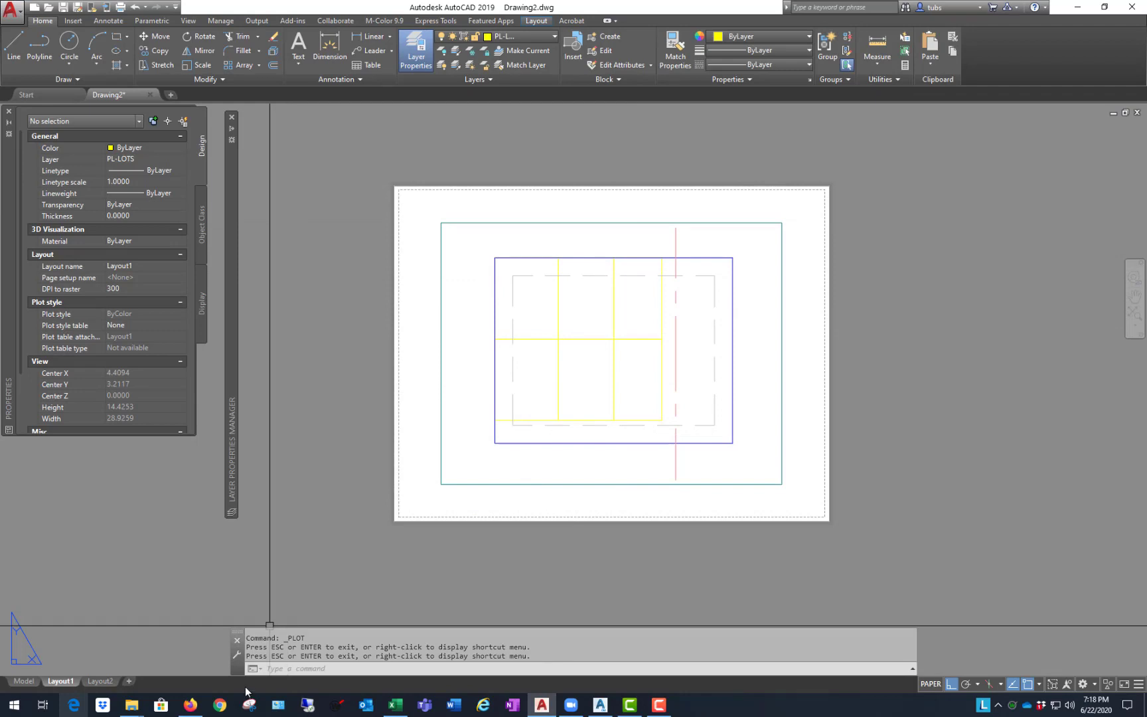
- Switch to model space and create a new layer named HATCH-PL
left_click(24, 680)
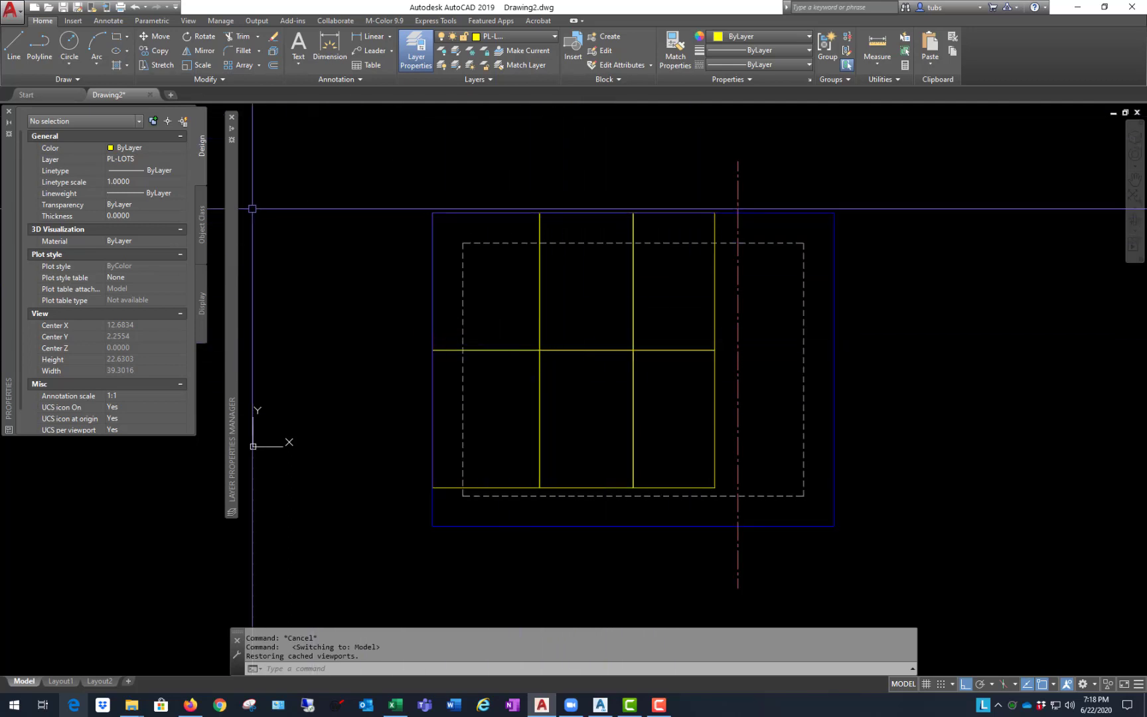
mouse_move(234, 205)
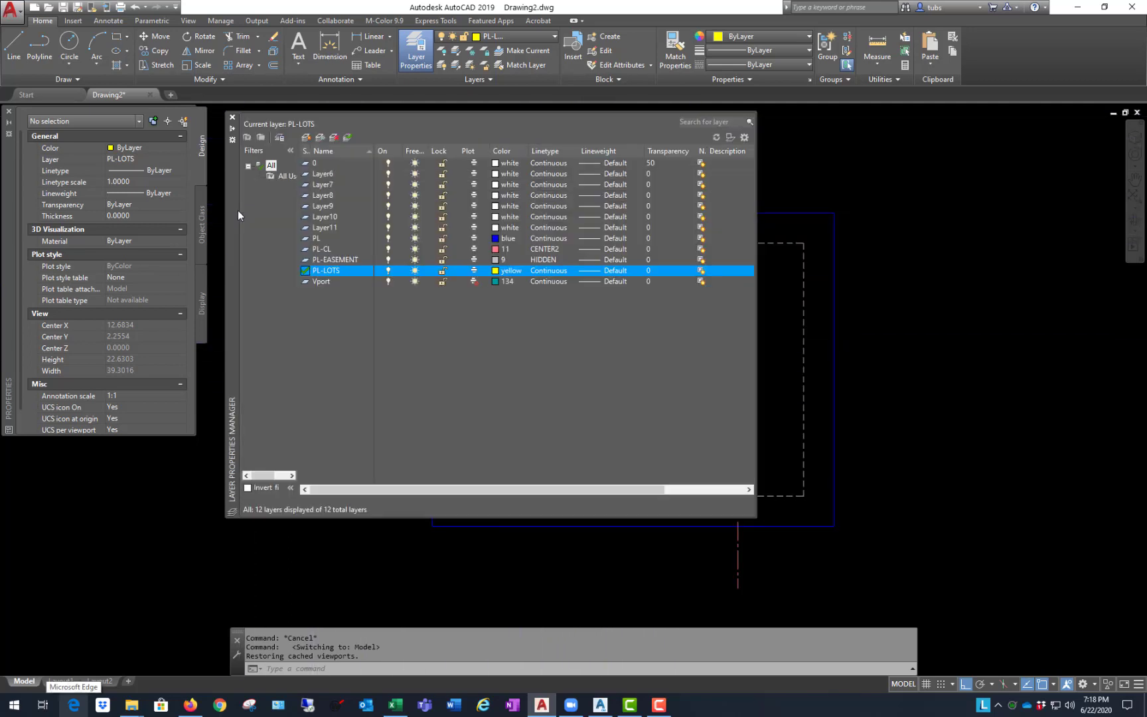
left_click(306, 138)
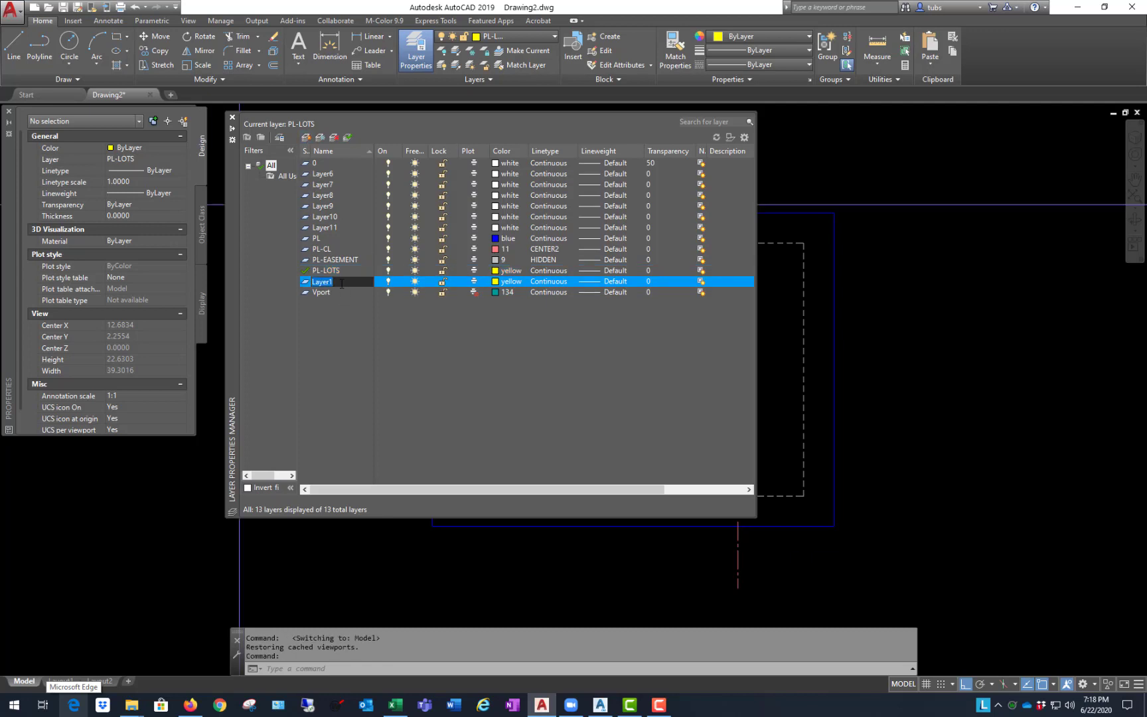
type("hatch")
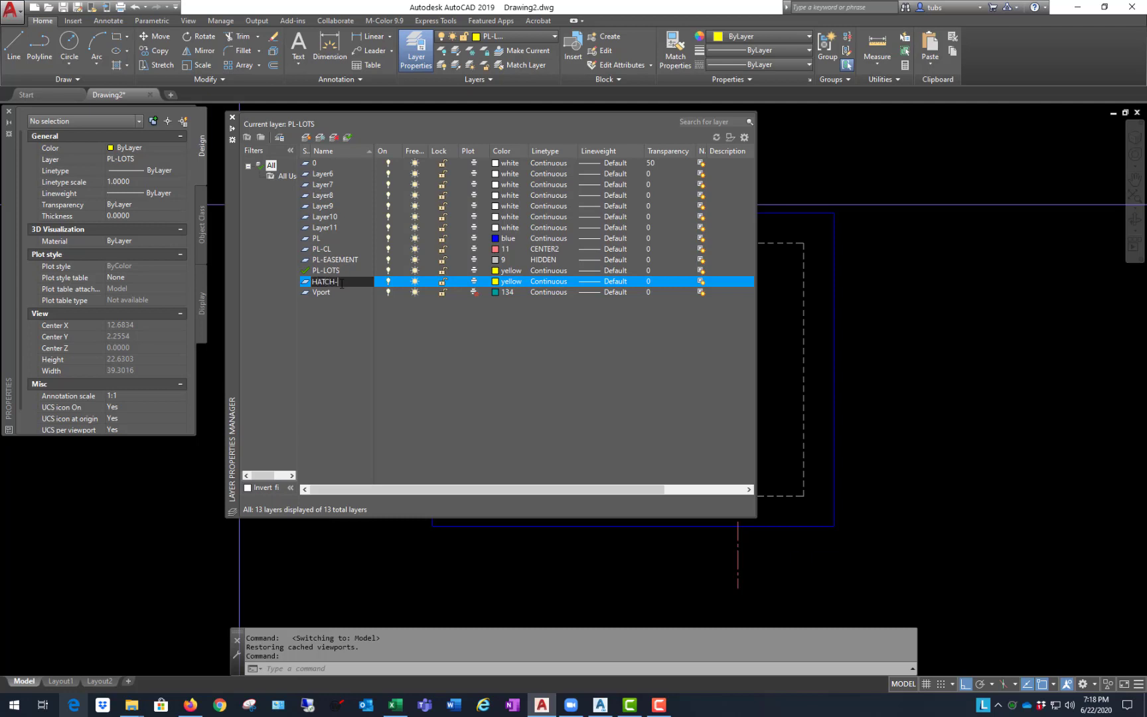
left_click(341, 281)
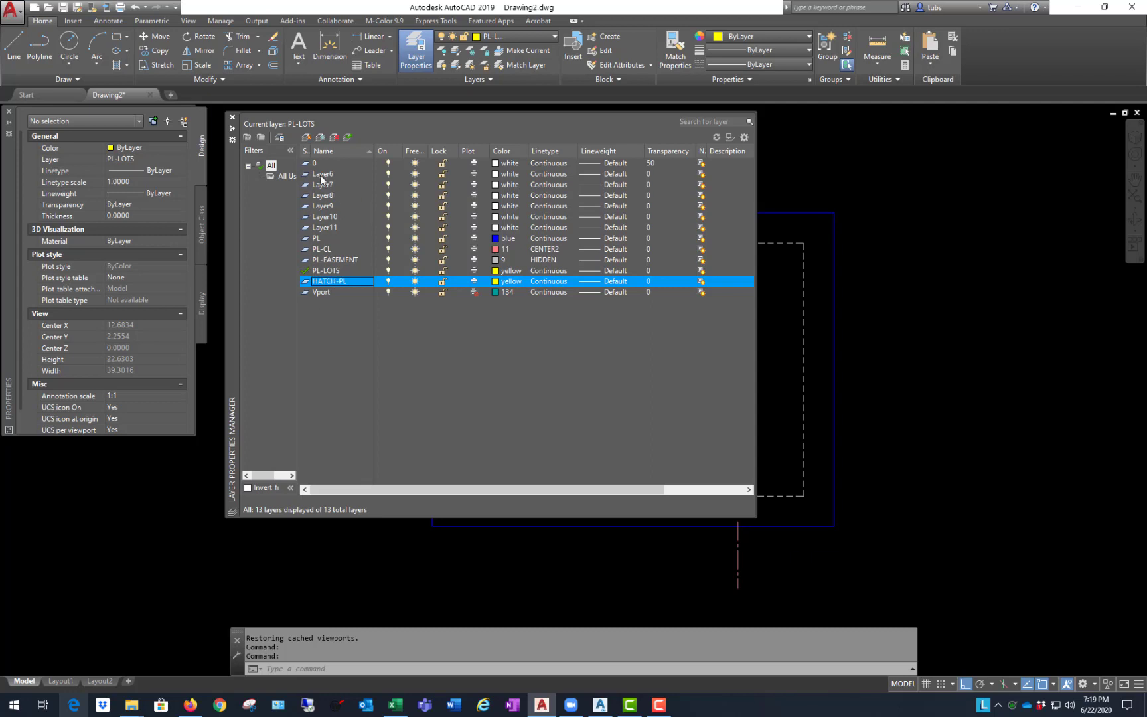
- Compare the layer list sorted by name and by color, ending with ascending name order
left_click(337, 152)
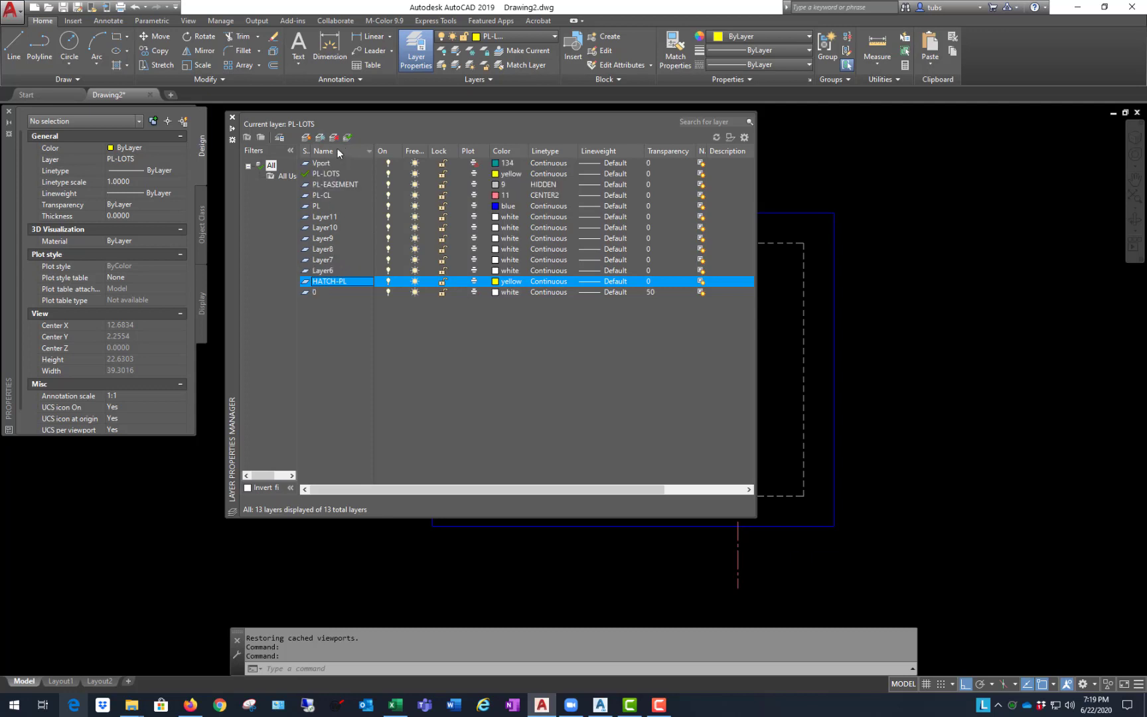
left_click(337, 149)
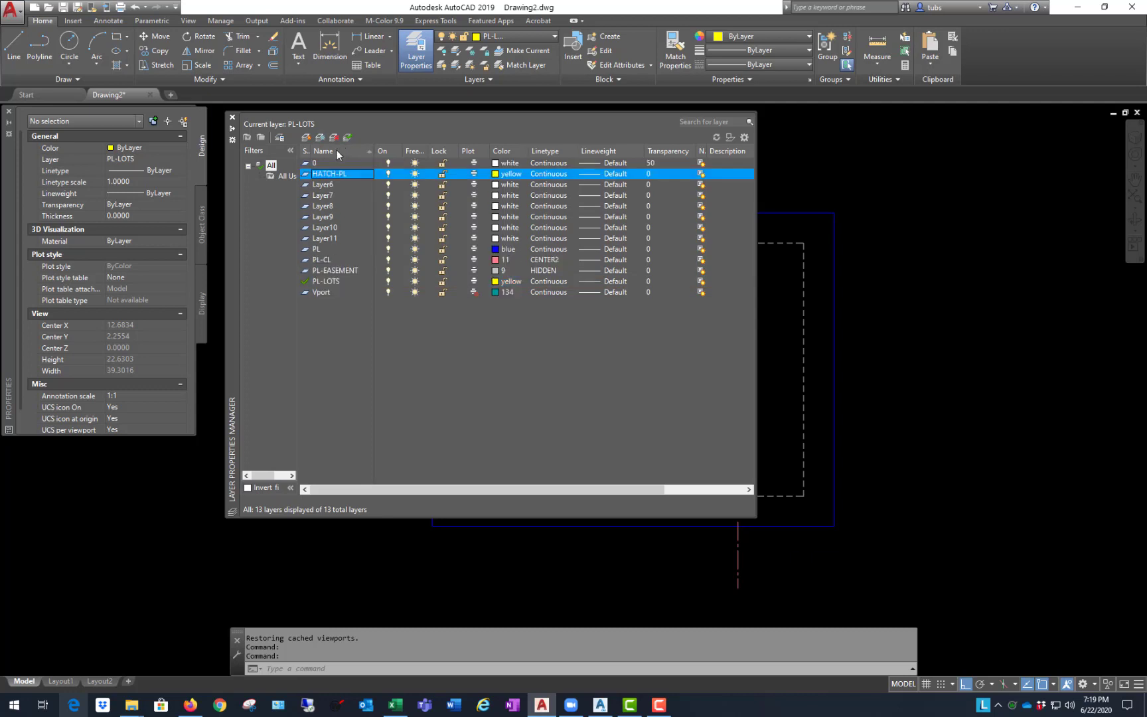
left_click(504, 152)
left_click(504, 153)
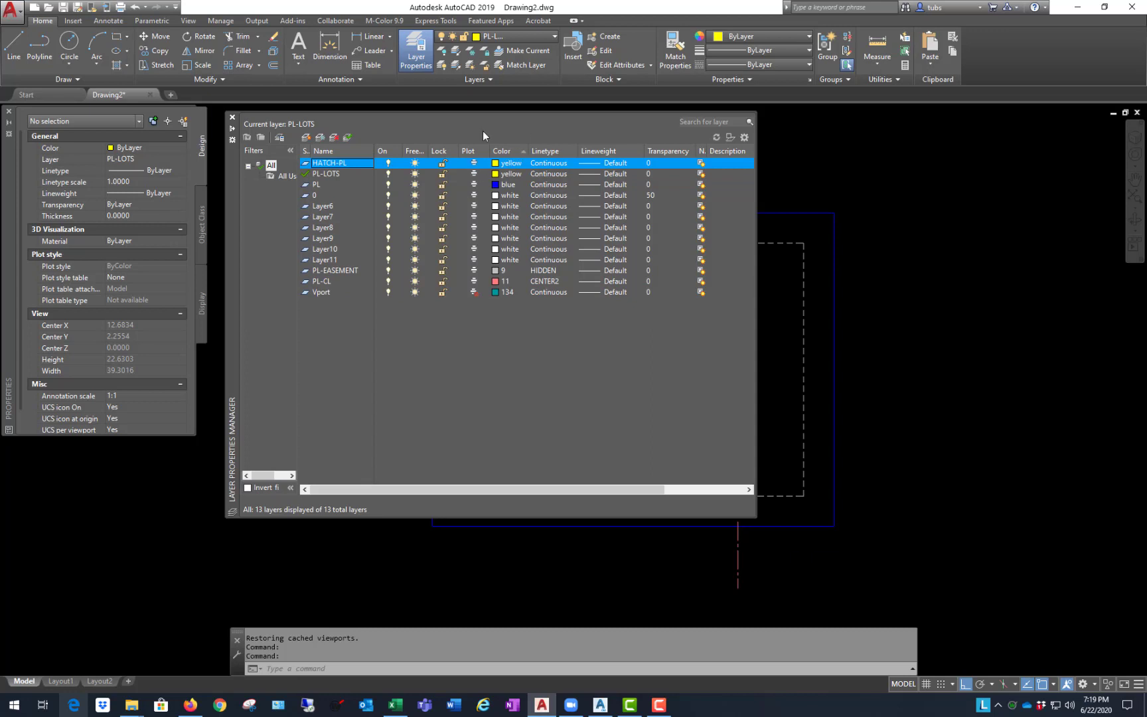
left_click(506, 153)
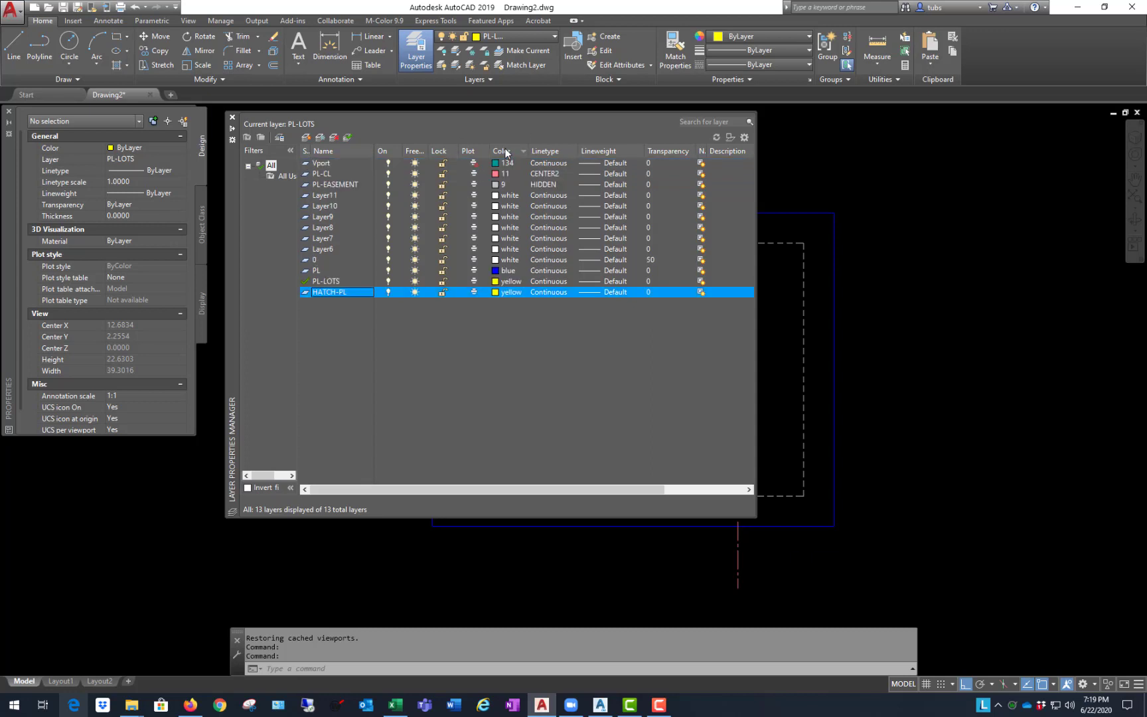
left_click(506, 153)
left_click(339, 151)
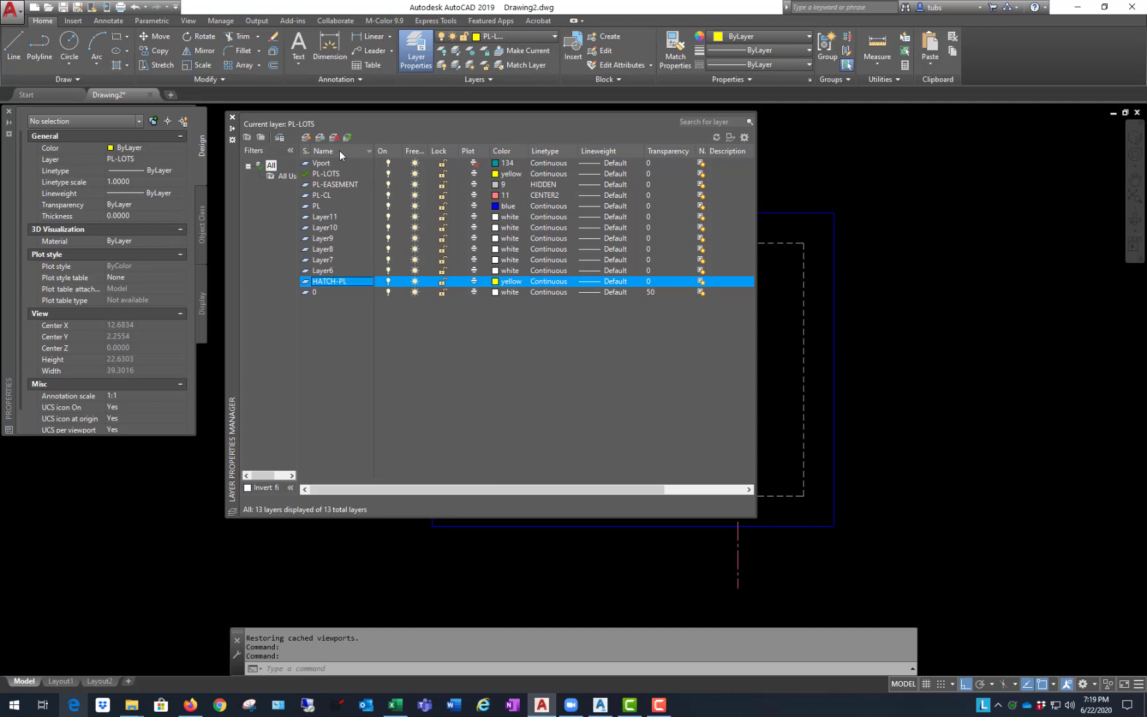
left_click(340, 151)
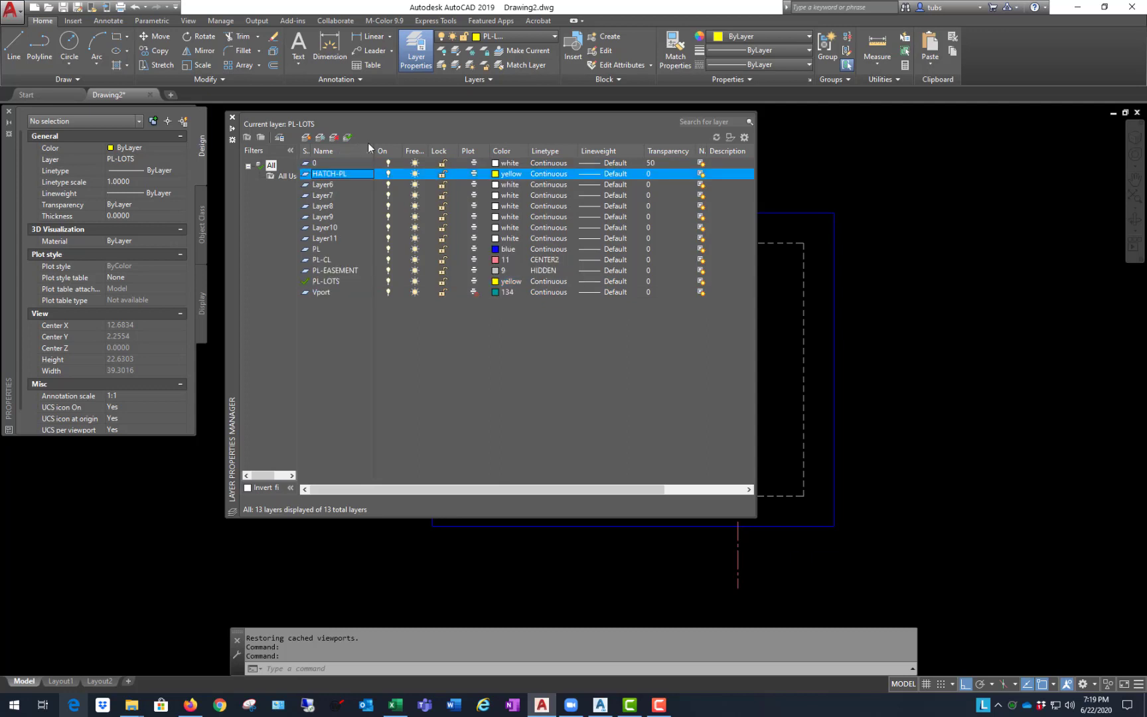
- Set the HATCH-PL layer's color to the pale green true color 211,232,215
left_click(498, 174)
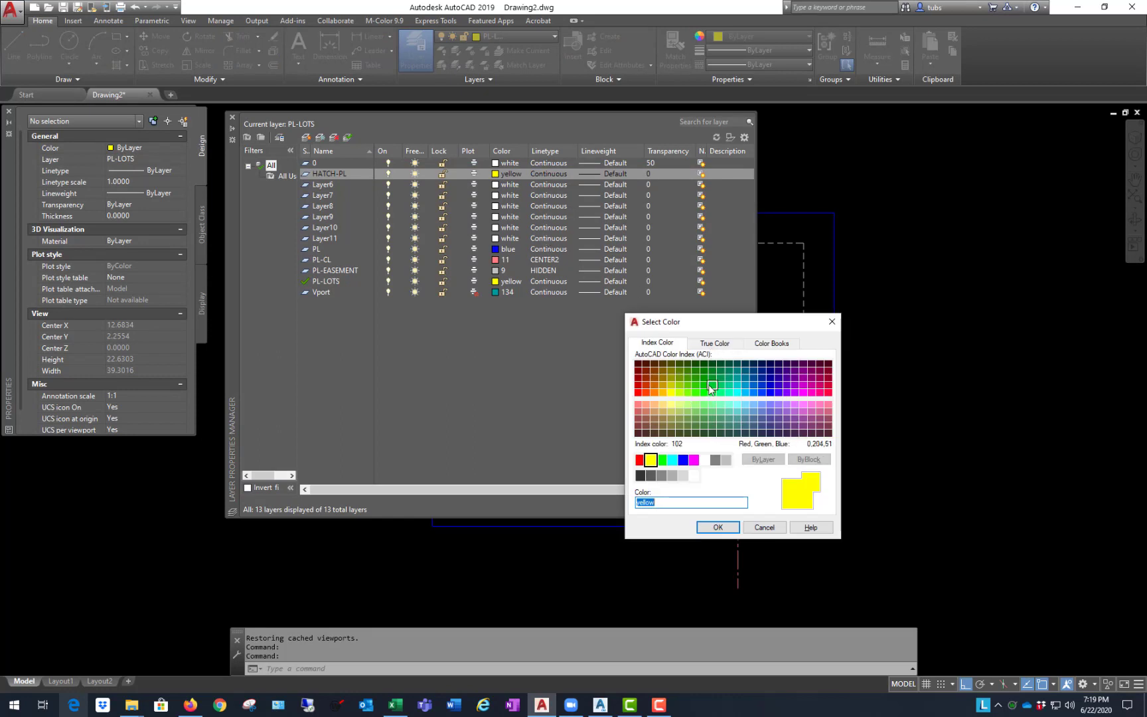
left_click(711, 388)
left_click(715, 343)
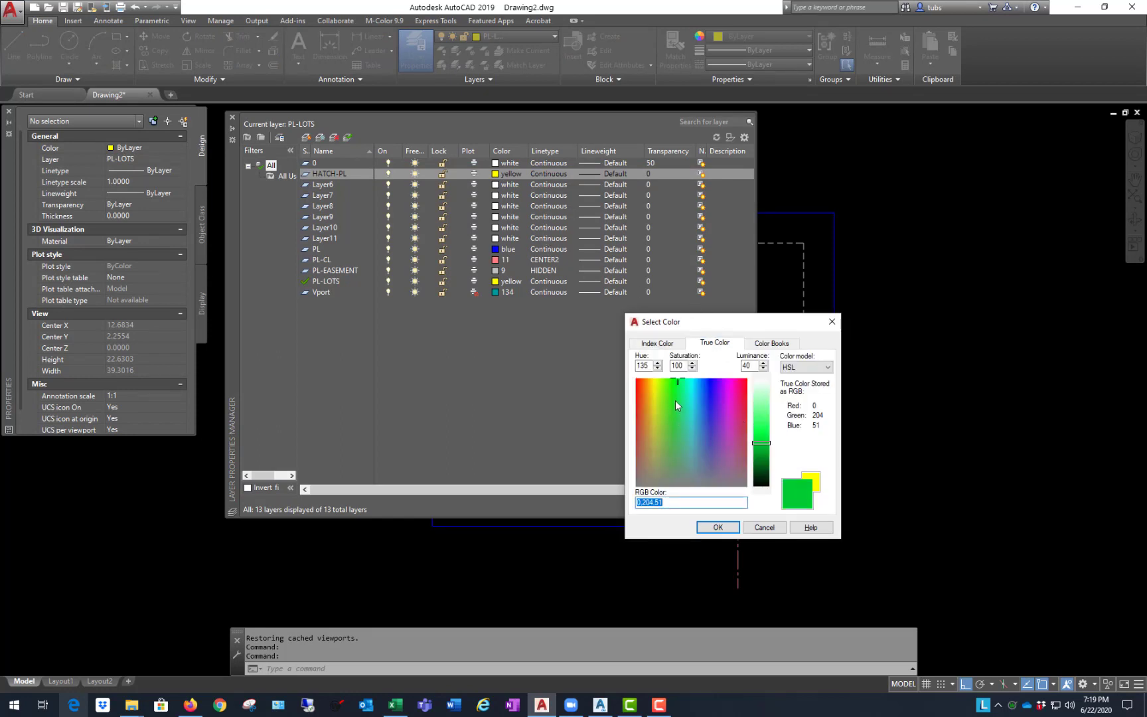
left_click(678, 450)
left_click(762, 396)
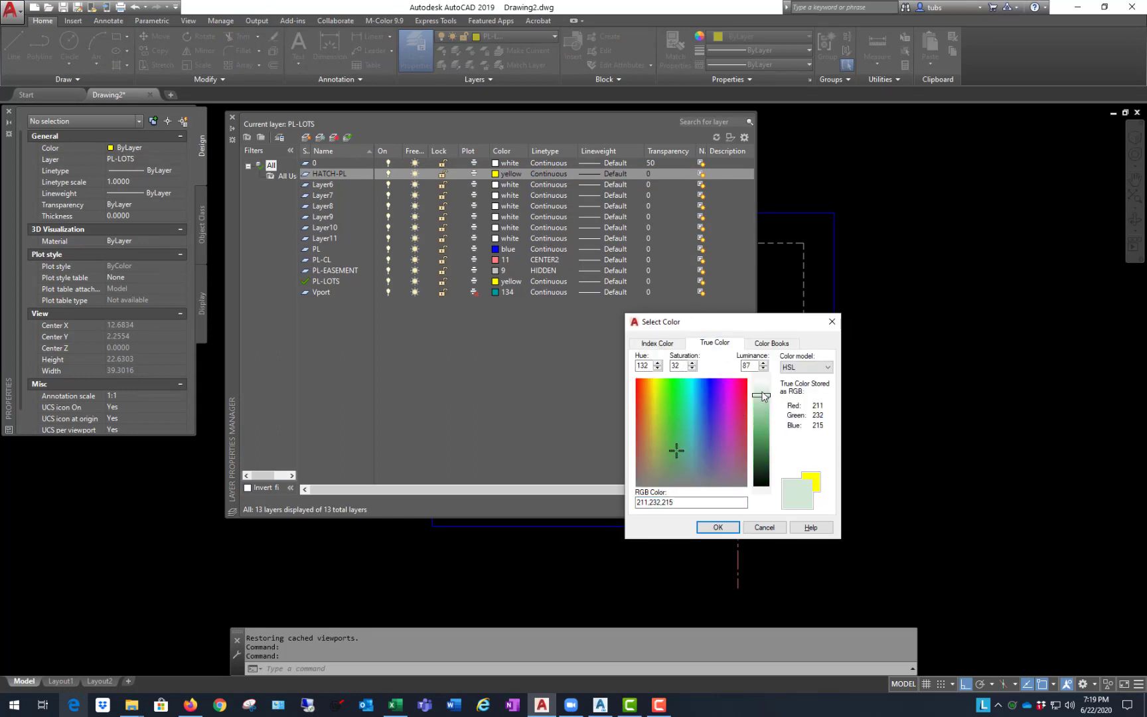
left_click(715, 526)
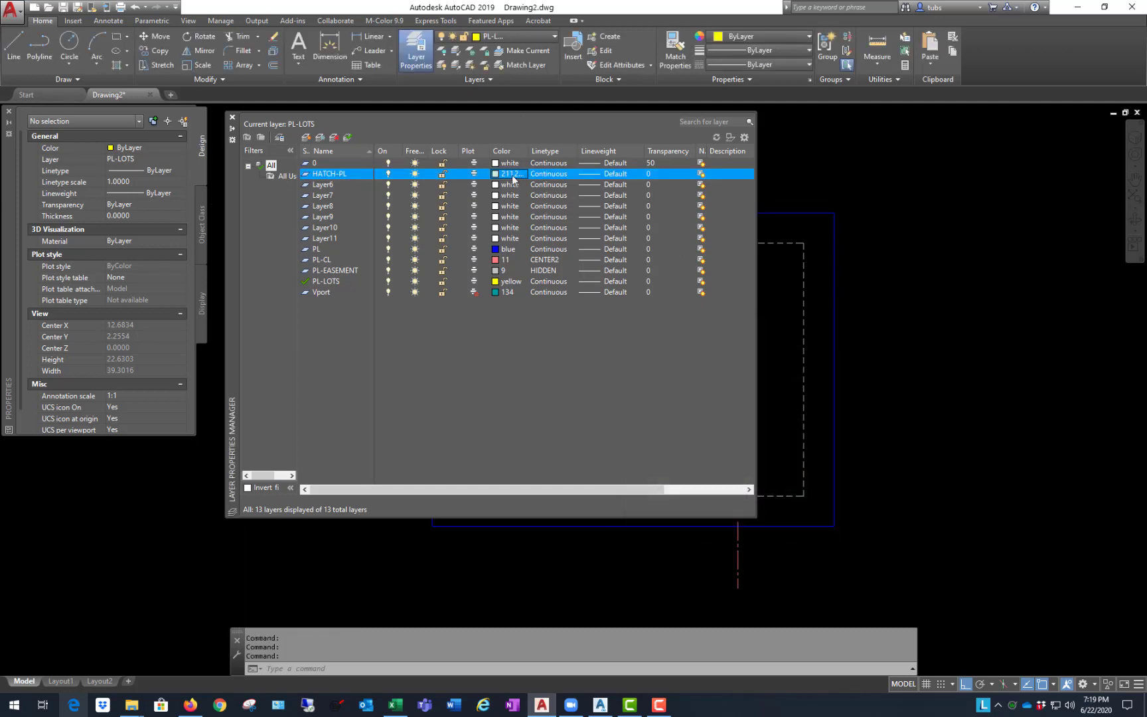
- Make HATCH-PL the current layer, switch to PL, and return to HATCH-PL as the current layer
right_click(307, 176)
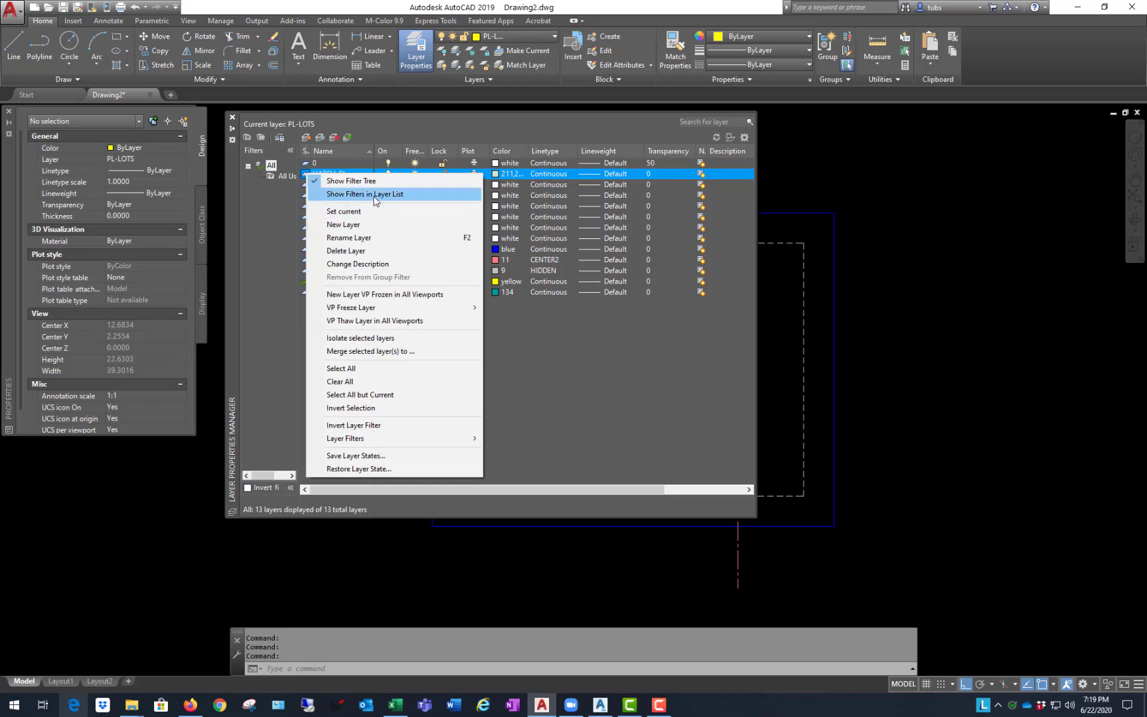
left_click(371, 211)
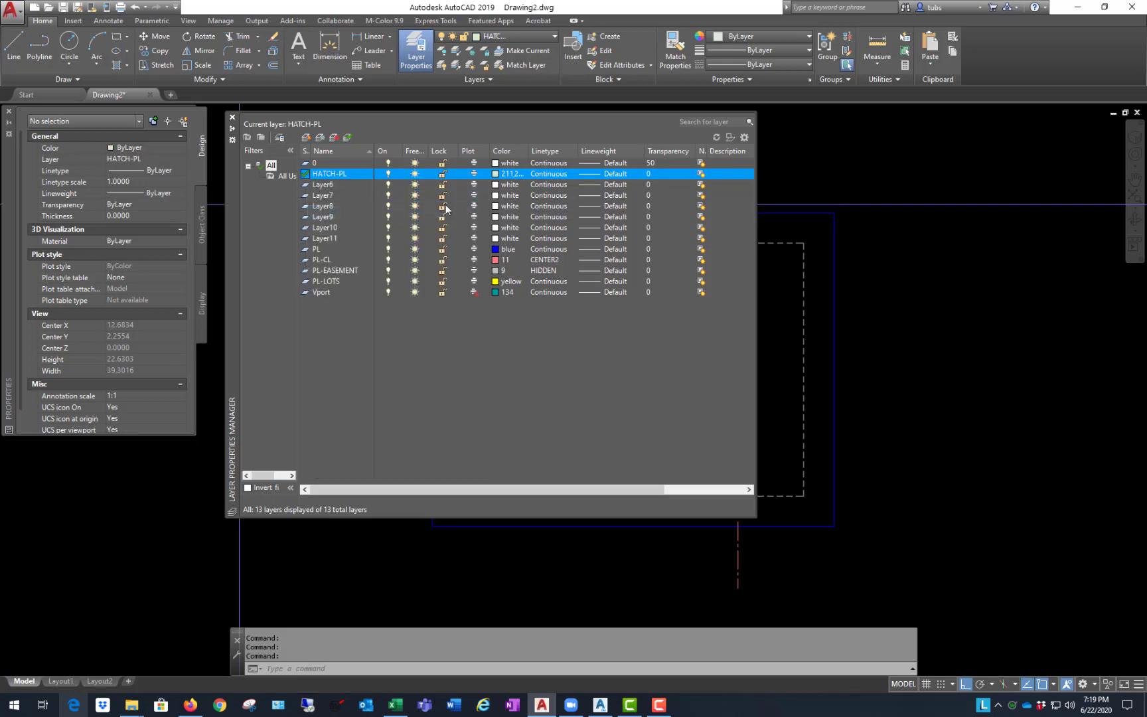
double_click(306, 250)
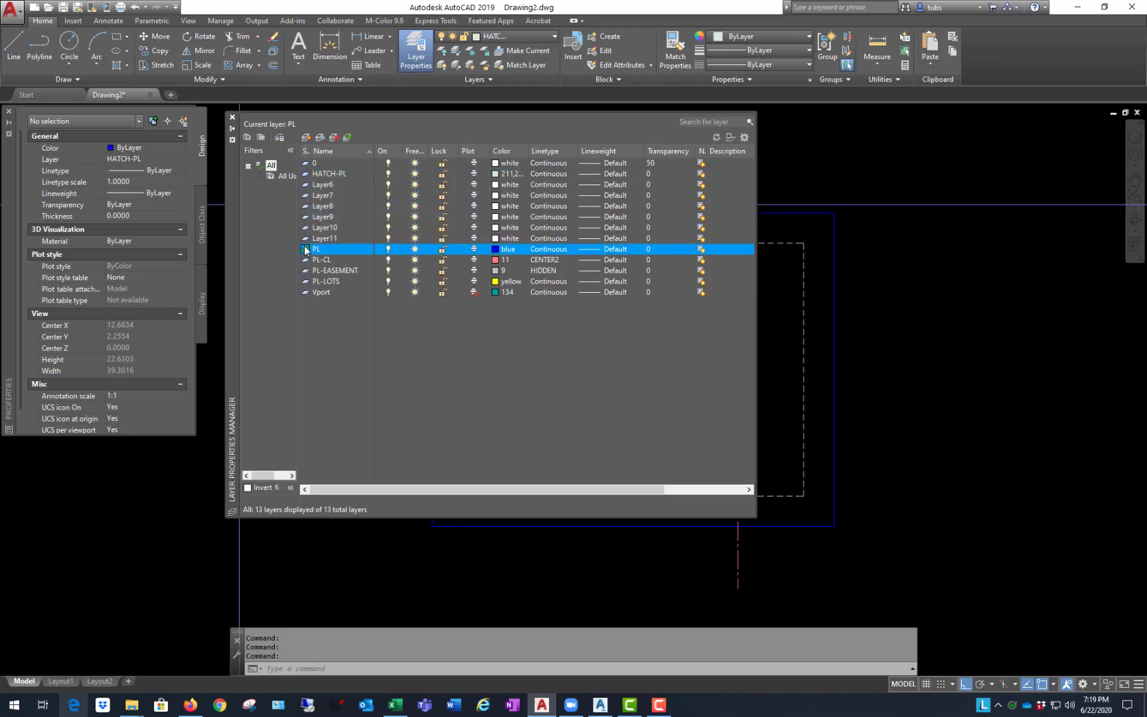
double_click(307, 174)
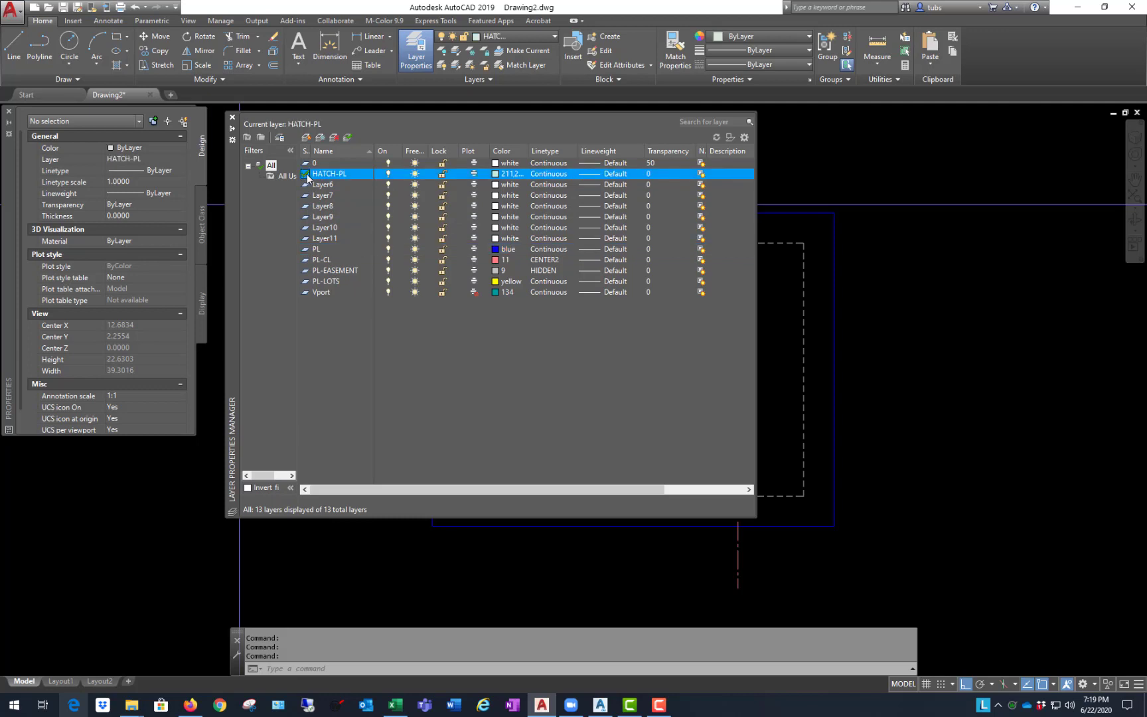
left_click(900, 181)
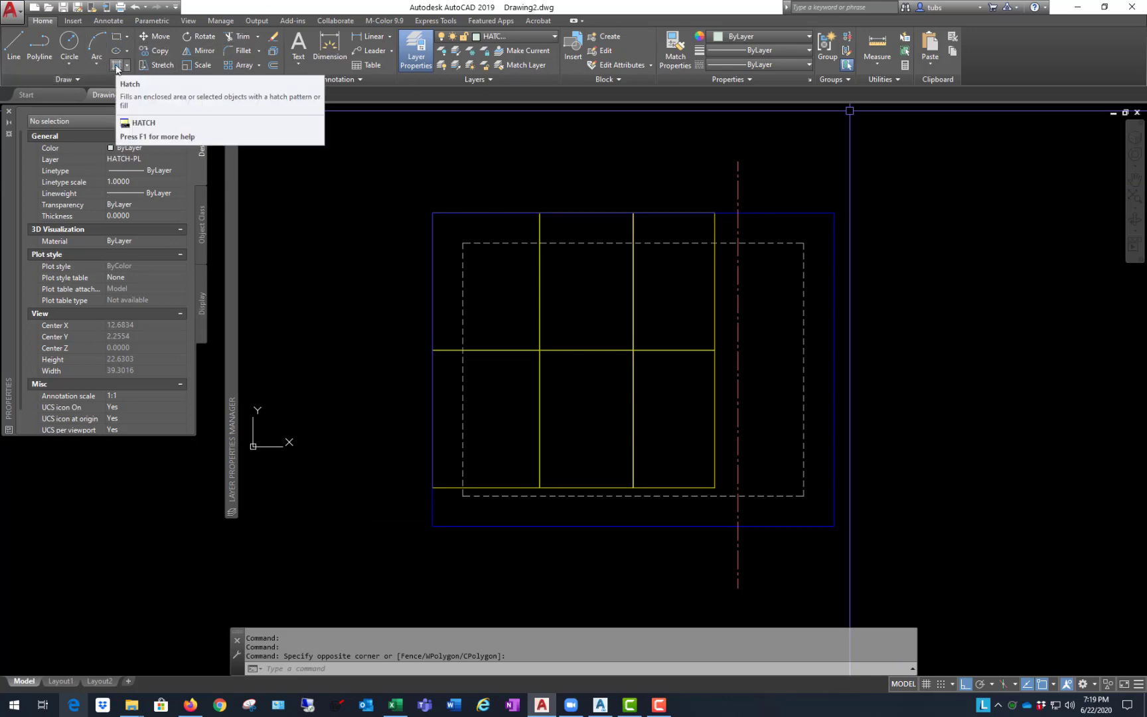
- Fill all six lot rectangles with a SOLID hatch on the HATCH-PL layer by selecting the lots as boundary objects
left_click(116, 67)
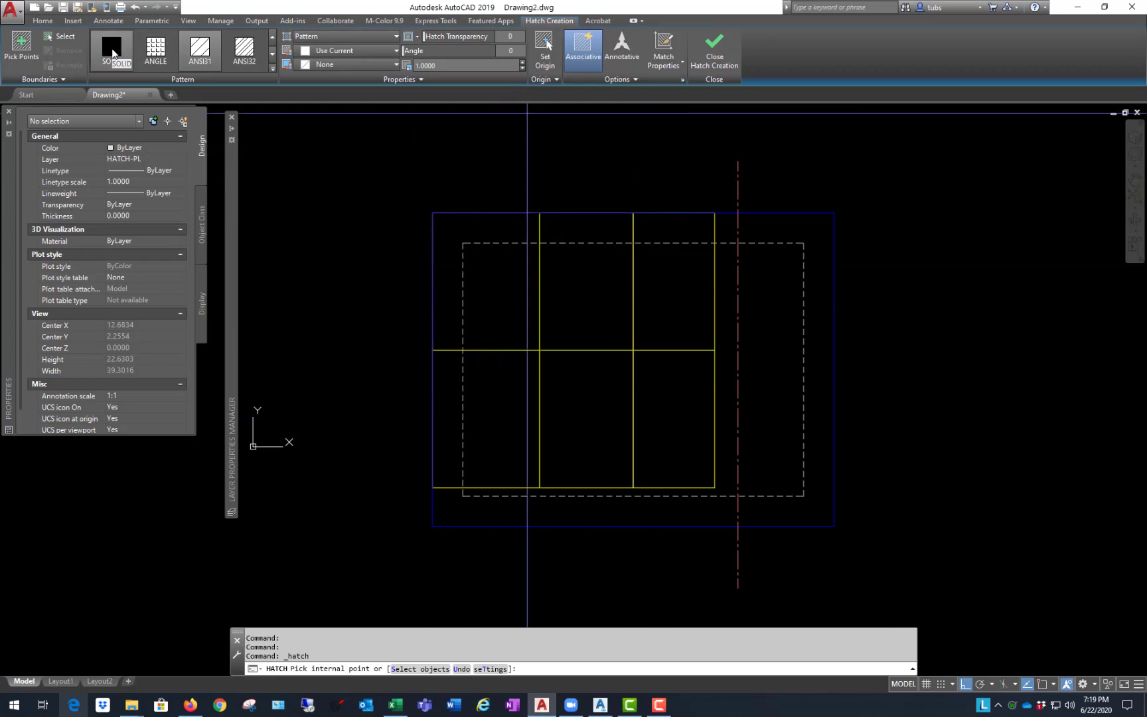
left_click(111, 52)
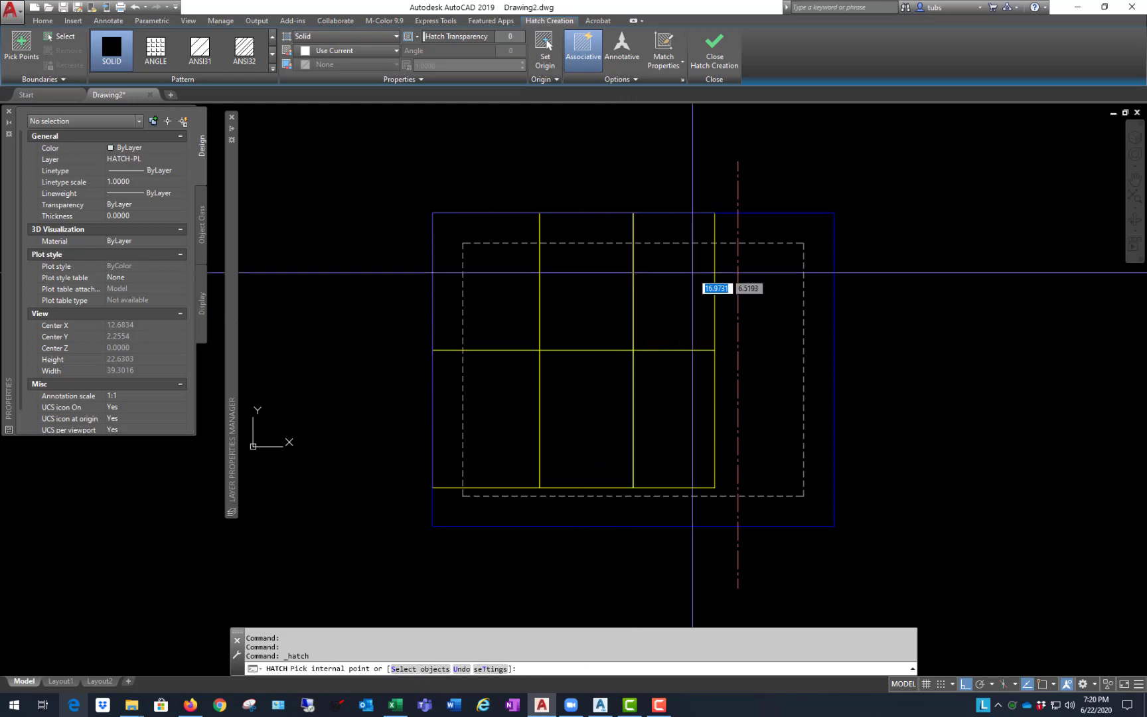
type("s")
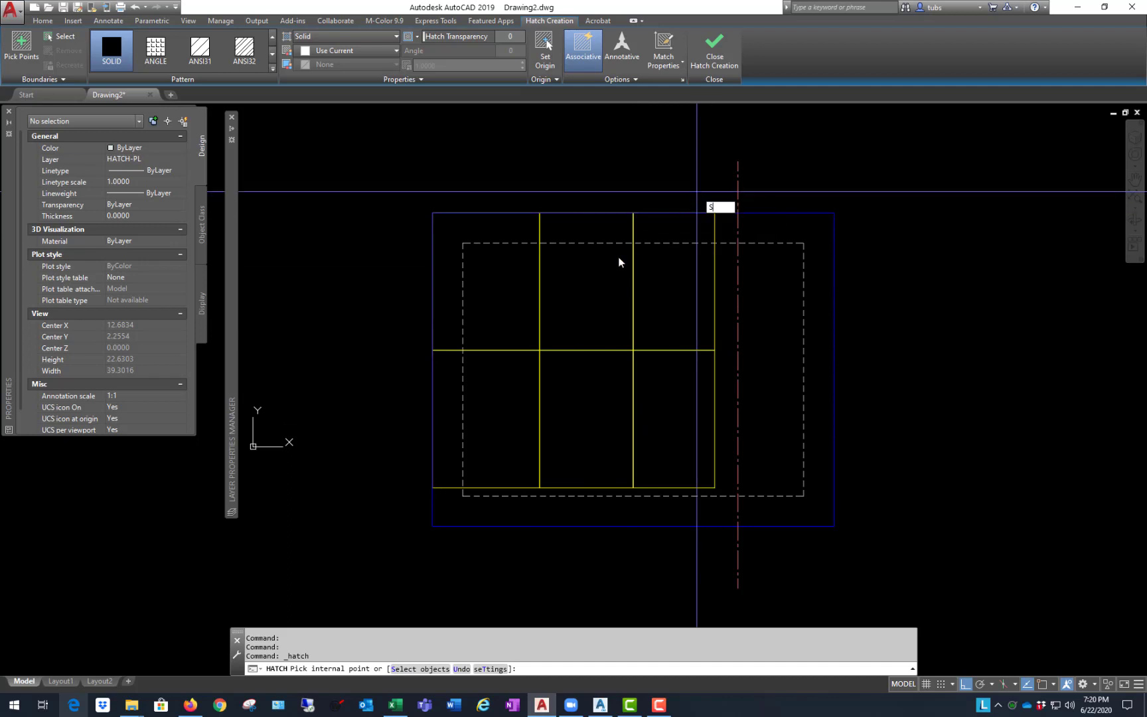
key("Return")
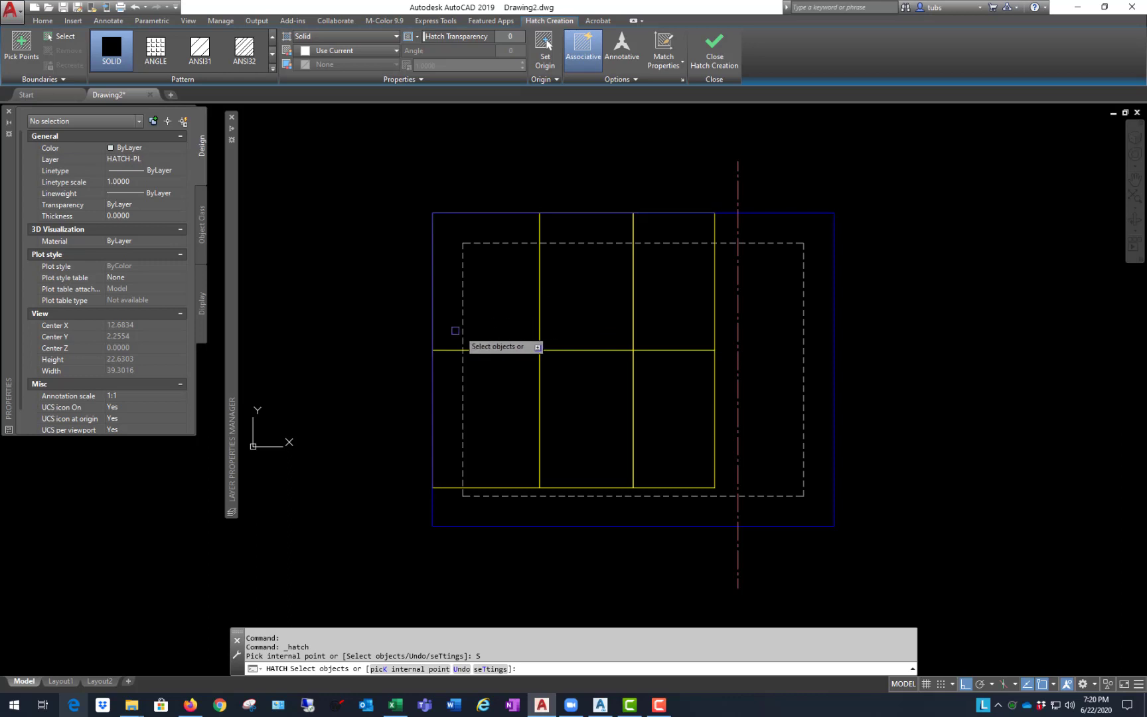
left_click(447, 351)
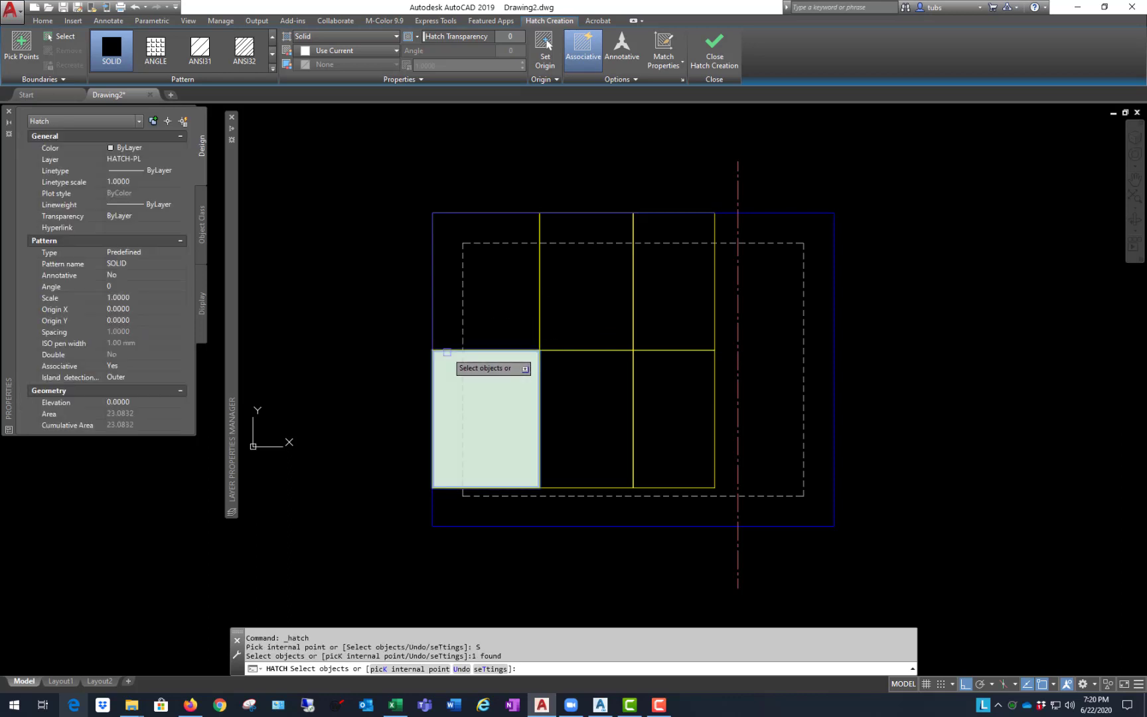
left_click(567, 350)
left_click(677, 344)
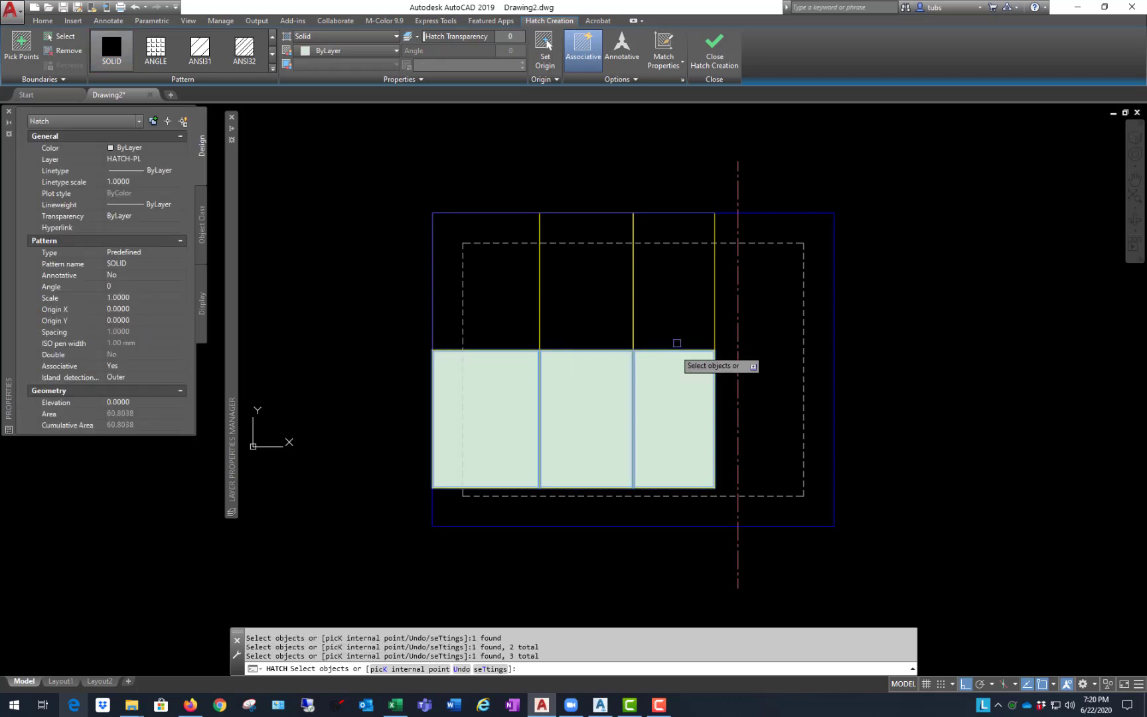
left_click(721, 296)
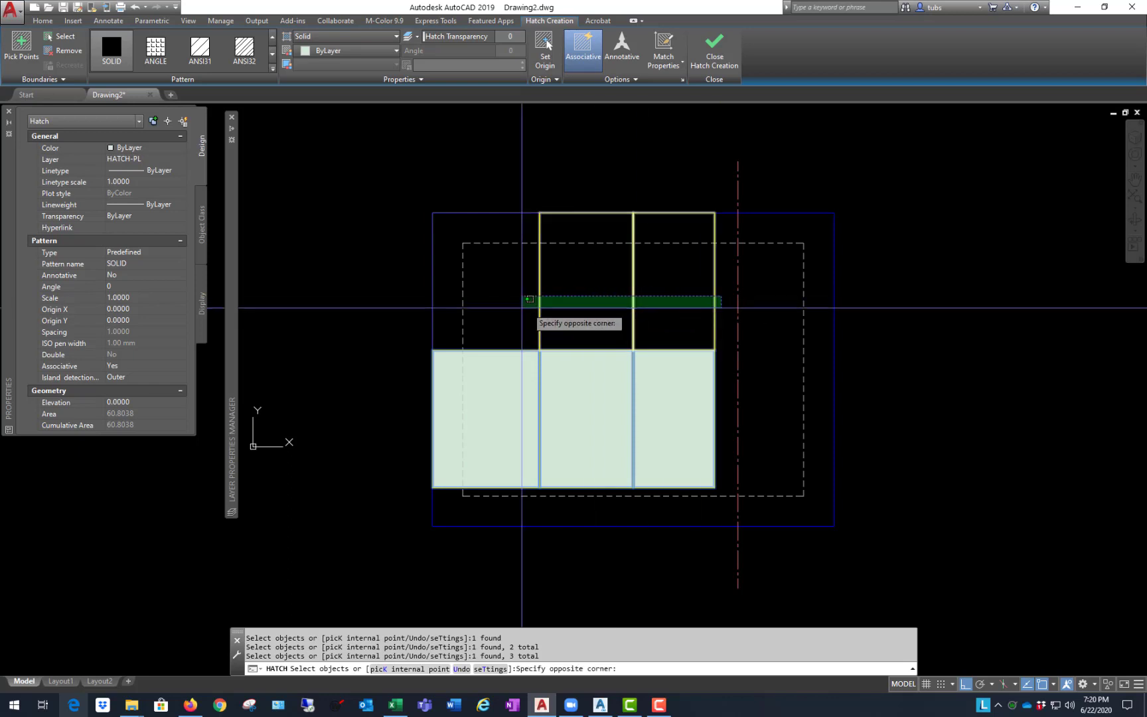
left_click(437, 309)
key("Return")
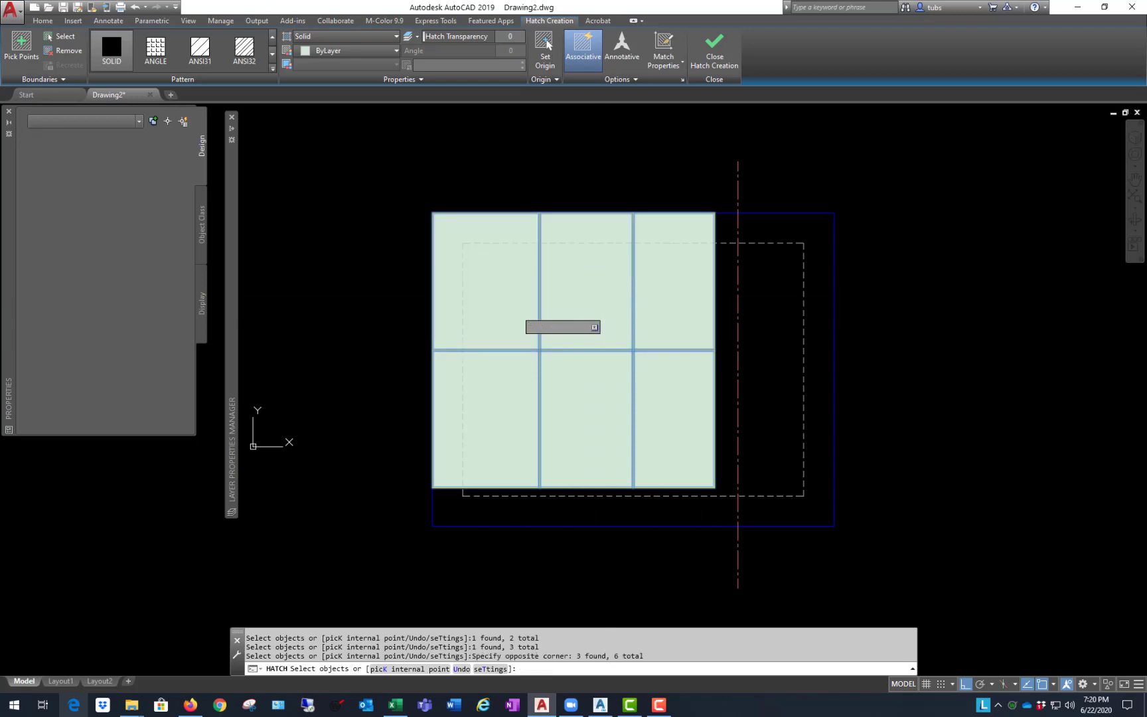
- Send the solid hatch to the back of the draw order
left_click(599, 306)
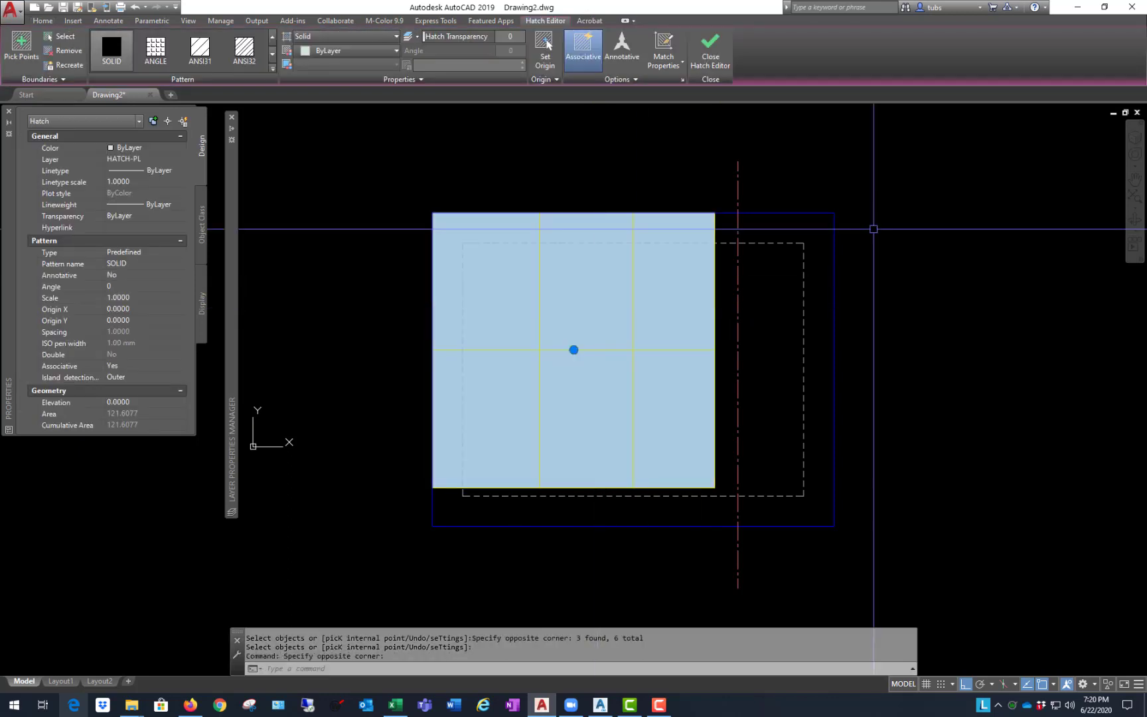
type("DTR")
key("Return")
key("Return")
key("Return")
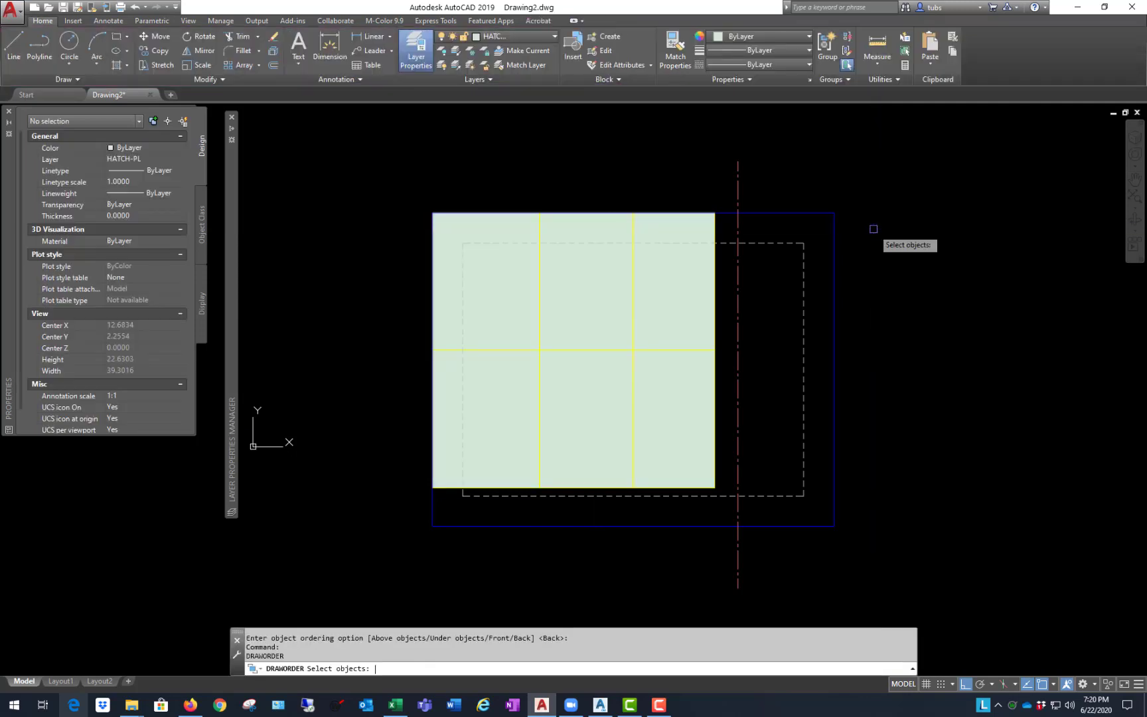
key("Escape")
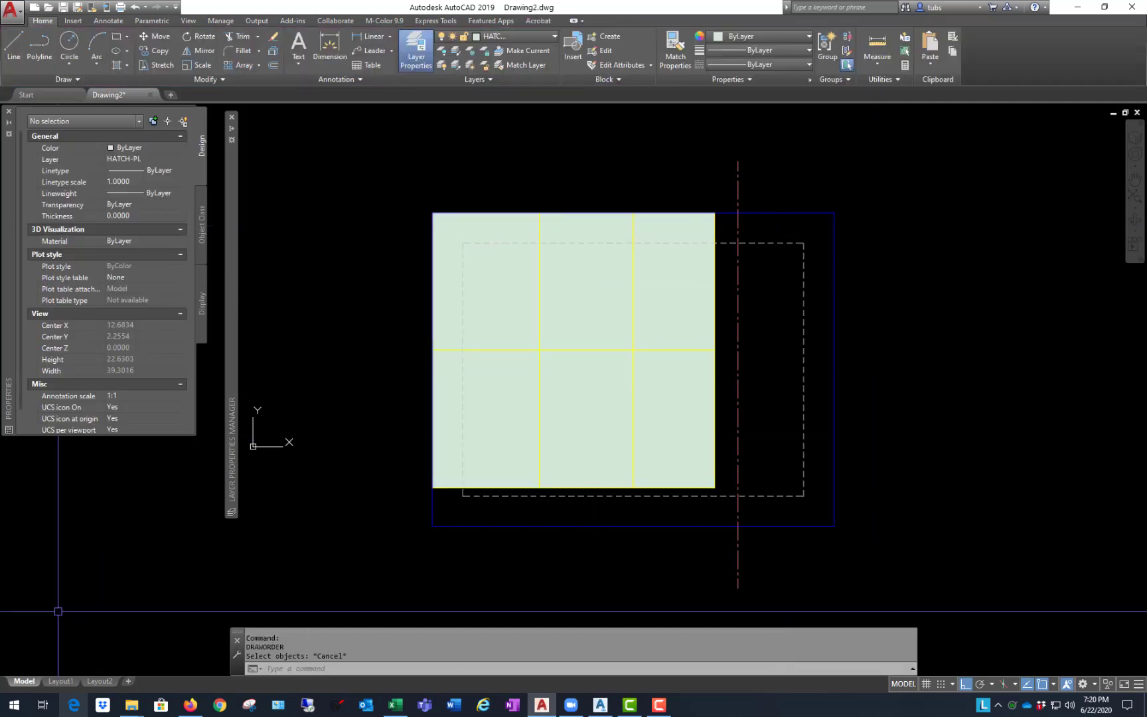
- Preview the Layout1 plot of the hatched lots with the monochrome.ctb plot style table and exit without plotting
left_click(60, 681)
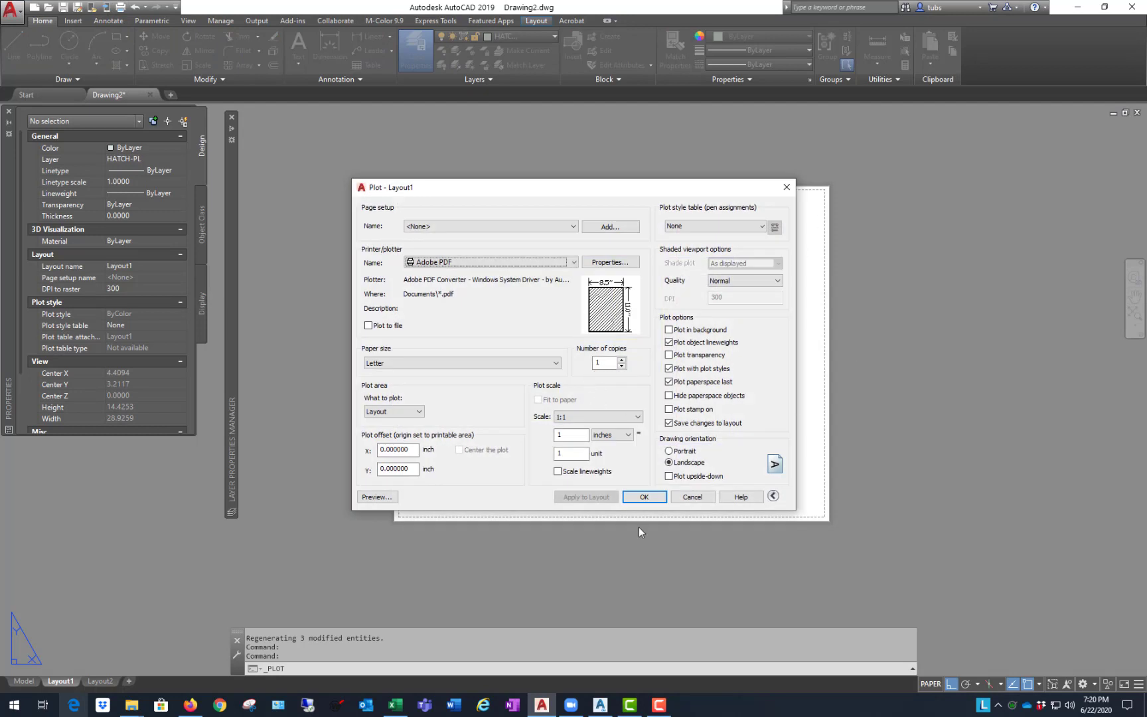
left_click(762, 226)
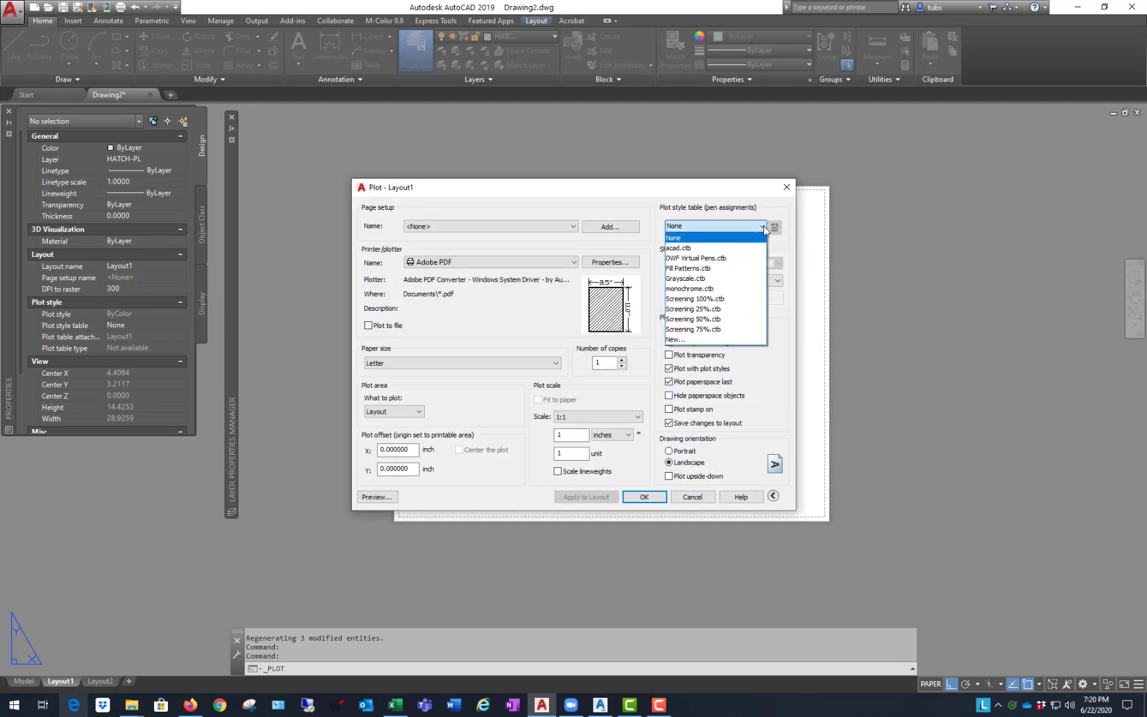
left_click(704, 290)
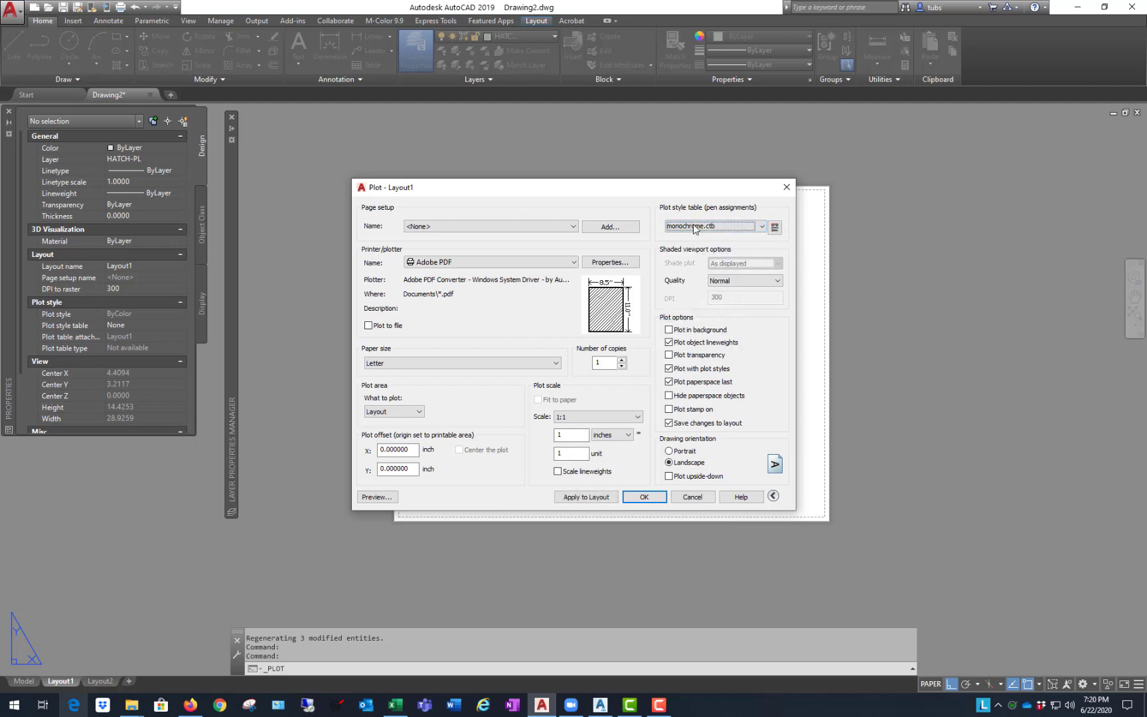
left_click(376, 496)
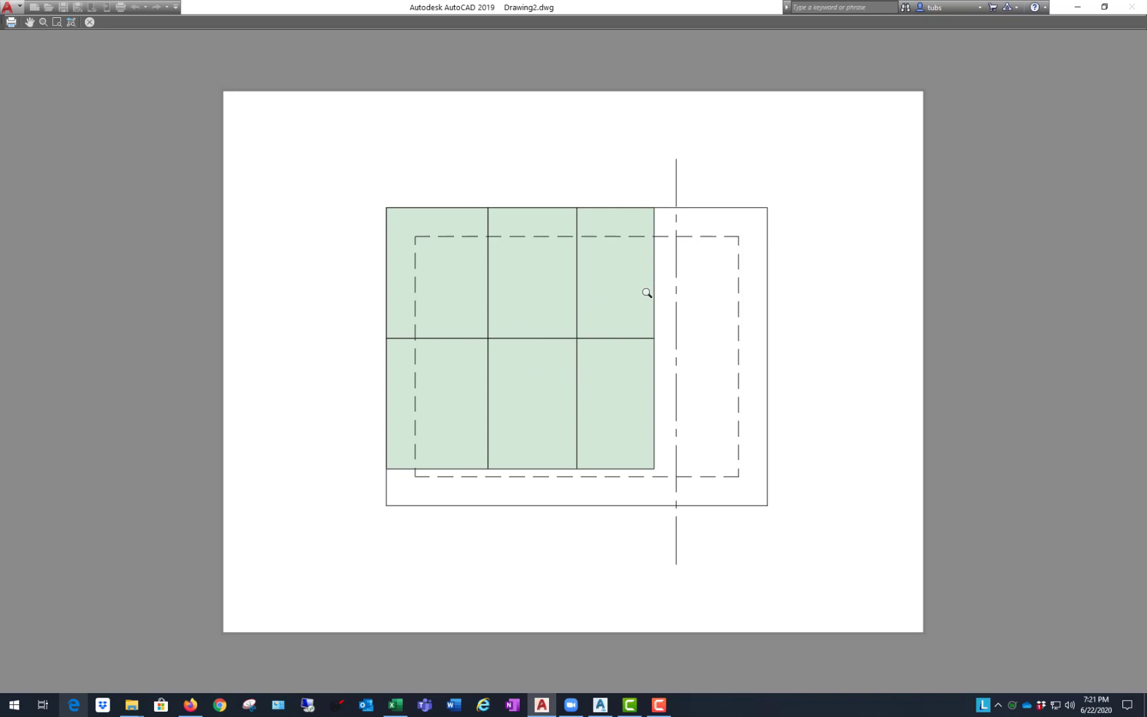
key("Escape")
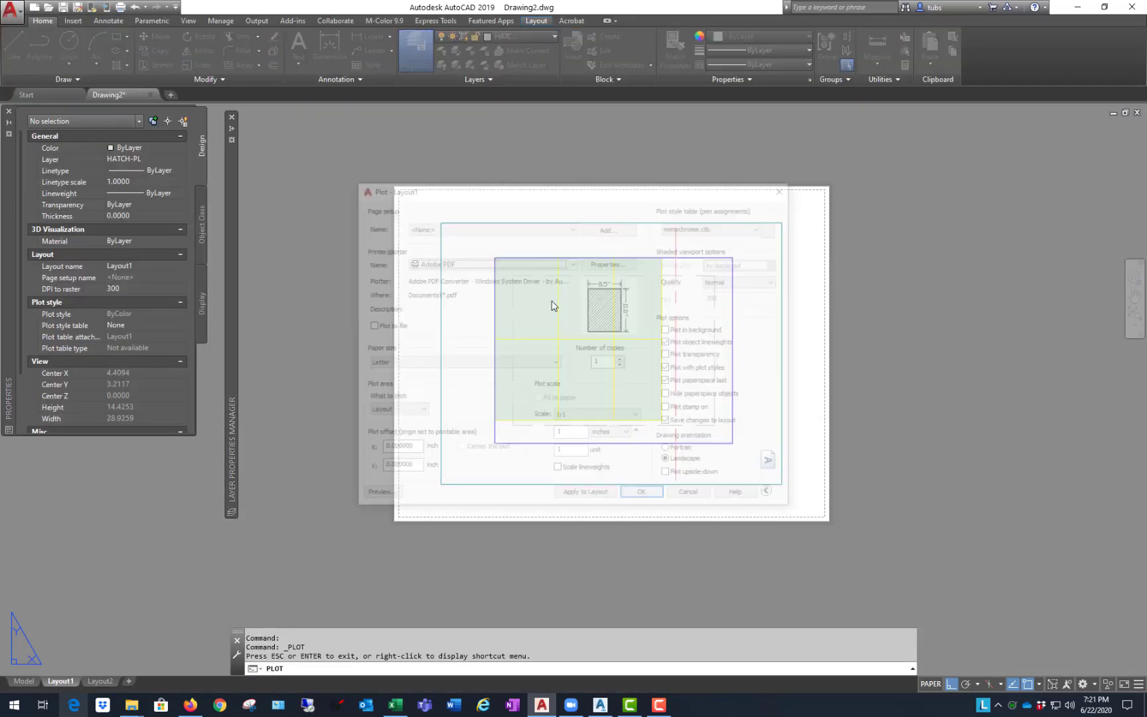
left_click(697, 496)
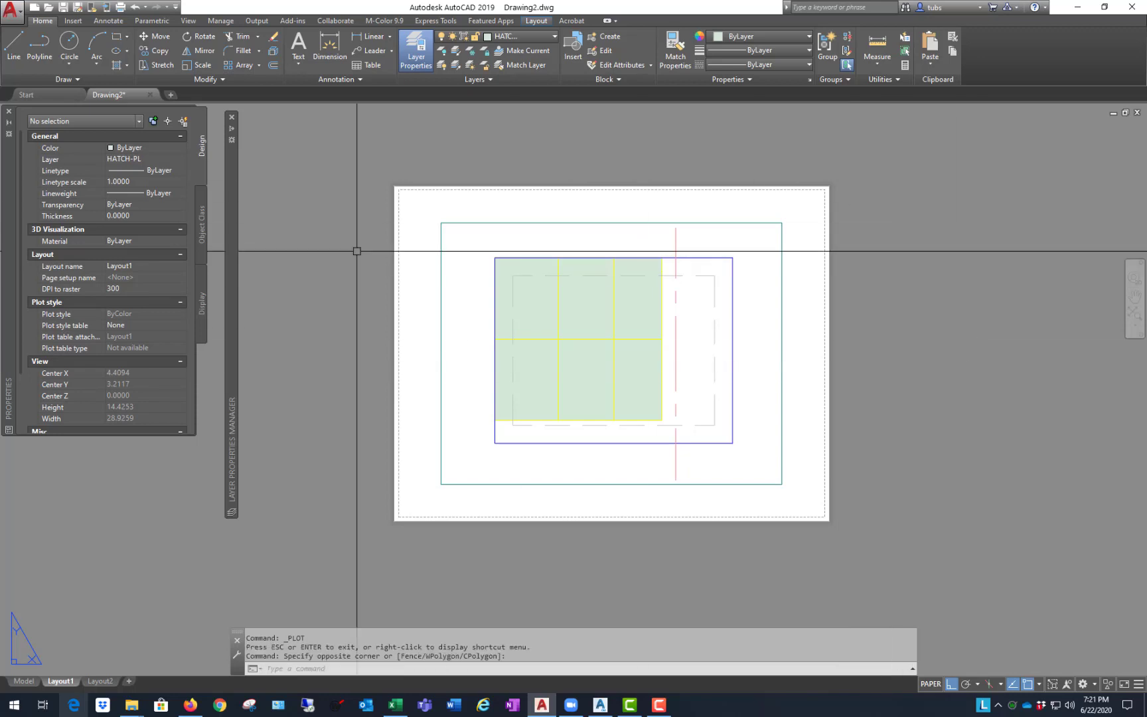
left_click(656, 279)
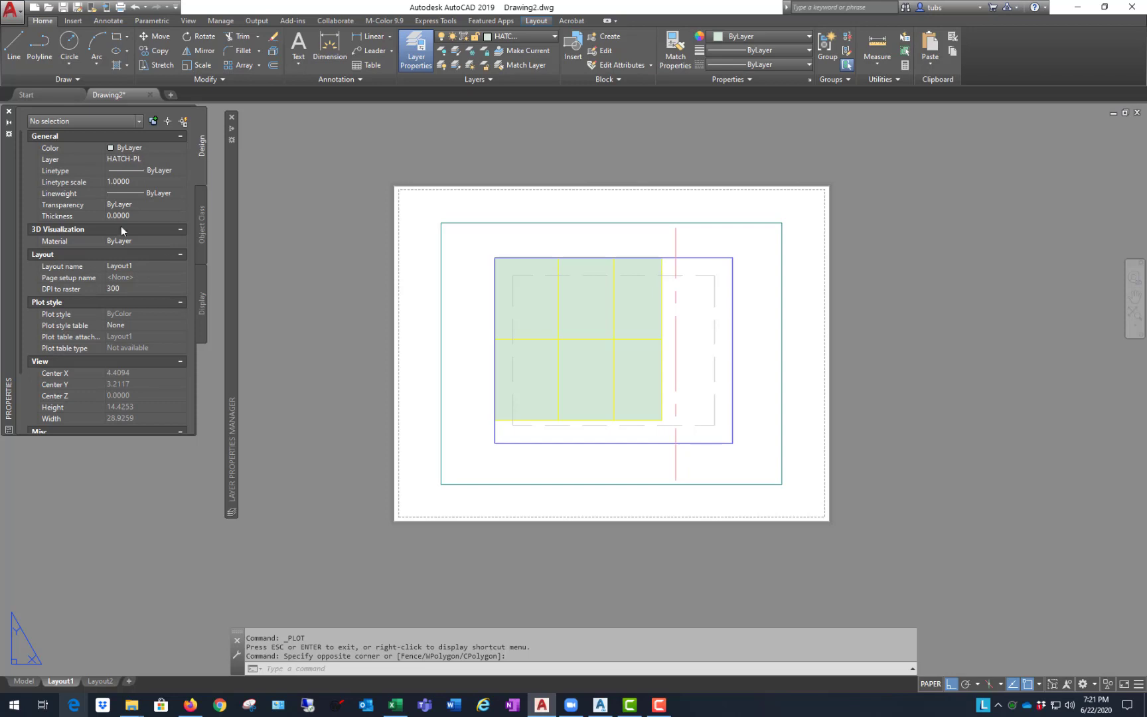
mouse_move(230, 216)
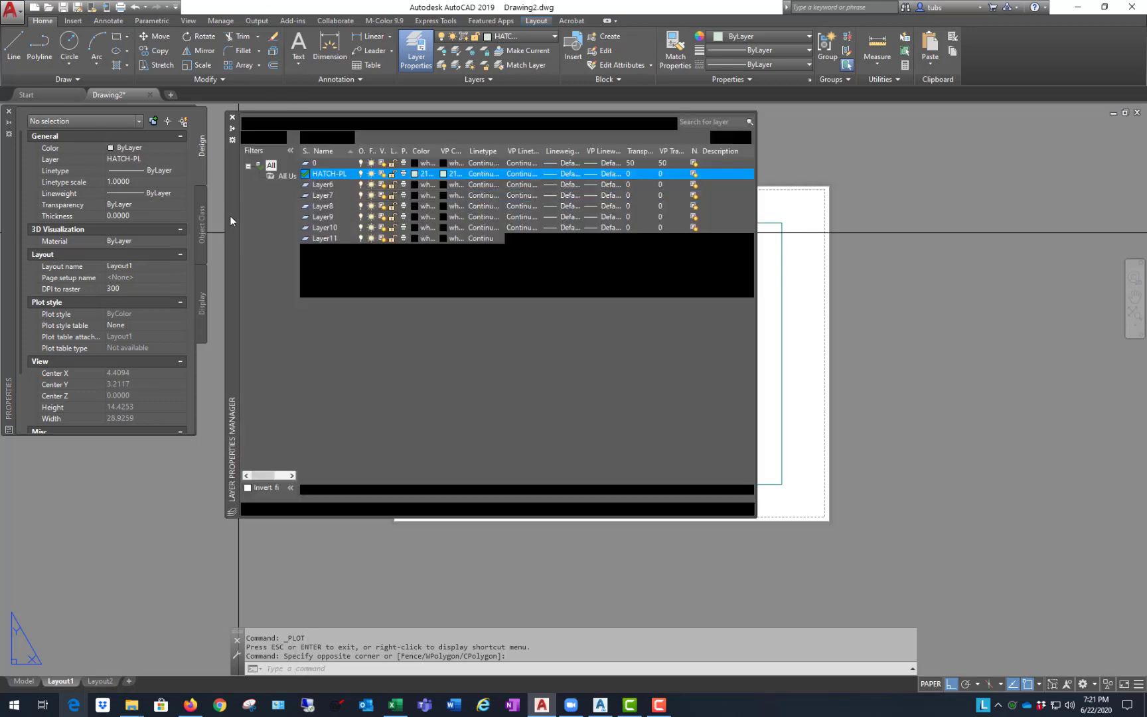
left_click(878, 146)
left_click(995, 233)
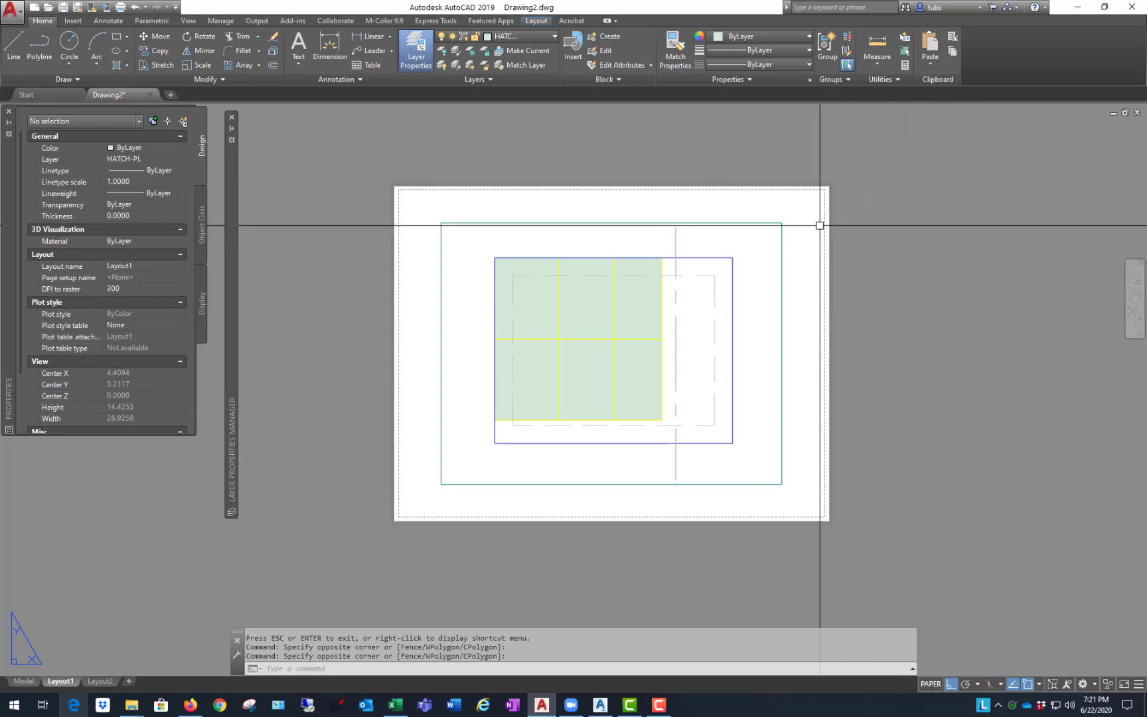
- In model space, turn Ortho off, draw a 24-unit line sloping up at about 28° across the property's lower boundary, and select it
left_click(23, 681)
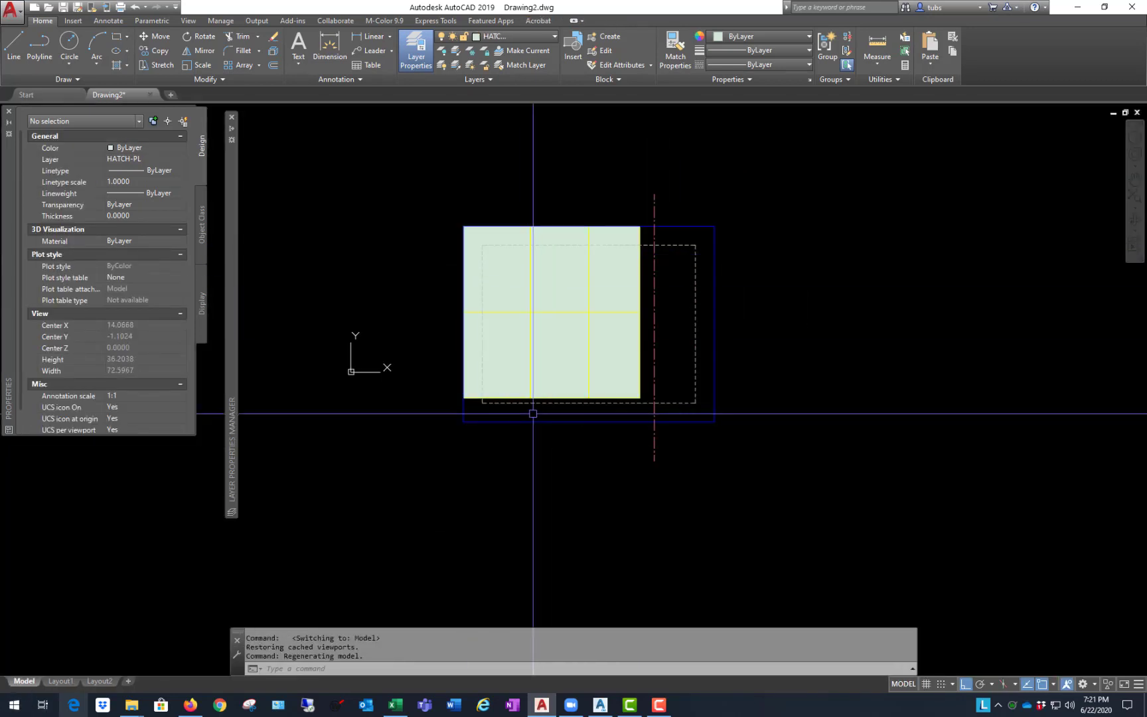
type("l")
key("Return")
left_click(415, 537)
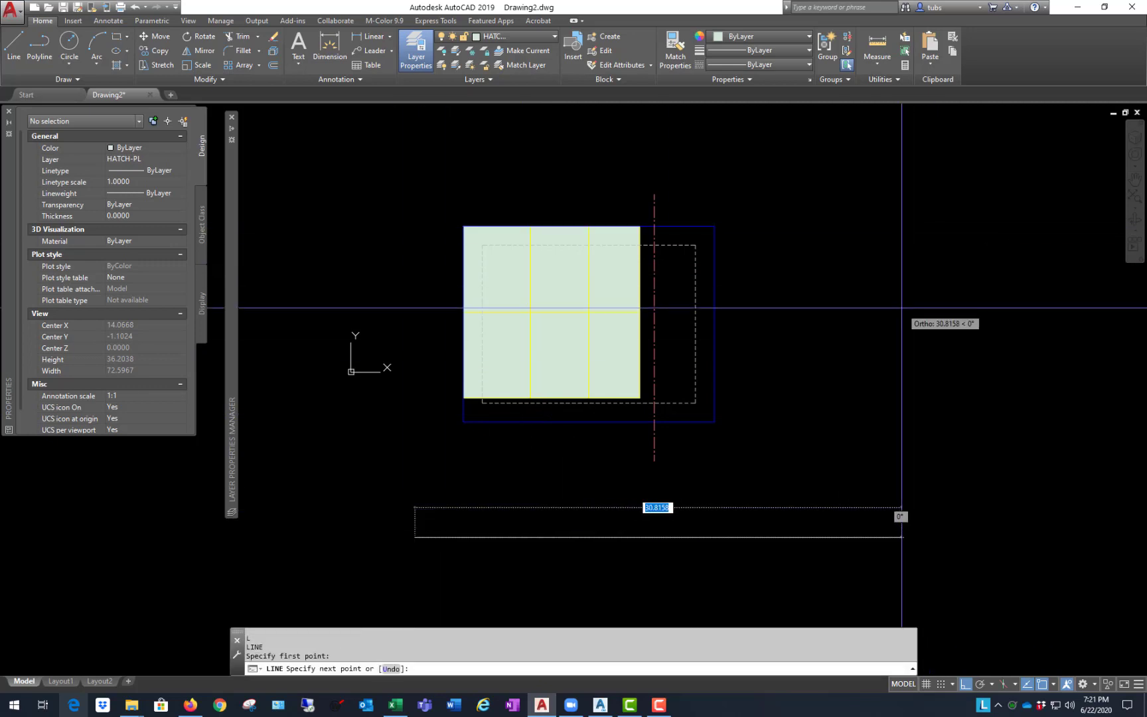
key("F8")
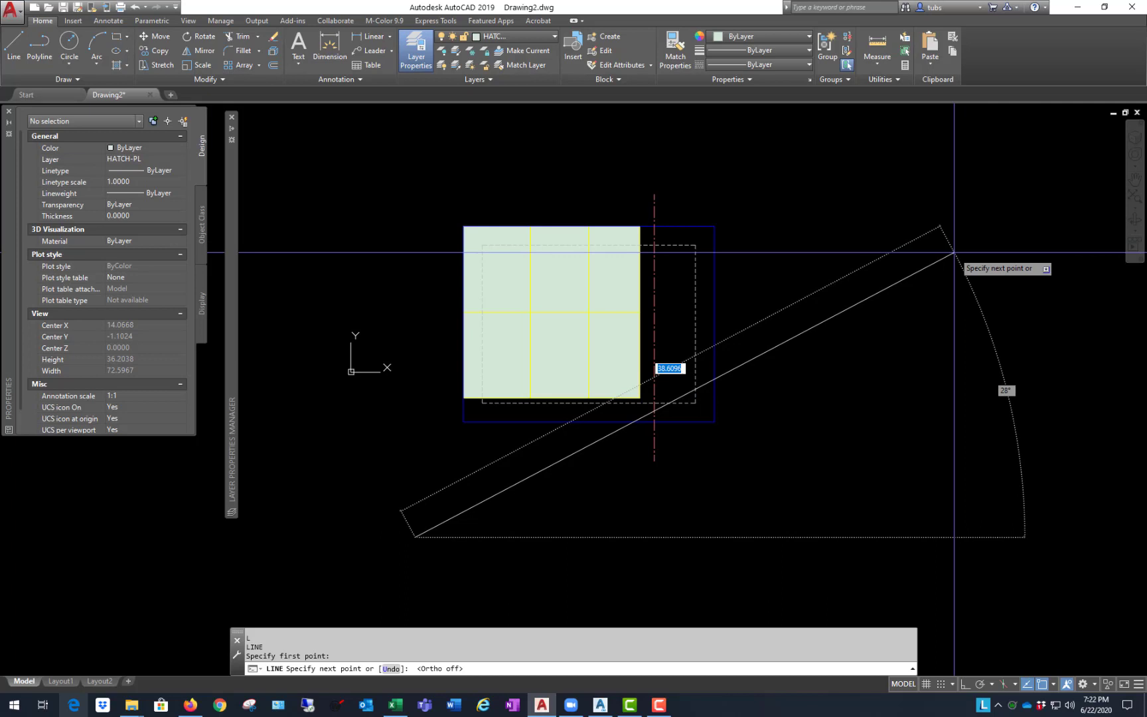
type("24")
key("Return")
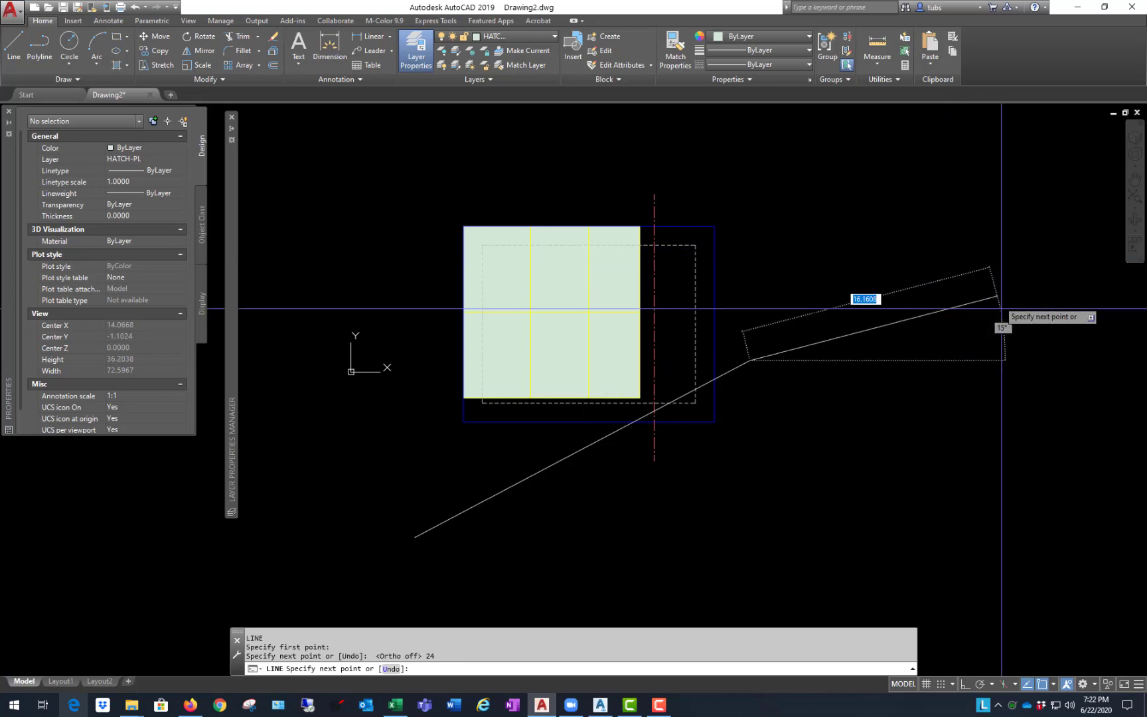
key("Return")
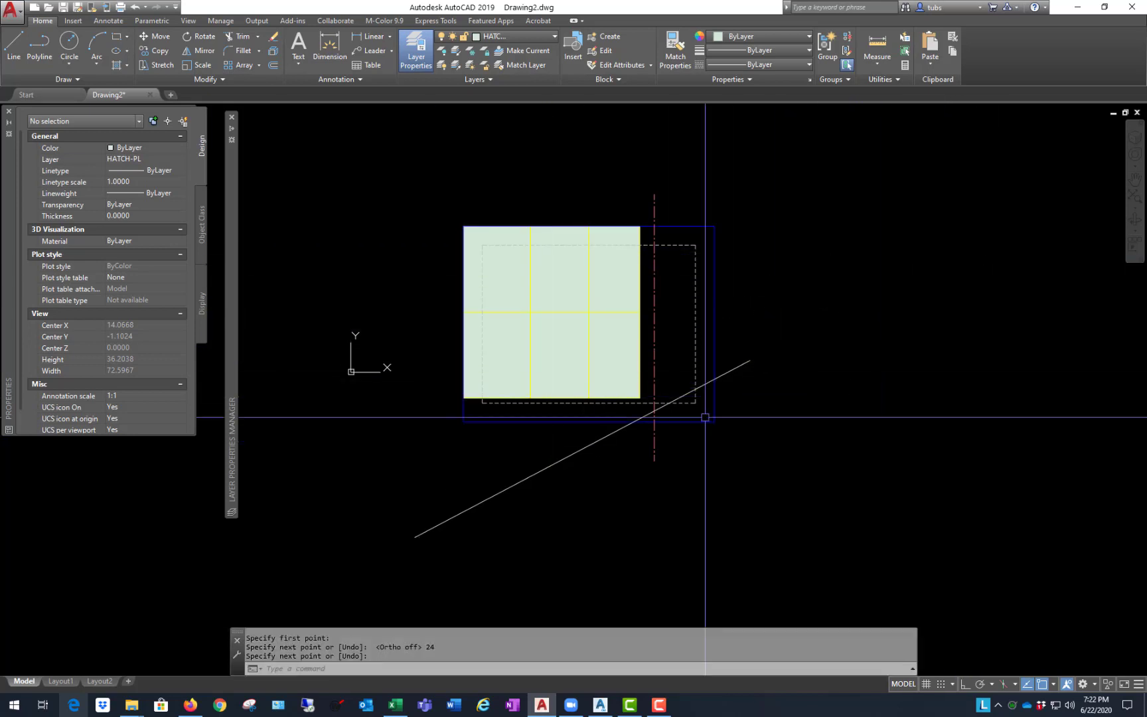
left_click(576, 449)
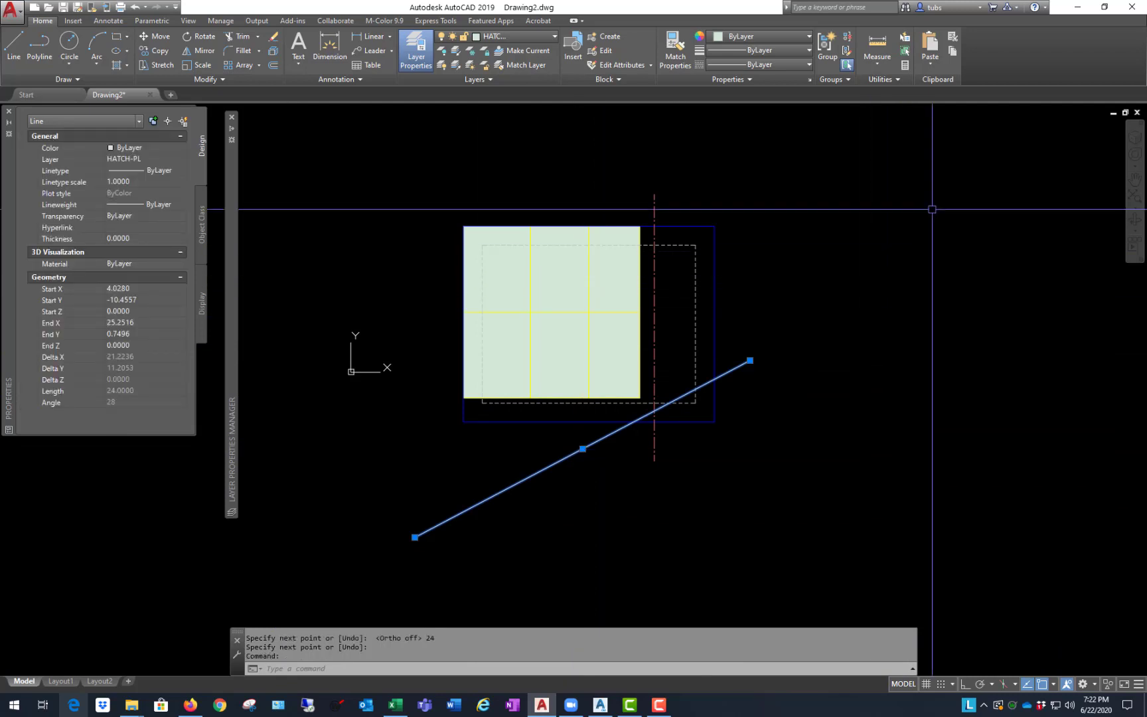
- Erase the selected sloping 24-unit line from model space
type("e")
key("Return")
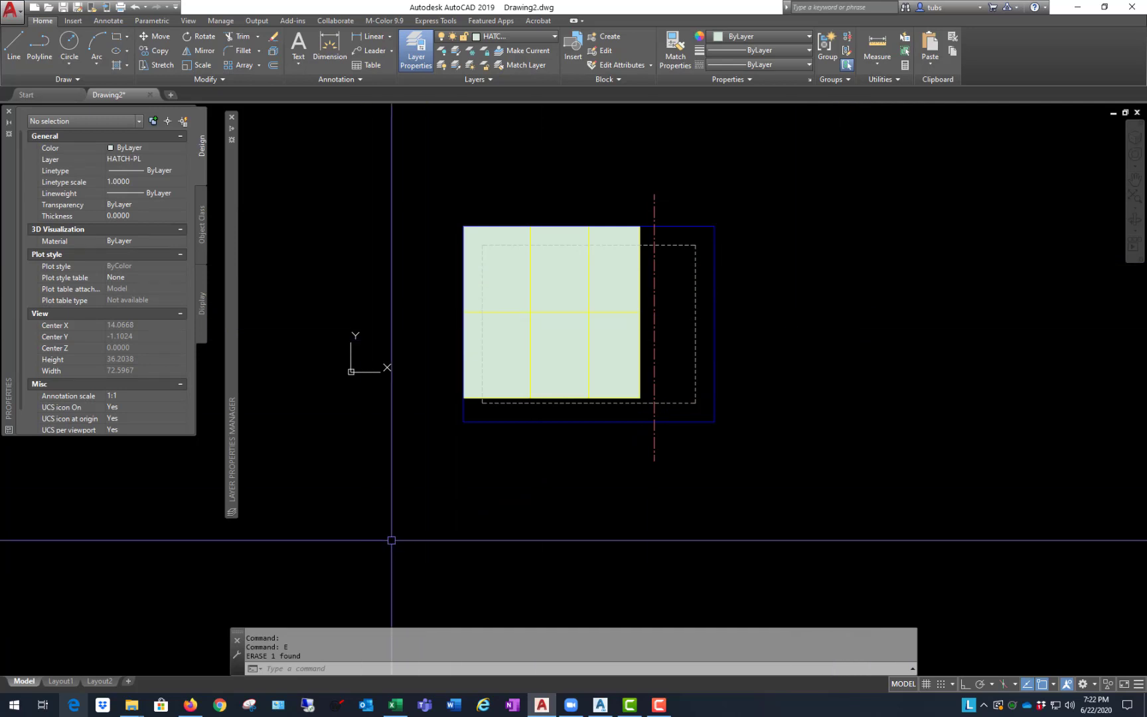
key("Return")
key("Escape")
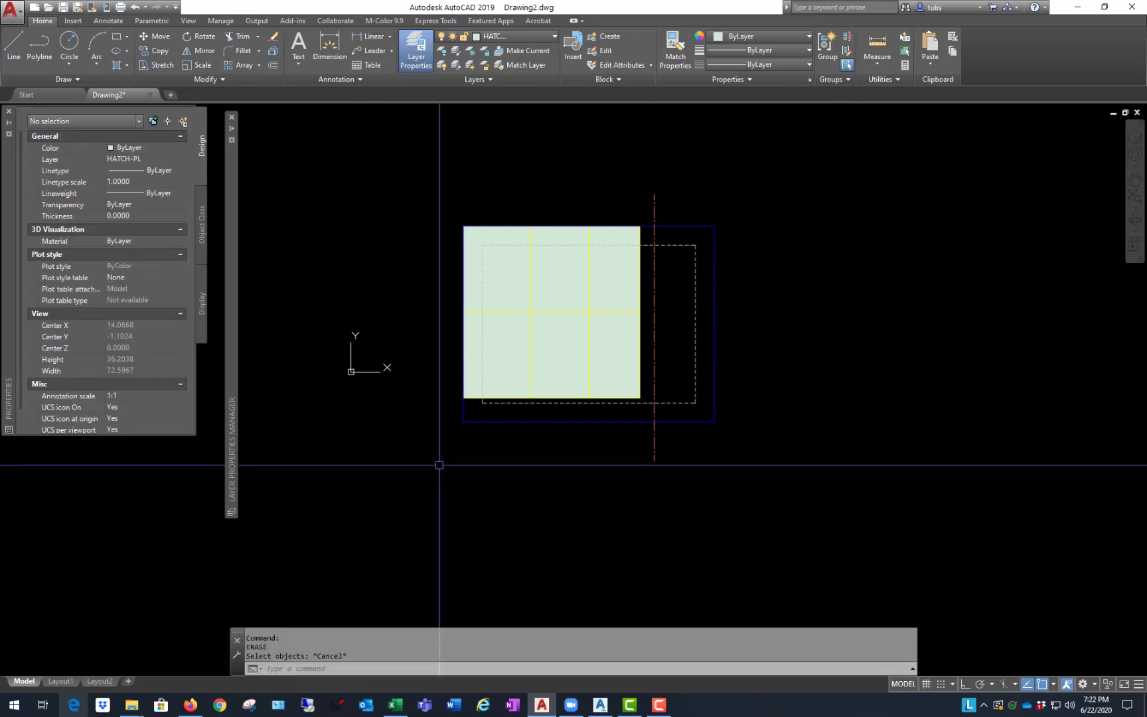
key("Return")
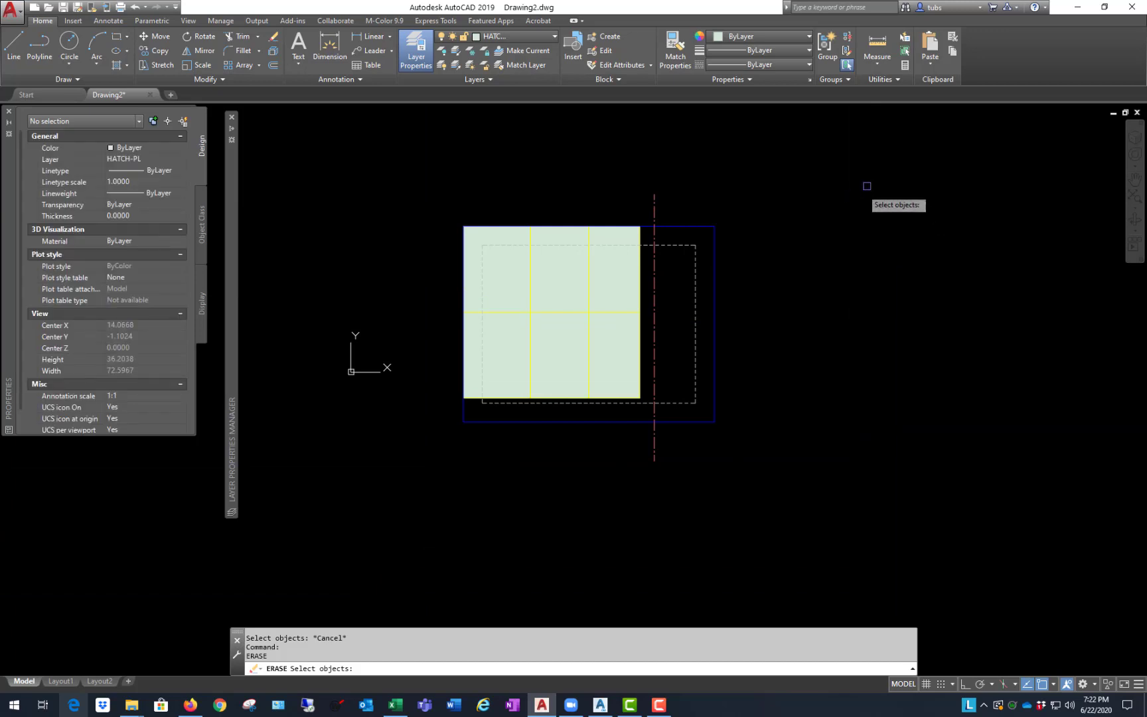
key("Escape")
key("Escape")
key("Escape")
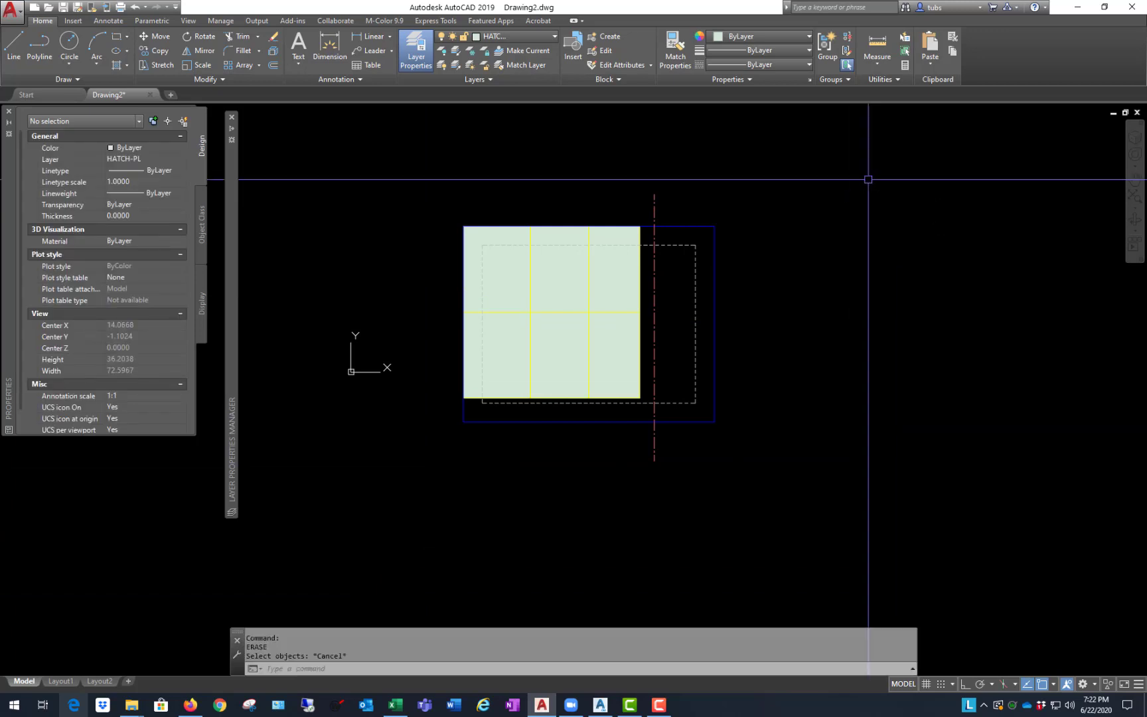
key("Return")
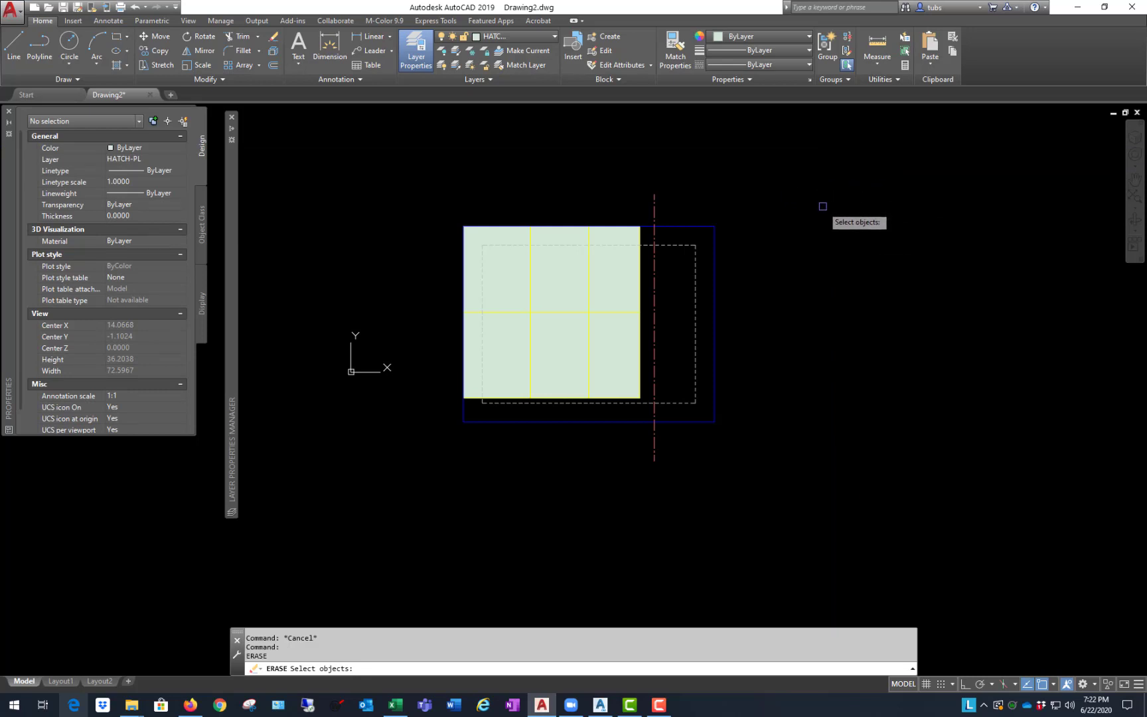
key("Escape")
- In Options, apply right-click customization using Shortcut Menu for default and edit modes and ENTER for command mode
type("OPTIONS")
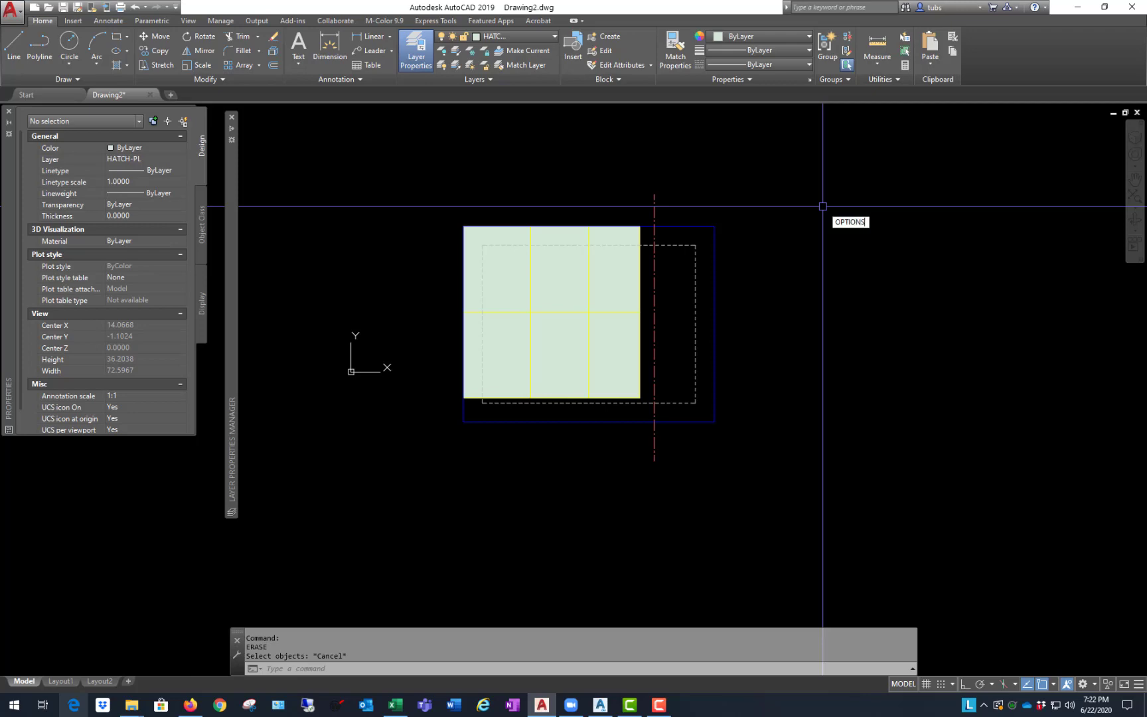
key("Return")
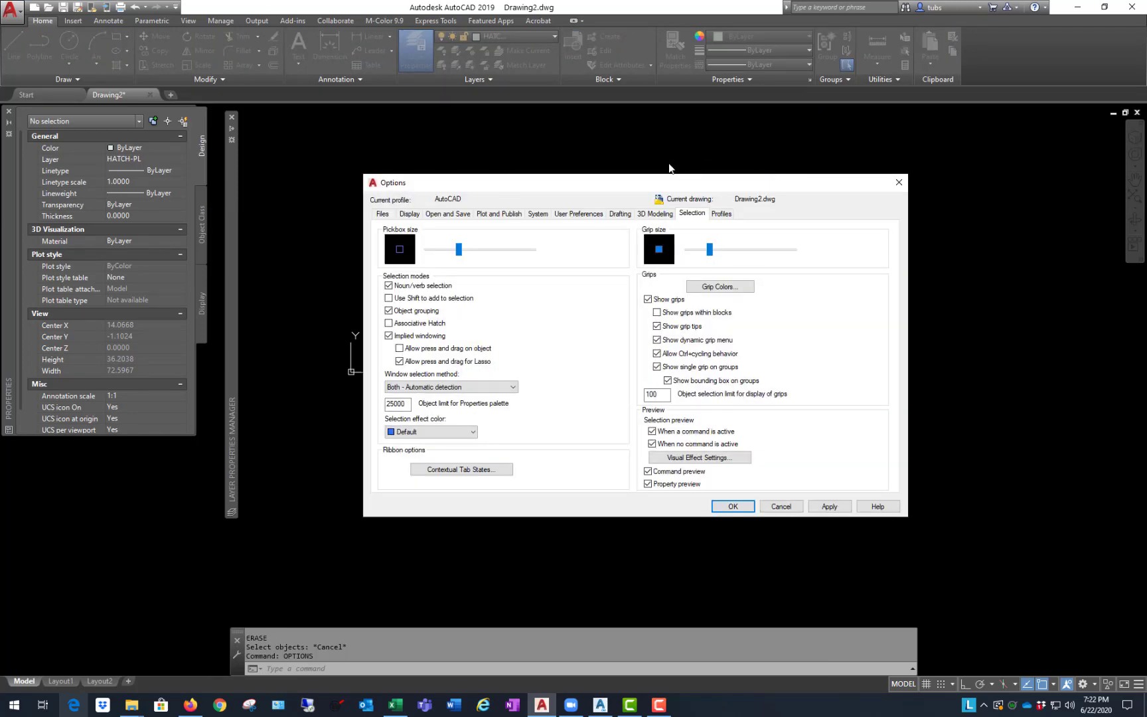
mouse_move(659, 185)
left_mouse_down()
mouse_move(647, 155)
mouse_move(697, 163)
mouse_move(660, 154)
mouse_move(661, 168)
left_mouse_up()
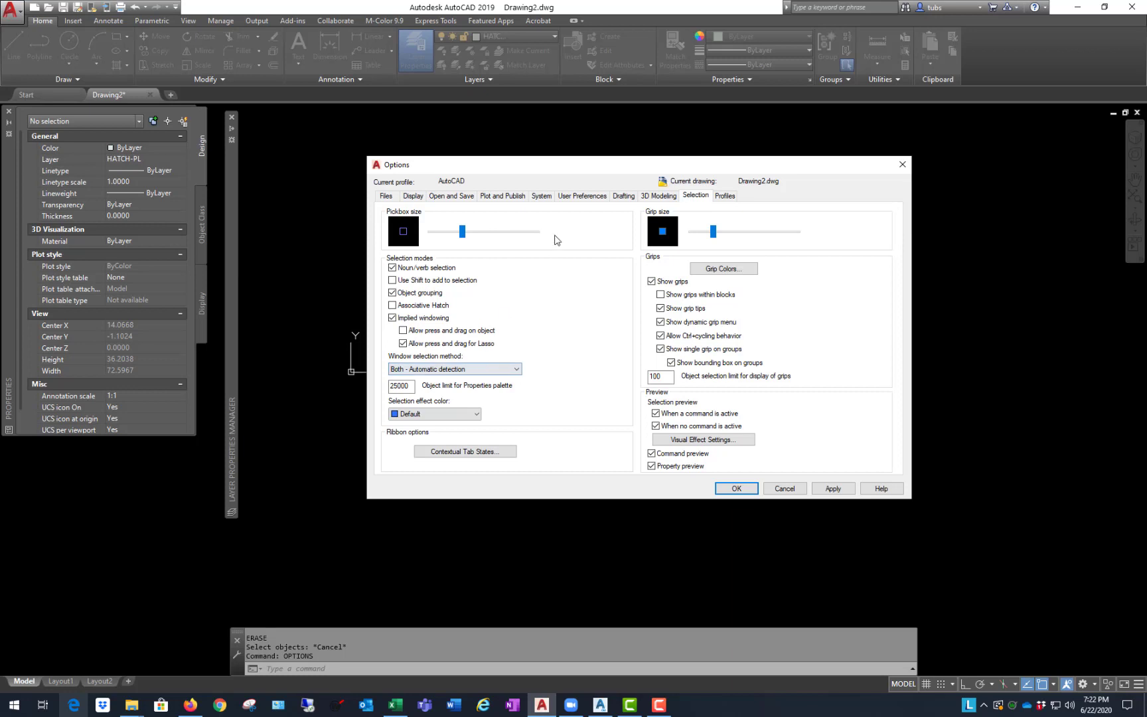
left_click(576, 198)
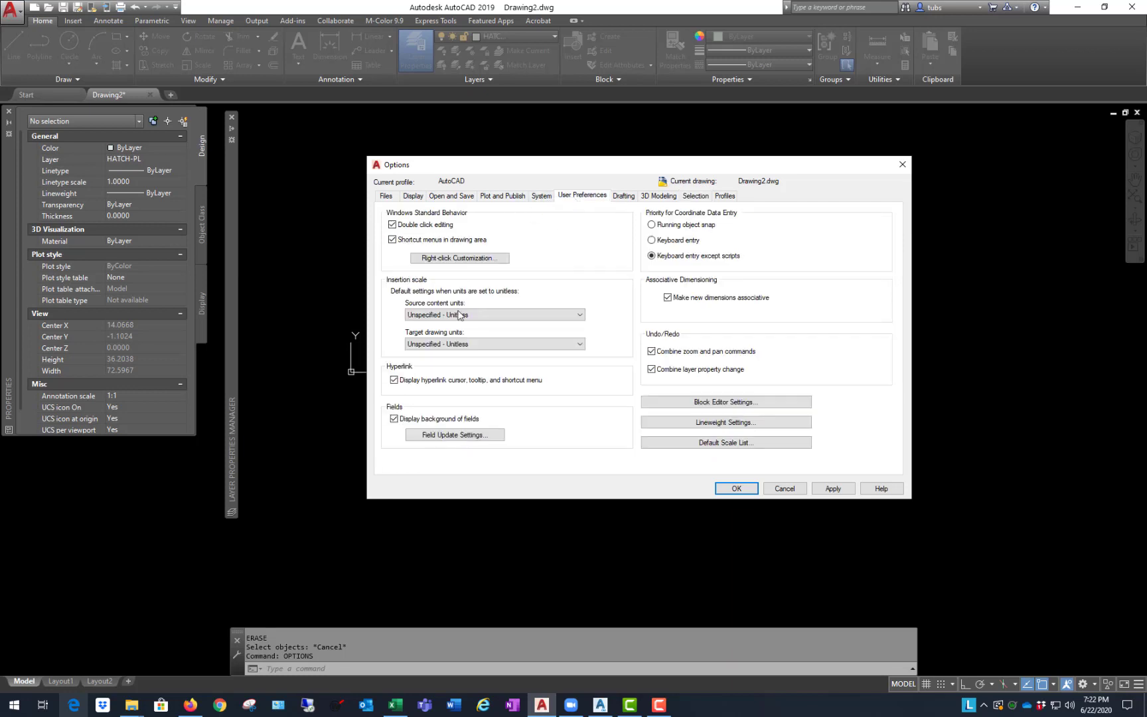
left_click(470, 259)
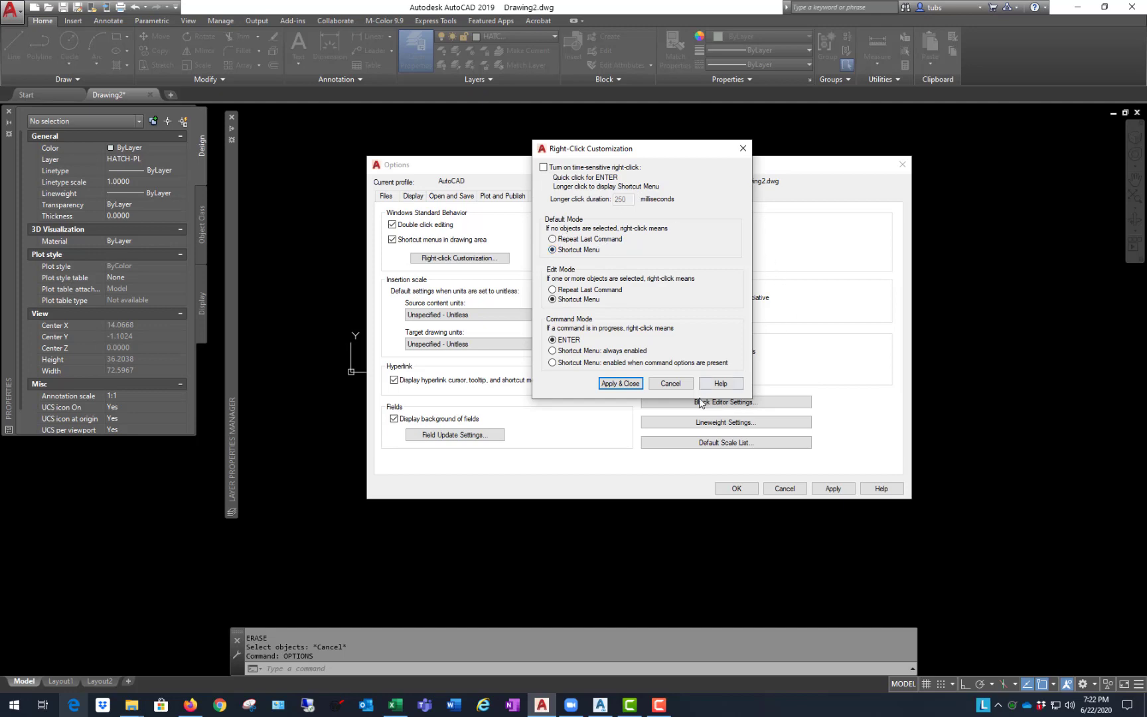
left_click(629, 388)
left_click(736, 488)
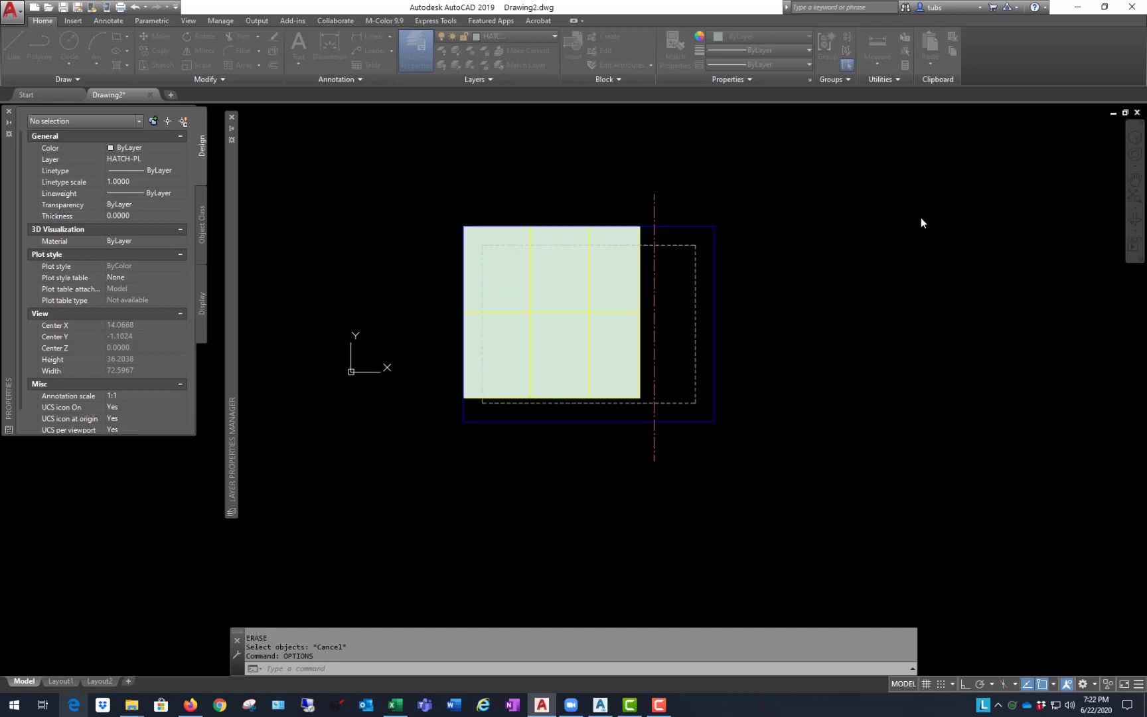
- Check the shortcut menu in an empty part of the drawing with nothing selected, and dismiss it
right_click(805, 178)
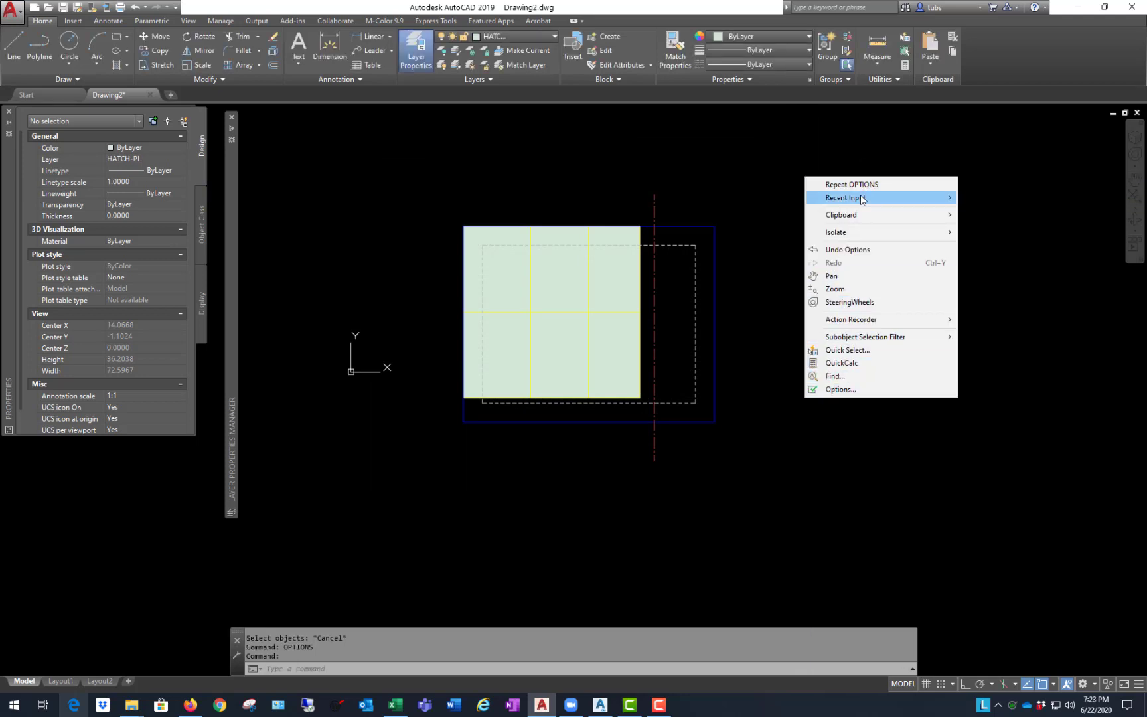
left_click(750, 161)
key("Escape")
key("Escape")
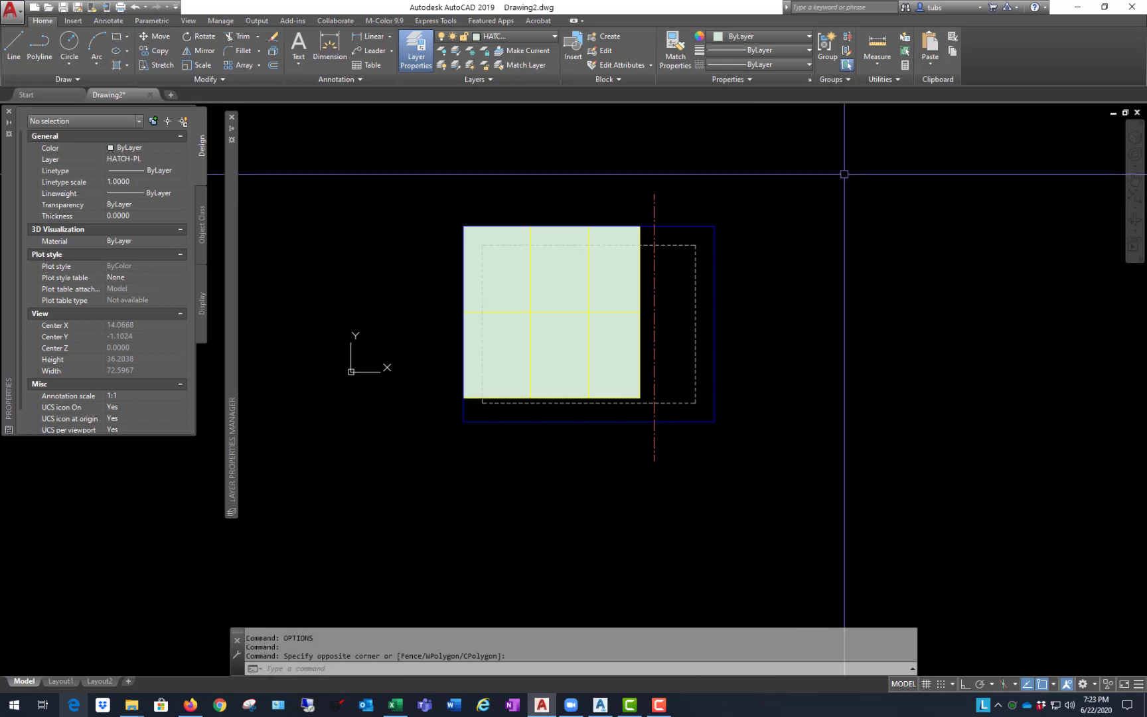
key("Escape")
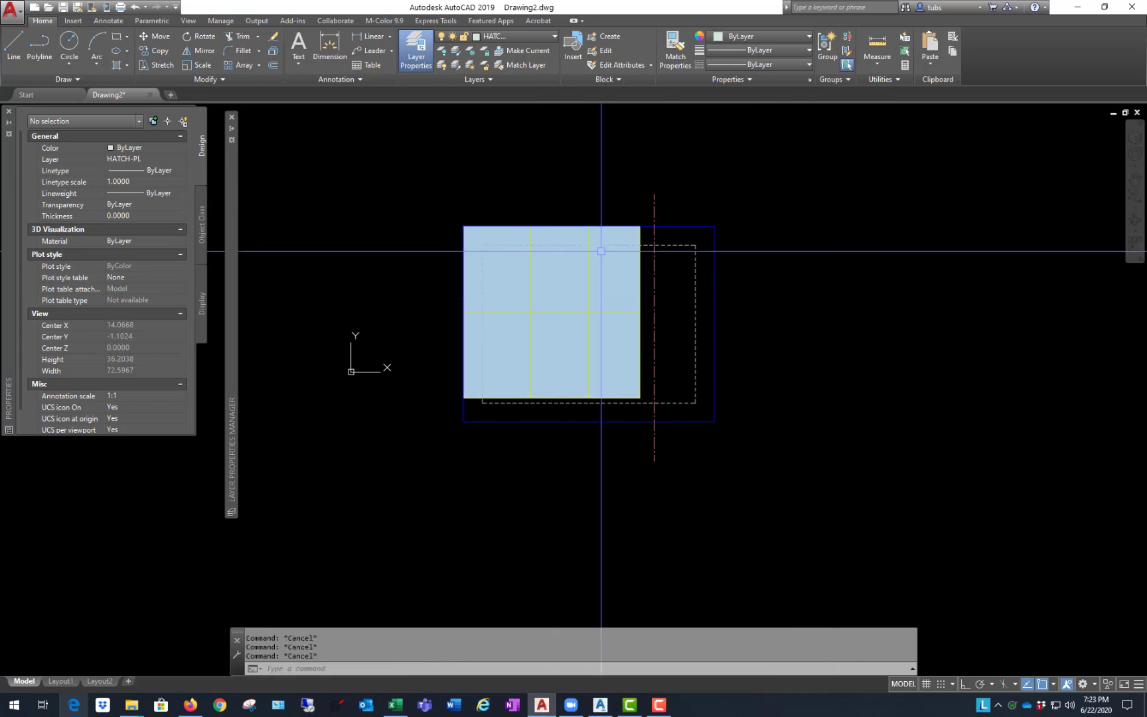
- Draw a line sloping up from below the hatched lots, past the property boundary's lower corner, into the empty space beside it
scroll(594, 251, "up", 2)
scroll(427, 281, "down", 2)
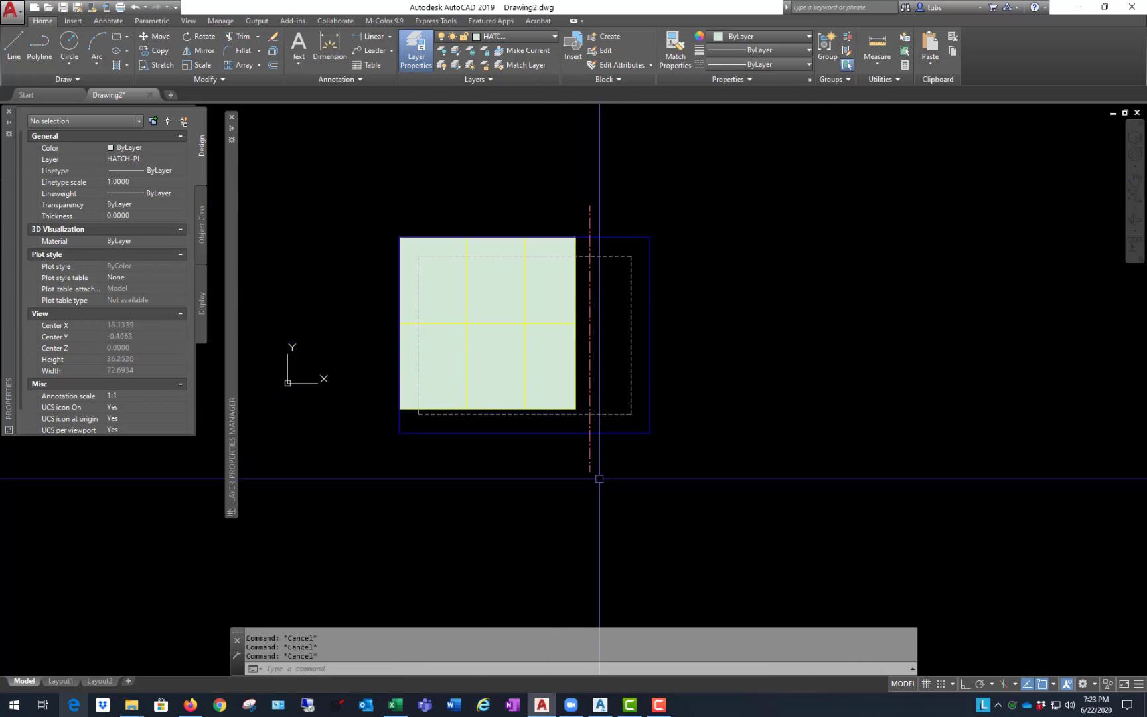
type("l")
key("Return")
left_click(455, 551)
left_click(914, 307)
key("Return")
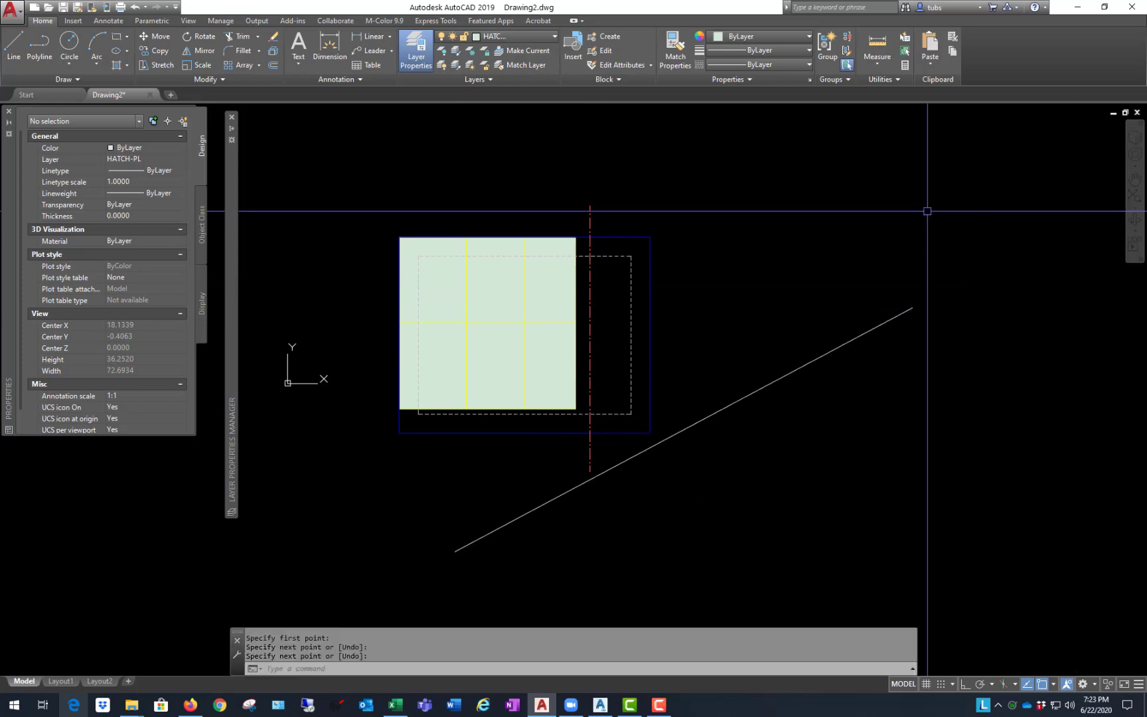
- Examine the Open and Save and Drafting settings in Options and close the dialog
right_click(744, 200)
left_click(778, 411)
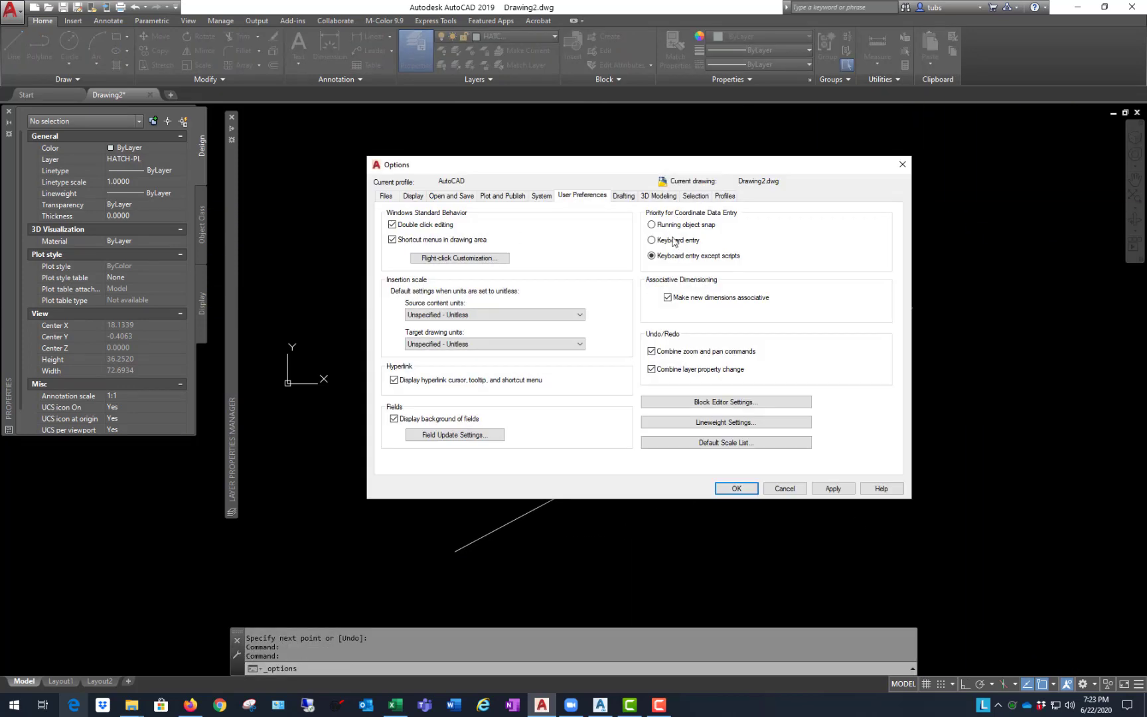
left_click(454, 196)
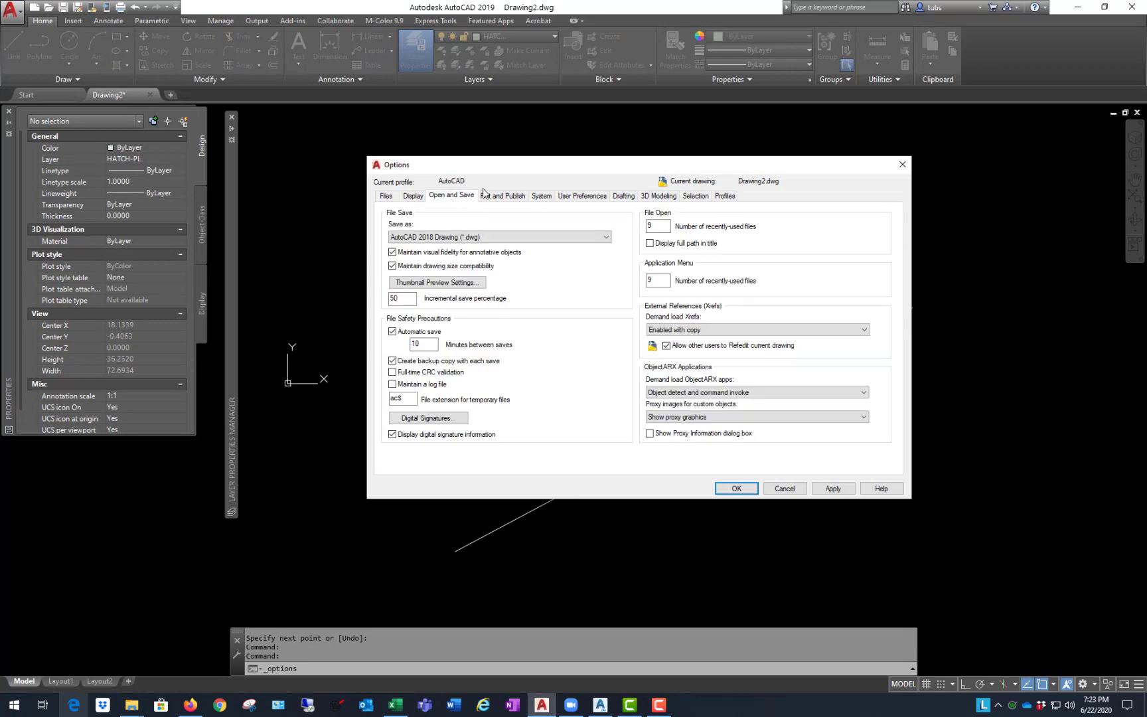
left_click(626, 197)
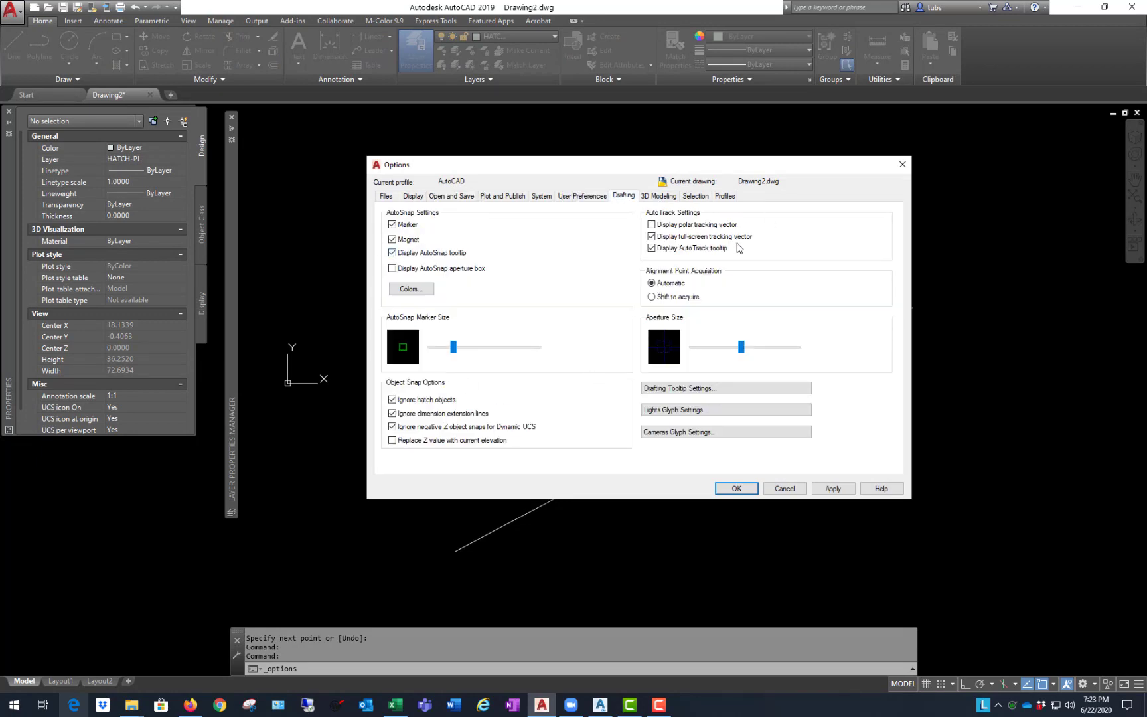
left_click(902, 164)
left_click(873, 247)
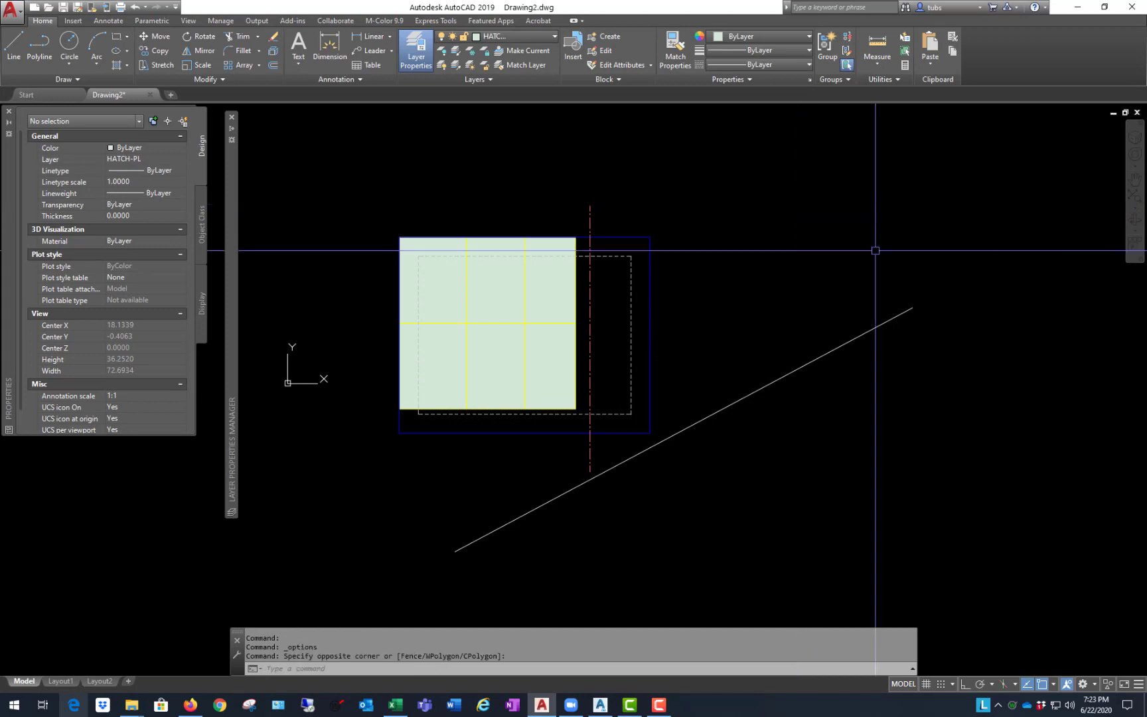
key("Escape")
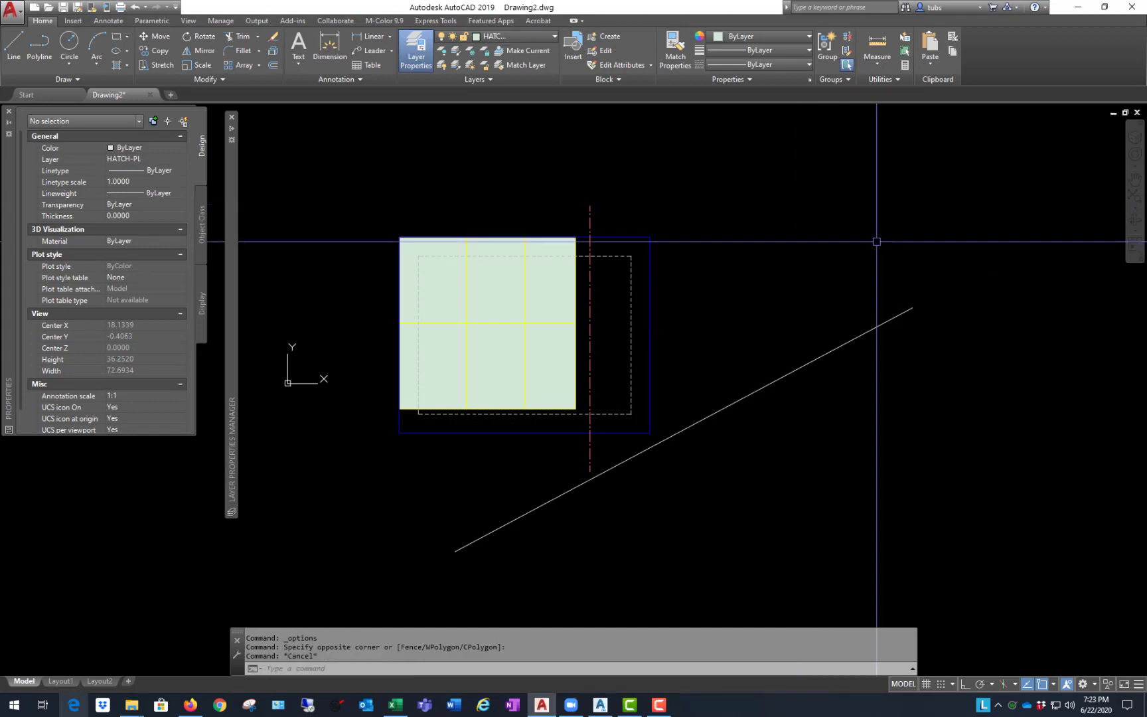
- Set the DYNMODE system variable to 0
type("DYN")
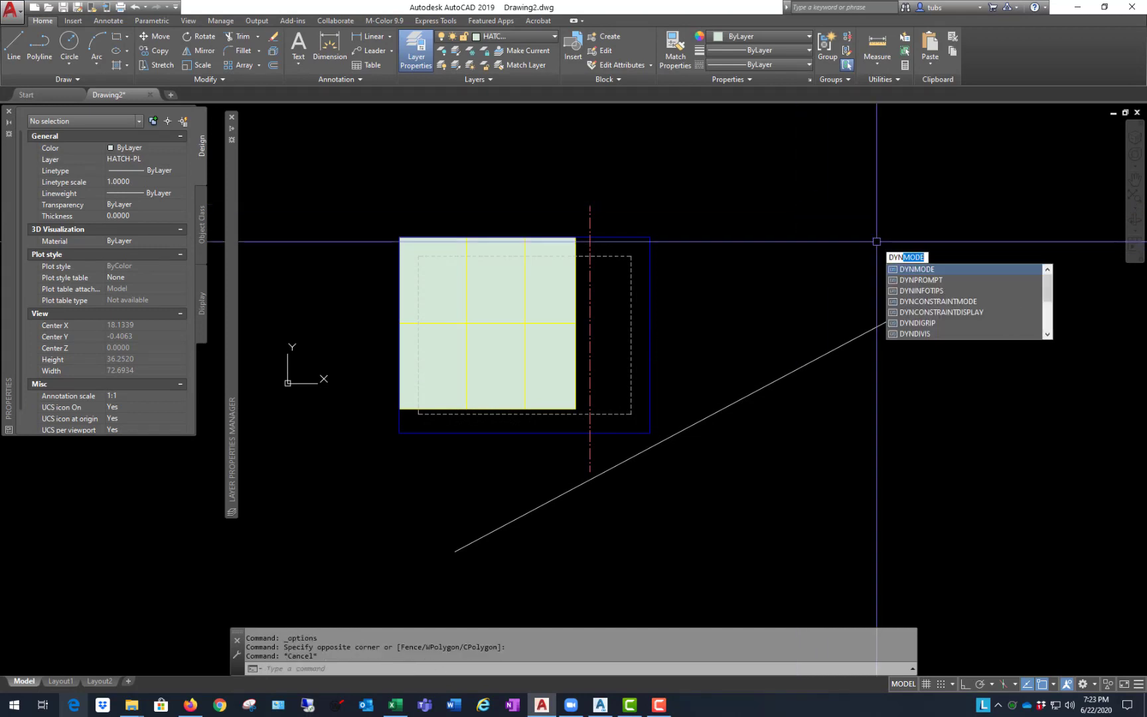
type("MO")
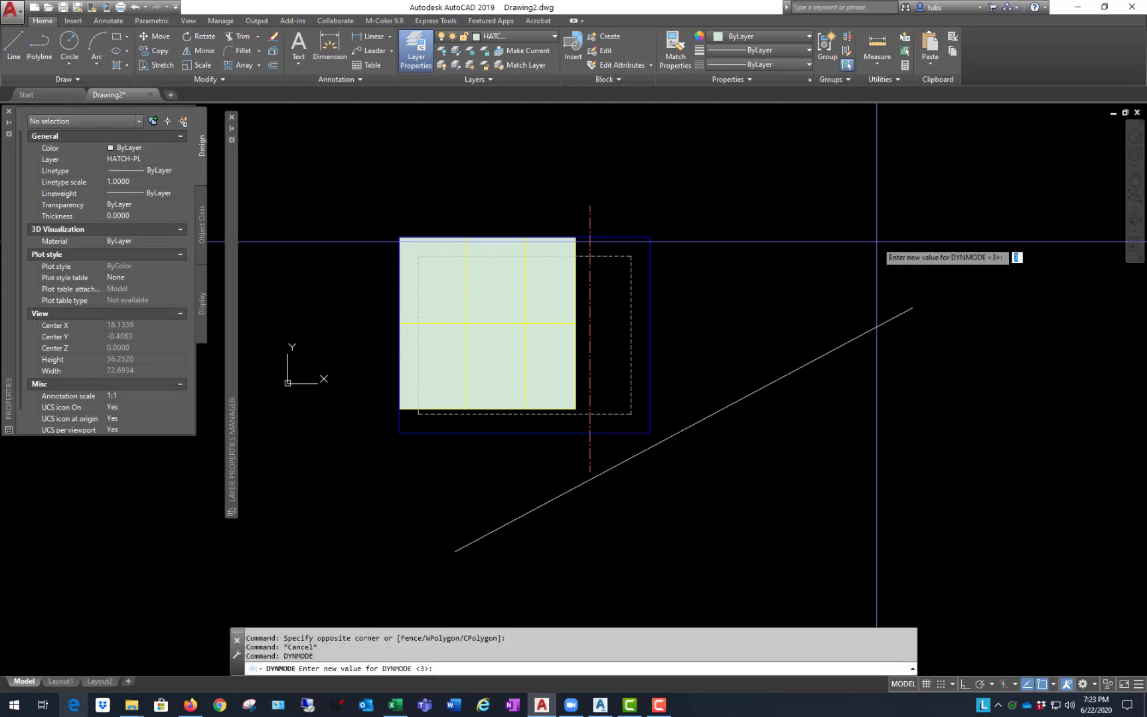
type("0")
key("Return")
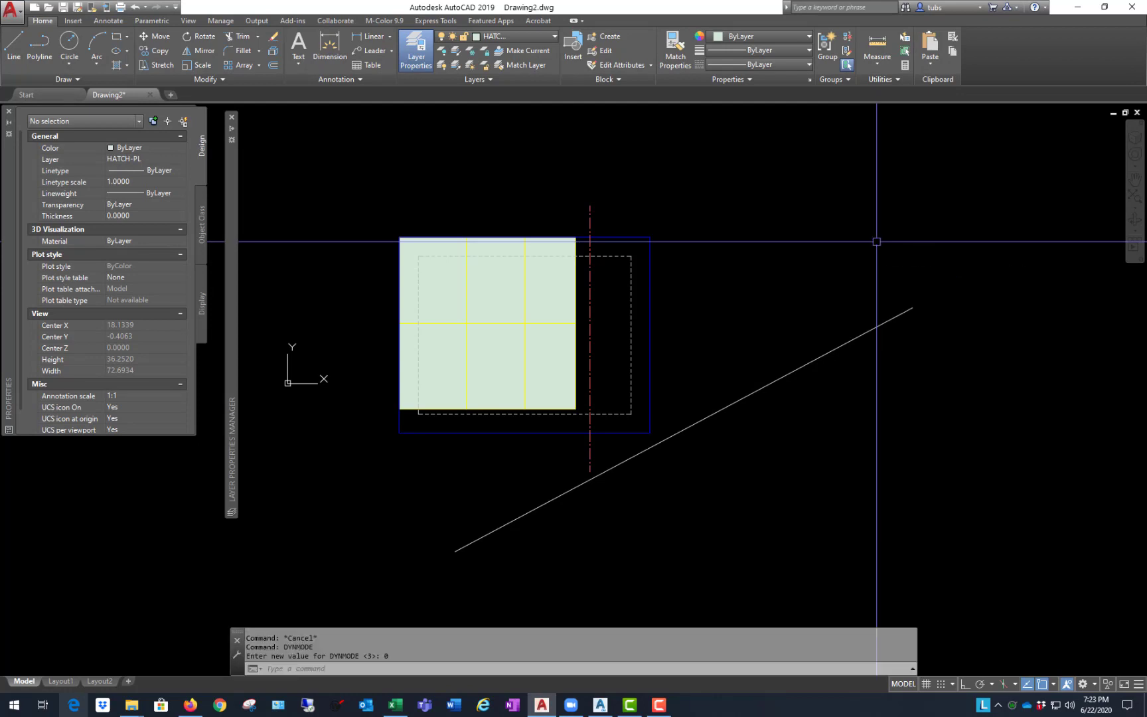
- Draw a second line sloping downward across the upper end of the first sloping line
type("l")
key("Return")
left_click(740, 184)
left_click(969, 460)
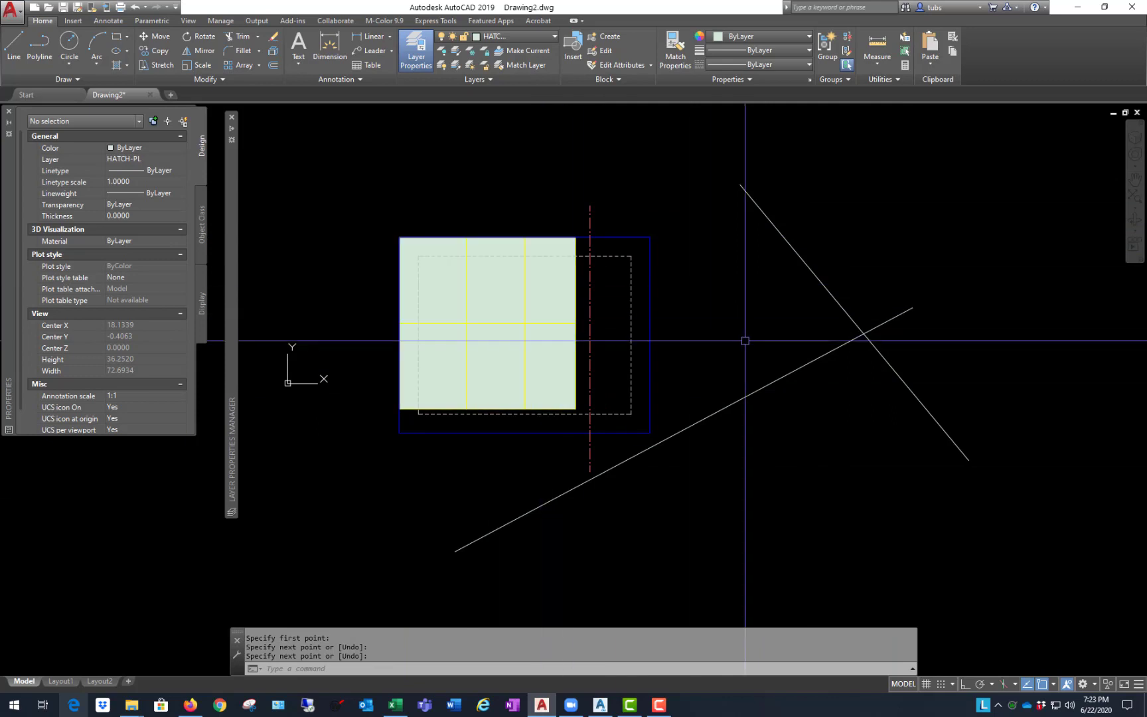
scroll(594, 359, "down", 4)
scroll(608, 330, "up", 2)
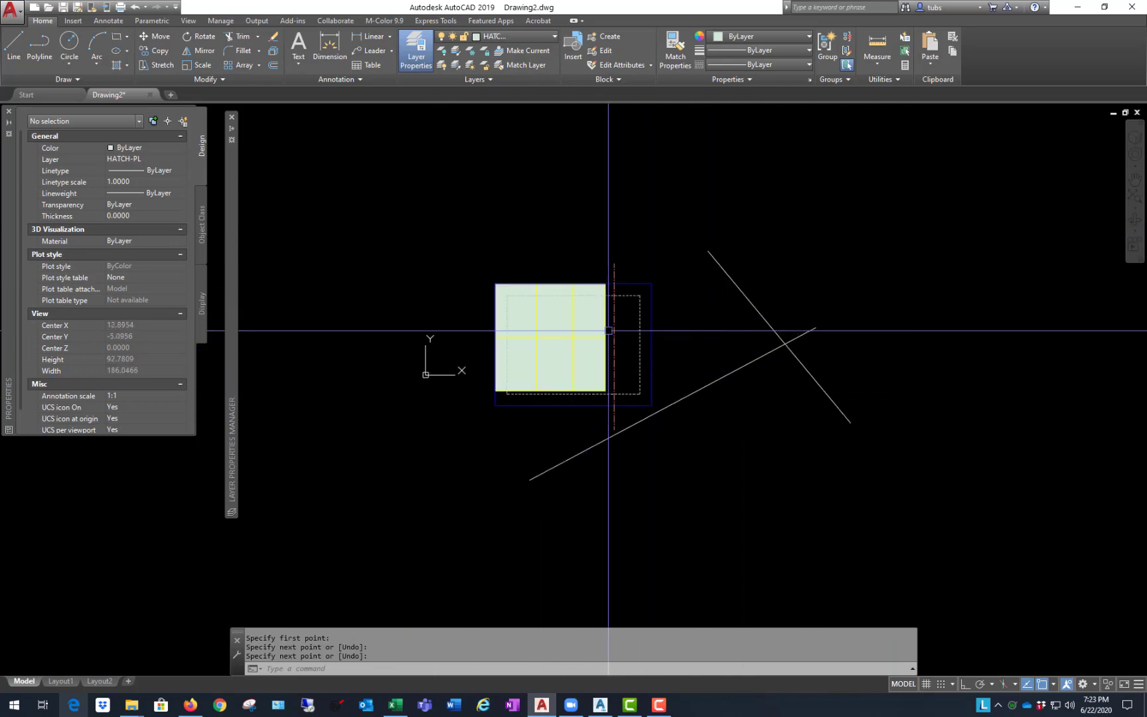
scroll(525, 322, "down", 2)
scroll(577, 356, "up", 2)
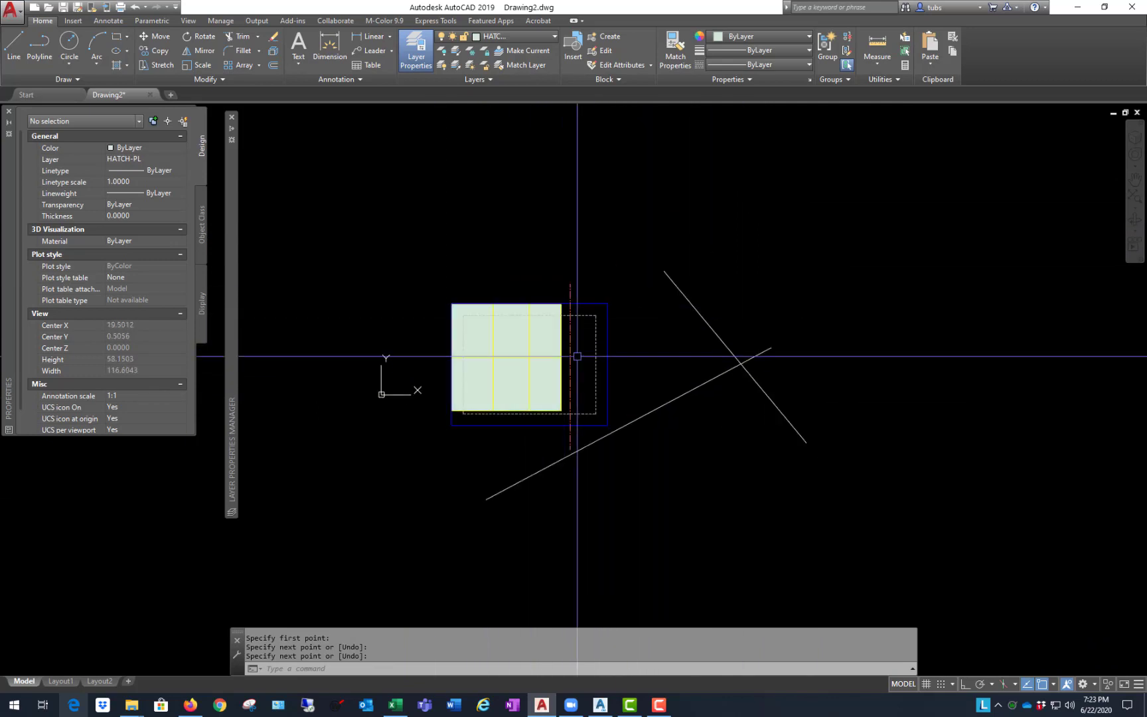
scroll(571, 357, "up", 2)
scroll(385, 332, "down", 2)
scroll(560, 379, "up", 2)
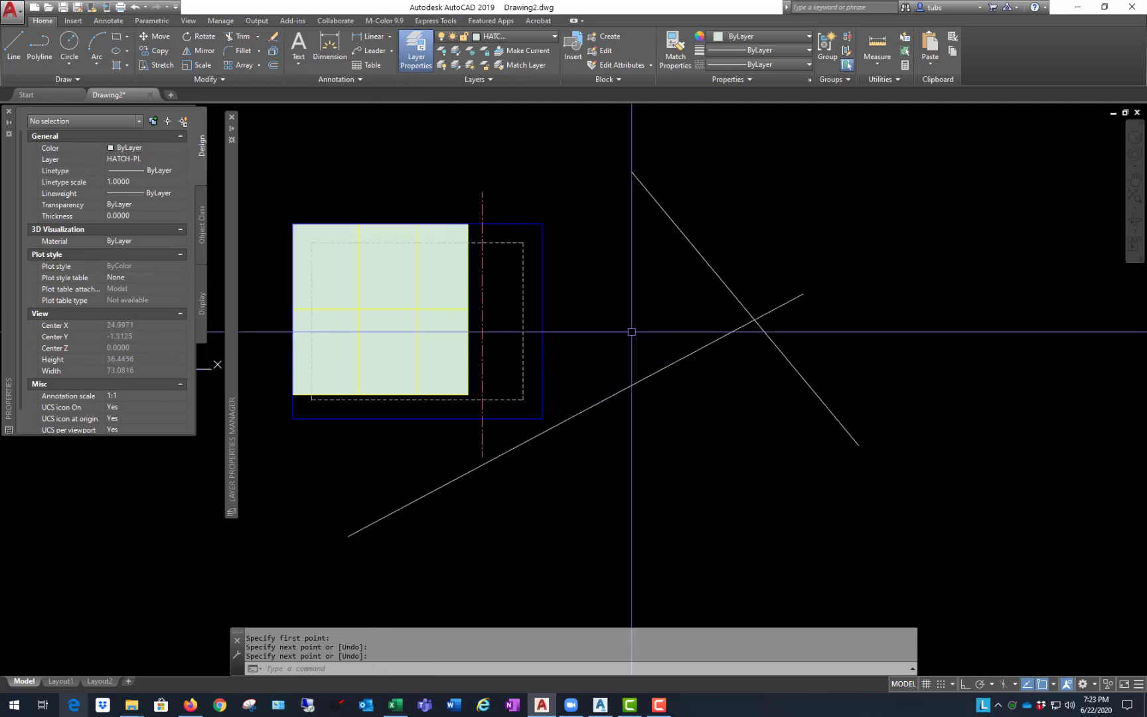
scroll(591, 345, "down", 2)
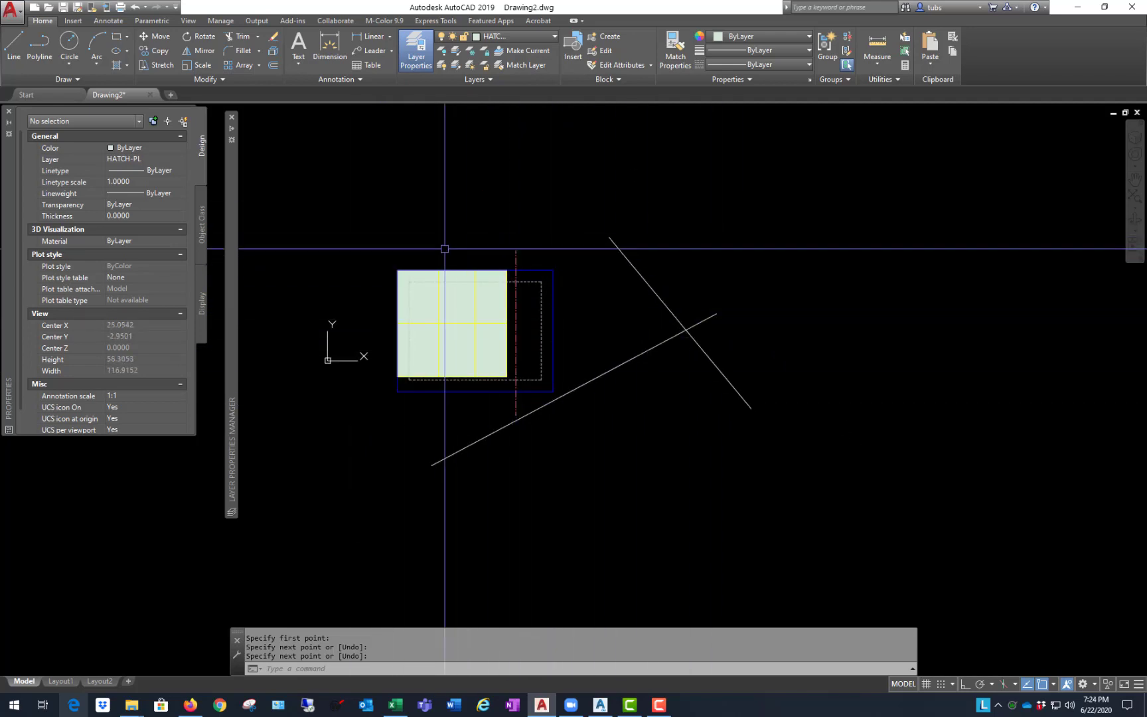
- Select the entire lot layout, its solid hatch and both sloping lines, and erase them all
left_click(363, 170)
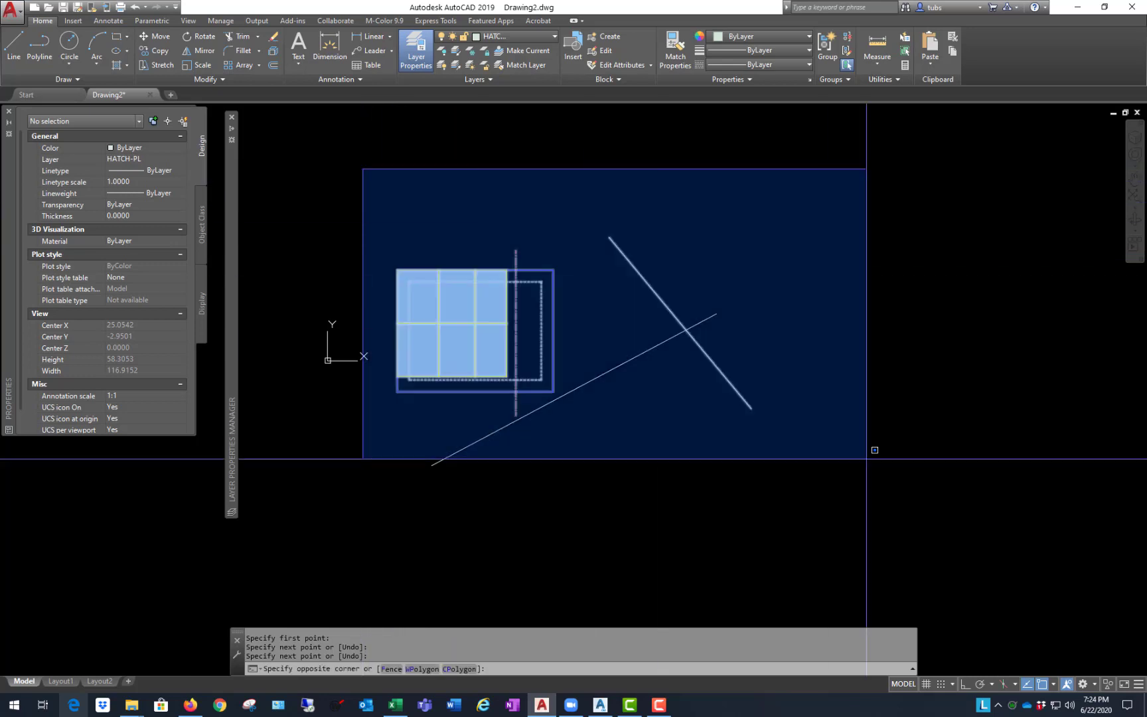
left_click(881, 360)
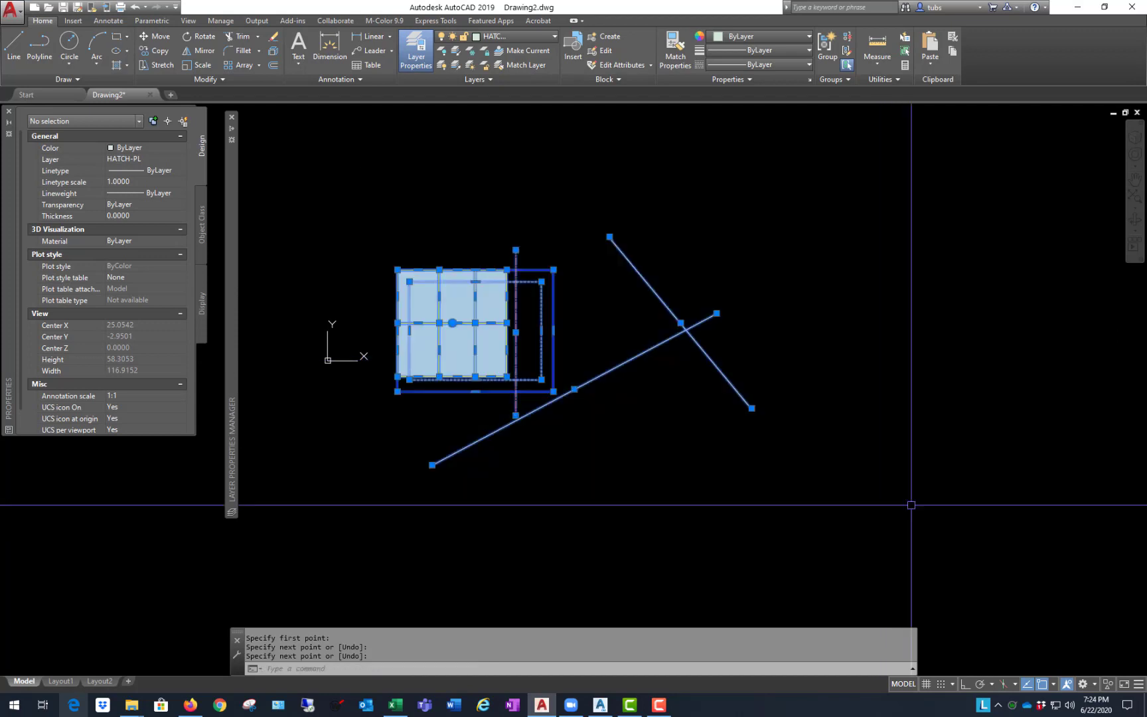
key("Delete")
type("E")
key("Return")
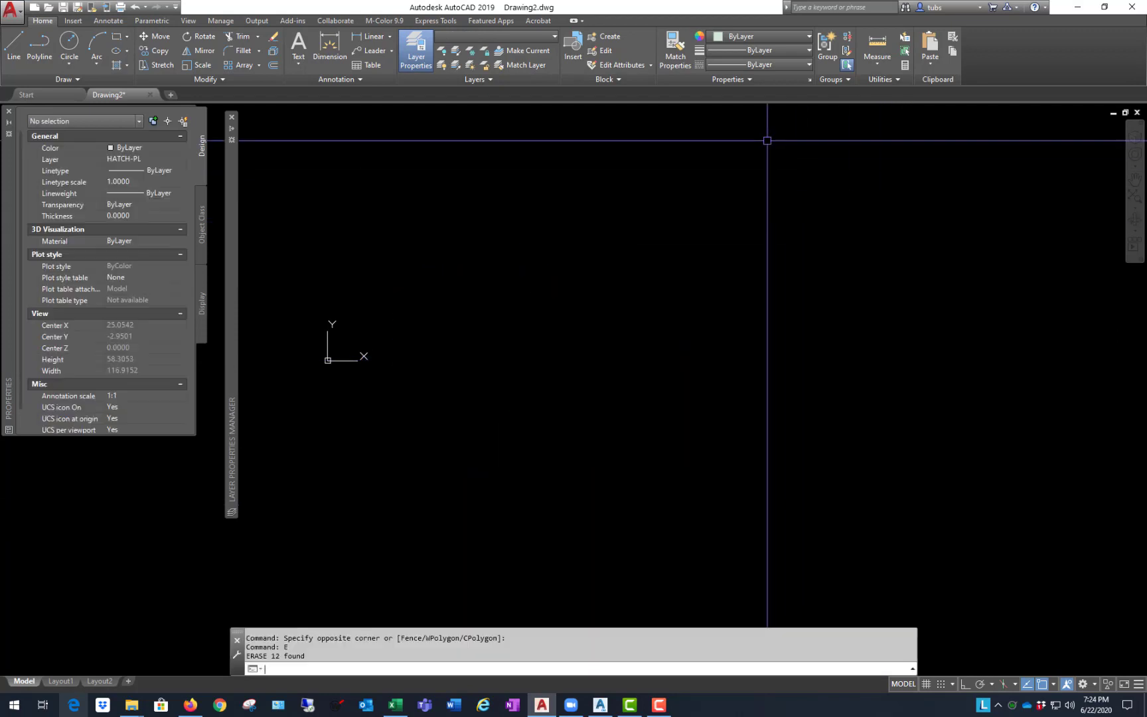
- Rename Layer10 as TXT-TB in the Layer Properties Manager
mouse_move(232, 291)
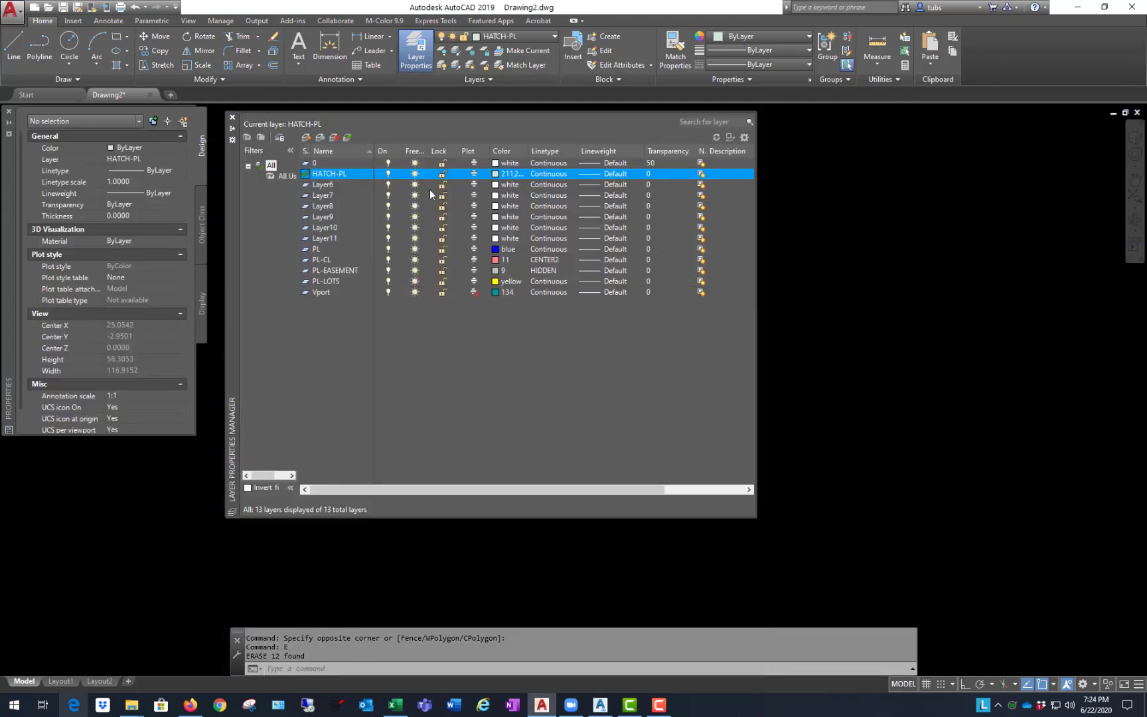
left_click(326, 227)
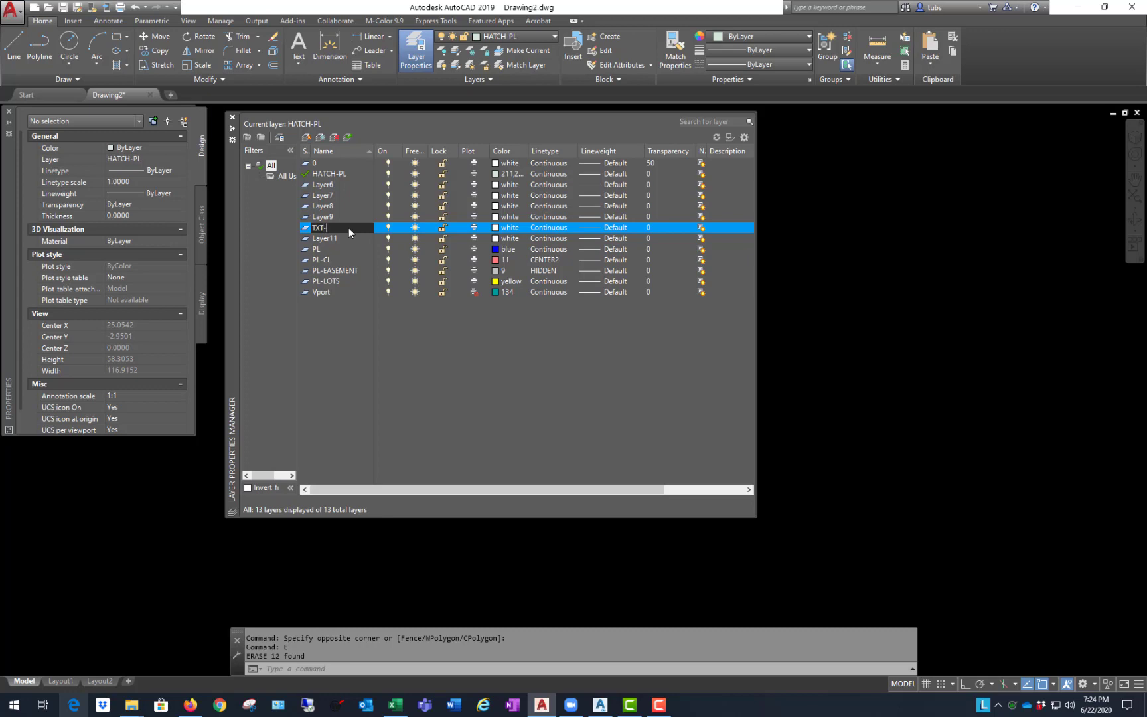
key("Return")
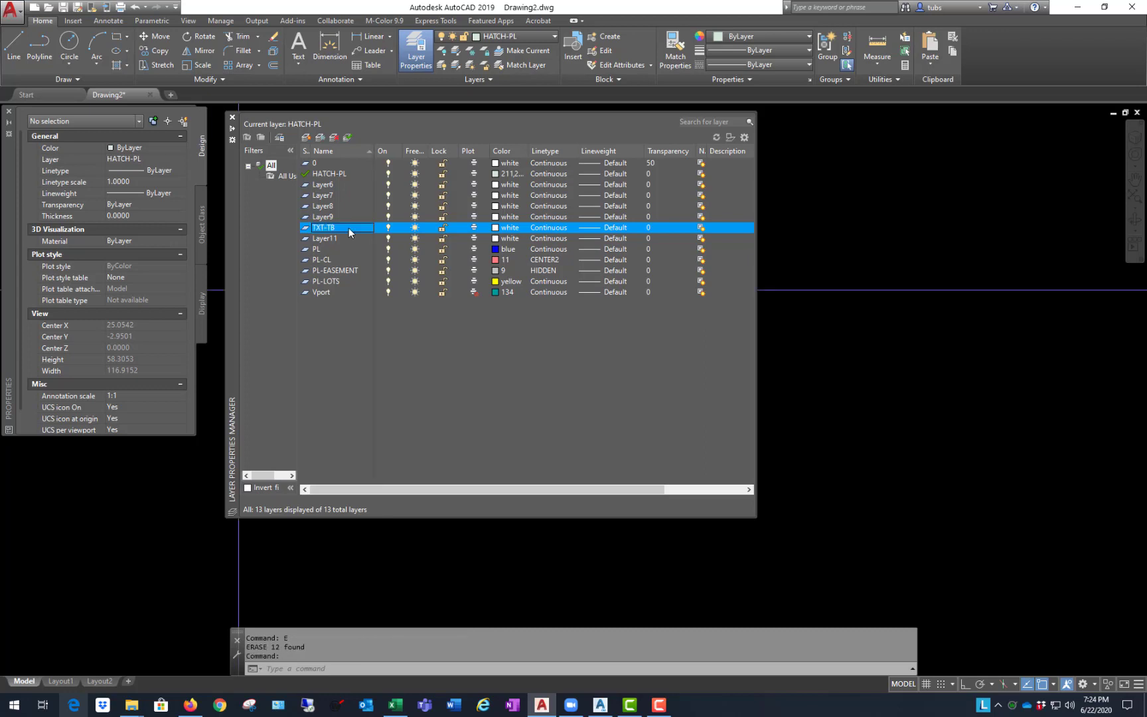
- Create a new layer named TXT-TB-LINES and widen the layer list's Name column slightly
left_click(306, 137)
type("T")
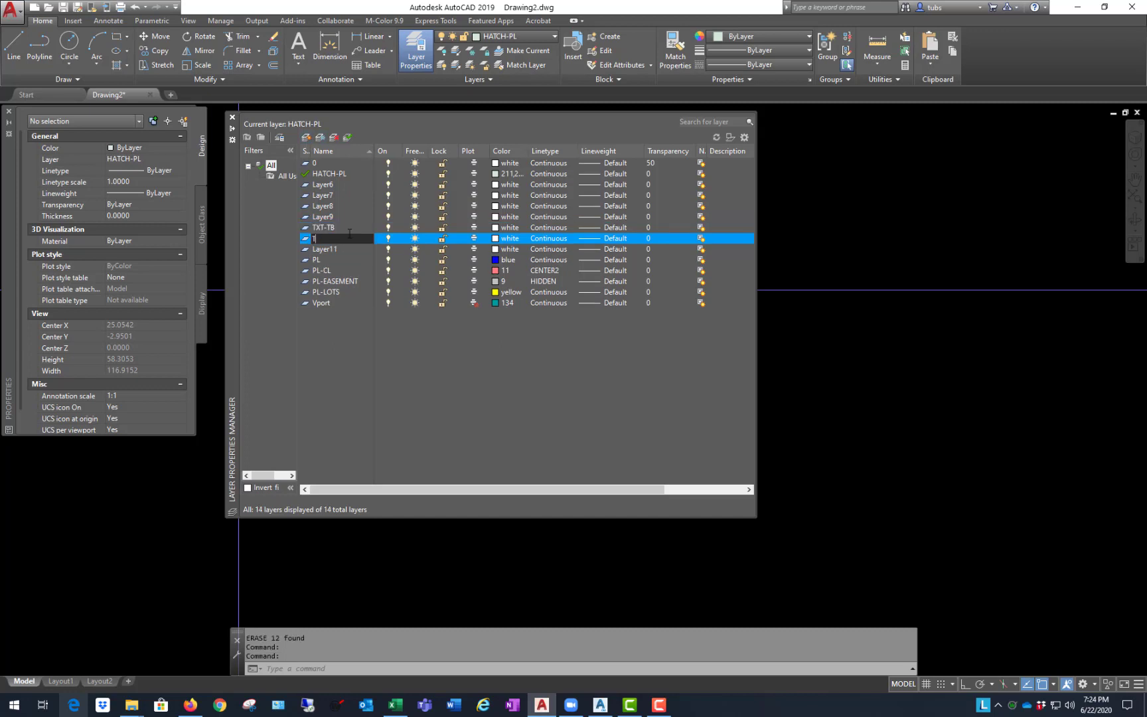
type("XT-TB-LINES")
key("Return")
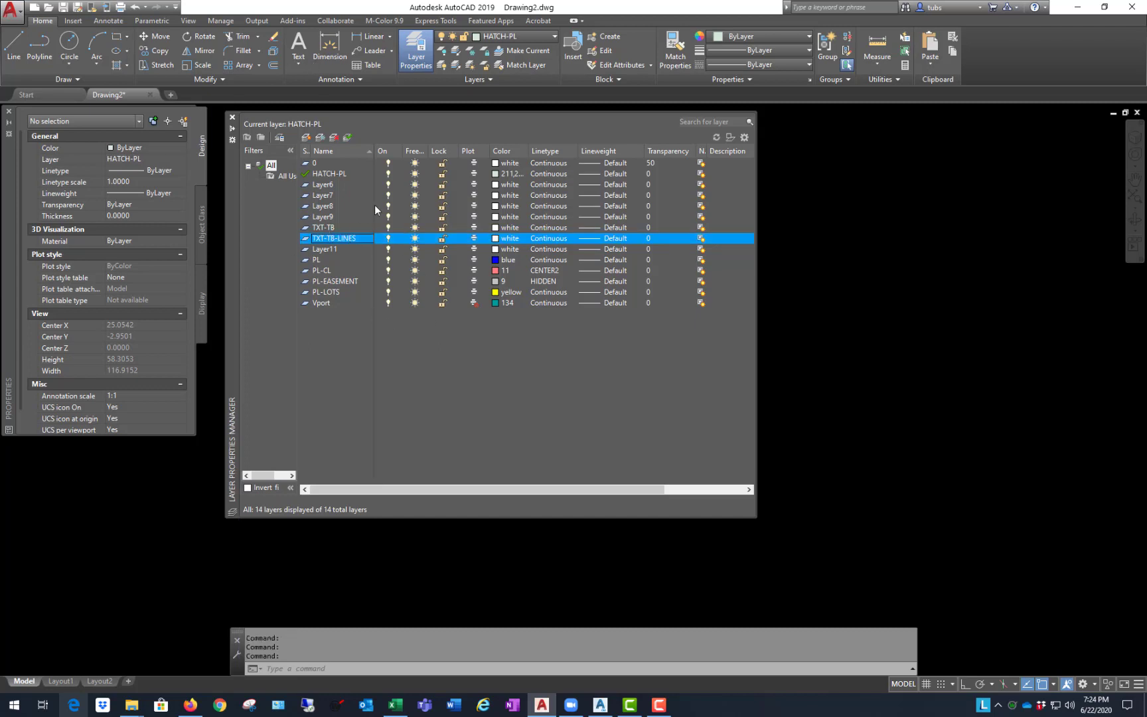
left_click_drag(375, 152, 389, 151)
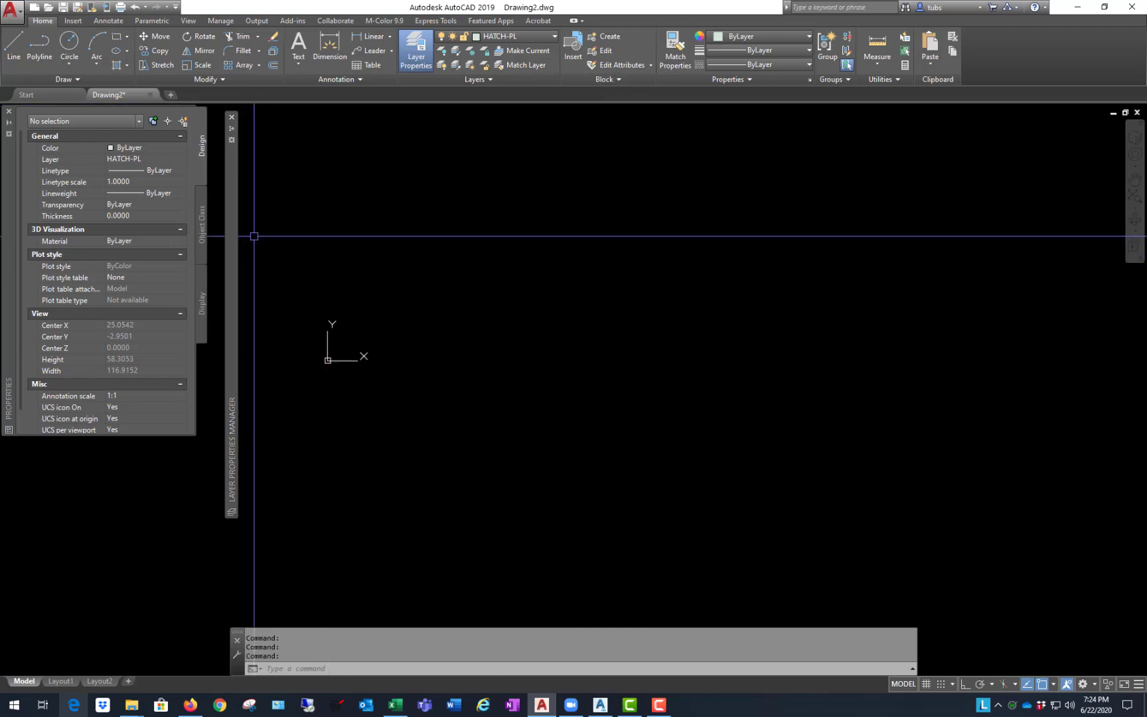
mouse_move(231, 233)
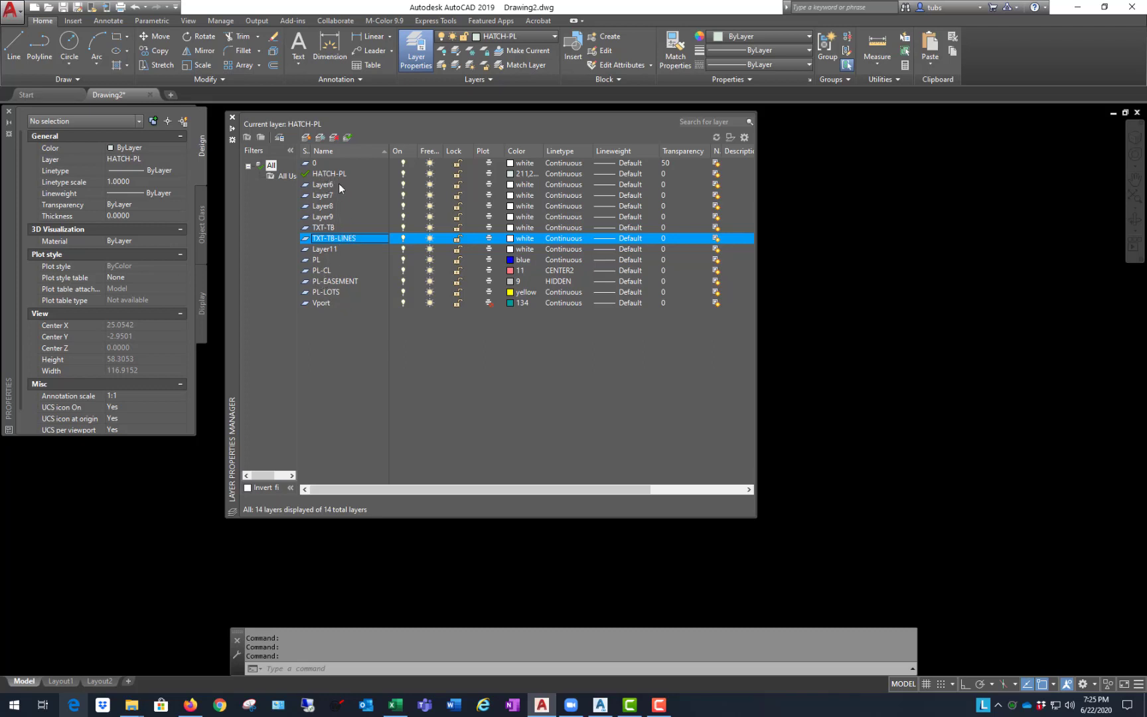
left_click(335, 228)
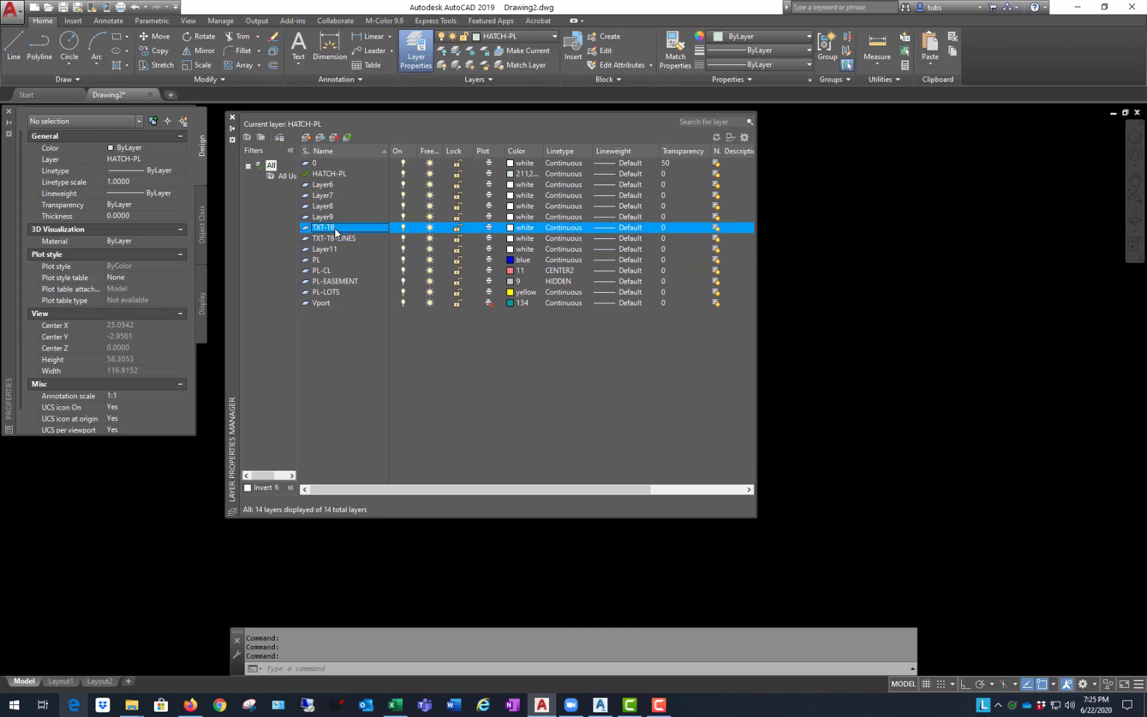
left_click(330, 238)
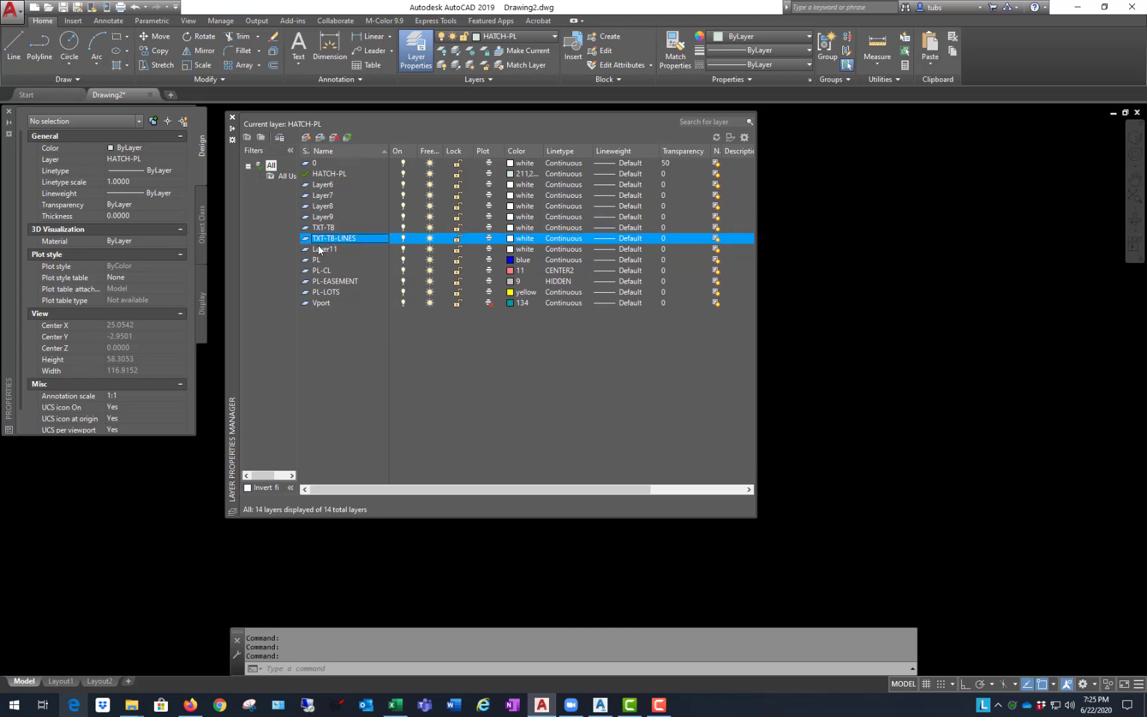
left_click(330, 227)
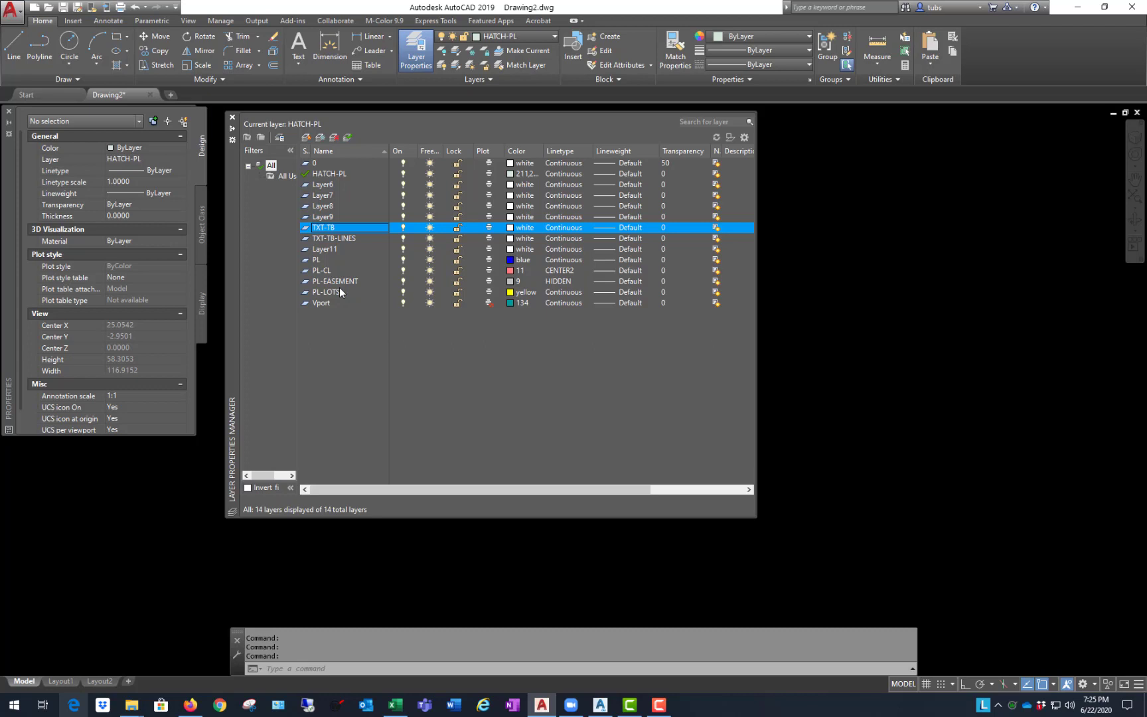
left_click(326, 239)
left_click(327, 228)
left_click(335, 237)
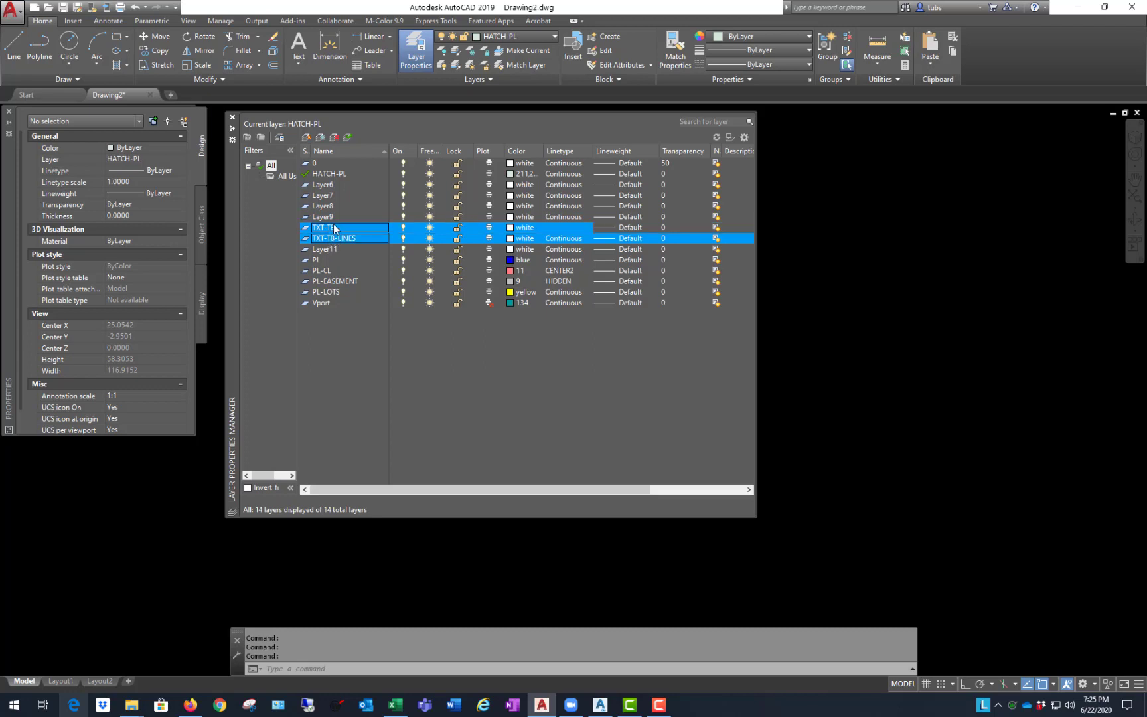
left_click(333, 225)
left_click(339, 239)
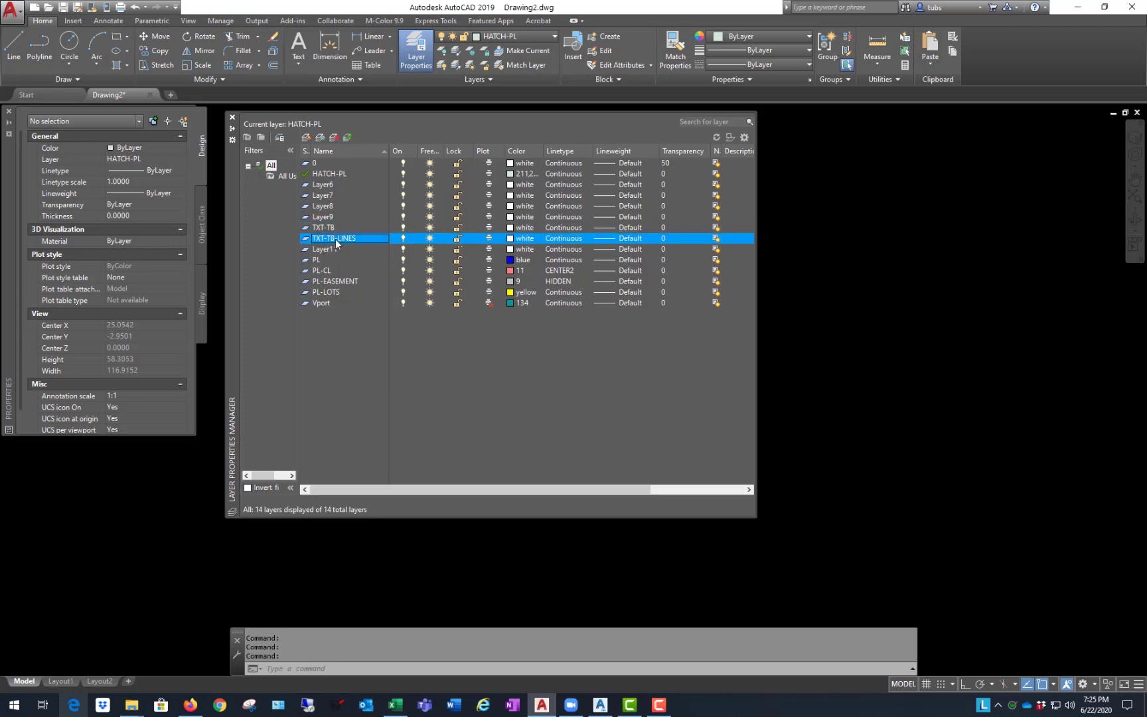
left_click(329, 227)
left_click(328, 238)
- Make TXT-TB the current layer and return to the drawing area
left_click(333, 228)
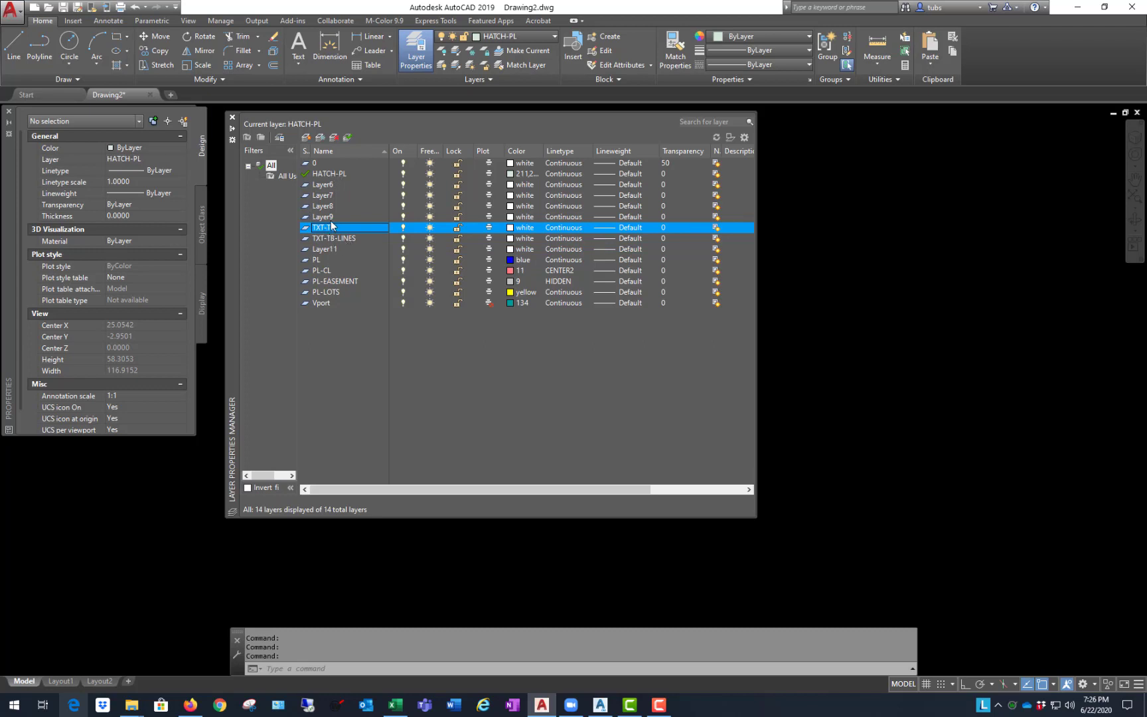
double_click(303, 228)
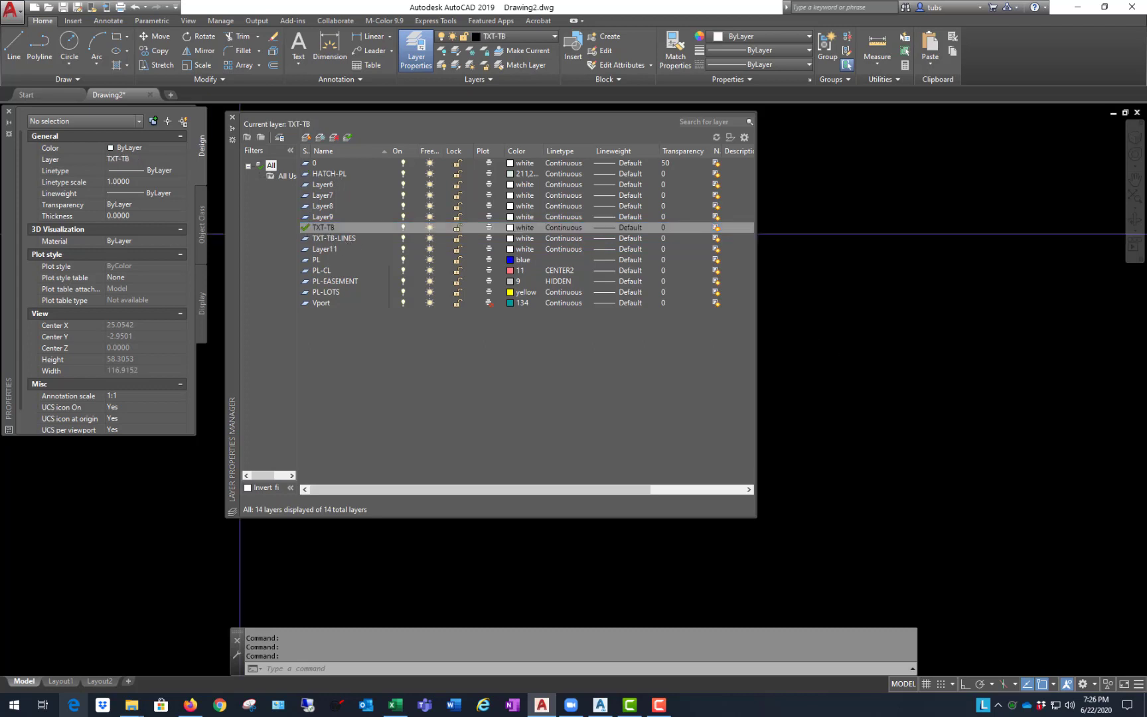
left_click(852, 327)
scroll(422, 391, "down", 2)
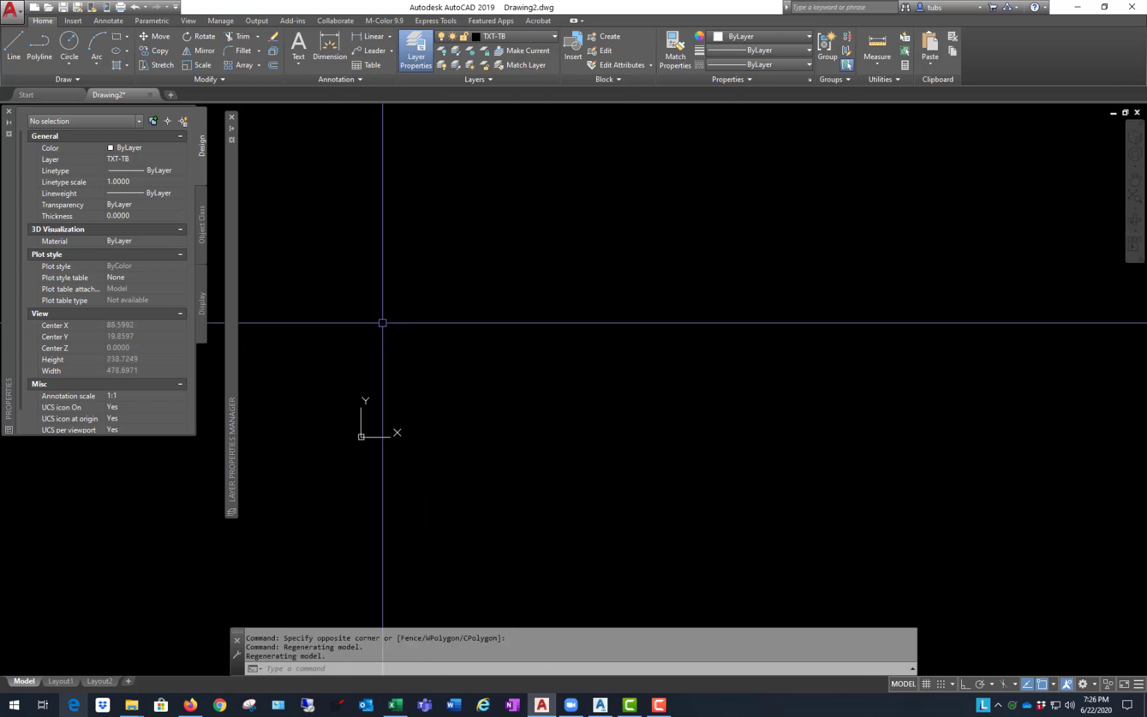
scroll(371, 389, "down", 2)
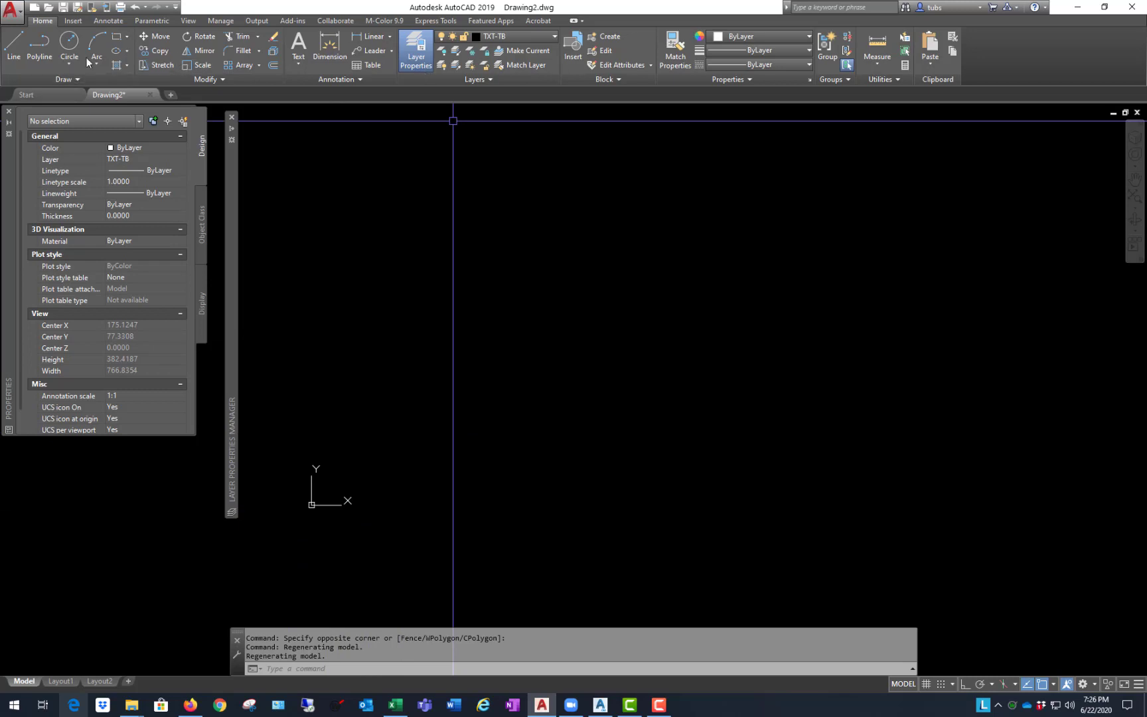
left_click(118, 36)
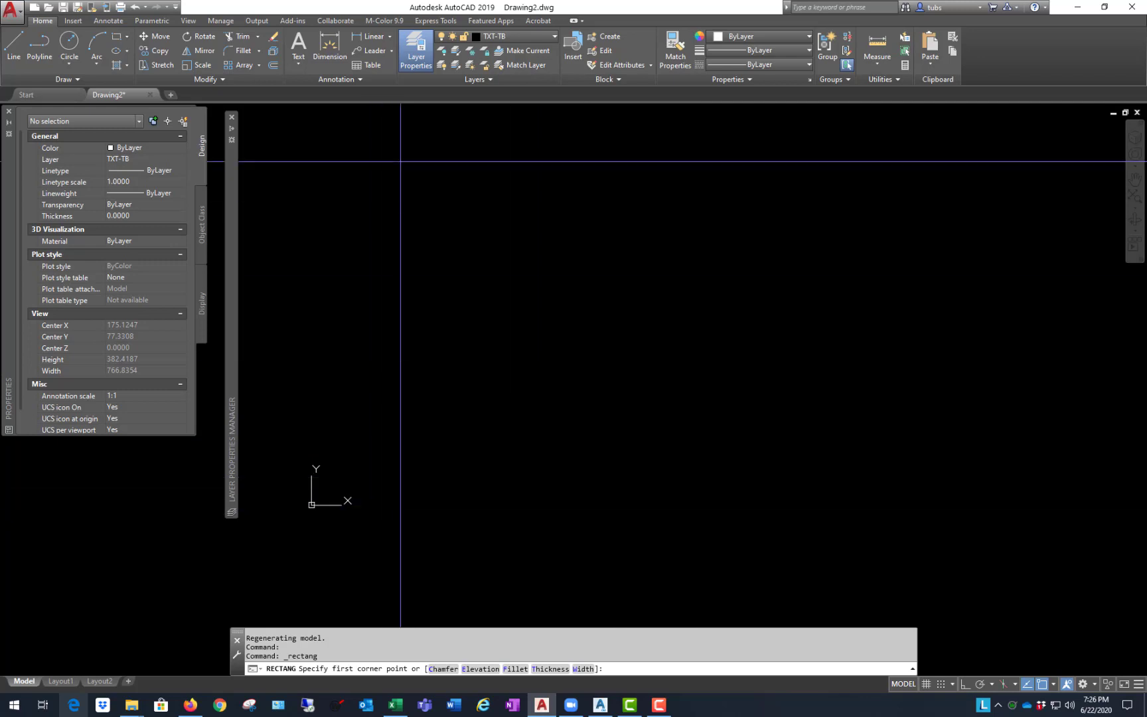
key("Escape")
key("Escape")
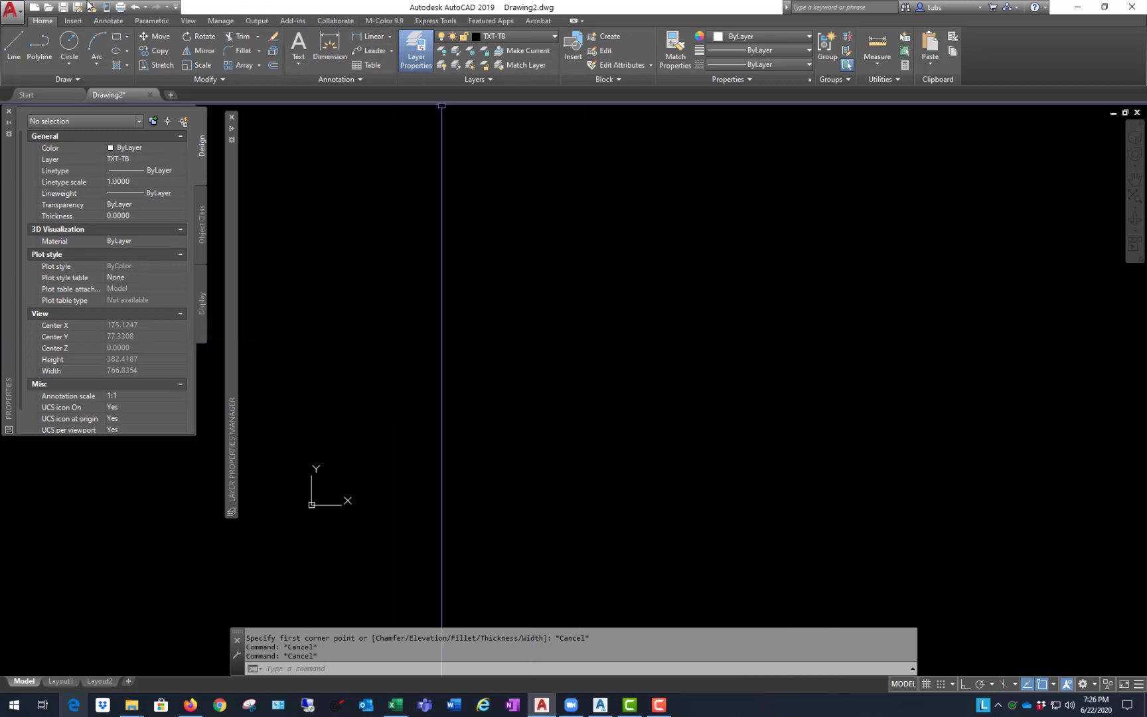
- Draw a rectangle with its first corner at 0,0 and its opposite corner at 17,11
left_click(119, 39)
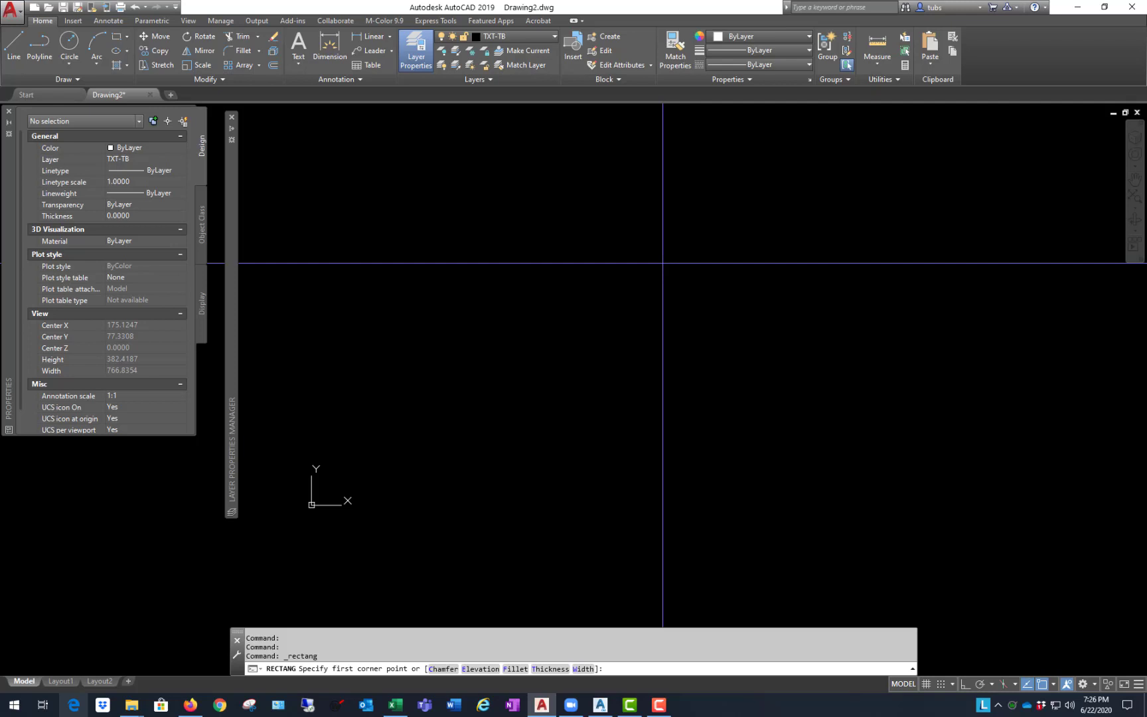
type("0,0")
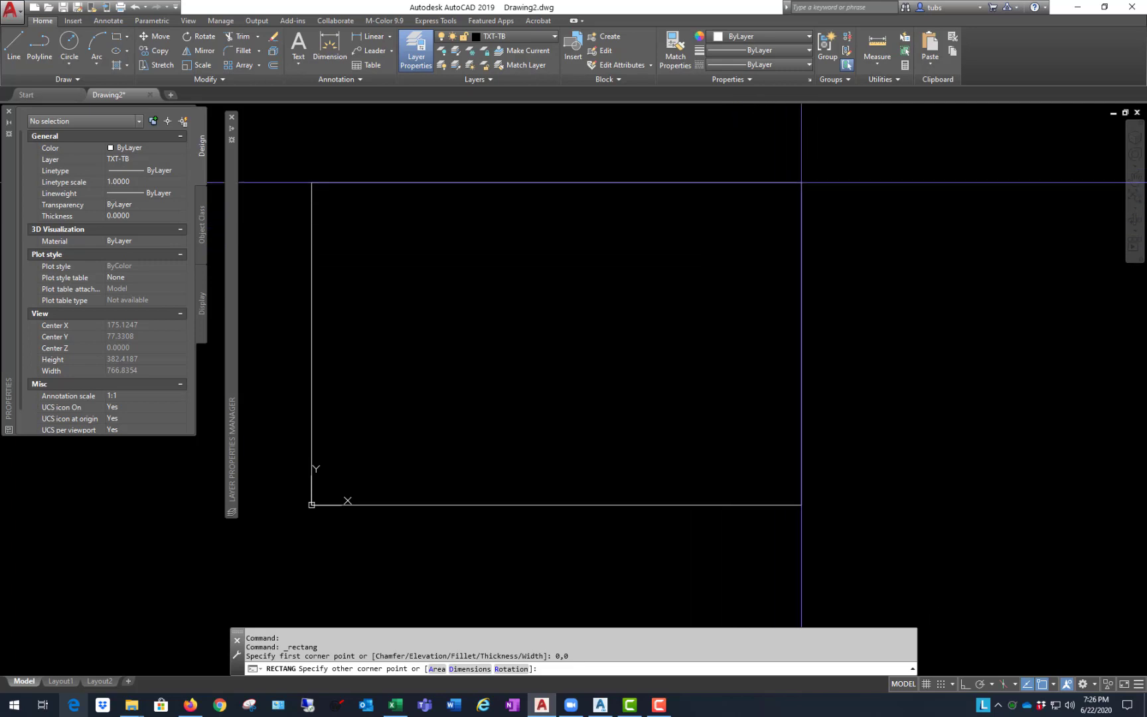
type("17,11")
key("Return")
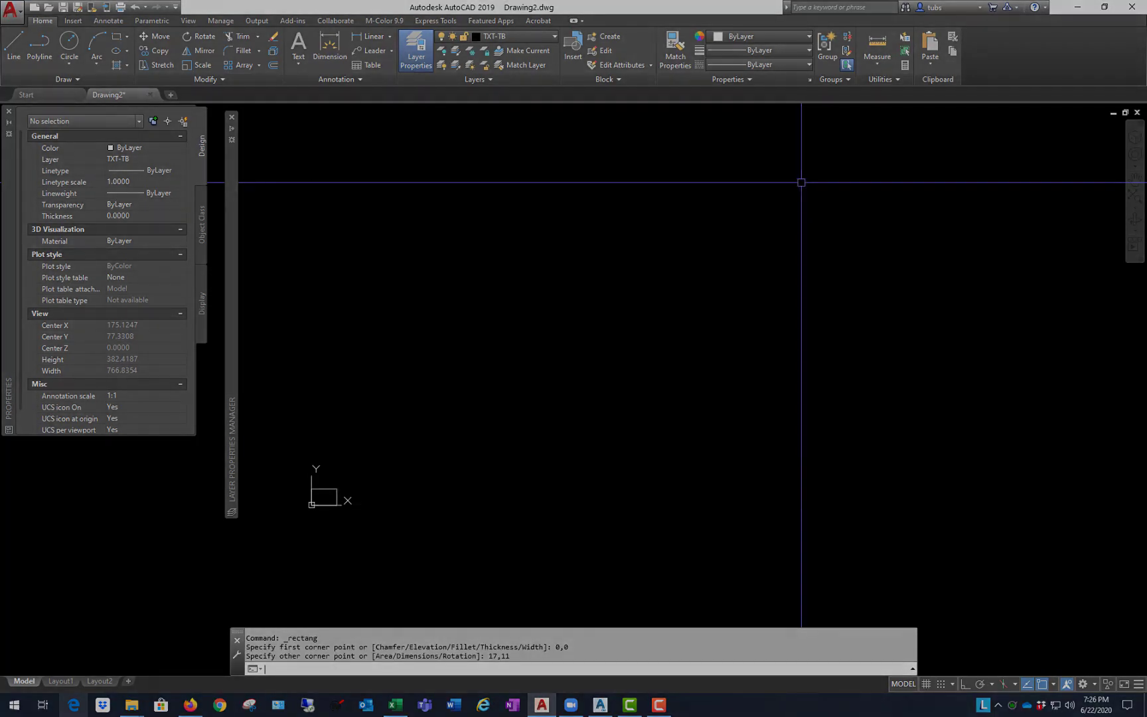
scroll(290, 495, "up", 6)
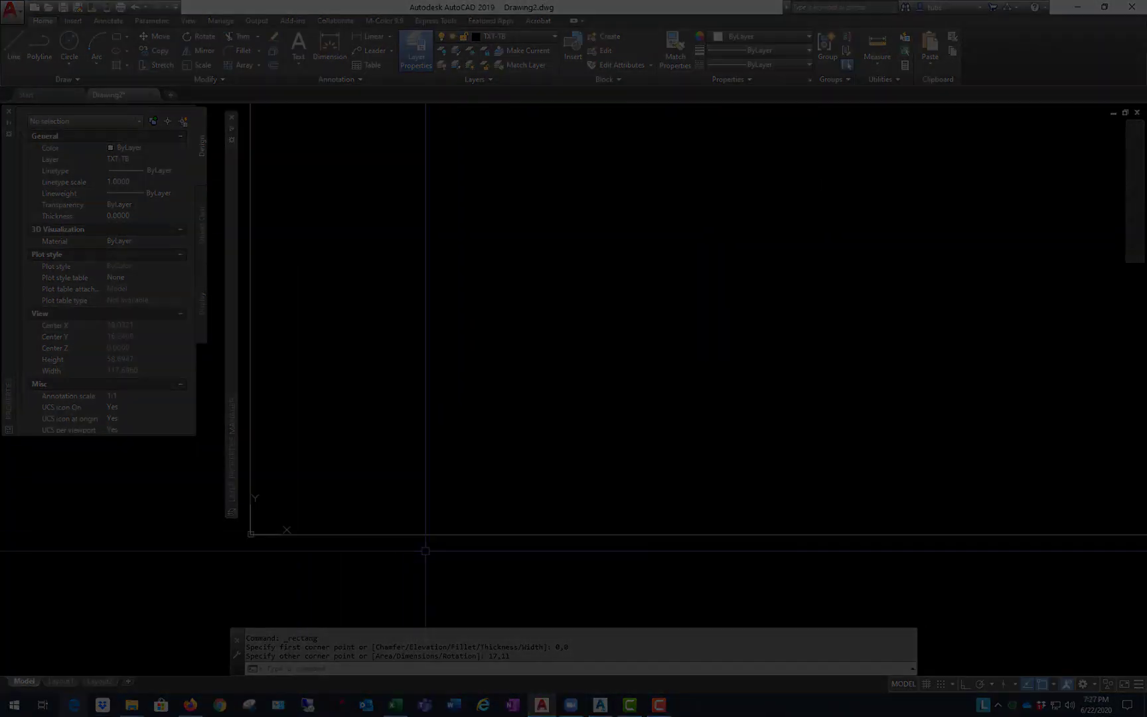
scroll(426, 551, "down", 4)
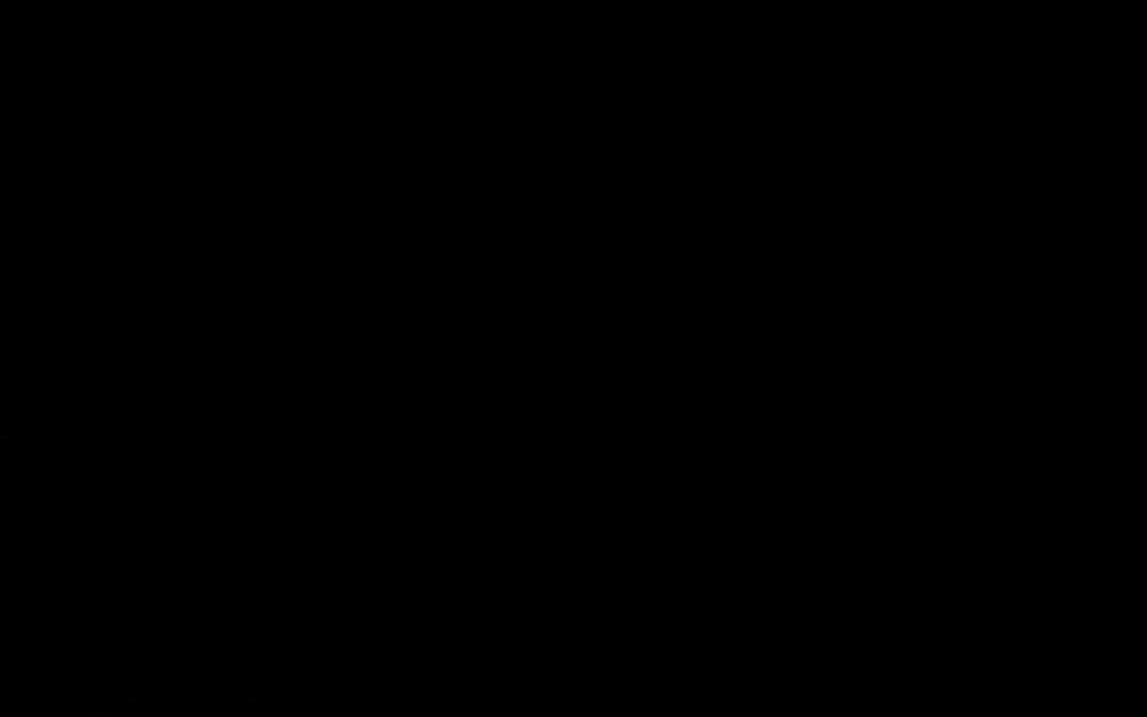